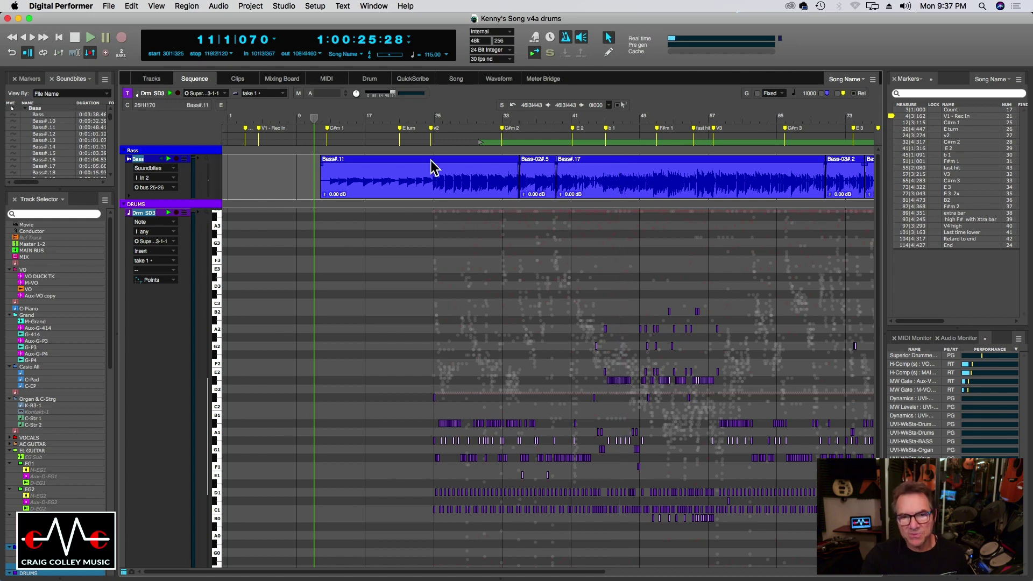
Step: Place the playhead at measure 23 and show the Tracks overview with the track name and comments columns widened
click(423, 121)
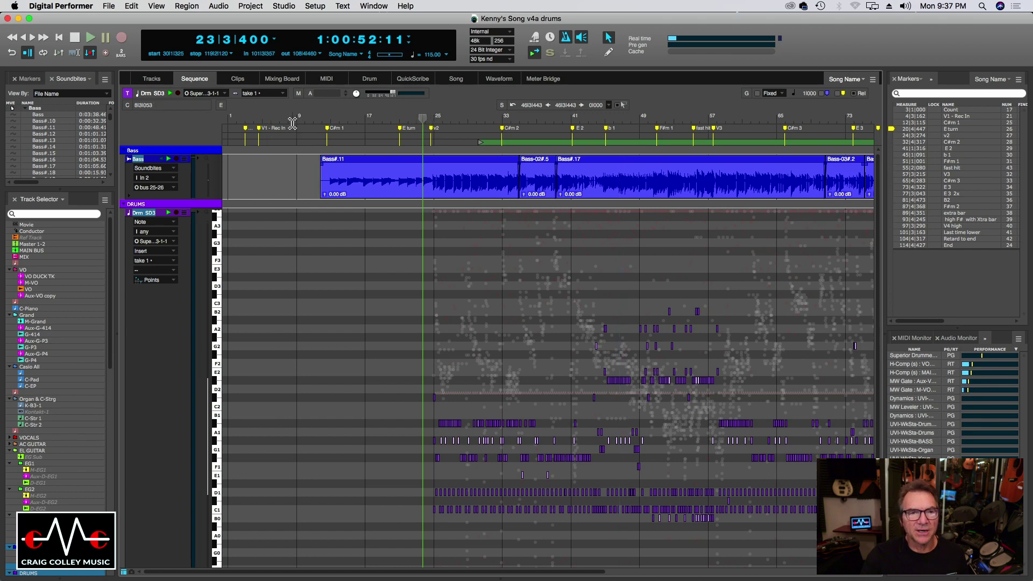
click(153, 81)
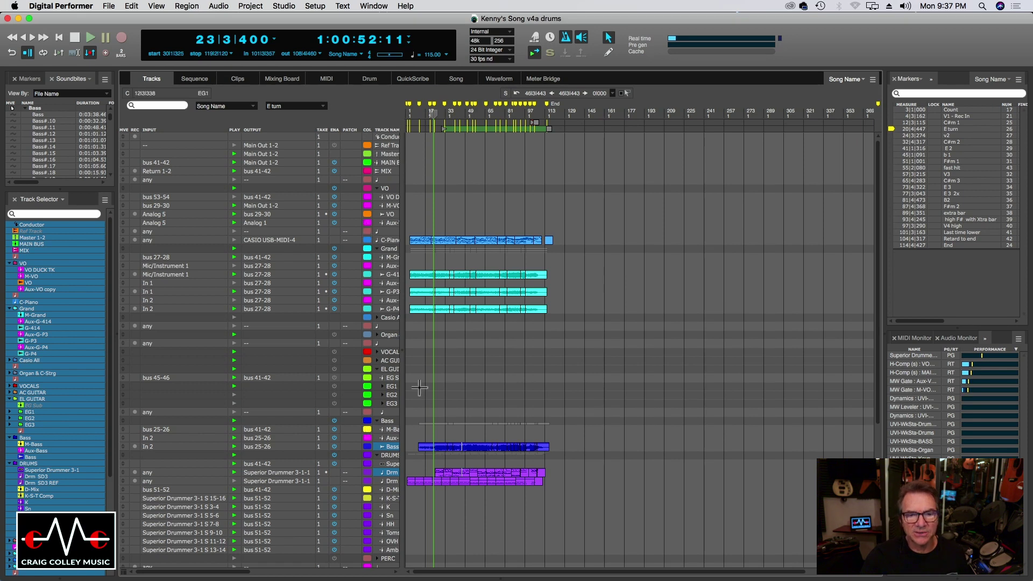
drag(404, 375, 527, 365)
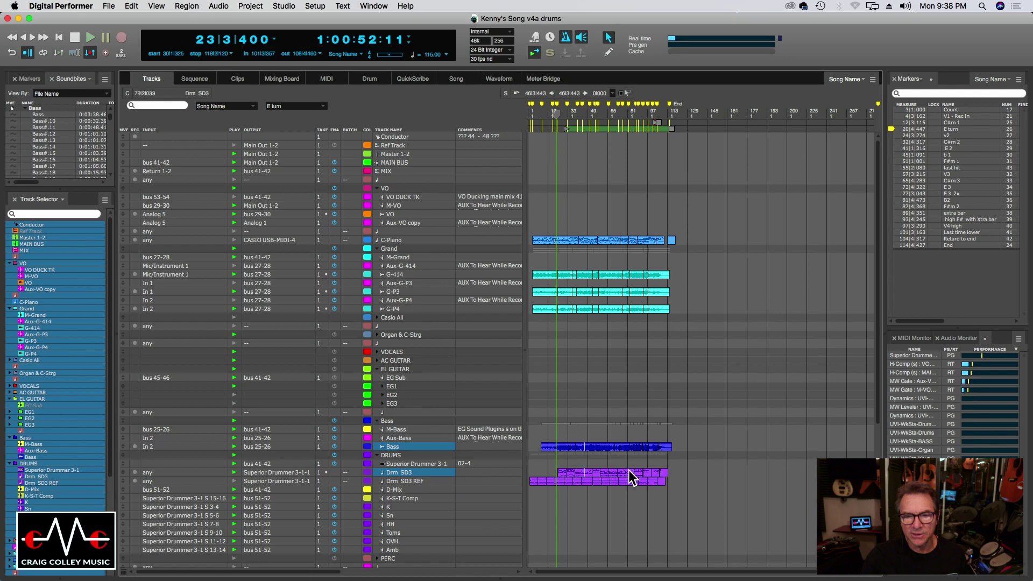
Step: Enlarge the scale of the entire program interface in several increments
key(super+equal)
key(super+equal)
key(super+equal)
key(super+equal)
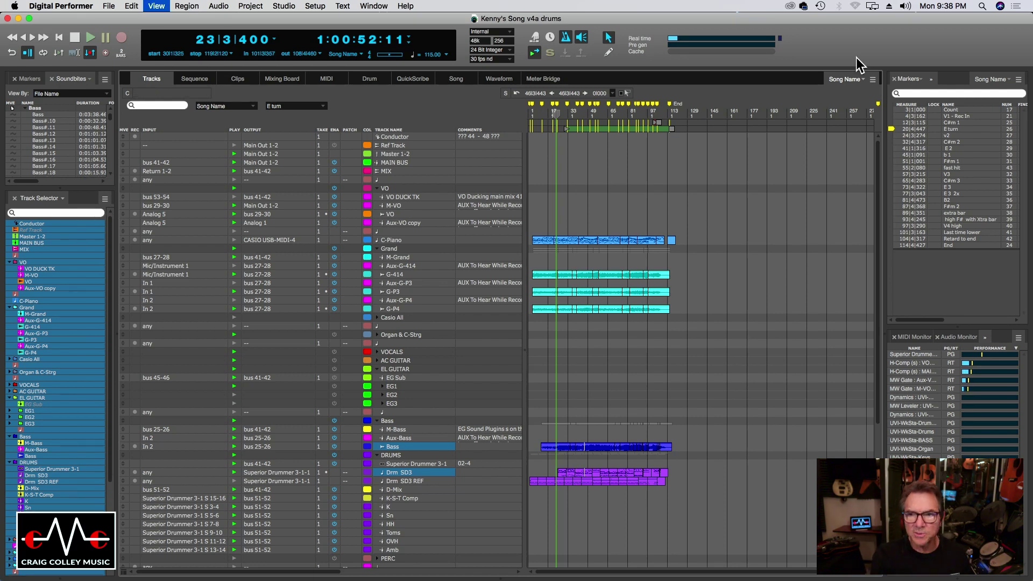
key(super+equal)
key(super+equal)
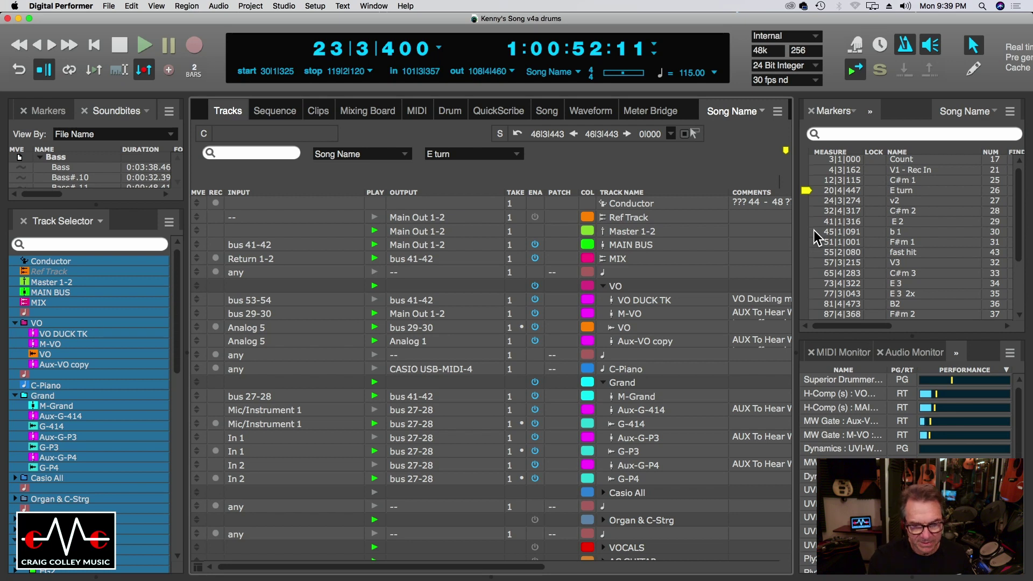
Step: Reduce the interface scale in several increments to its original size
key(super+minus)
key(super+minus)
key(super+minus)
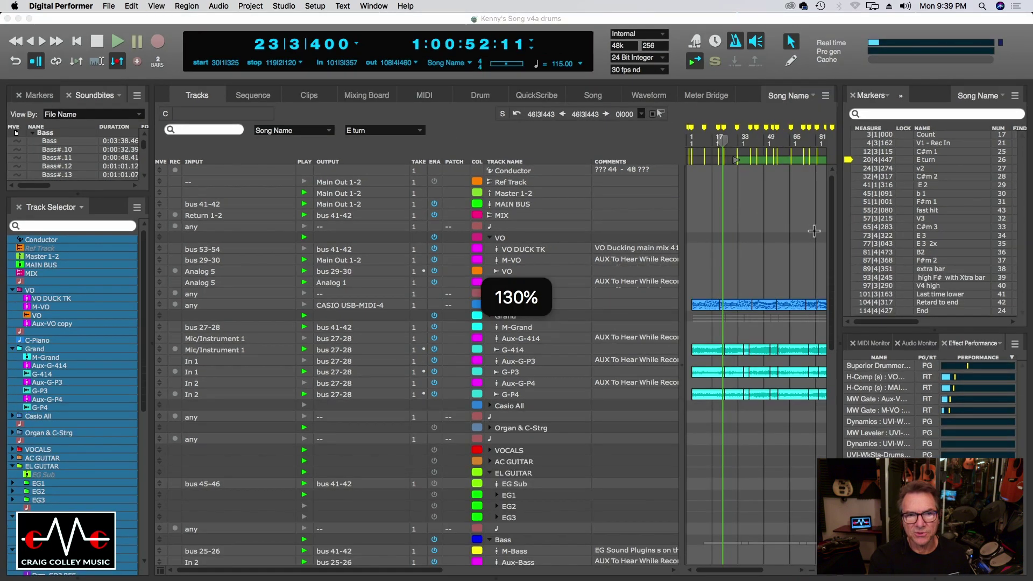
key(super+minus)
key(super+minus)
key(super+minus)
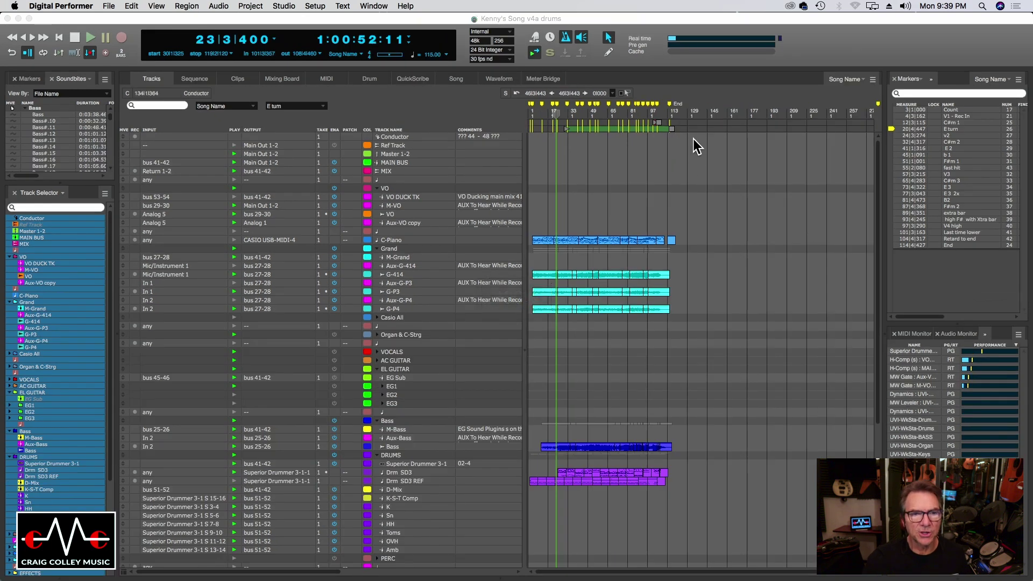
Step: Show the Sequence view and magnify the Drm SD3 note grid vertically around its middle pitches
click(204, 80)
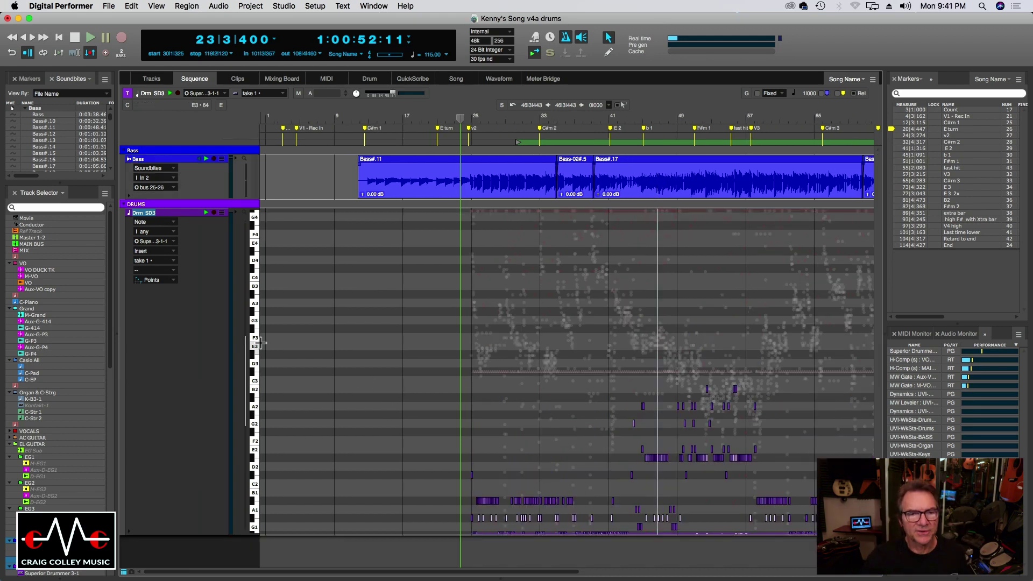
scroll(251, 219, up, 4)
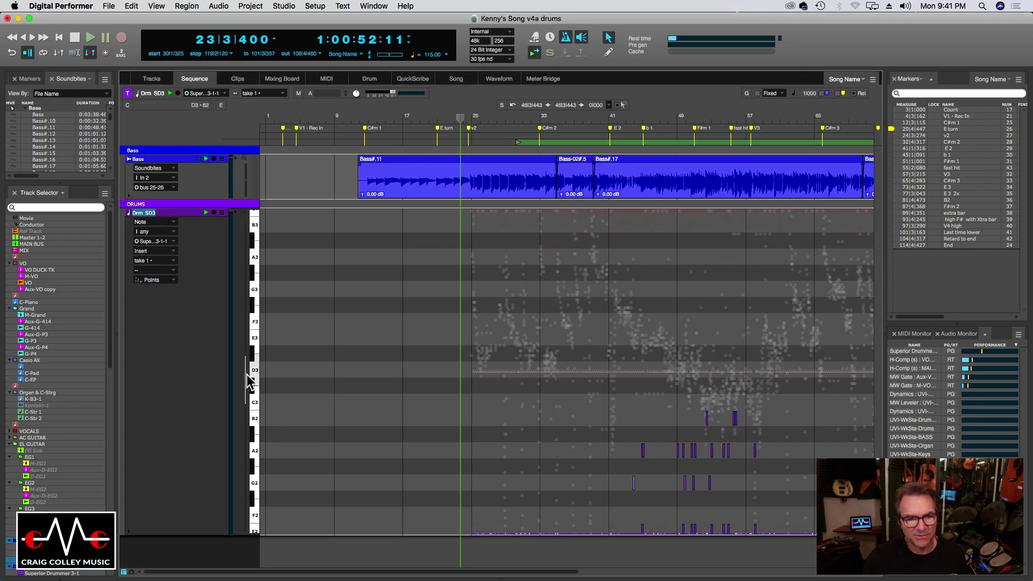
scroll(257, 394, down, 5)
mouse_move(257, 394)
mouse_down()
mouse_move(275, 393)
mouse_move(244, 390)
mouse_up()
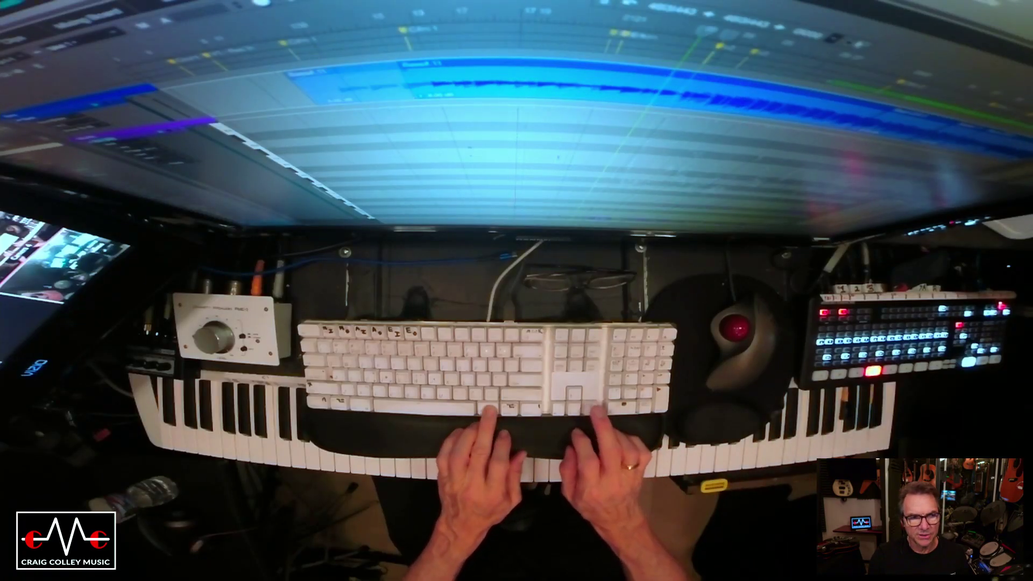
Step: Zoom the sequence timeline horizontally in and out around the playhead, finishing with a close view of the verse 2 entrance
key(super+Right)
key(super+Right)
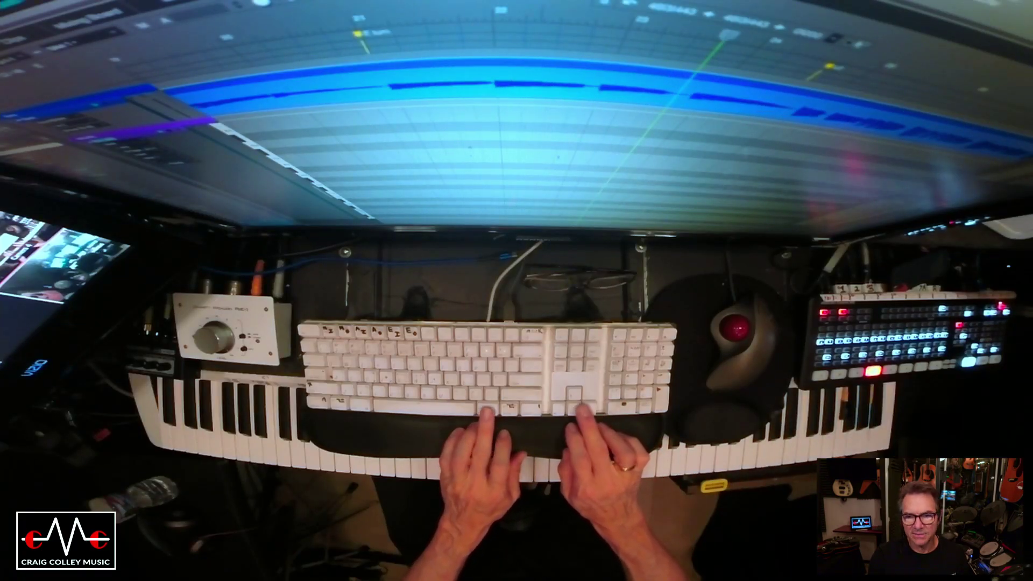
key(super+Left)
key(super+Left)
key(super+Left)
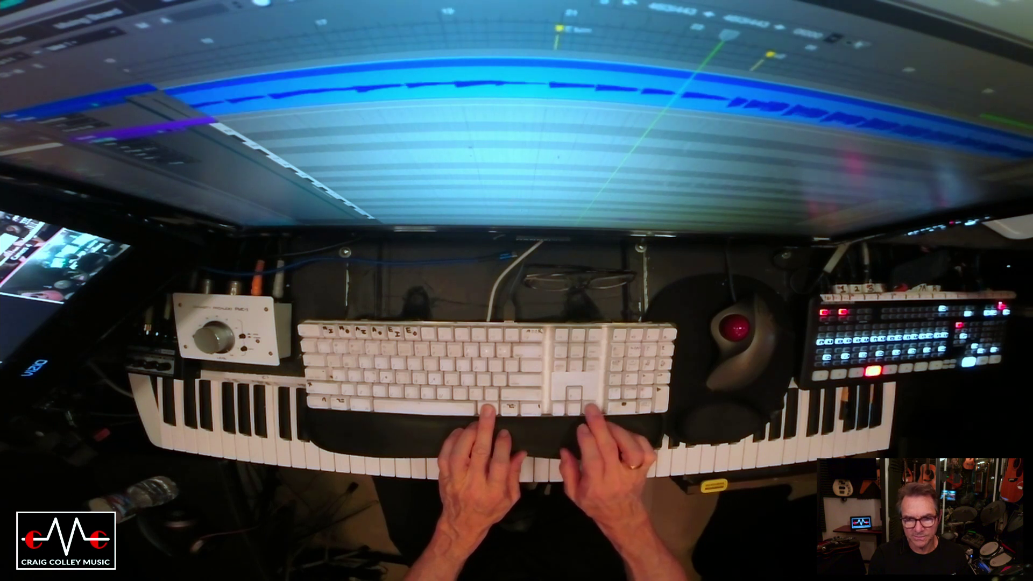
key(super+Right)
key(super+Right)
key(super+Right)
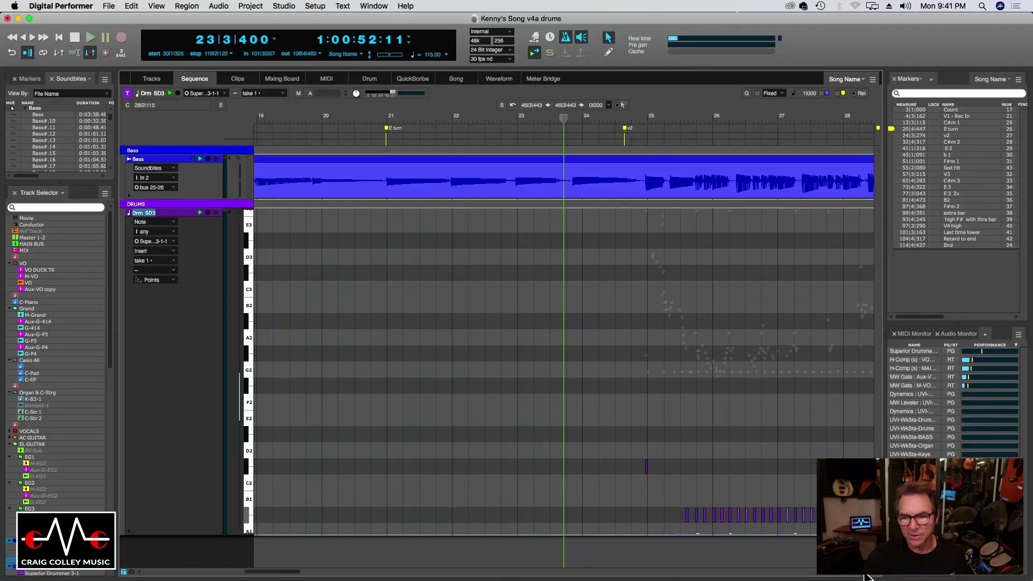
Step: Widen the timeline view to cover about measures 1 to 47 and reduce the vertical zoom of the Drm SD3 track
key(super+Left)
key(super+Left)
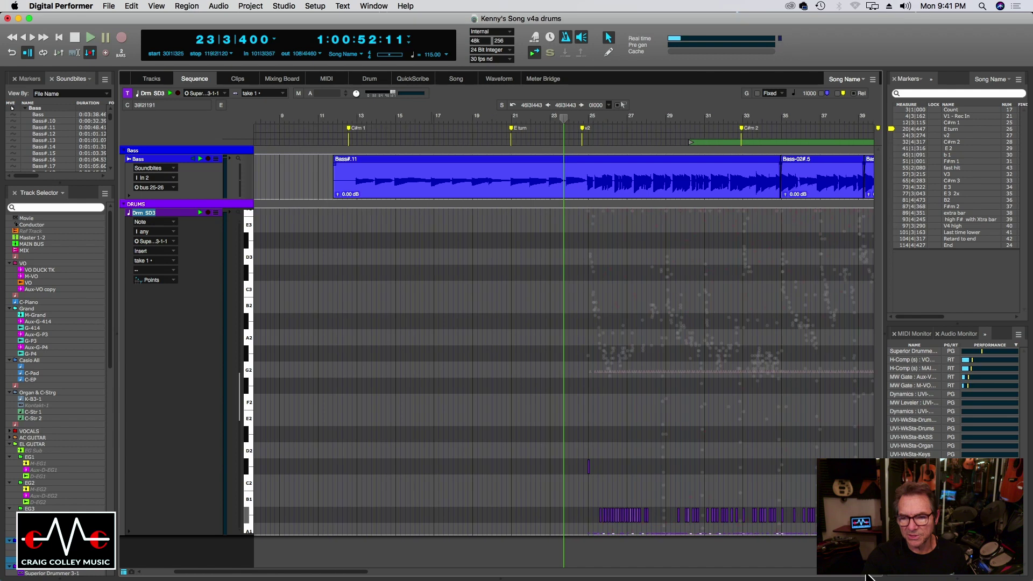
key(super+Left)
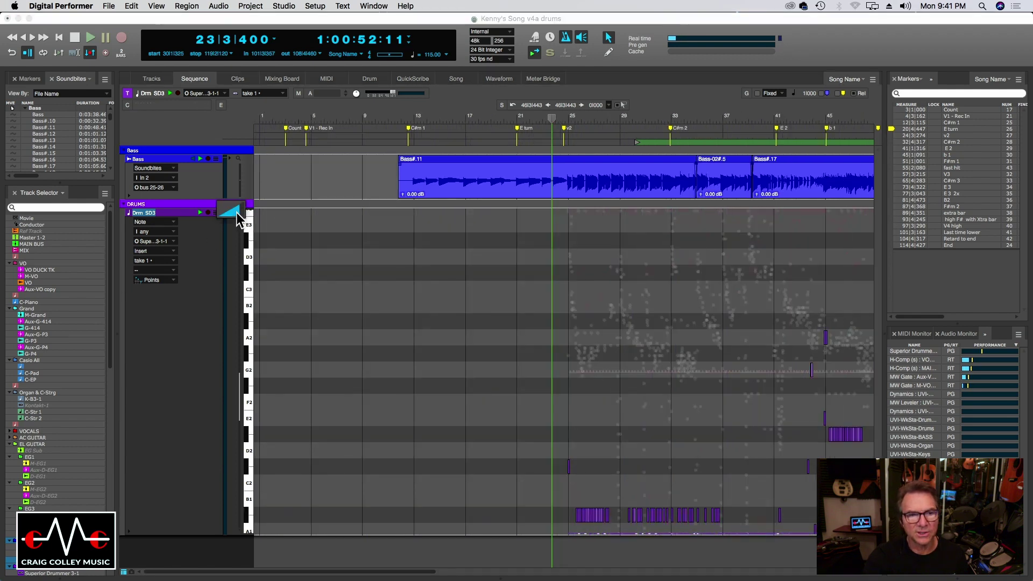
click(232, 214)
click(396, 253)
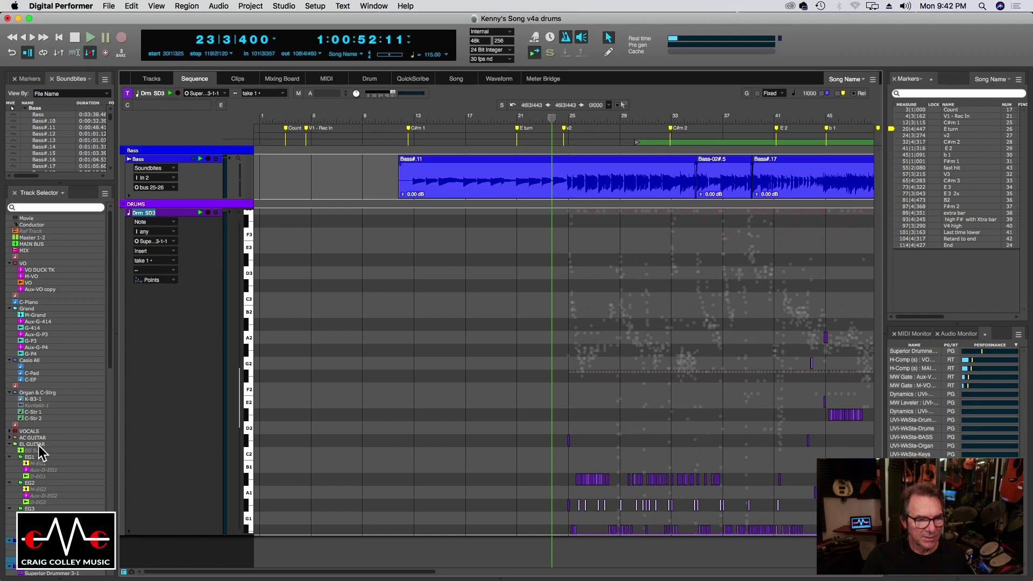
Step: Display the Grand folder's tracks in the sequence and hide Aux-G-414, Aux-G-P3 and Aux-G-P4
click(27, 311)
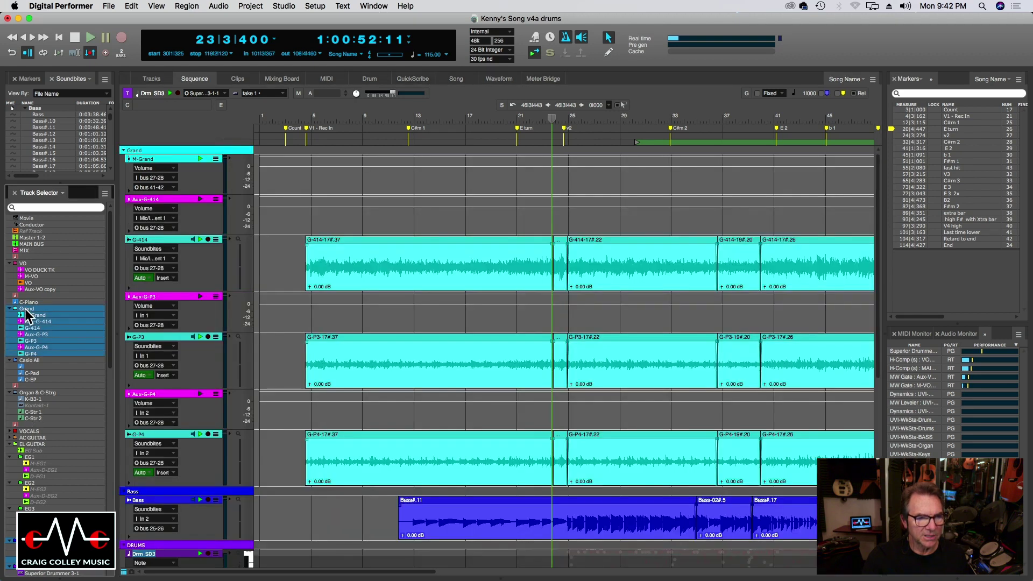
click(32, 321)
click(33, 334)
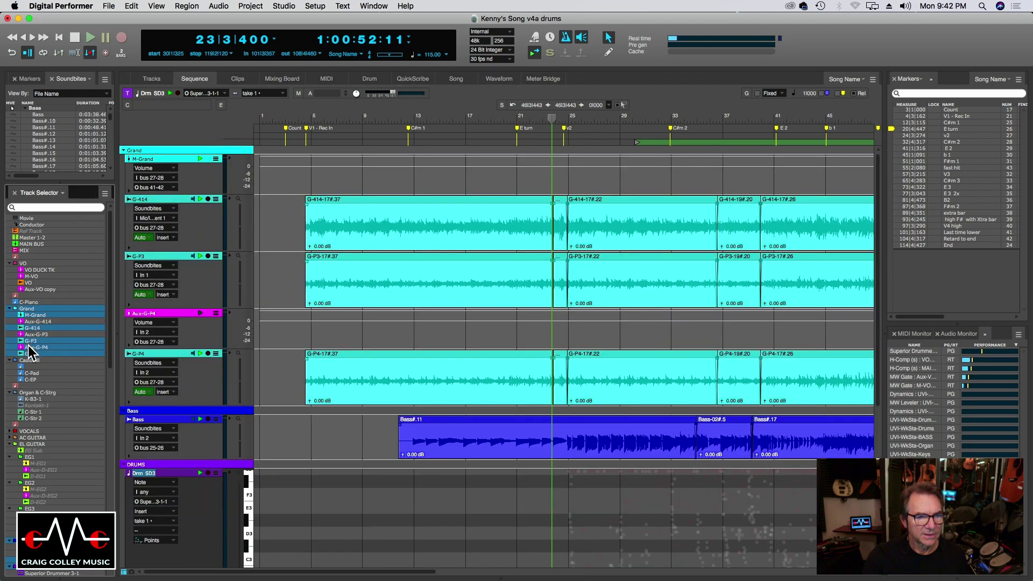
click(29, 347)
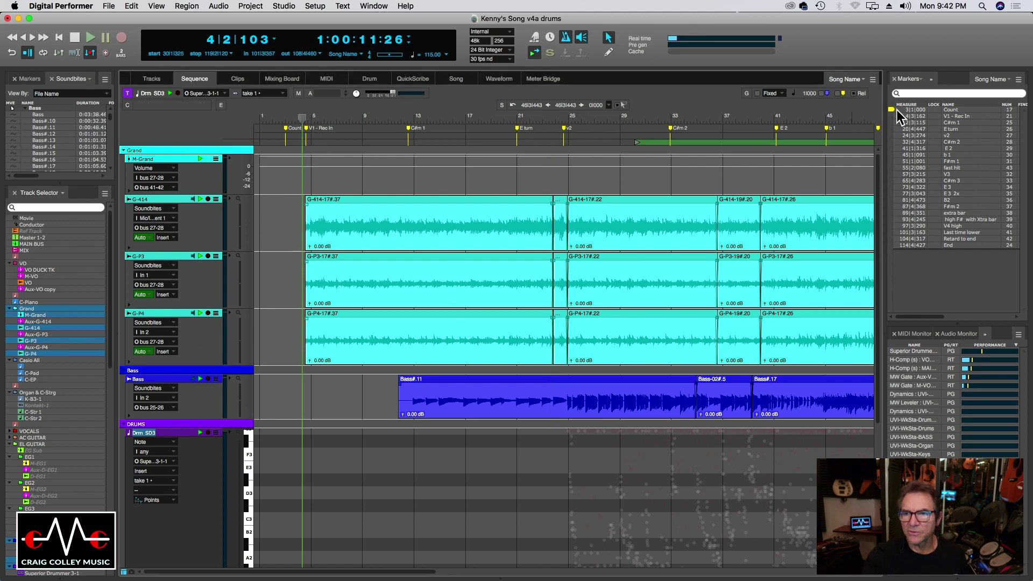
Step: Cue the song to the Count marker, move on to the V1 - Rec In marker and play it back
click(890, 110)
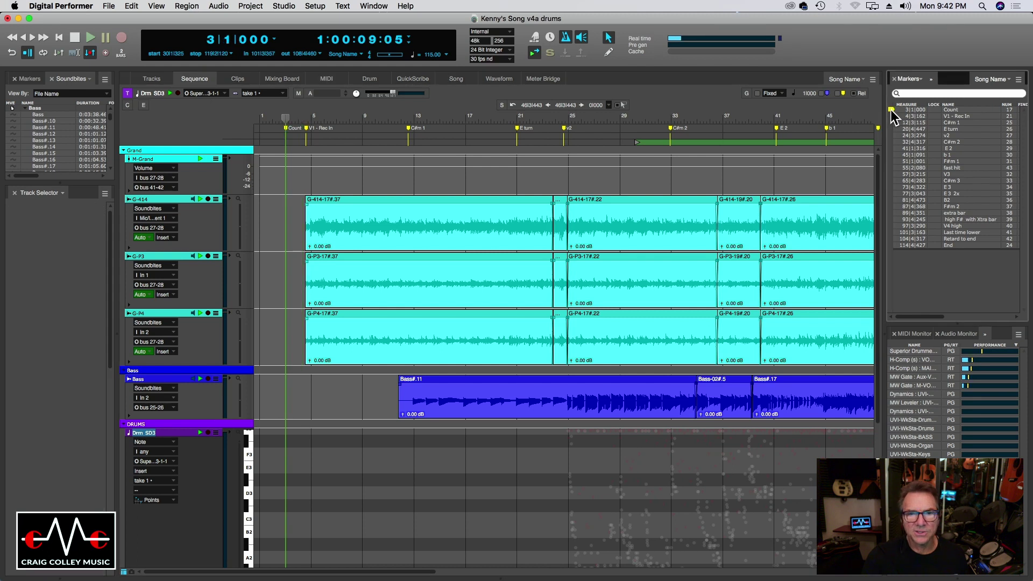
click(891, 116)
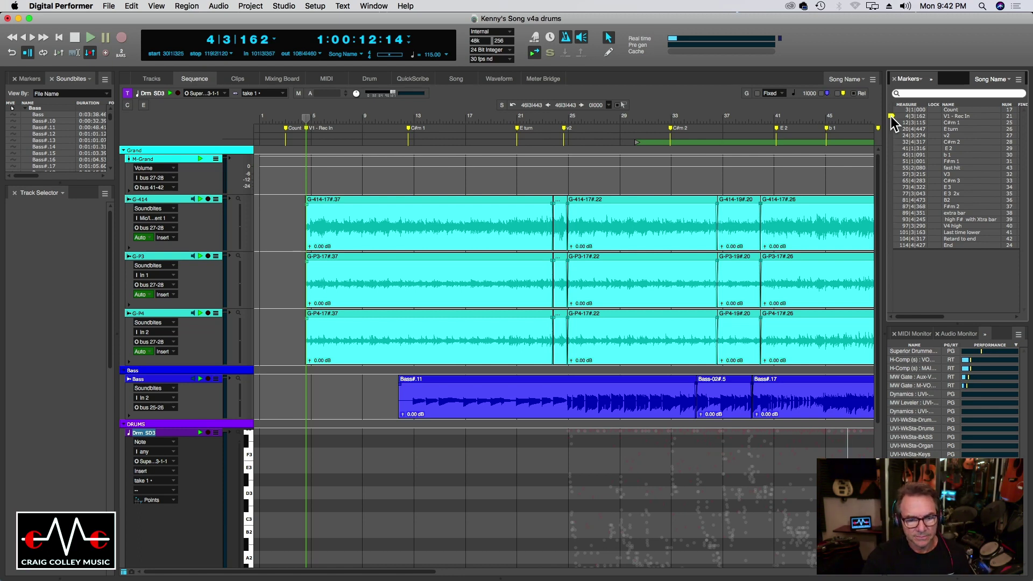
key(space)
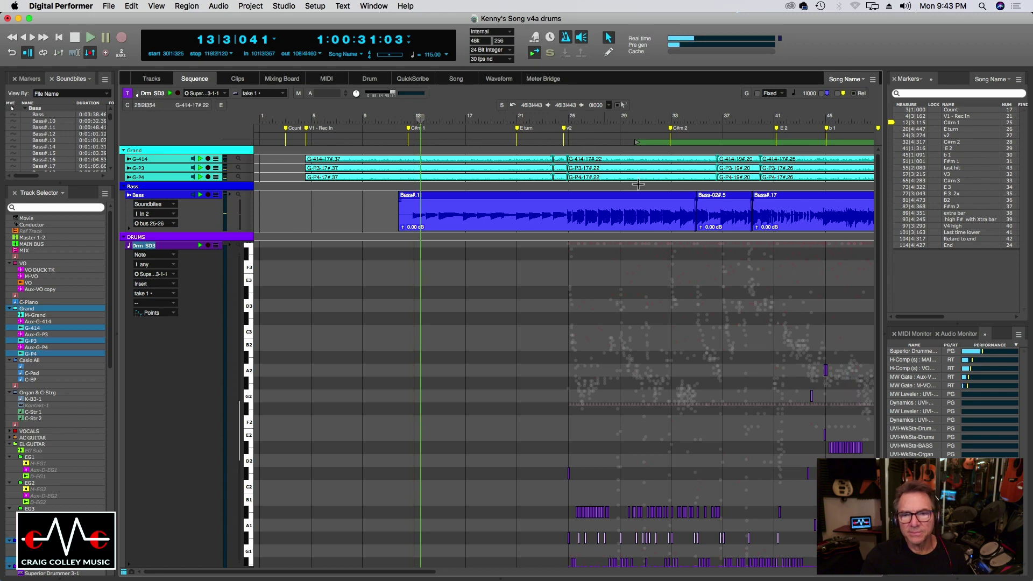
Step: Open the MAIN BUS H-Comp effect from the Mixing Board and move its window clear of the channel strips
click(290, 81)
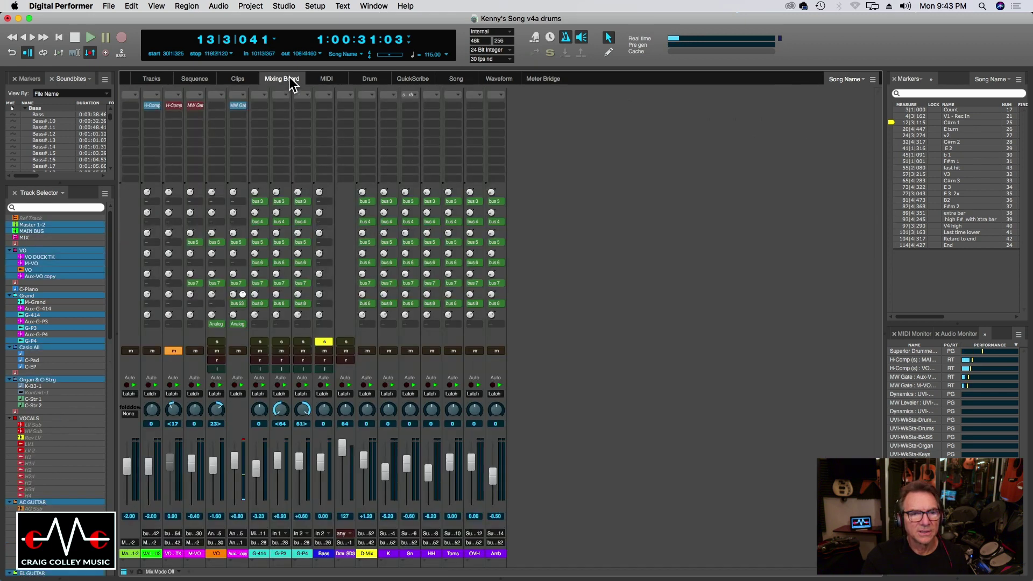
click(153, 105)
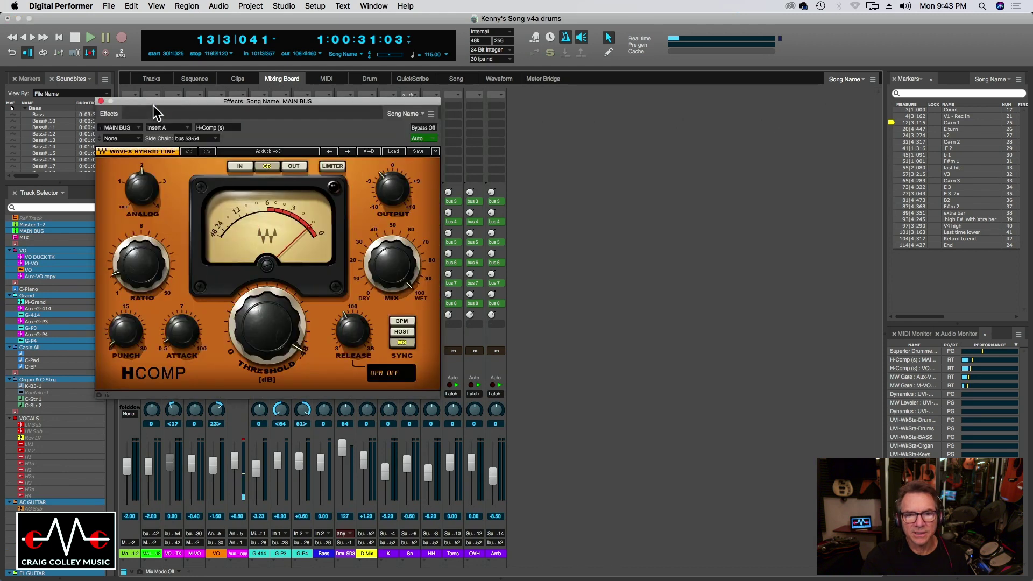
drag(222, 106, 647, 124)
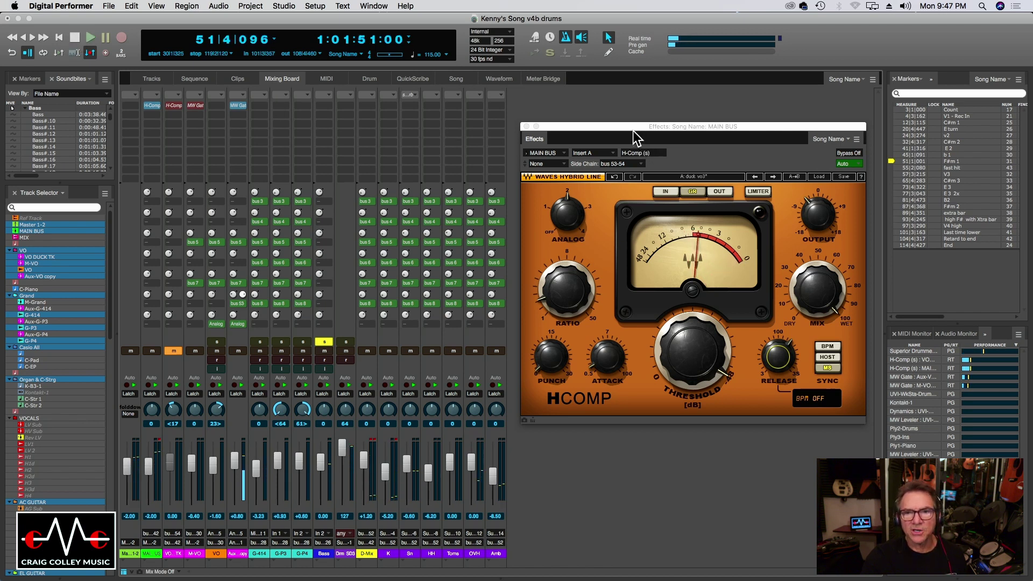
drag(631, 130, 631, 127)
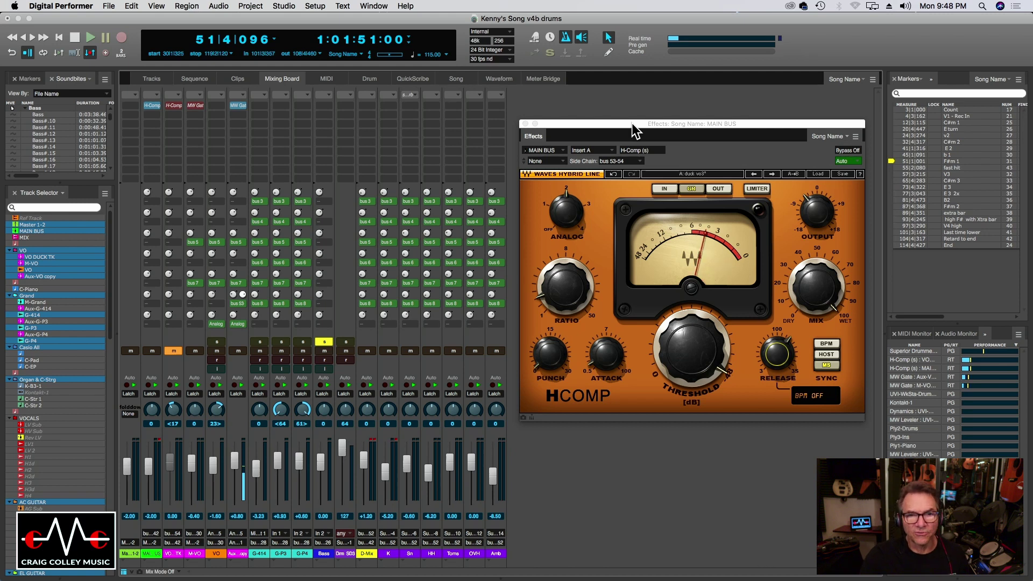
Step: Return to the Sequence view without the H-Comp window and place the playhead just before the v2 marker
click(196, 81)
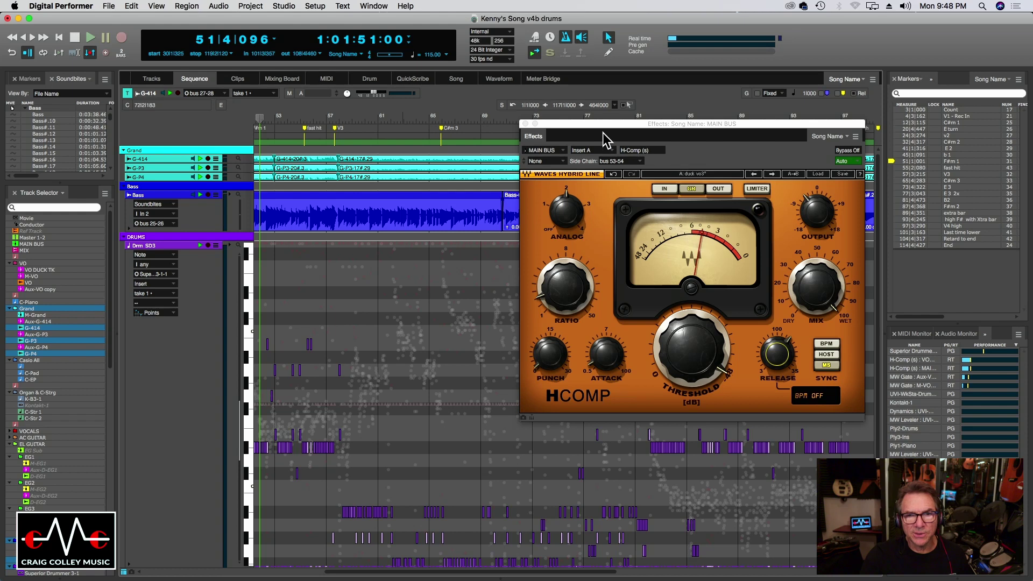
click(525, 124)
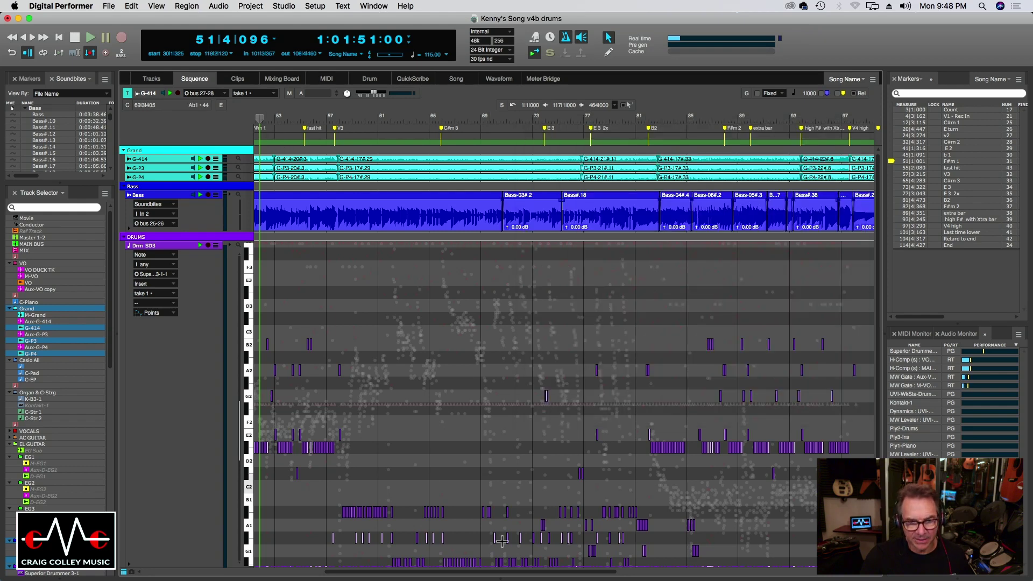
drag(462, 573, 330, 569)
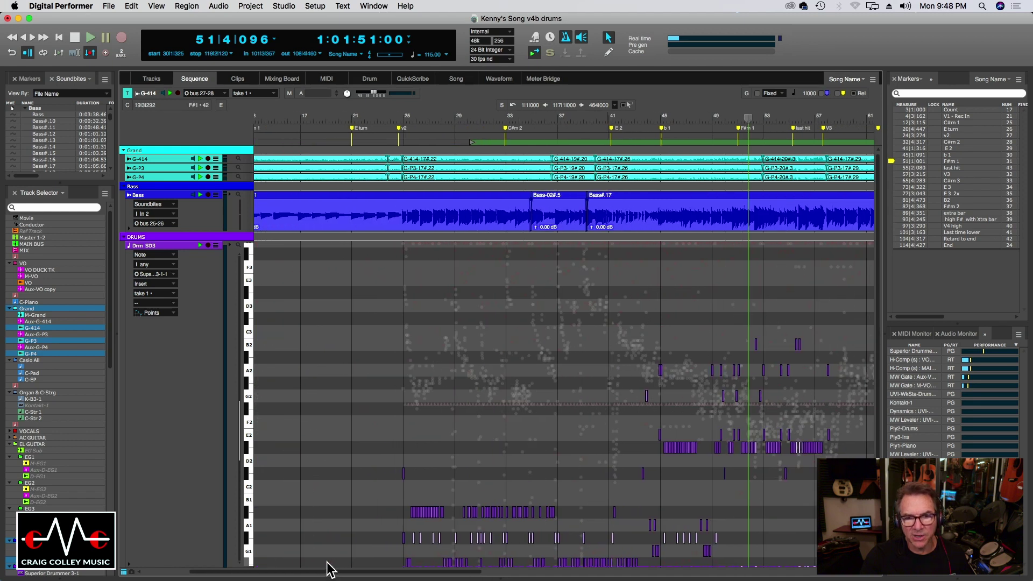
click(395, 123)
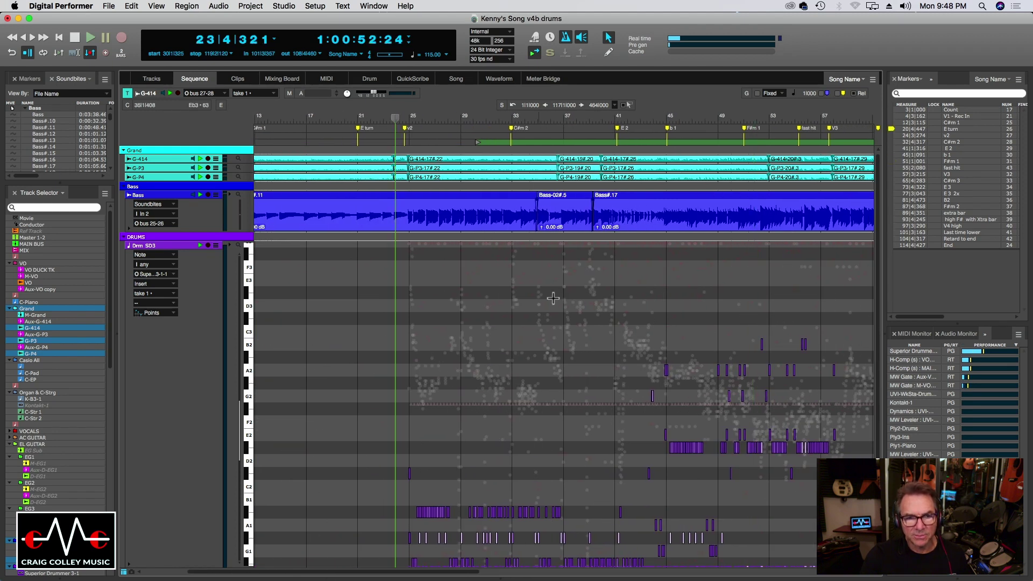
Step: Zoom in on the drum notes around measure 25 and select individual hits on D1, C1, Bb1 and Db2 in turn
drag(237, 430, 240, 458)
key(super+bracketright)
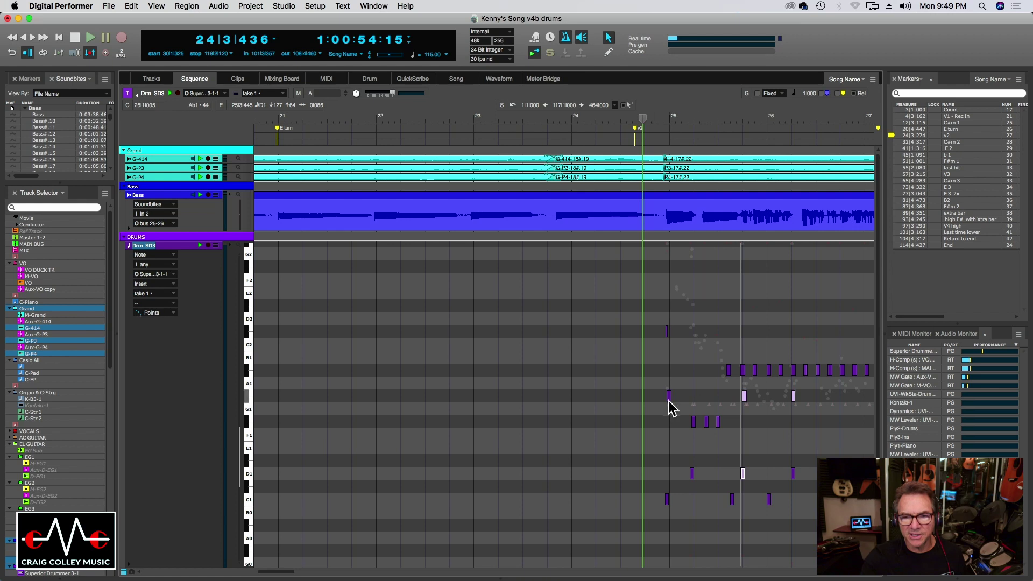
click(692, 474)
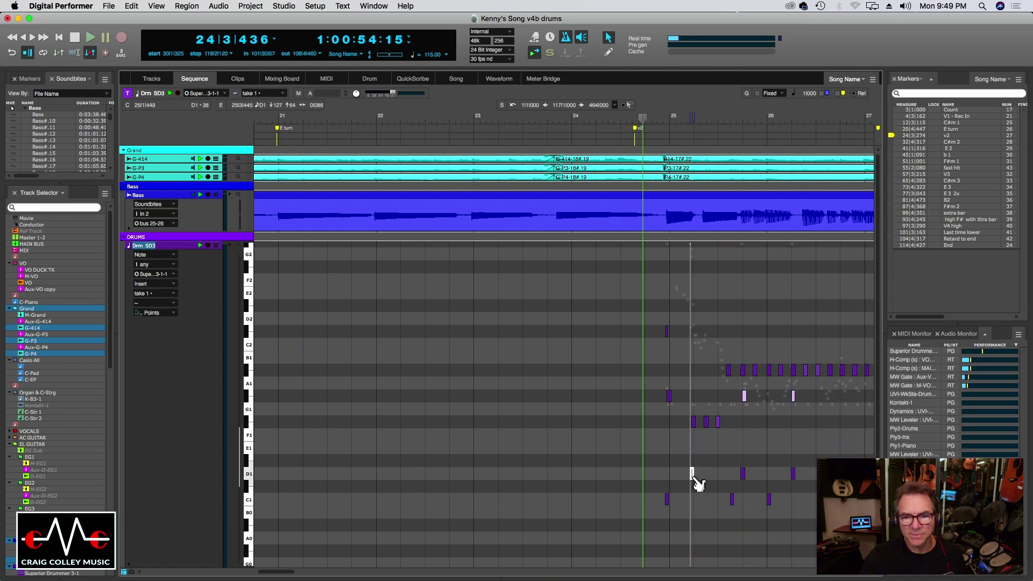
click(732, 501)
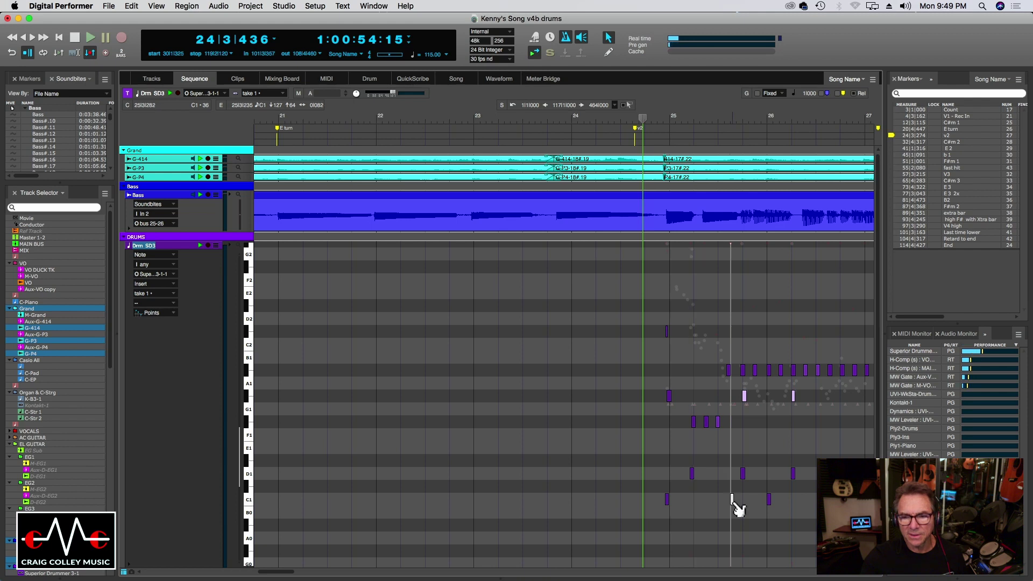
click(743, 371)
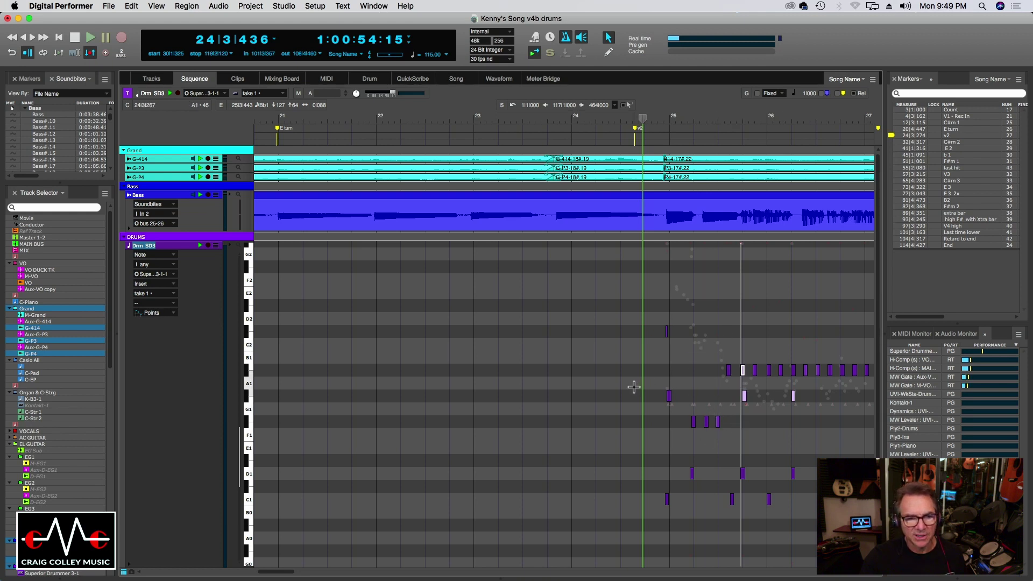
click(668, 339)
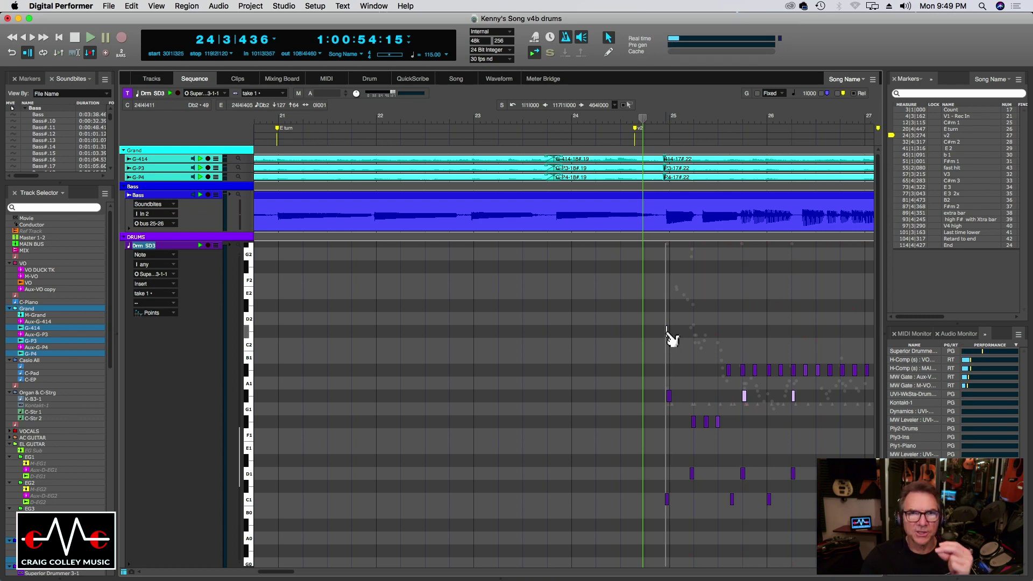
Step: Play the song from 24|3|139, just before the v2 marker, and hide the Soundbites and Track Selector sidebar
click(627, 121)
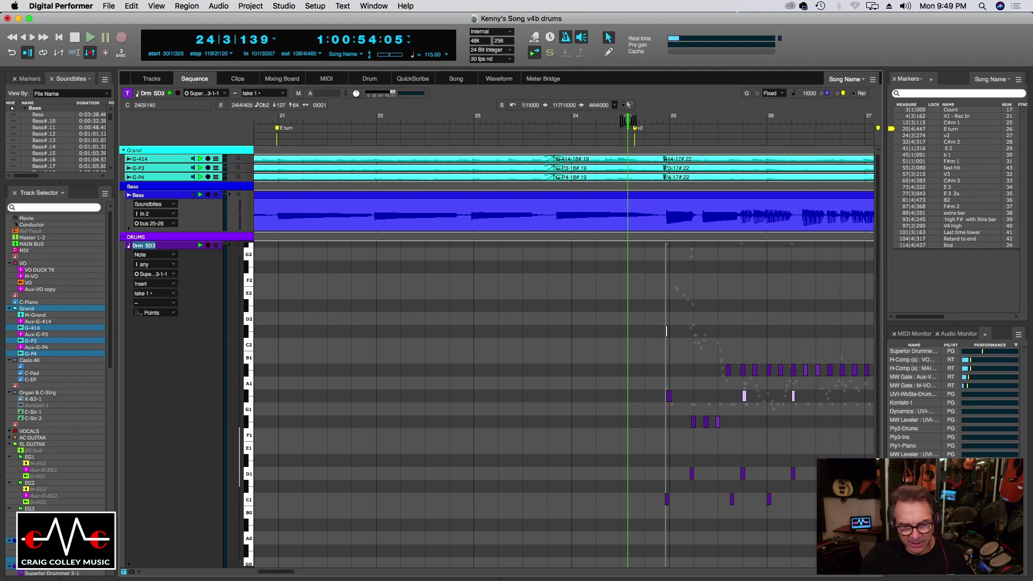
key(super+bracketleft)
key(super+bracketleft)
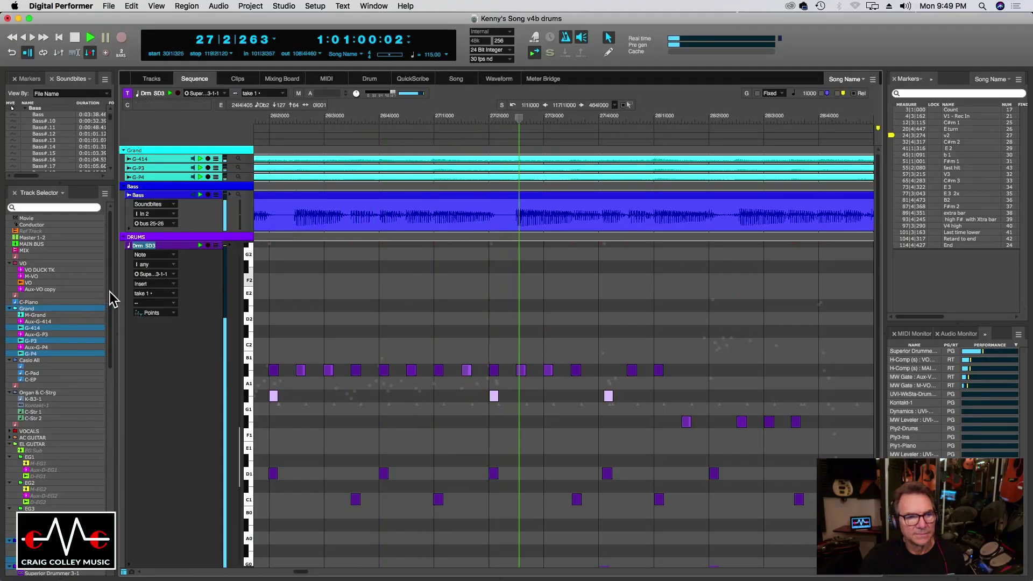
key(alt+super+bracketleft)
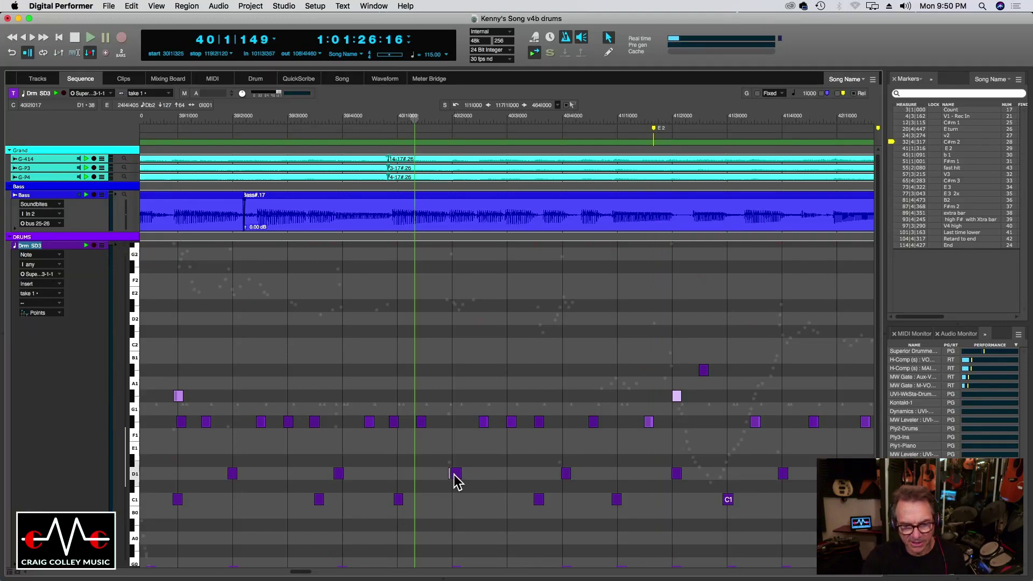
Step: Move the D1 drum hit just before 40|2|000 slightly earlier to 40|1|467 and deselect it
key(super+bracketright)
key(super+bracketright)
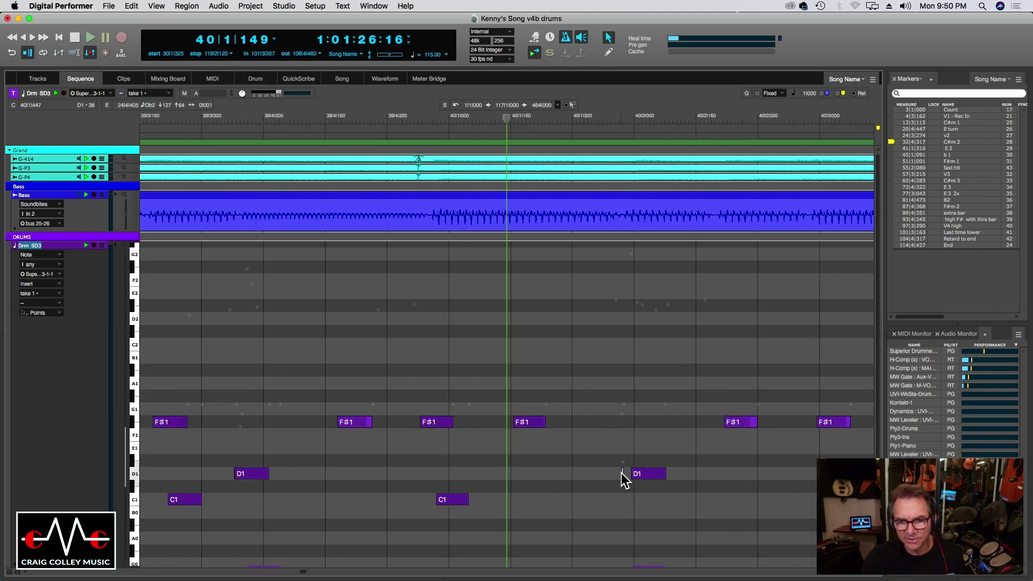
click(646, 476)
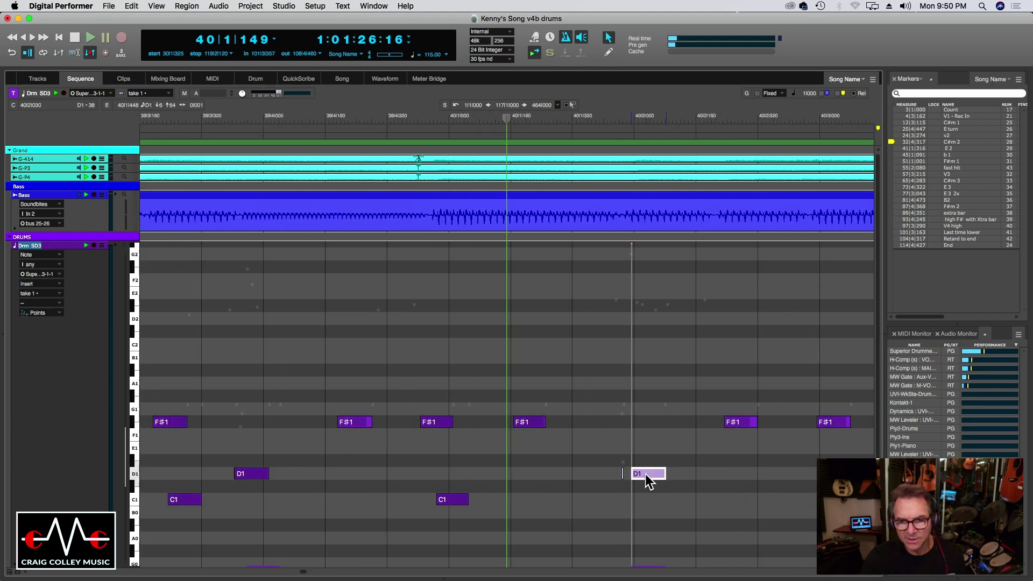
click(619, 474)
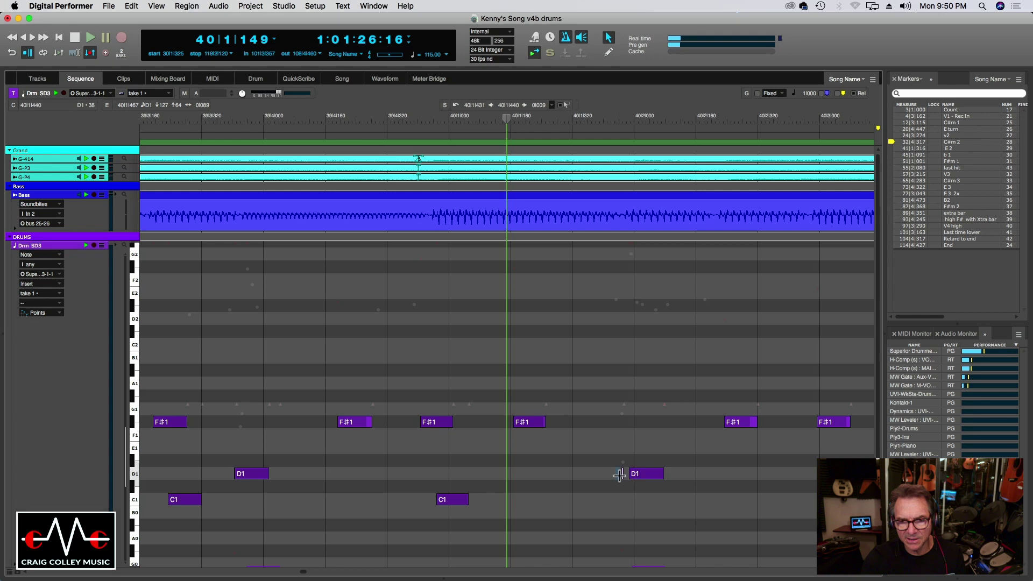
click(631, 475)
click(630, 437)
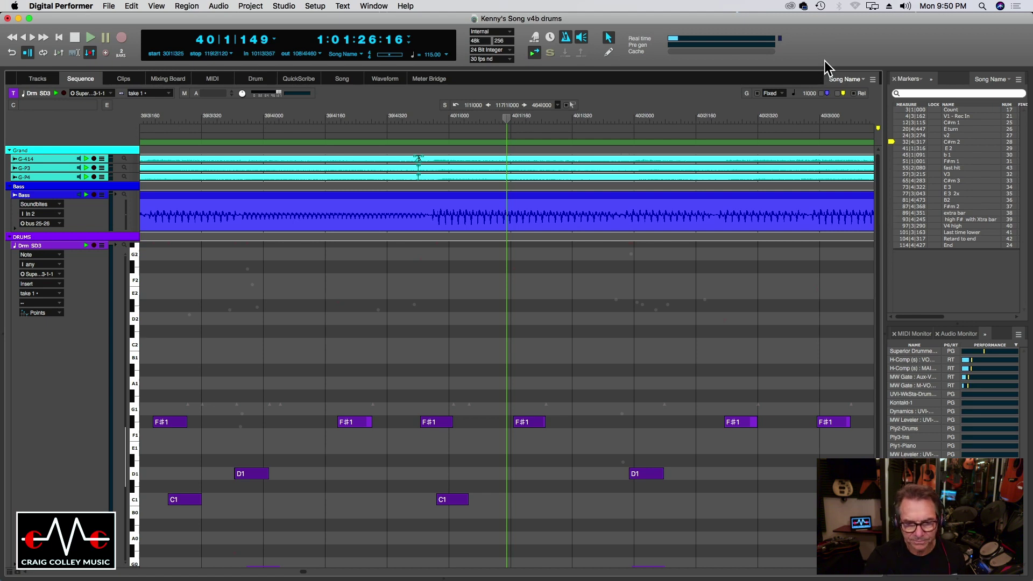
Step: Examine the note-value choices for the Fixed edit grid, leaving the current value selected
key(super+equal)
key(super+equal)
key(super+equal)
key(super+equal)
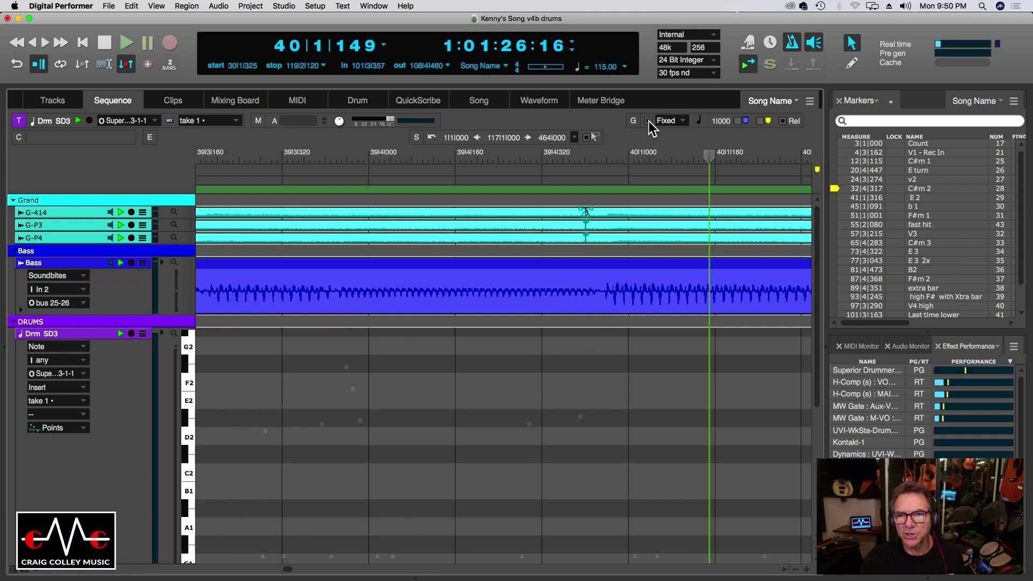
click(699, 119)
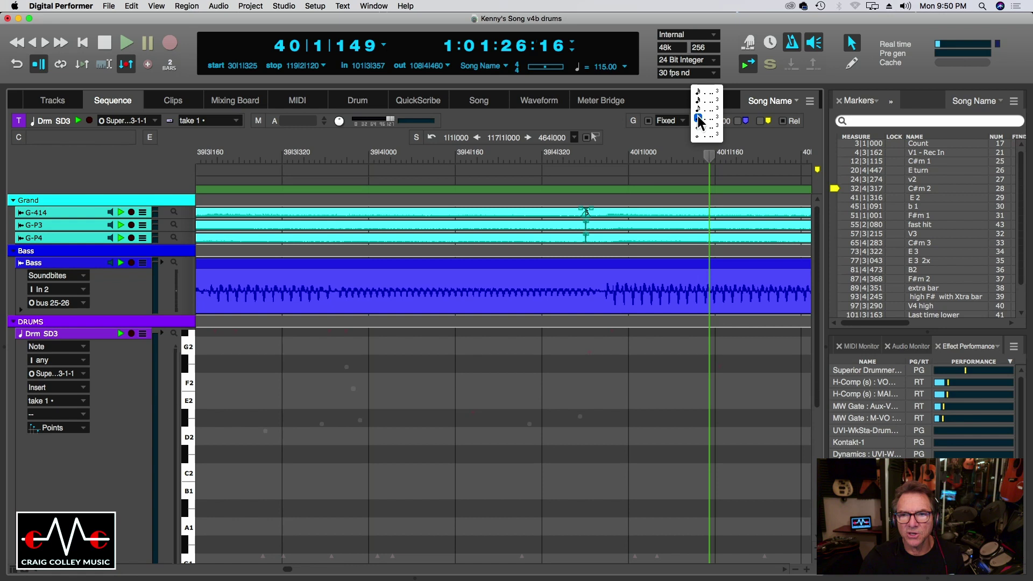
click(699, 119)
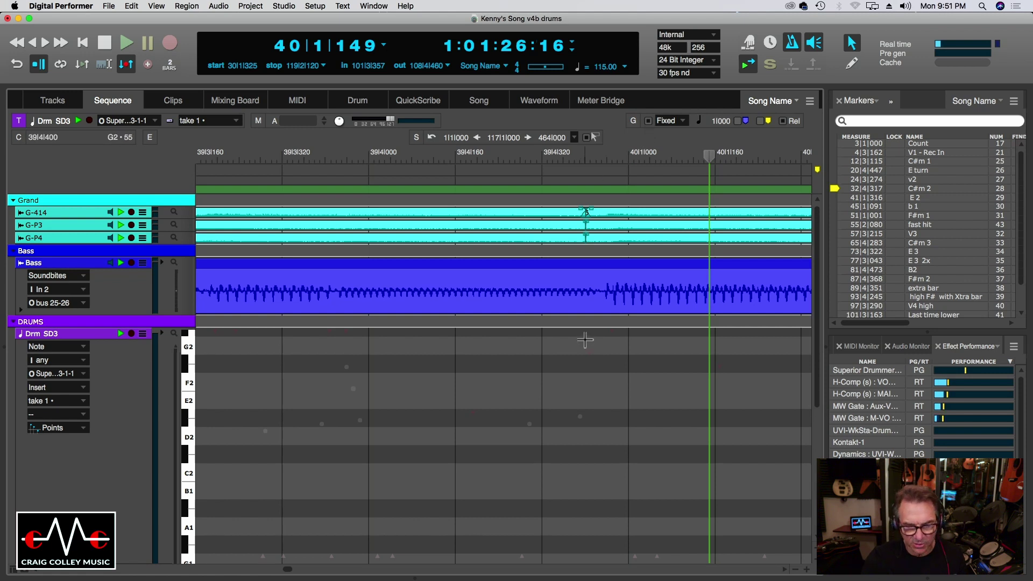
key(ctrl+super+minus)
key(ctrl+super+minus)
key(ctrl+super+minus)
key(ctrl+super+minus)
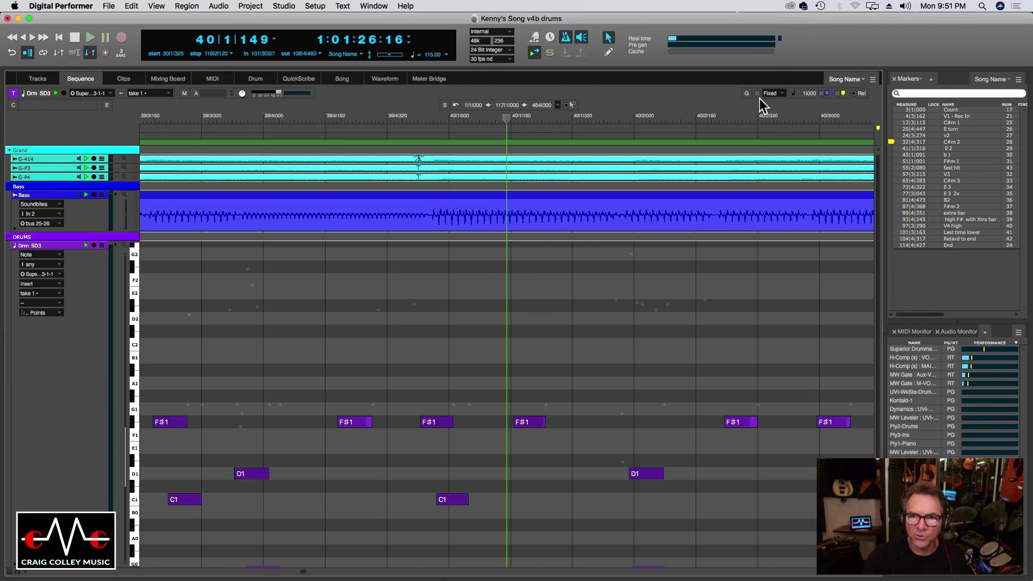
Step: Place the playhead at 39|3|286 and play the drum notes into measure 40
click(327, 115)
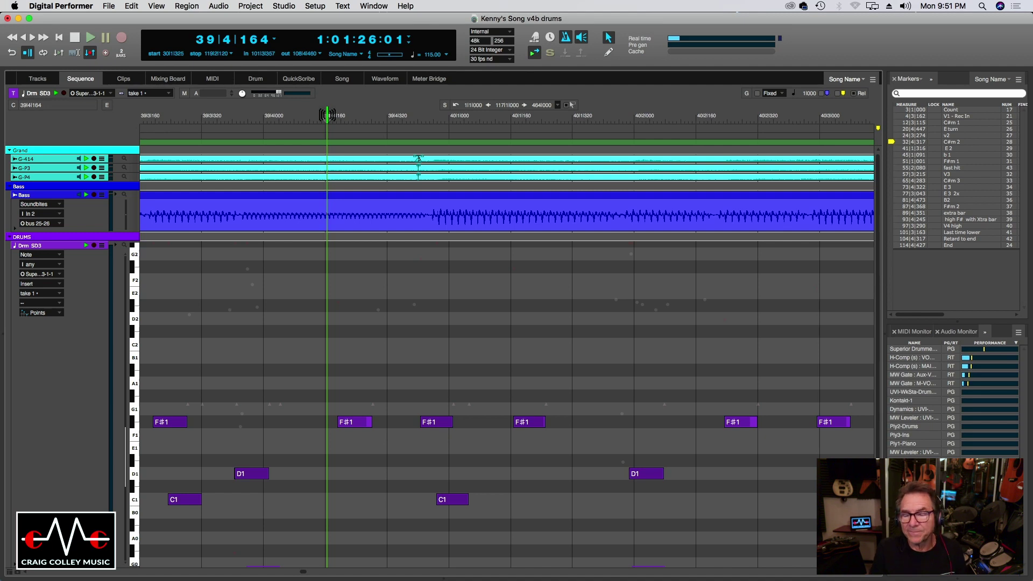
click(189, 113)
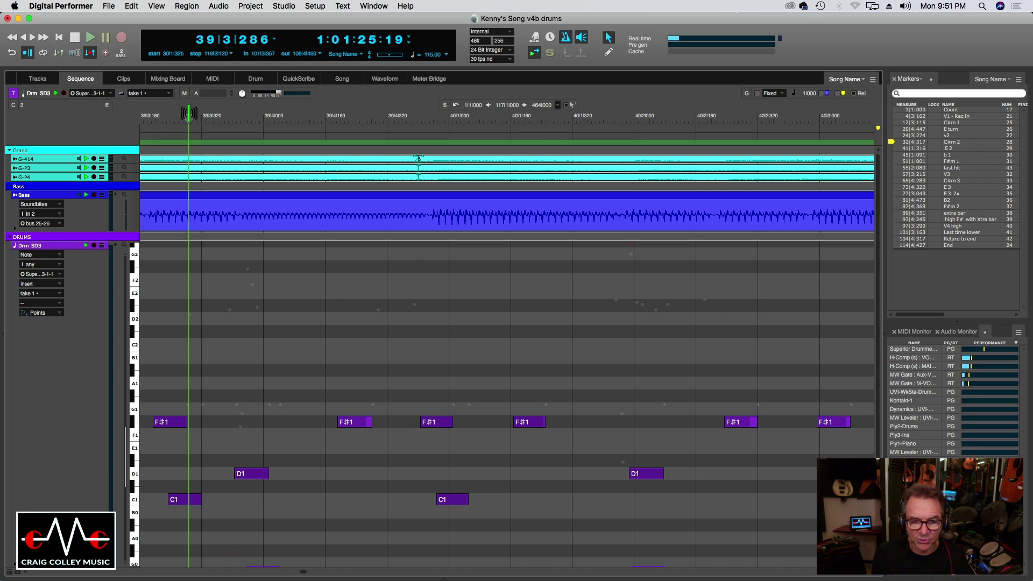
key(super+bracketleft)
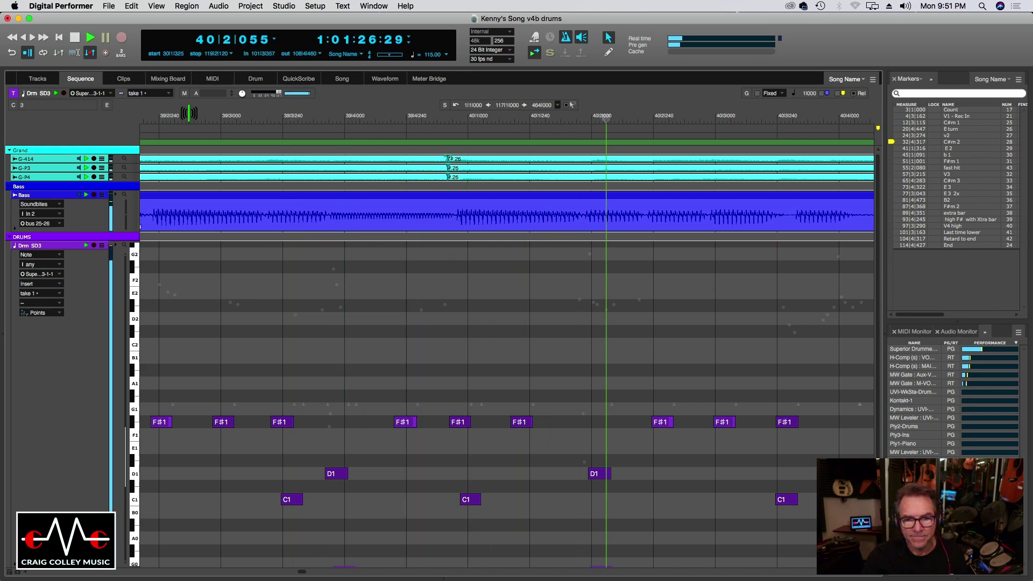
key(space)
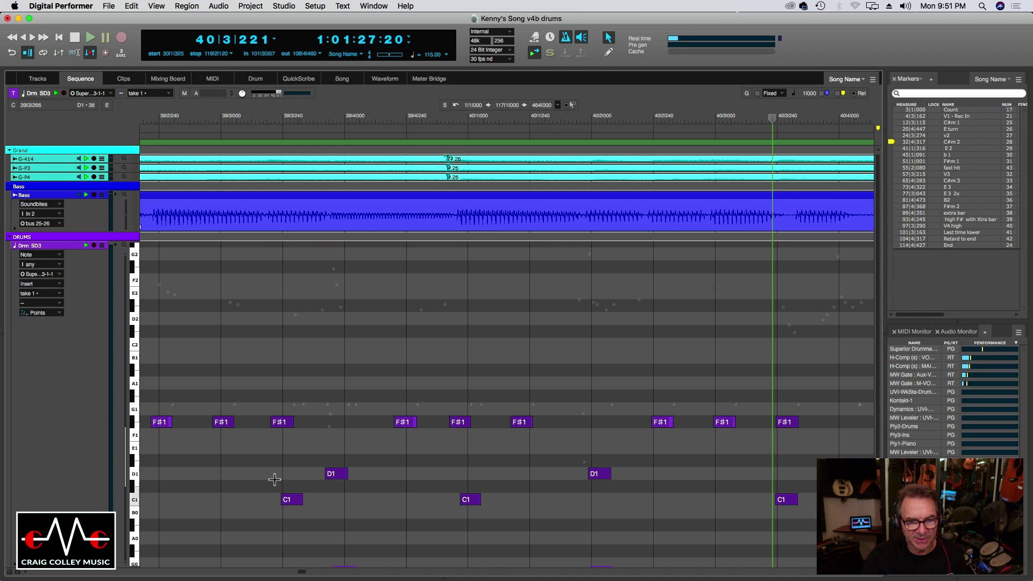
Step: Move the C1 hit just before 40|1|000 later to 39|4|463 and play it back from measure 39
click(472, 500)
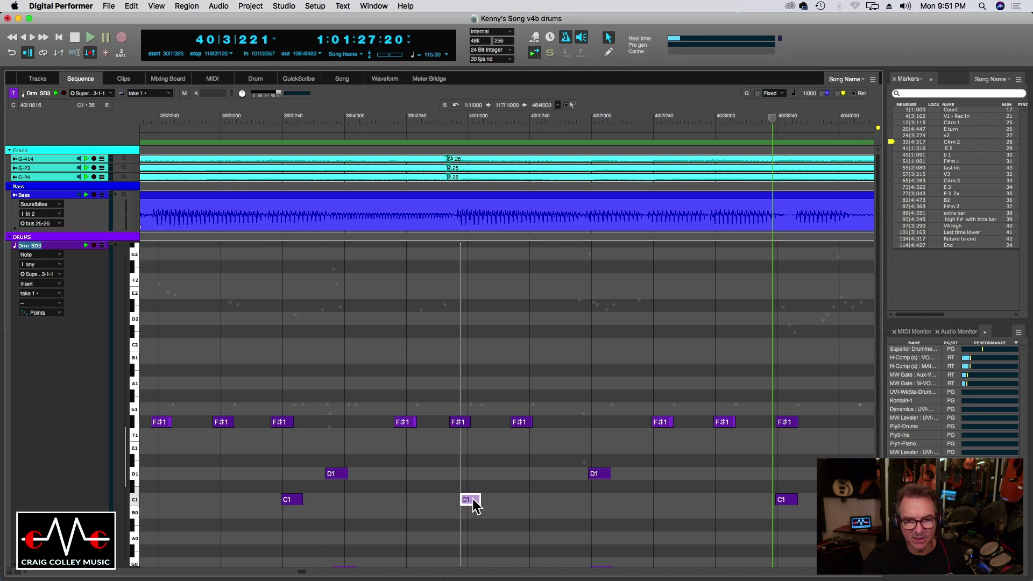
drag(475, 500, 477, 502)
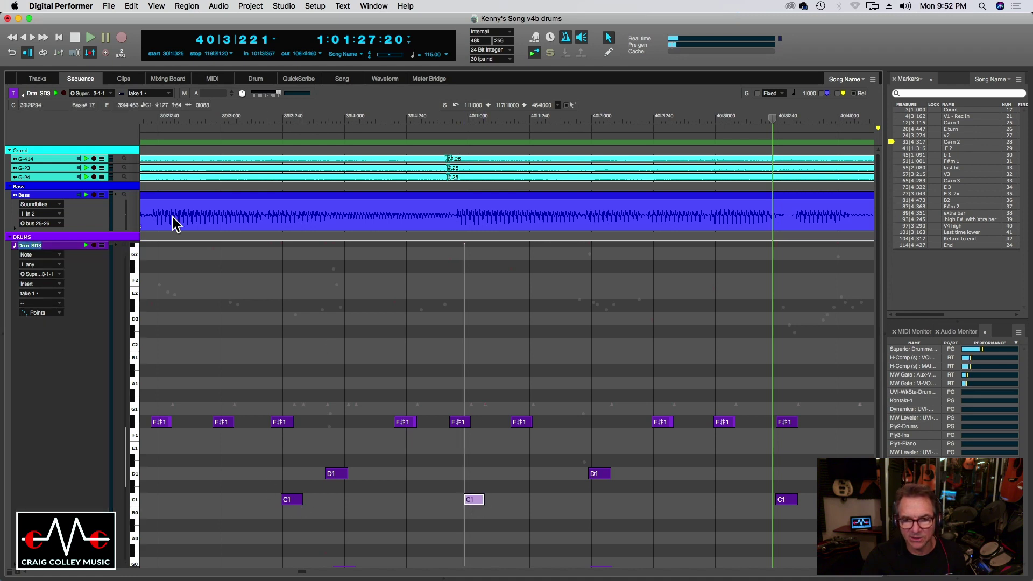
click(153, 120)
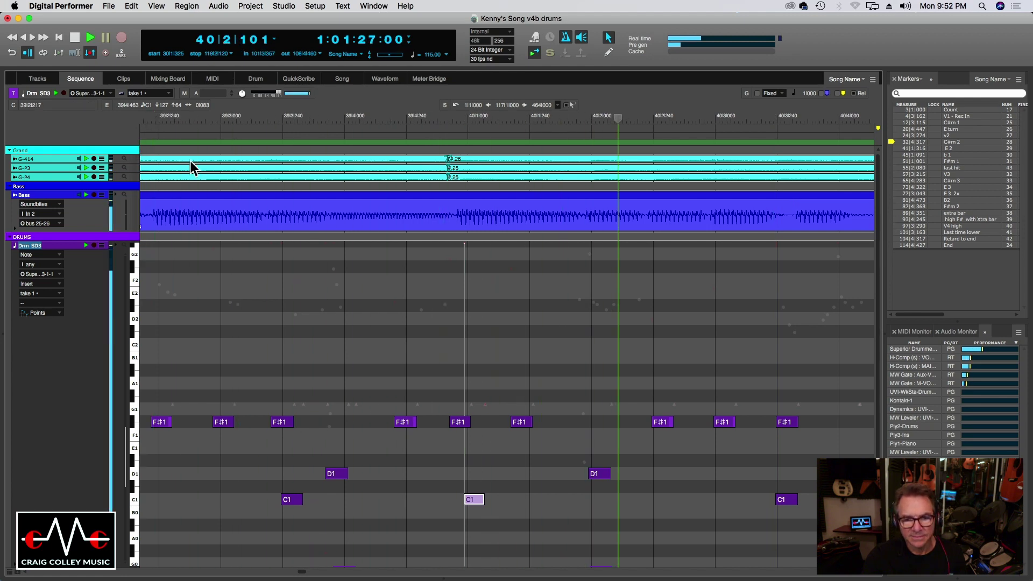
key(space)
Step: Move the C1 hit just before measure 40 to 39|4|449 and play from 39|2|300 into measure 50
drag(460, 493, 456, 494)
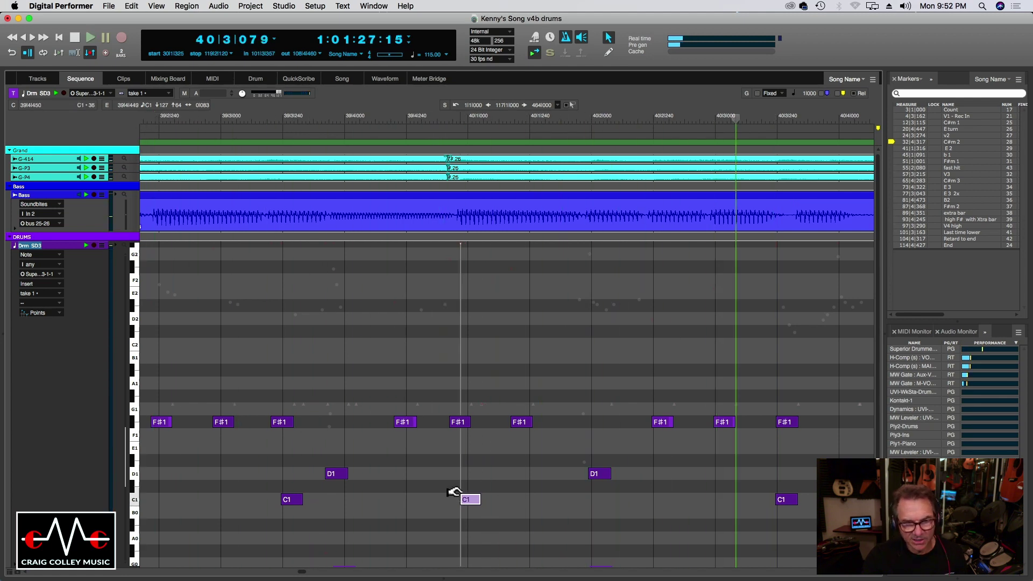
click(175, 117)
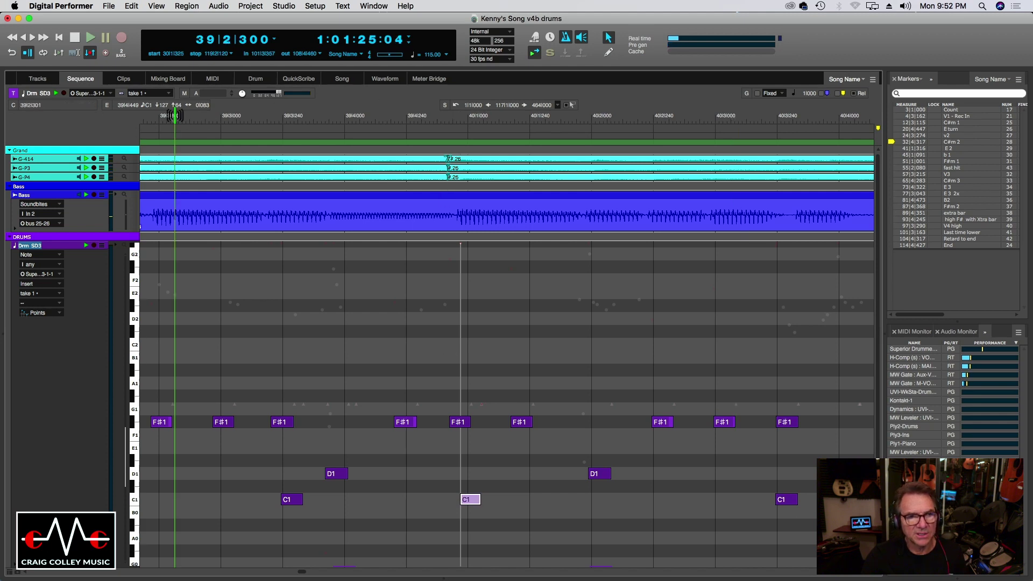
key(space)
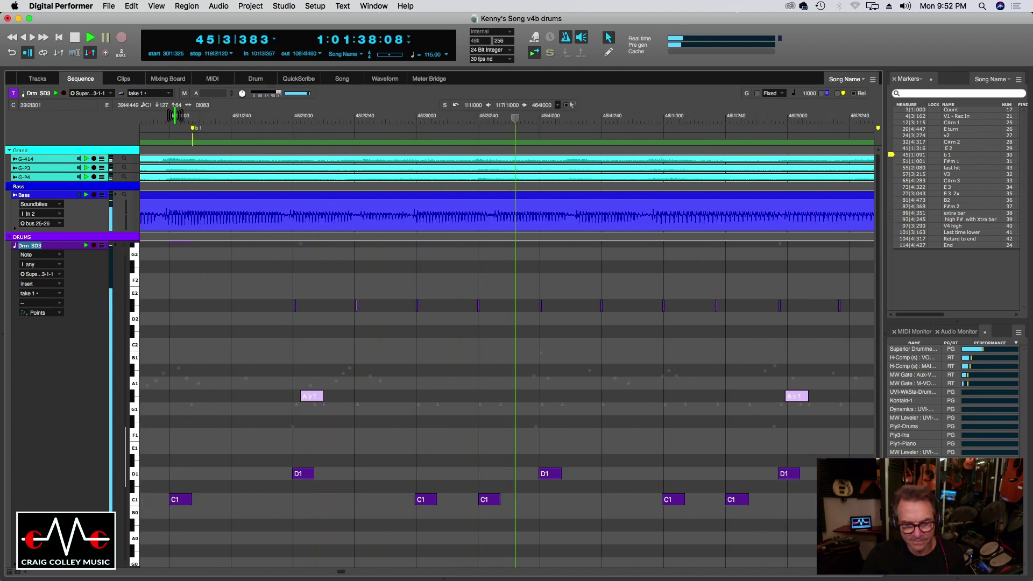
key(super+bracketright)
key(super+bracketleft)
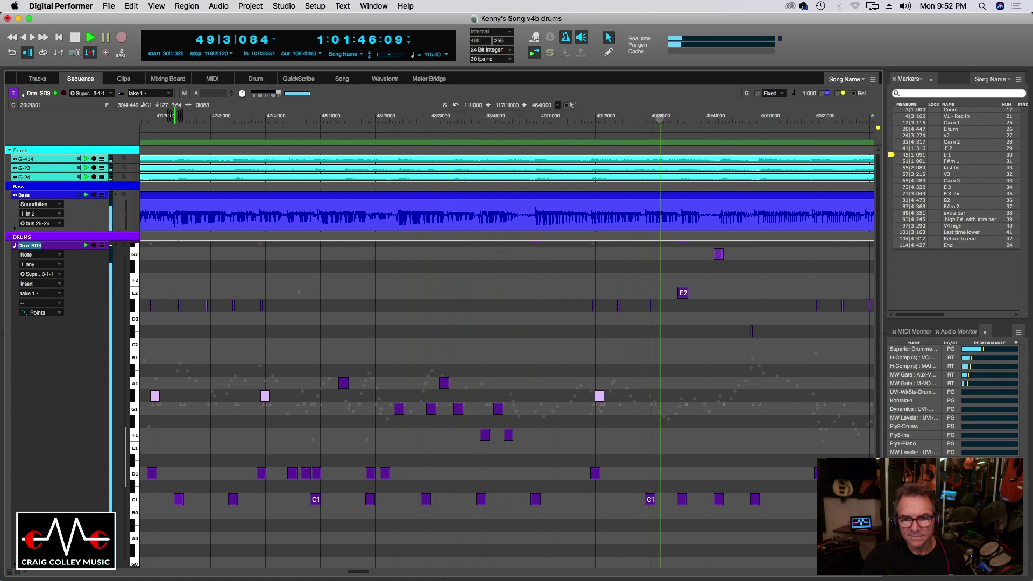
key(space)
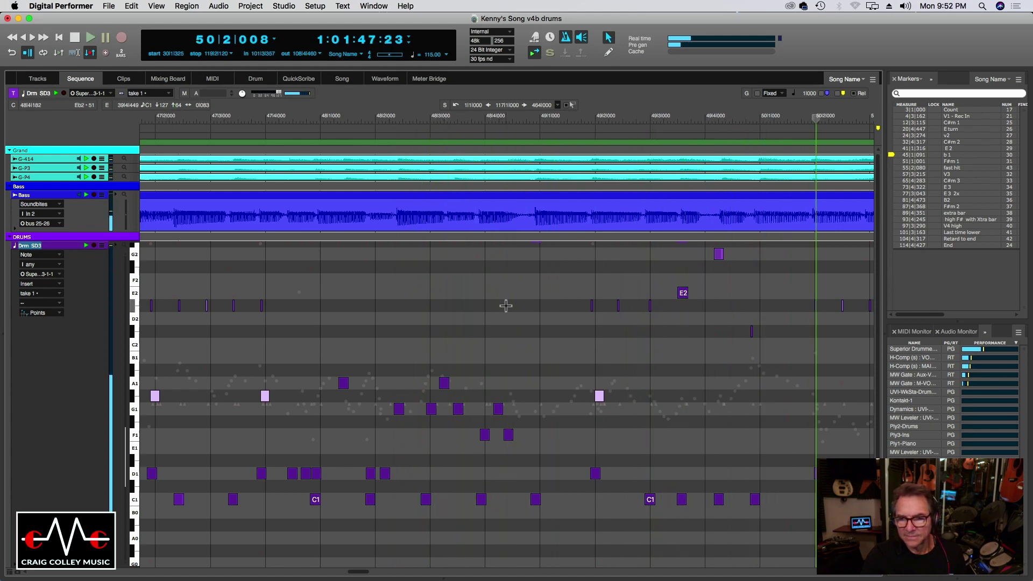
Step: Align the playhead with the C1 hit just before measure 50 at 49|4|396 and move that hit later to 49|4|419
click(759, 121)
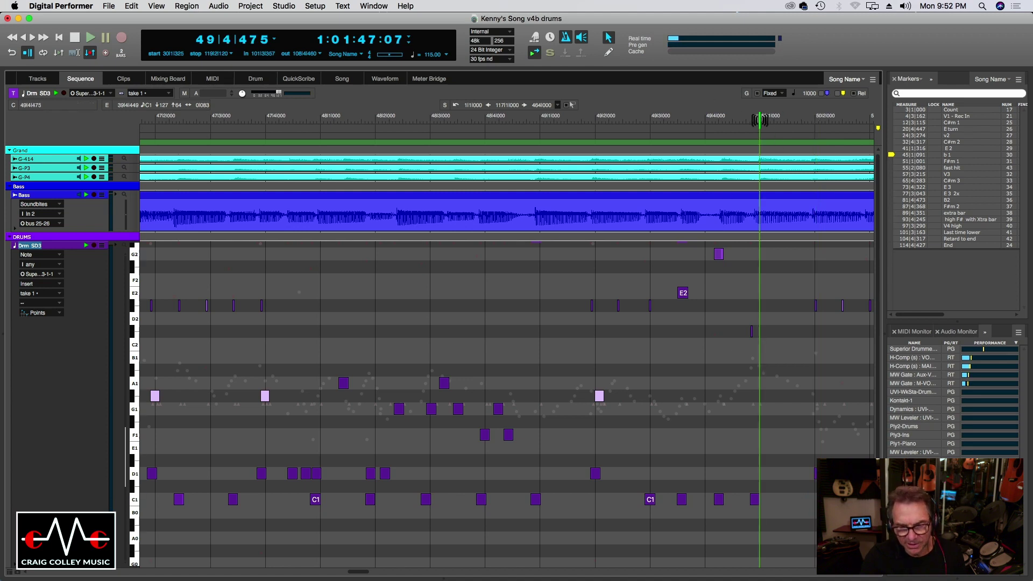
key(super+bracketright)
key(super+bracketright)
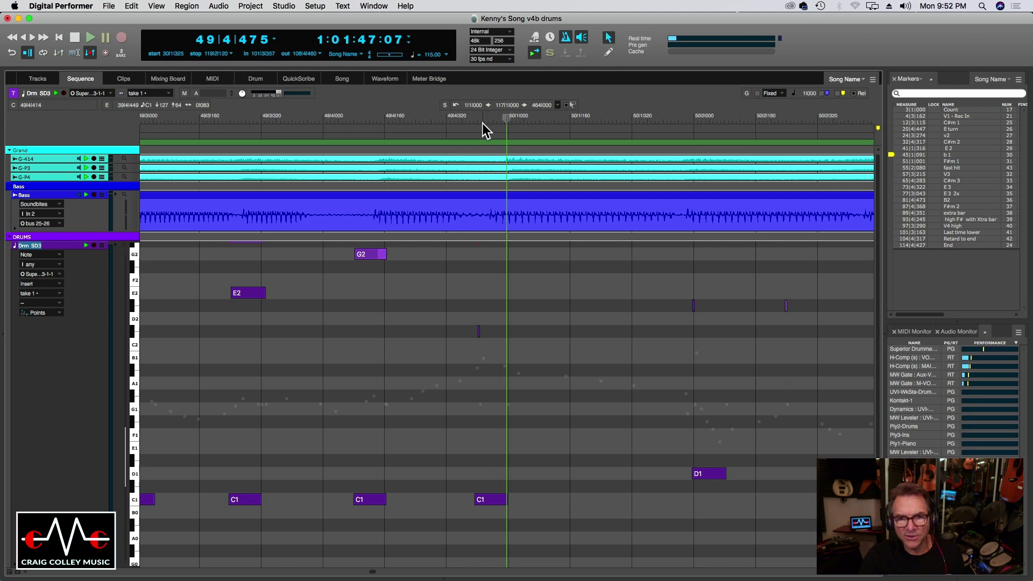
drag(482, 120, 476, 120)
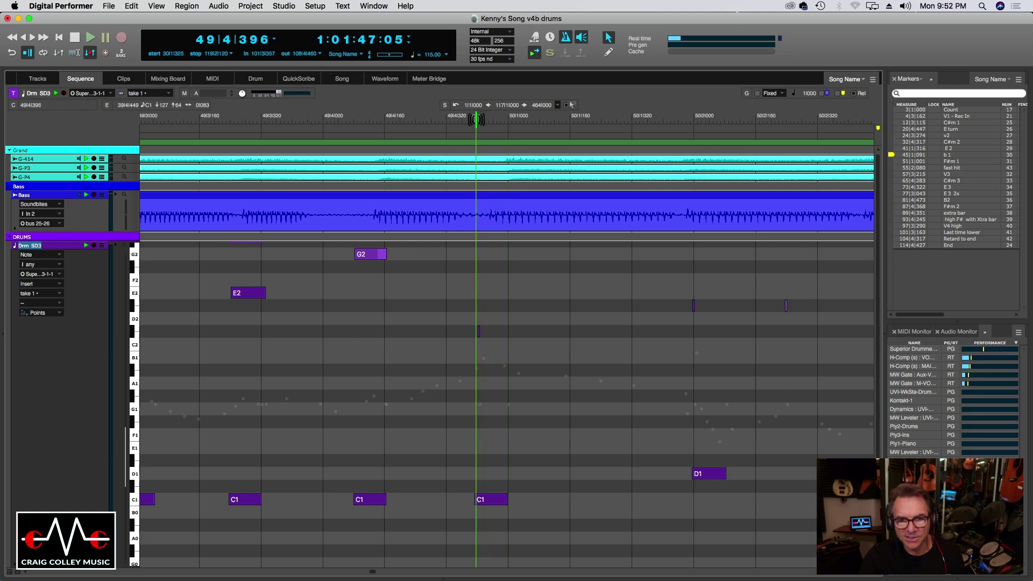
click(503, 504)
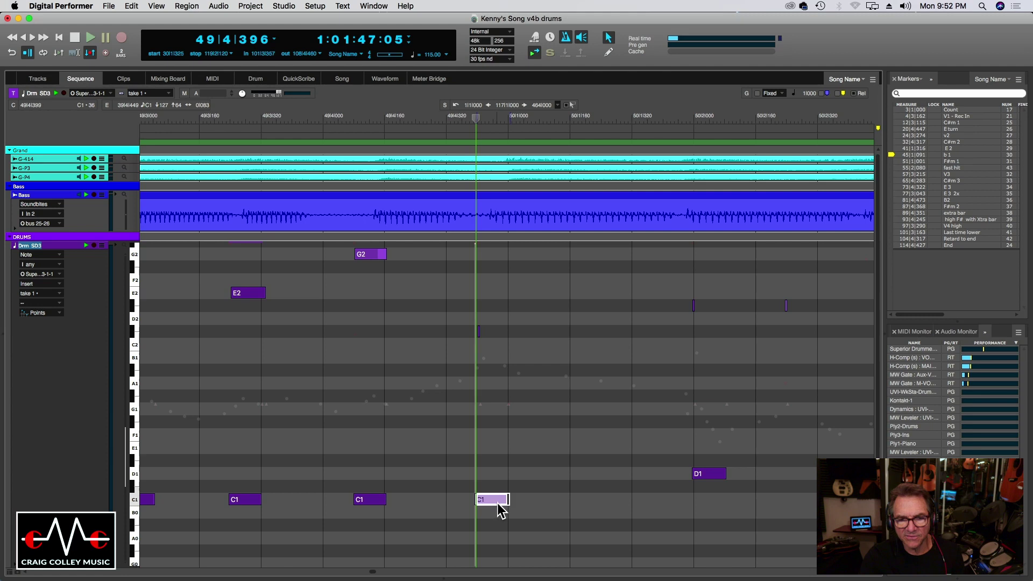
drag(503, 506, 508, 503)
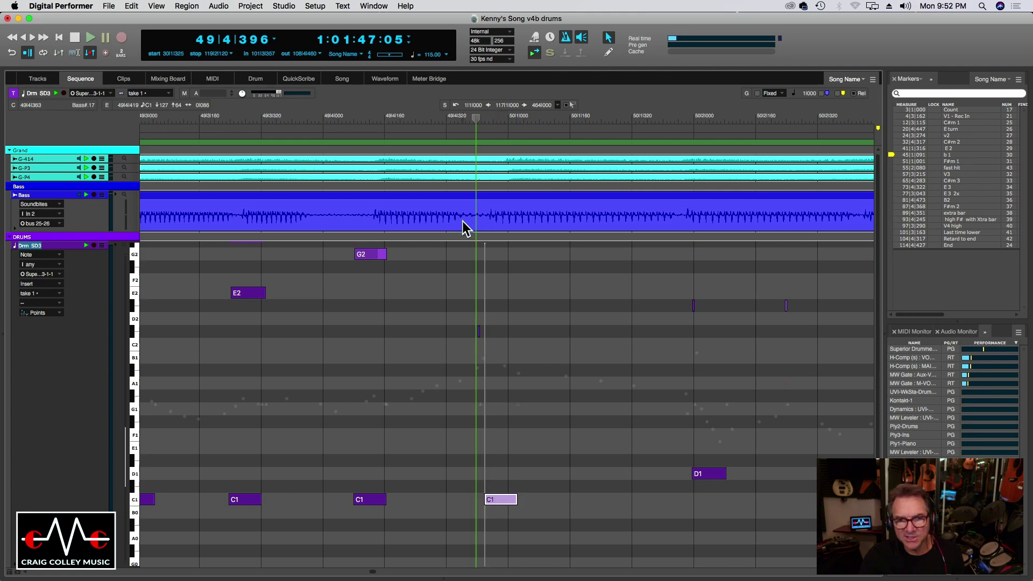
Step: Play the song from 49|3|146 past the C1 hit just before measure 50
click(194, 119)
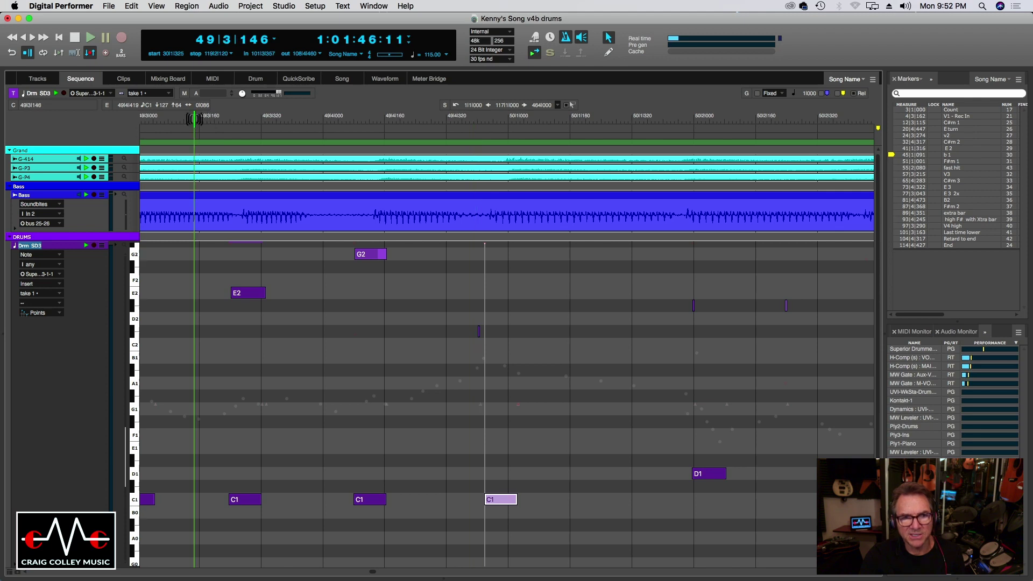
key(space)
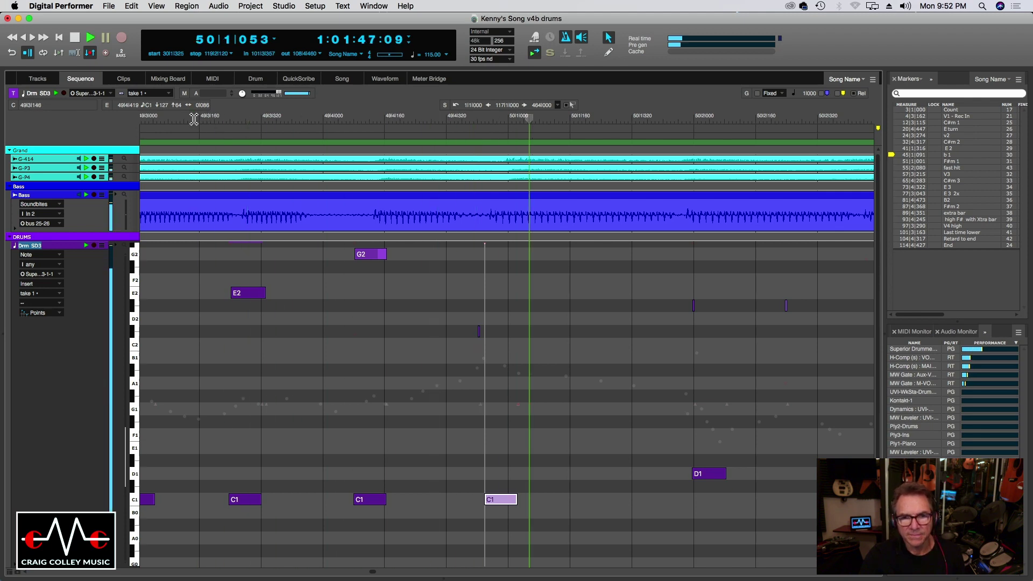
key(space)
Step: Move the selected C1 hit earlier to 49|4|394 and play it back from the start of 49|3
key(Left)
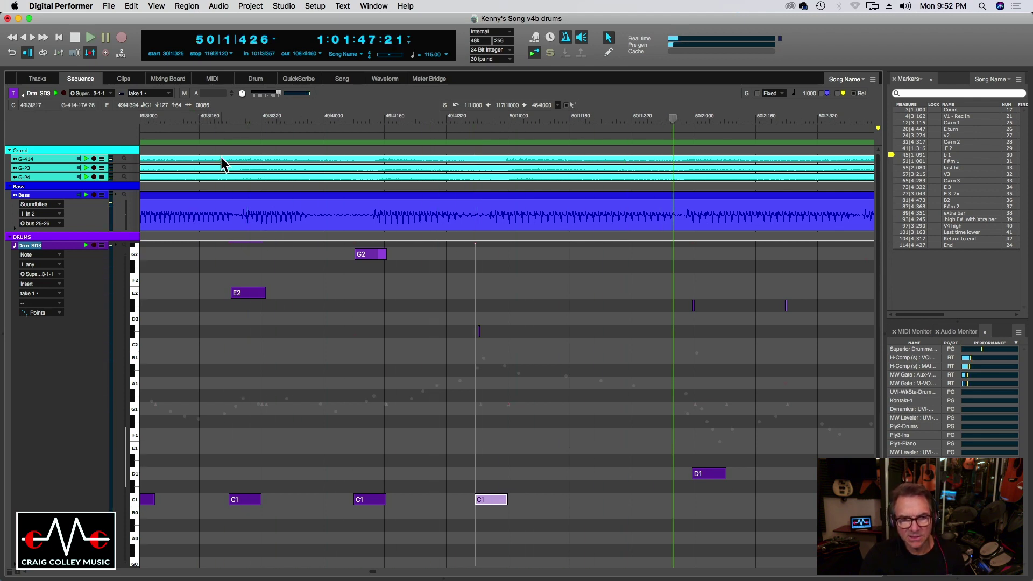
click(156, 123)
key(space)
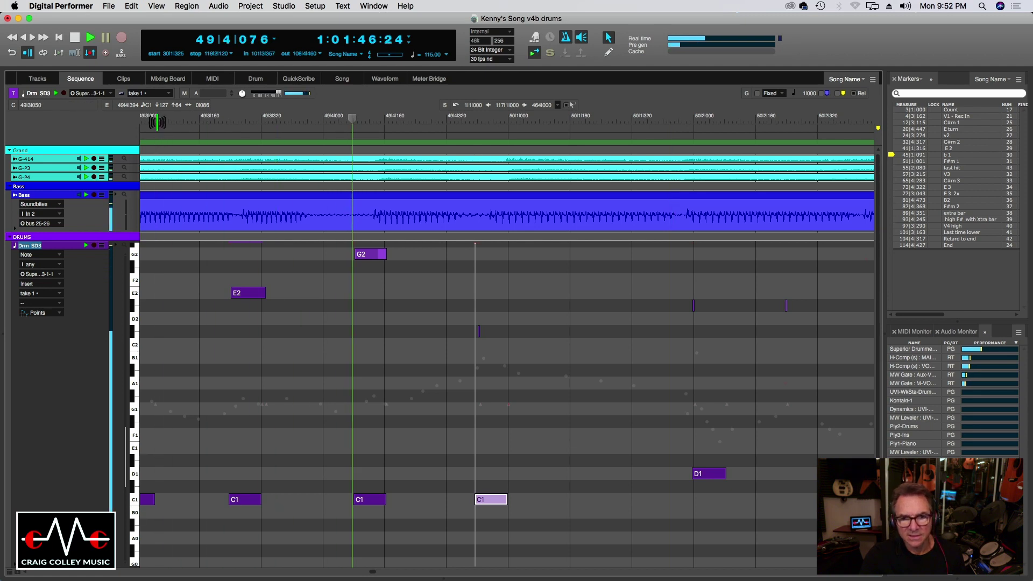
key(space)
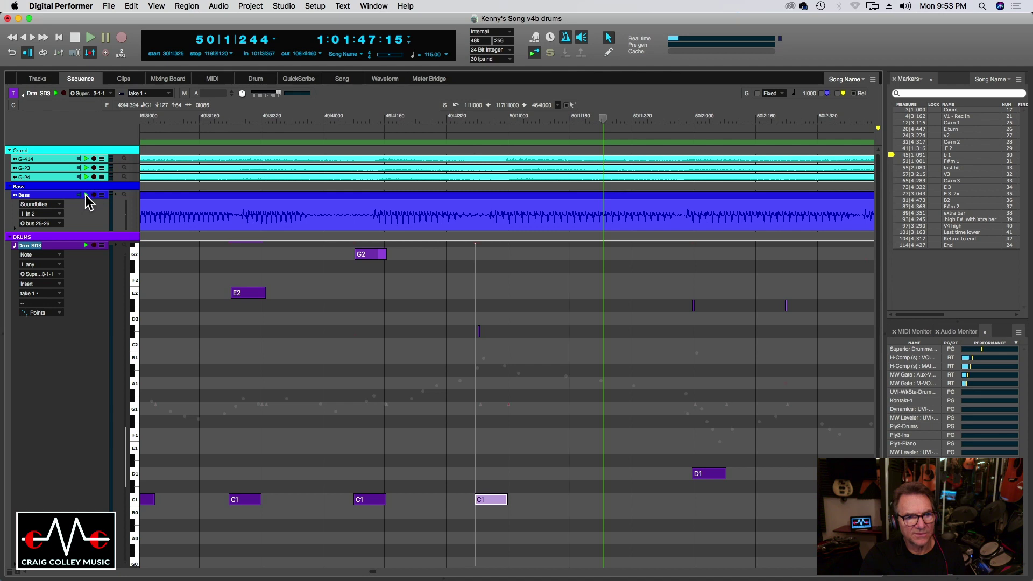
Step: Play from 49|3|223 with the Bass and Drm SD3 tracks silenced, and select the Bass soundbite
click(229, 108)
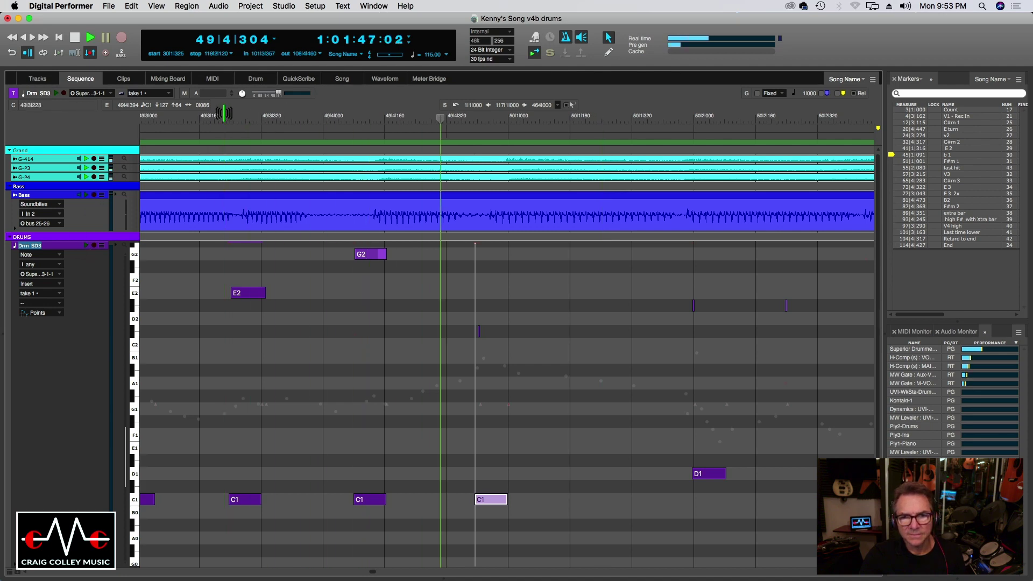
click(502, 223)
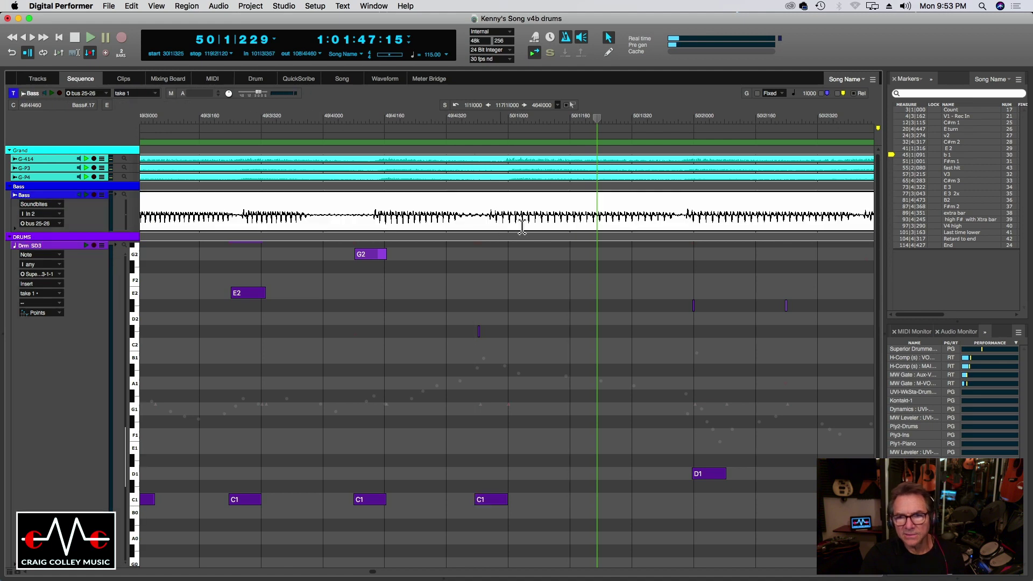
Step: Split the Bass soundbite before 50|1 and 50|2, move the piece between the splits later to 49|4|450, and play it back
click(486, 206)
key(super+y)
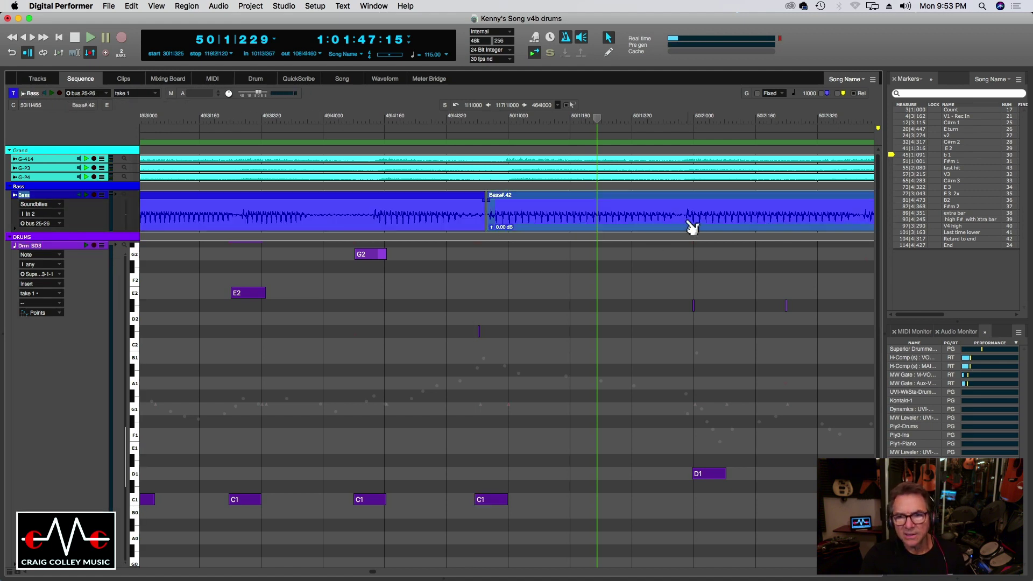
click(683, 220)
key(super+y)
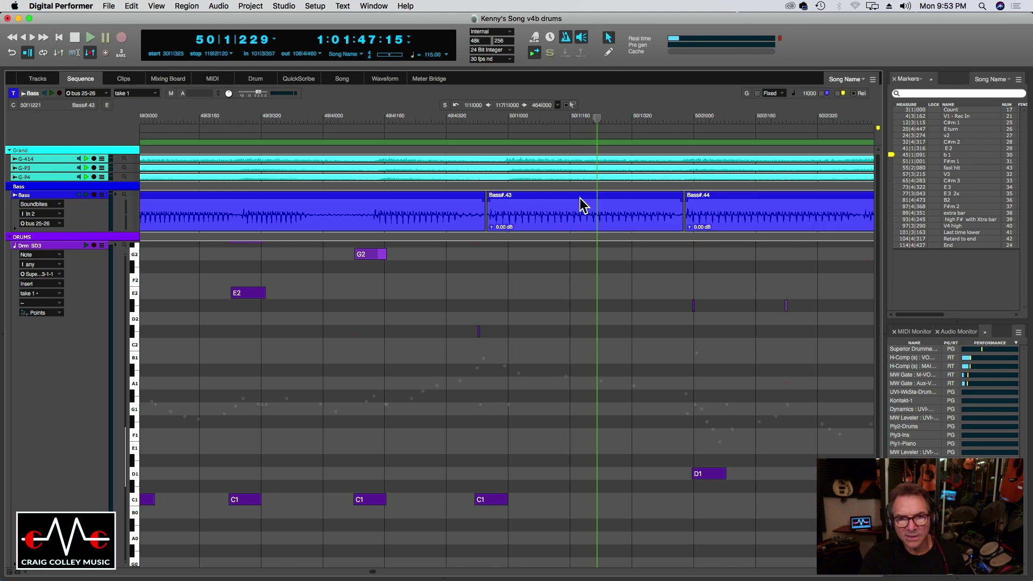
drag(538, 212, 552, 213)
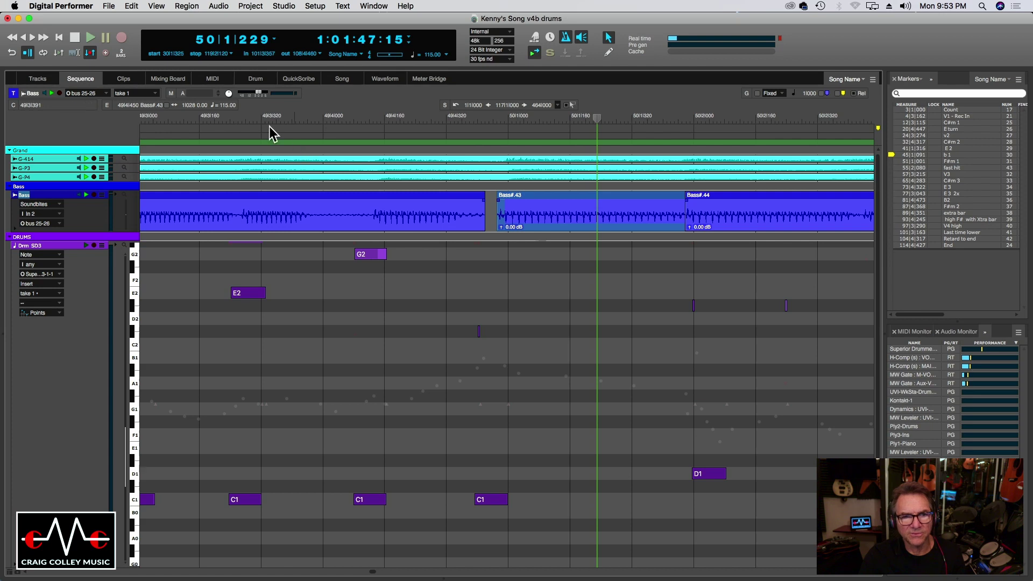
click(256, 115)
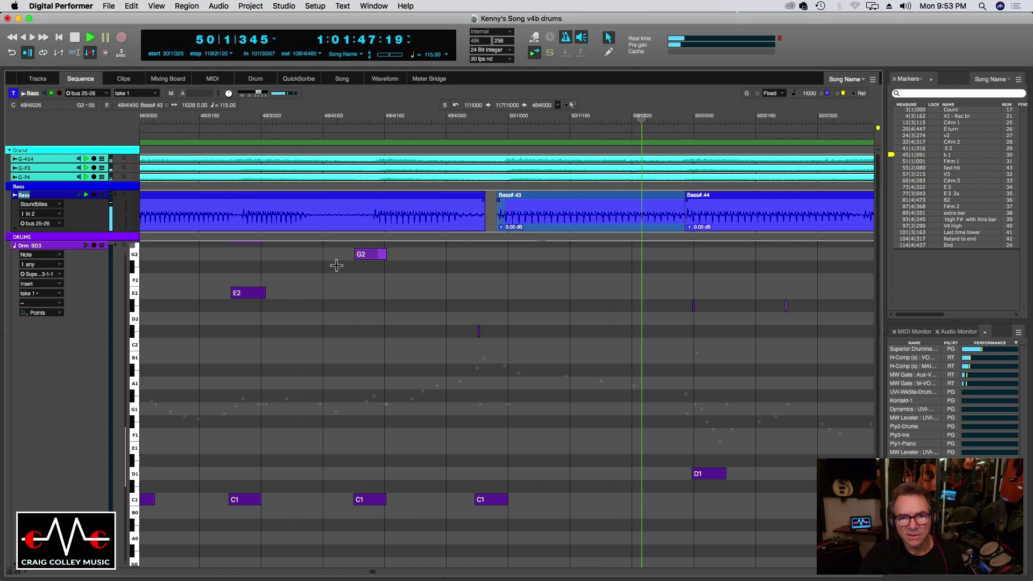
Step: Move the C1 hit just before measure 50 later to 49|4|419 and on to 49|4|441, playing it back after each move
drag(486, 498, 496, 498)
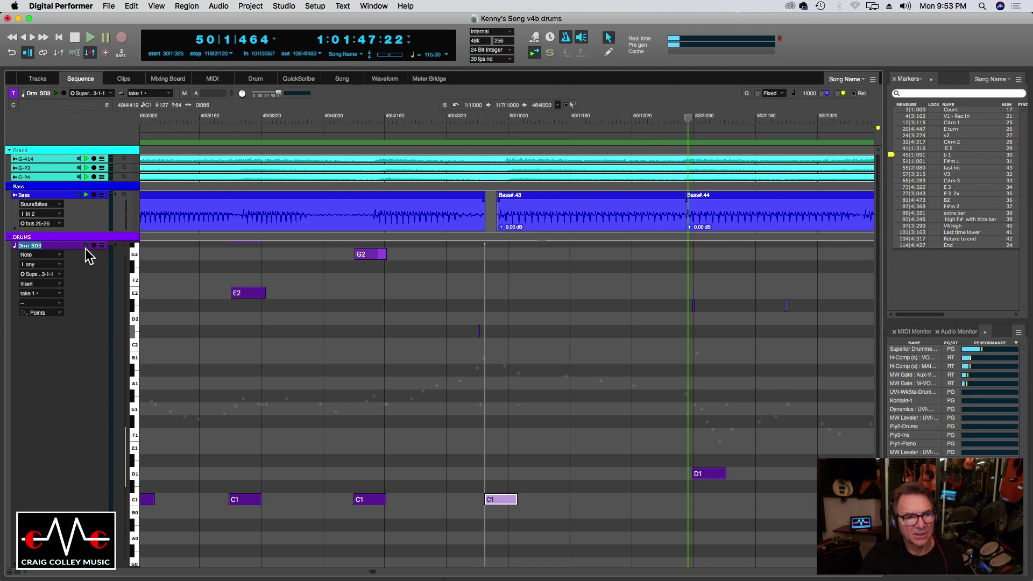
click(183, 120)
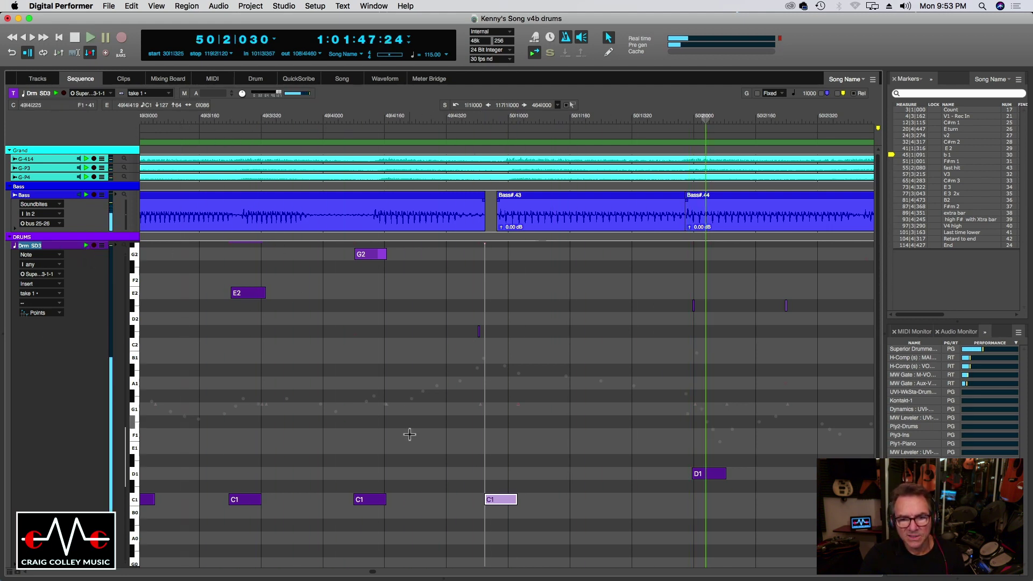
drag(507, 505, 514, 507)
click(154, 123)
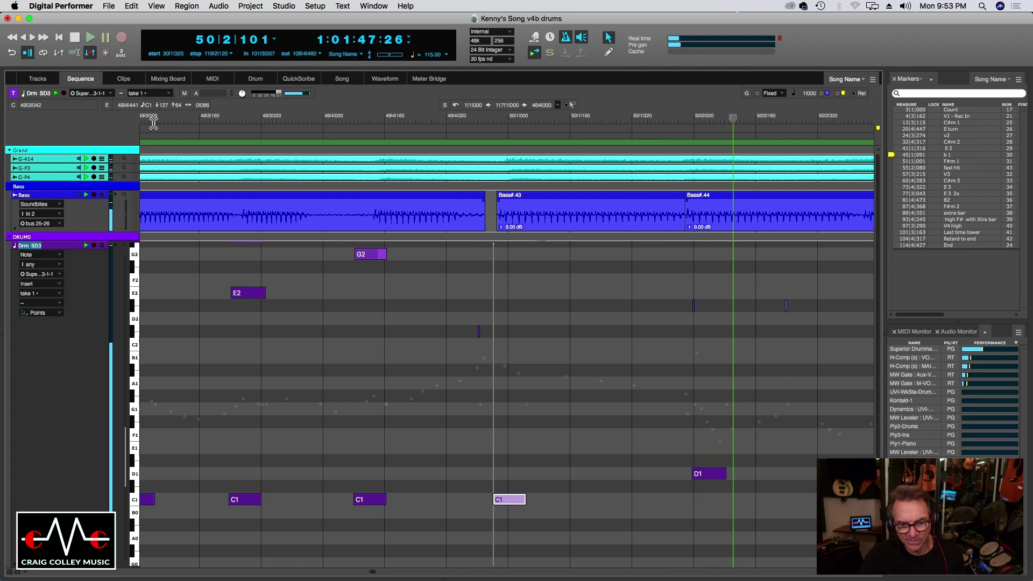
Step: Play the bass and drums from about 49|1|320 past the moved C1 hit into 50|3
key(super+bracketleft)
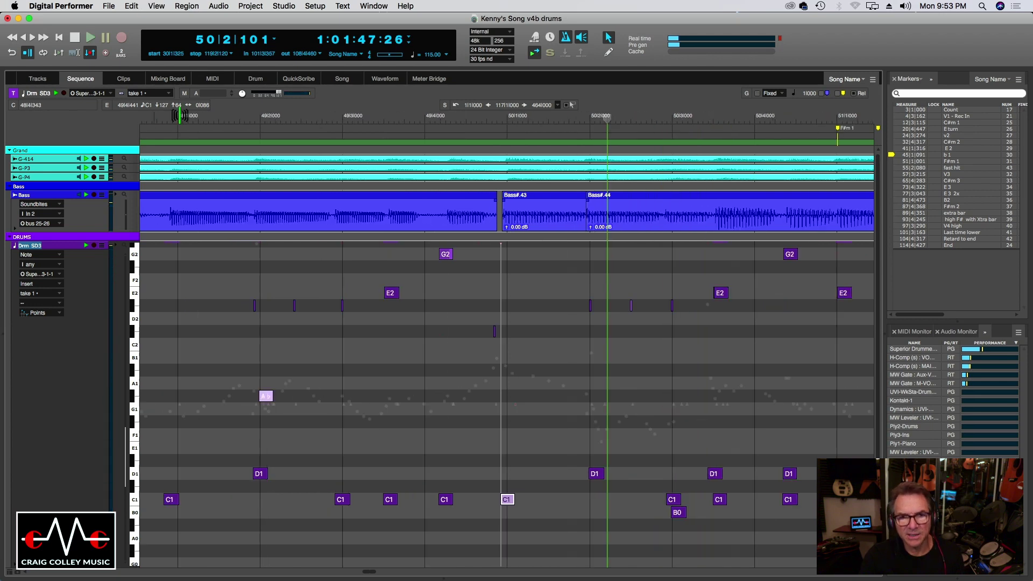
click(233, 121)
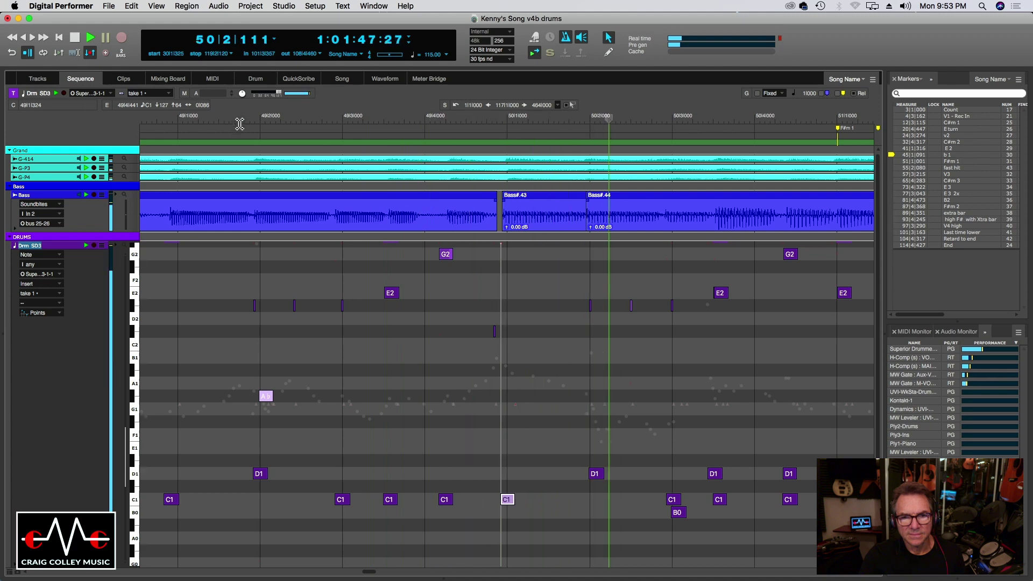
key(space)
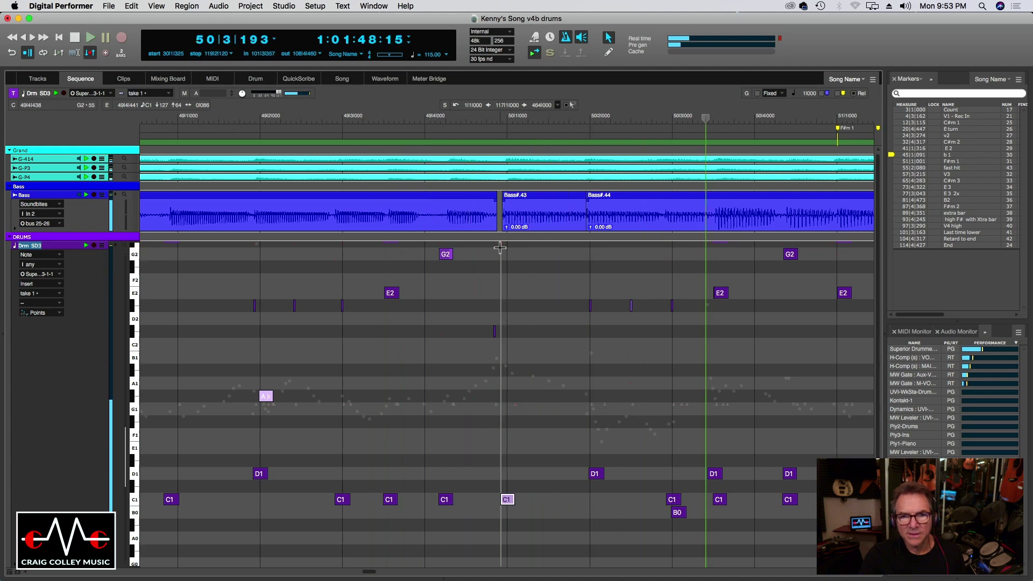
Step: Extend the end of the Bass soundbite into the gap just before measure 50, and play from 50|1|274 across the next split
click(486, 123)
key(super+bracketright)
key(super+bracketright)
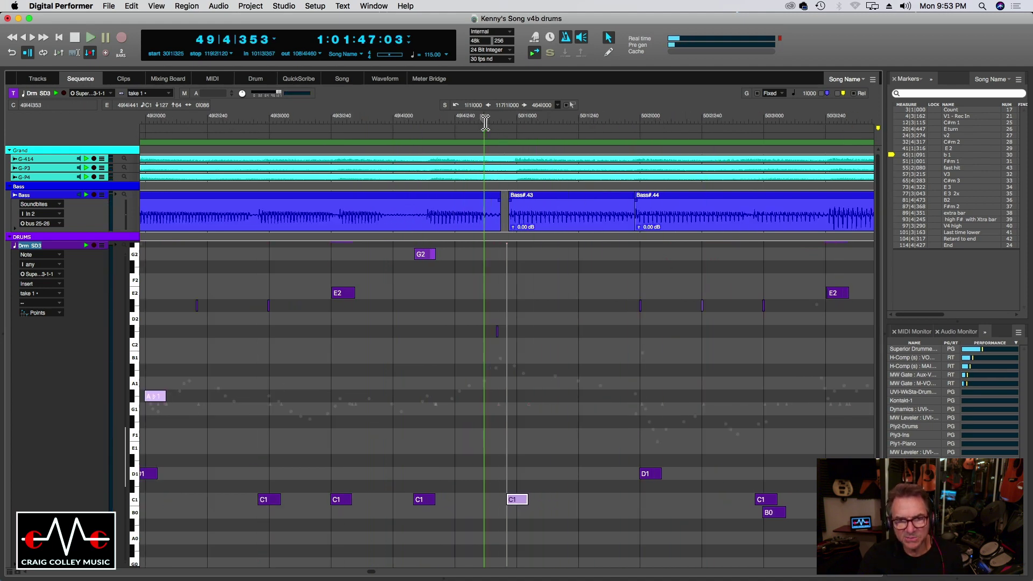
drag(500, 218, 507, 219)
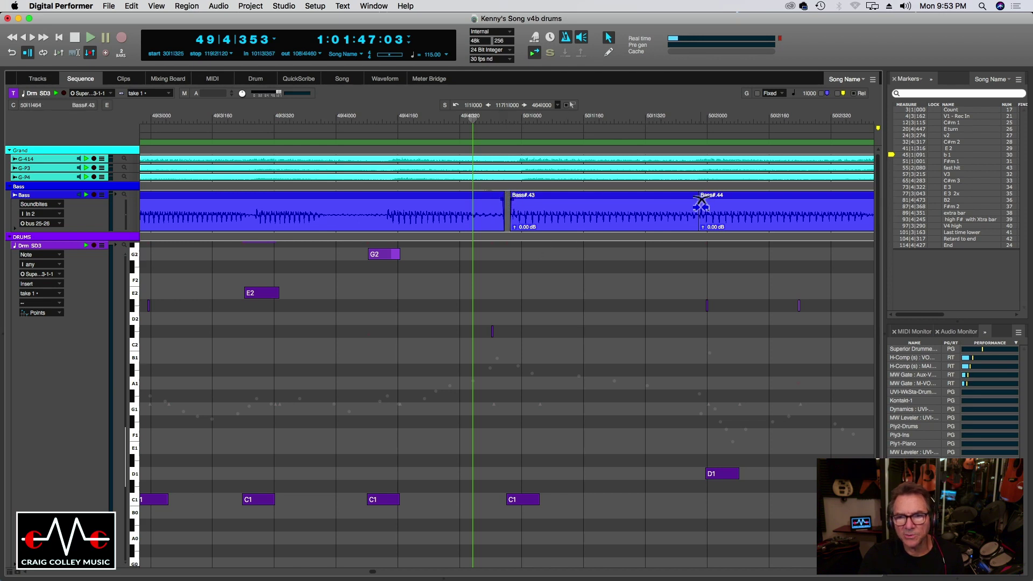
click(628, 119)
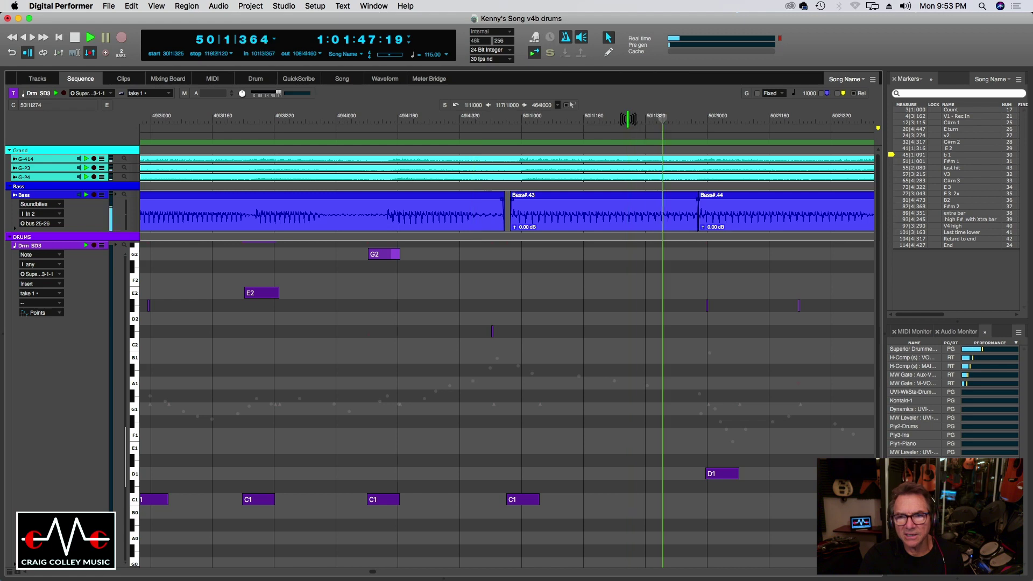
key(space)
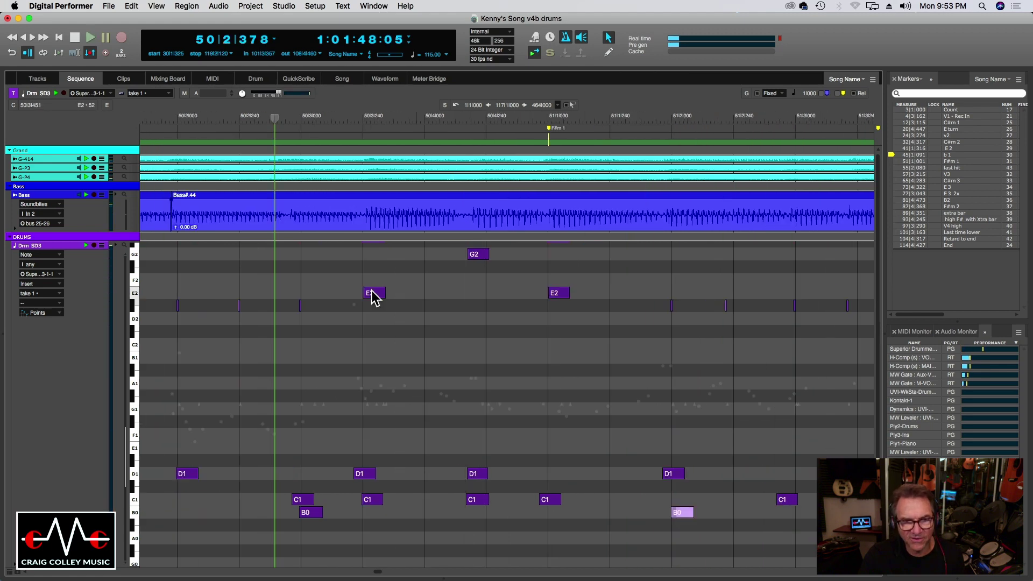
Step: Play the wider passage from 48|4|281 into measure 52 to check the drums against the edited bass
key(super+bracketleft)
key(super+bracketleft)
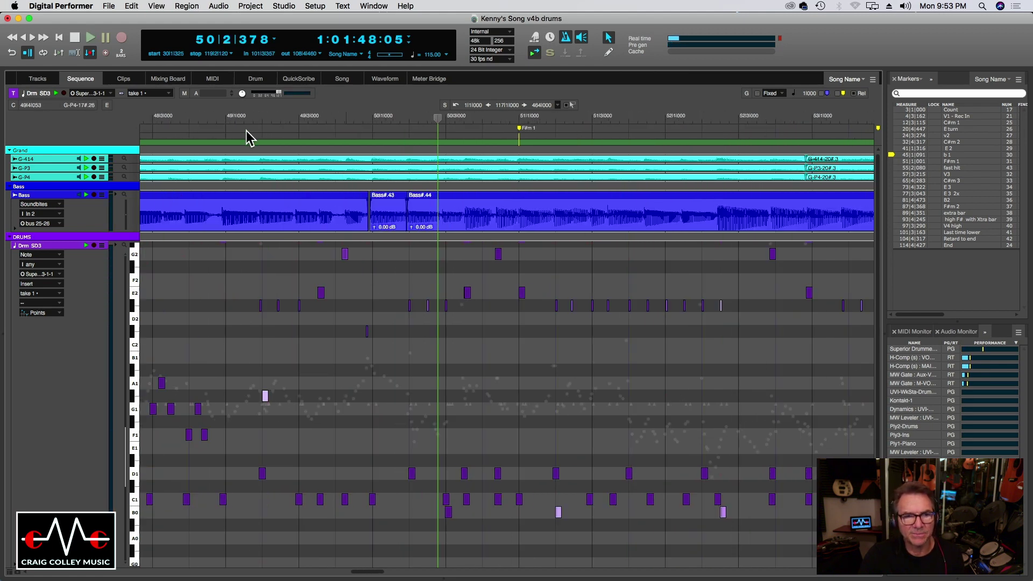
click(211, 116)
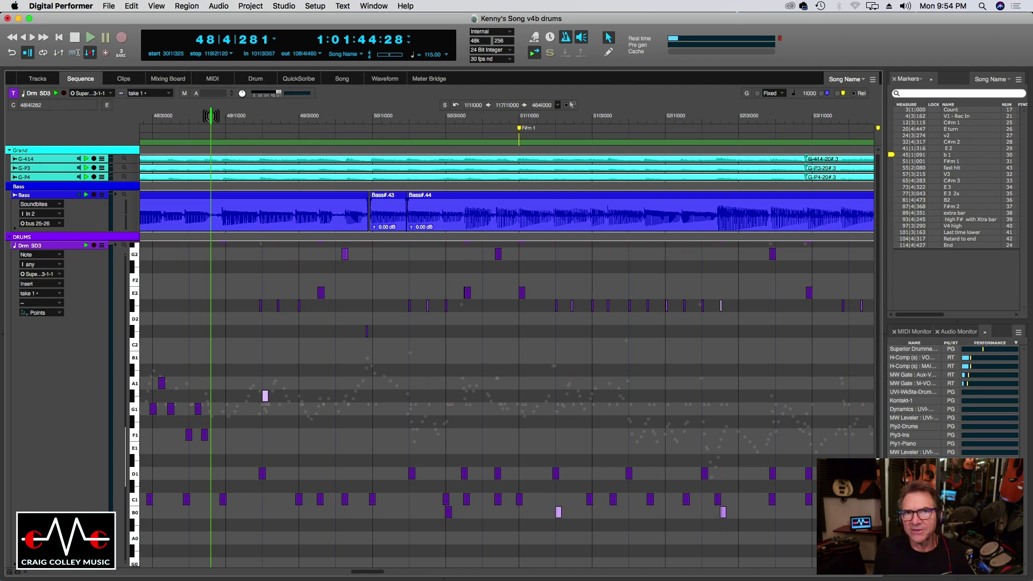
key(space)
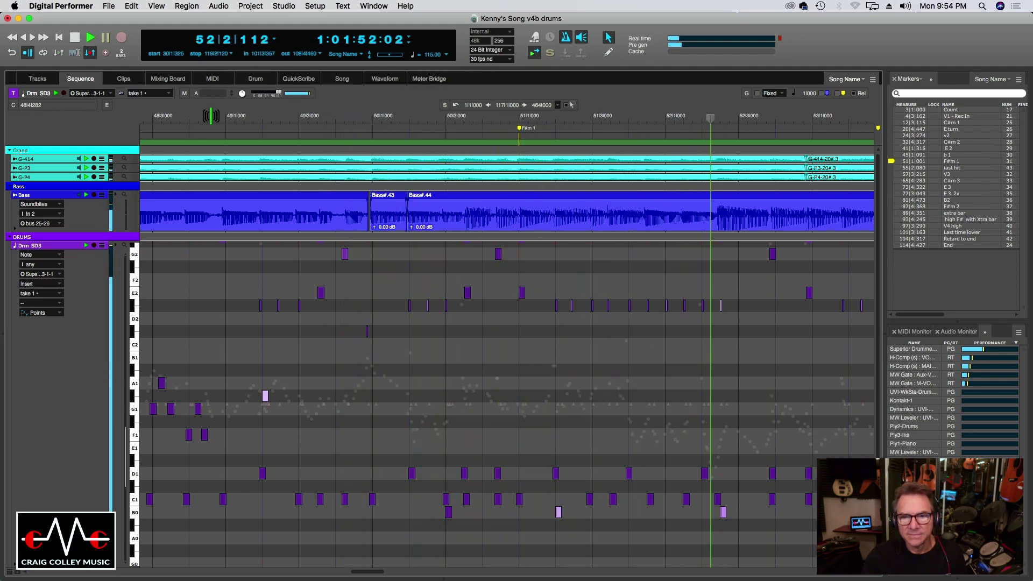
Step: Place the playhead at 52|1|371 and move the C1 hit in 52|2 slightly later to 52|2|188
click(694, 120)
key(super+bracketright)
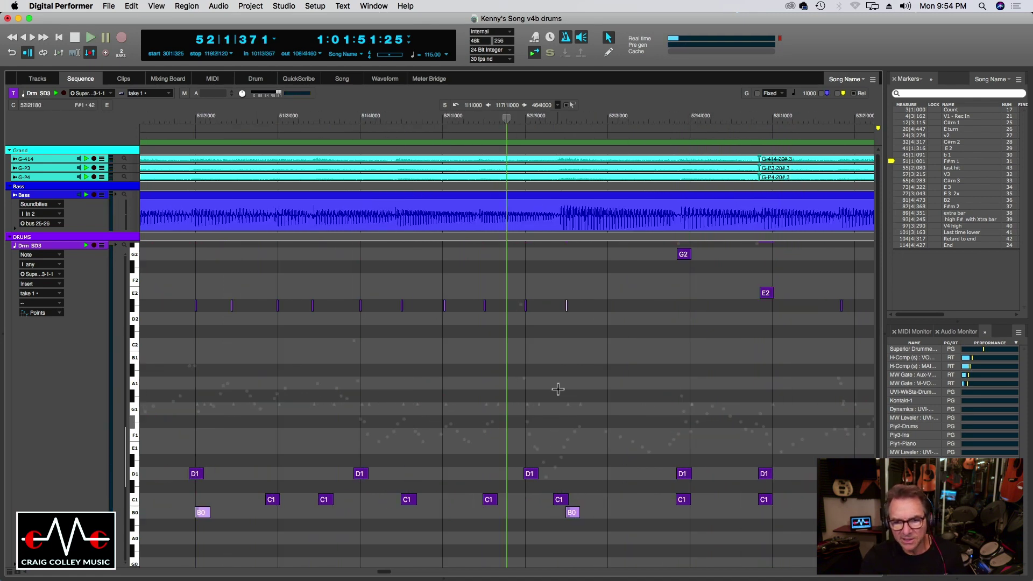
click(559, 500)
drag(561, 499, 562, 499)
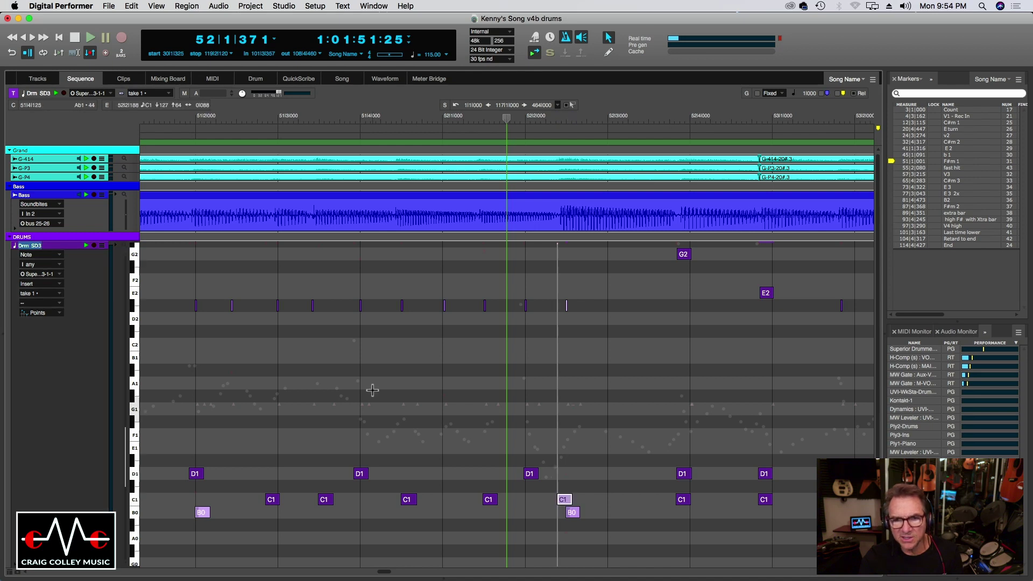
Step: Play past the moved C1 hit from 52|1|371, and replay from about 51|2|420 through into measure 54
key(space)
key(space)
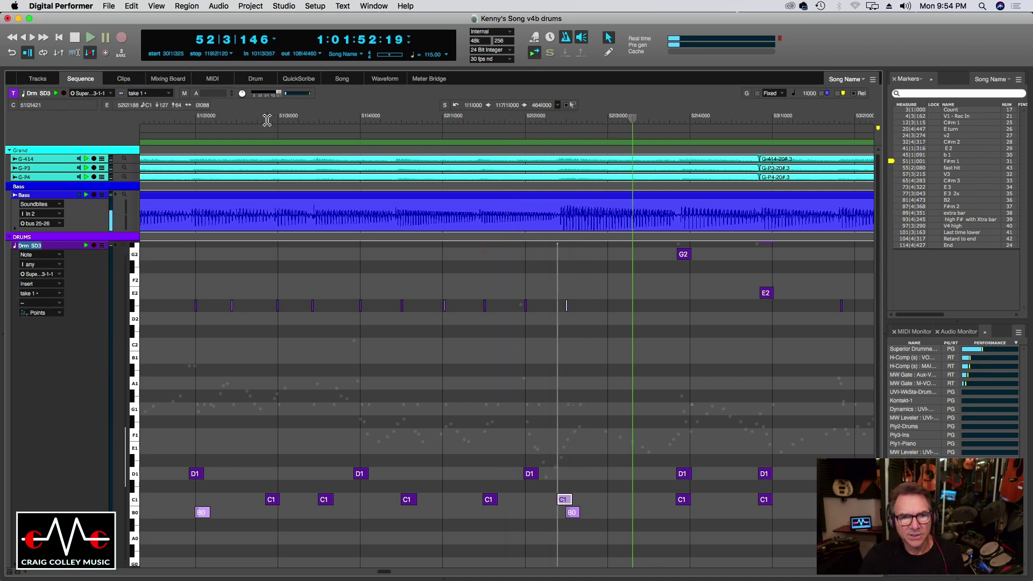
click(267, 120)
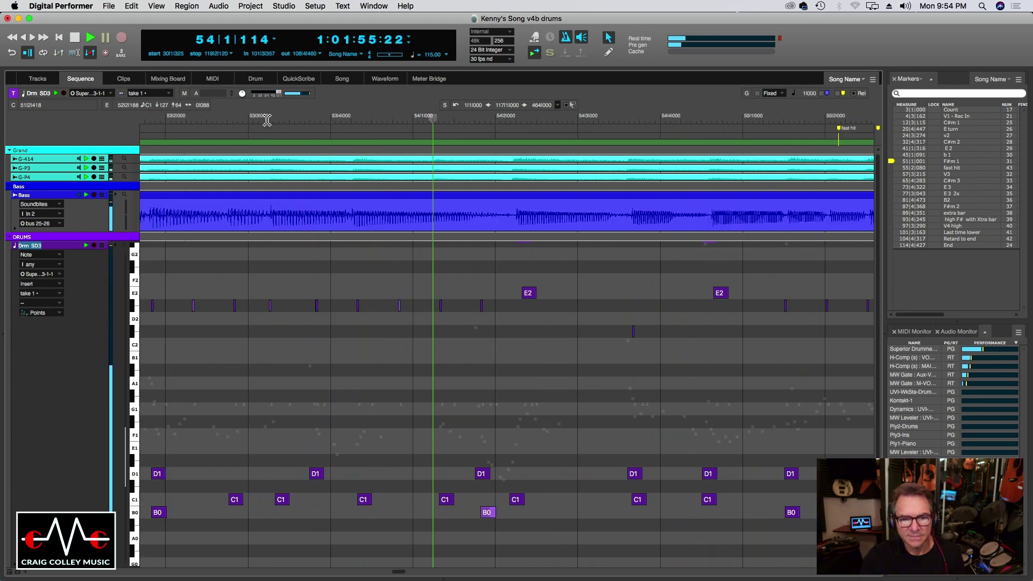
key(space)
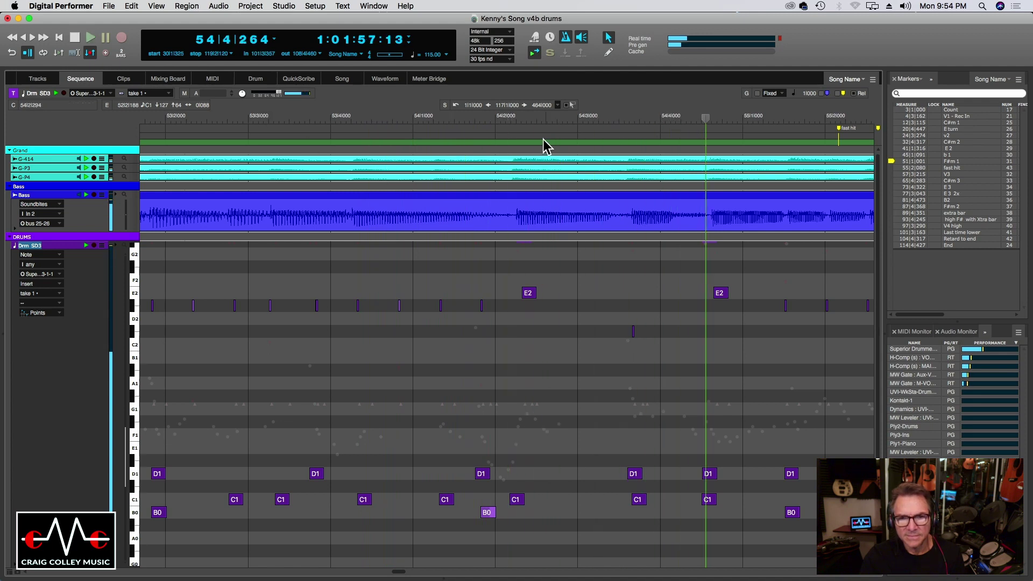
Step: Split the Bass soundbite at the notes after 54|2 and before 54|4, and move the piece between them slightly earlier to 54|2|103
click(511, 121)
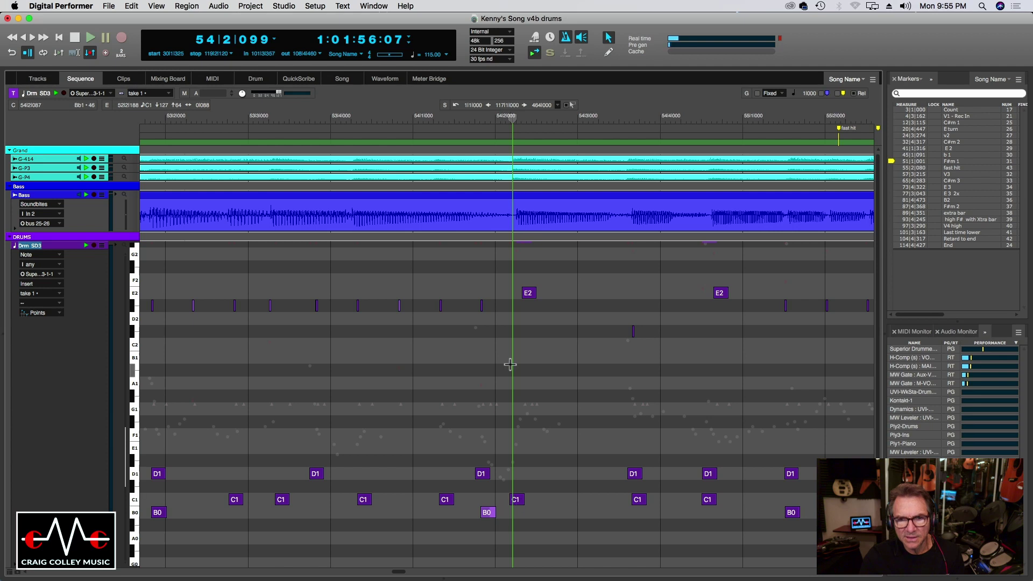
click(517, 222)
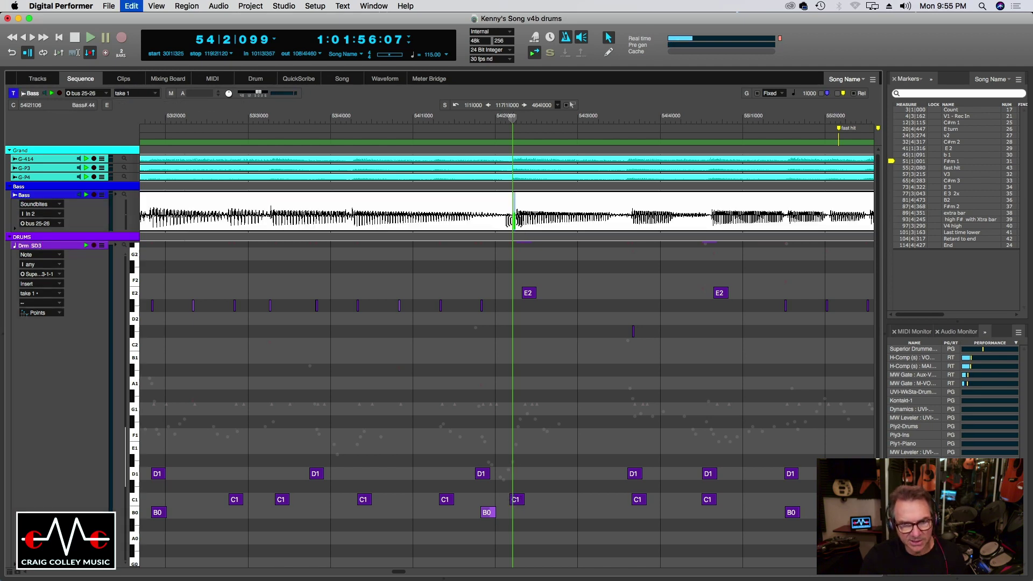
click(623, 228)
click(628, 223)
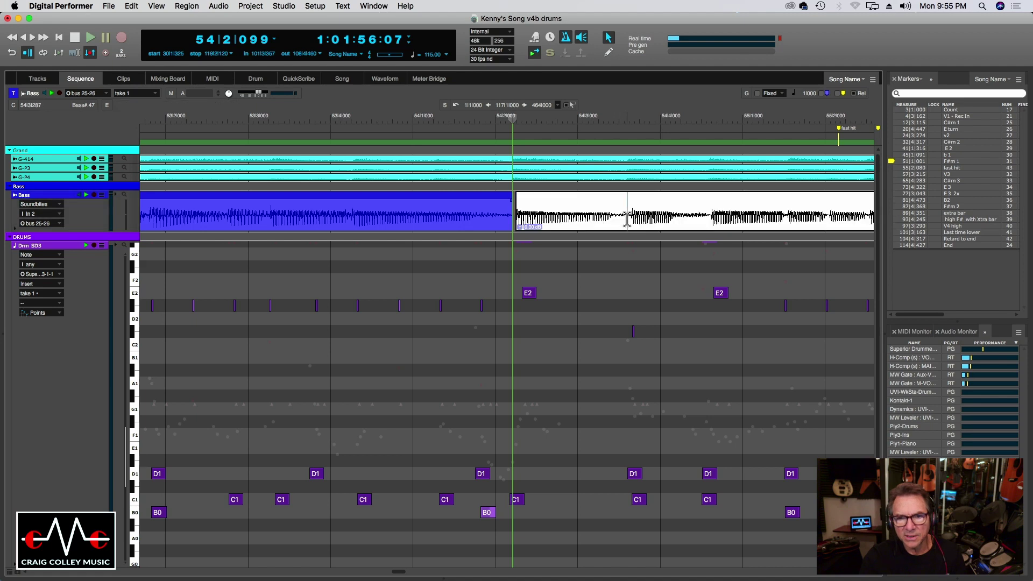
key(super+y)
drag(588, 209, 590, 212)
Step: Play from 53|2|299 past the shifted Bass piece in measure 54 and deselect that piece
click(217, 121)
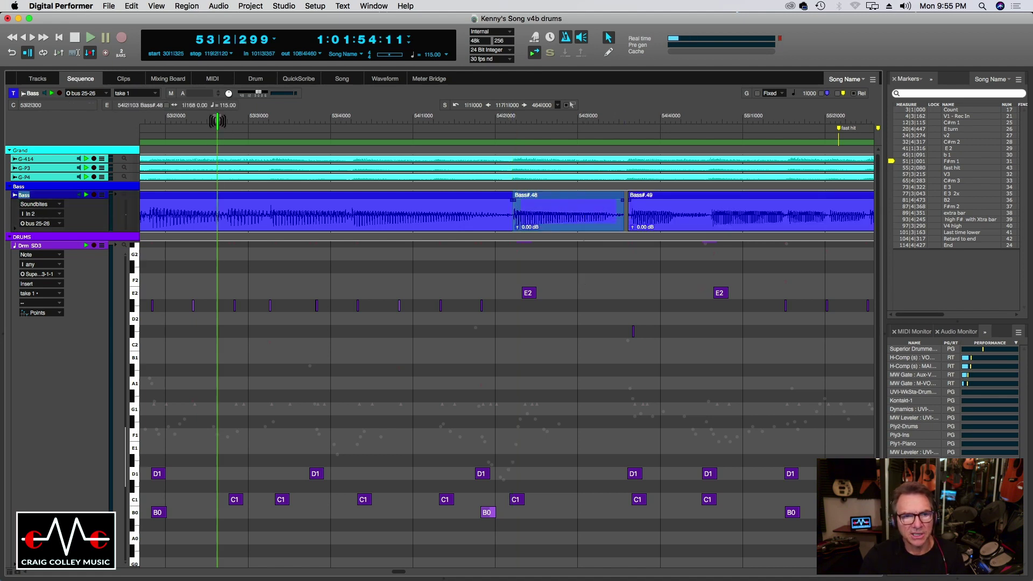
key(space)
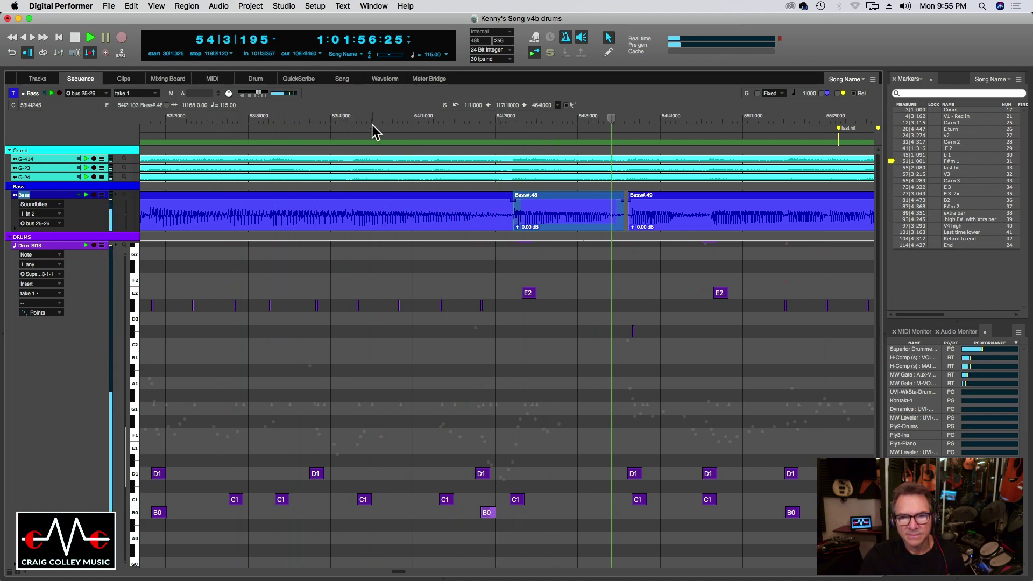
click(633, 206)
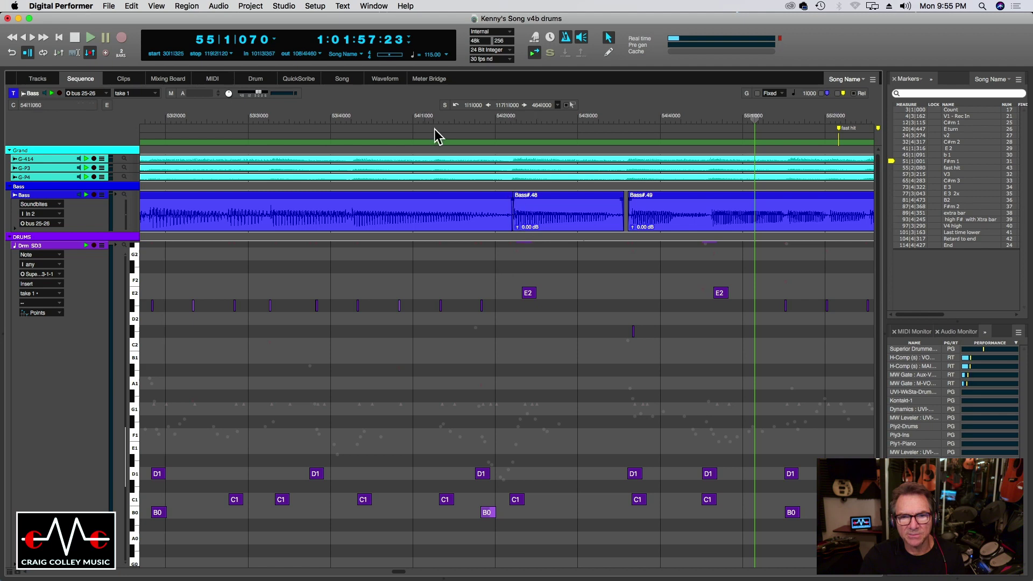
Step: Play from 53|2|312 past the fast hit marker into measure 56
click(220, 119)
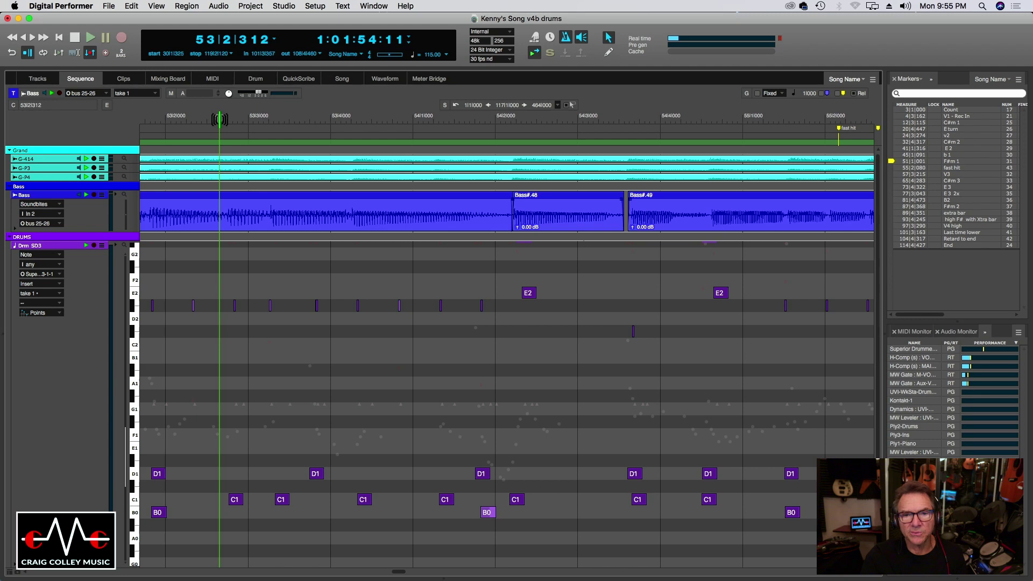
key(space)
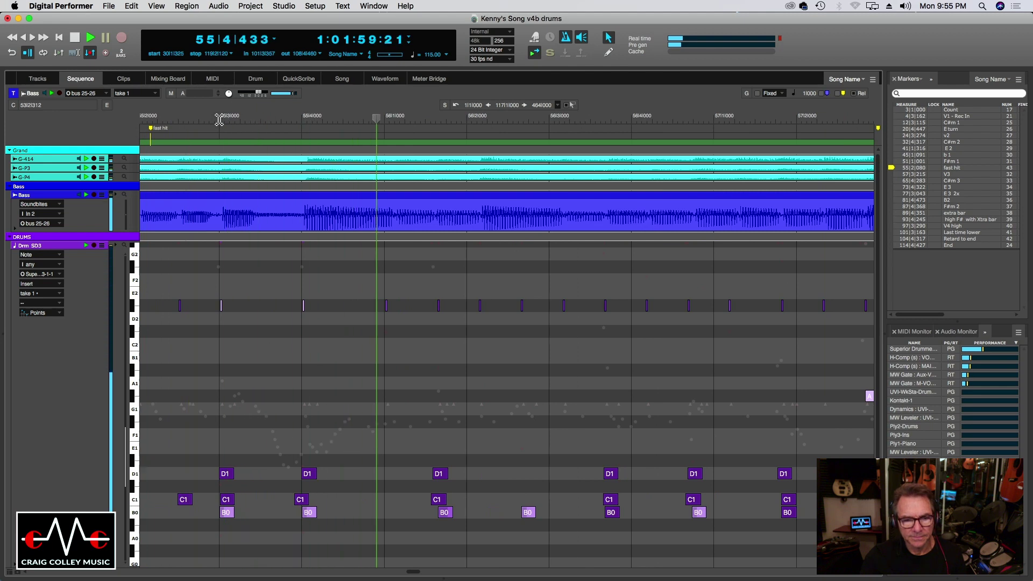
key(space)
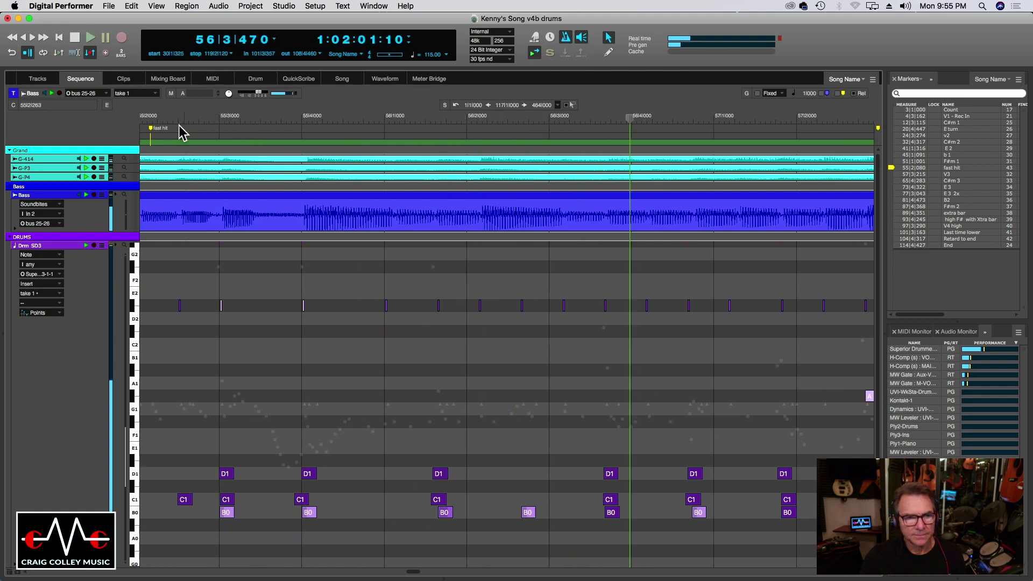
Step: Replay the hits after the fast hit marker from 55|2|232 past 55|4
click(176, 123)
key(space)
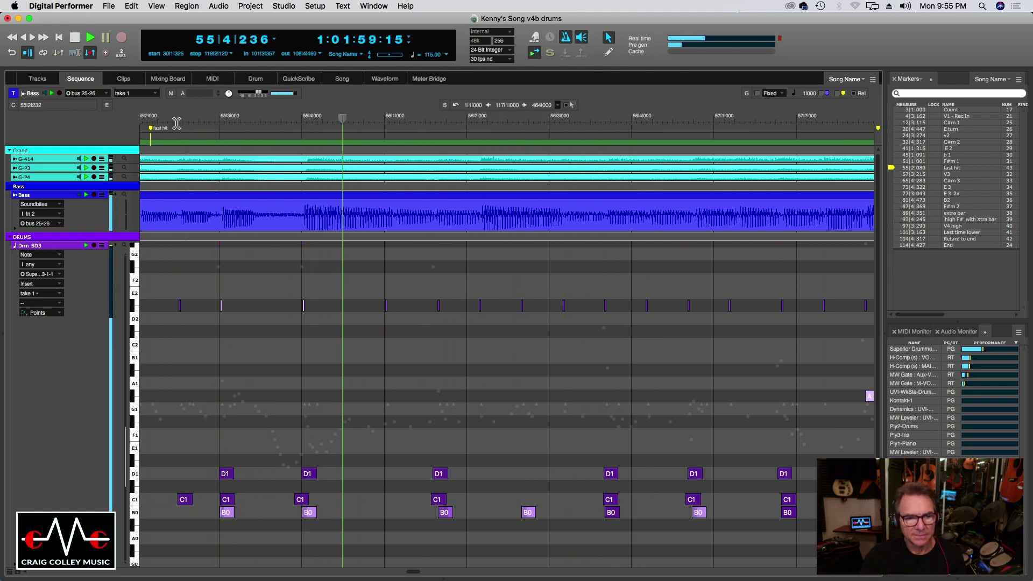
key(space)
Step: Align the playhead with the bass note at 55|4, move the nearby C1 hit later to 55|4|002, and play from 55|2|232
drag(295, 120, 303, 121)
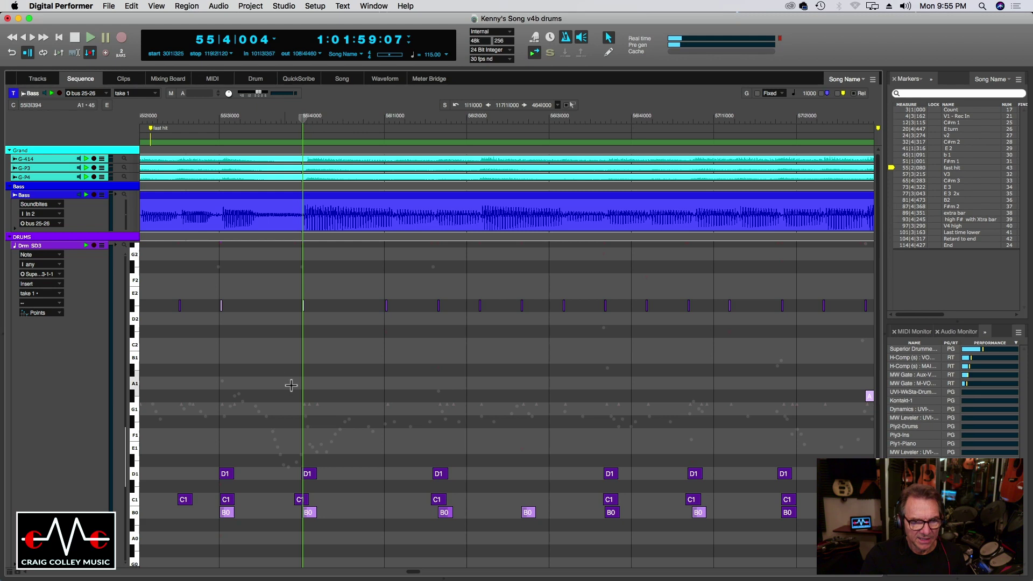
click(304, 506)
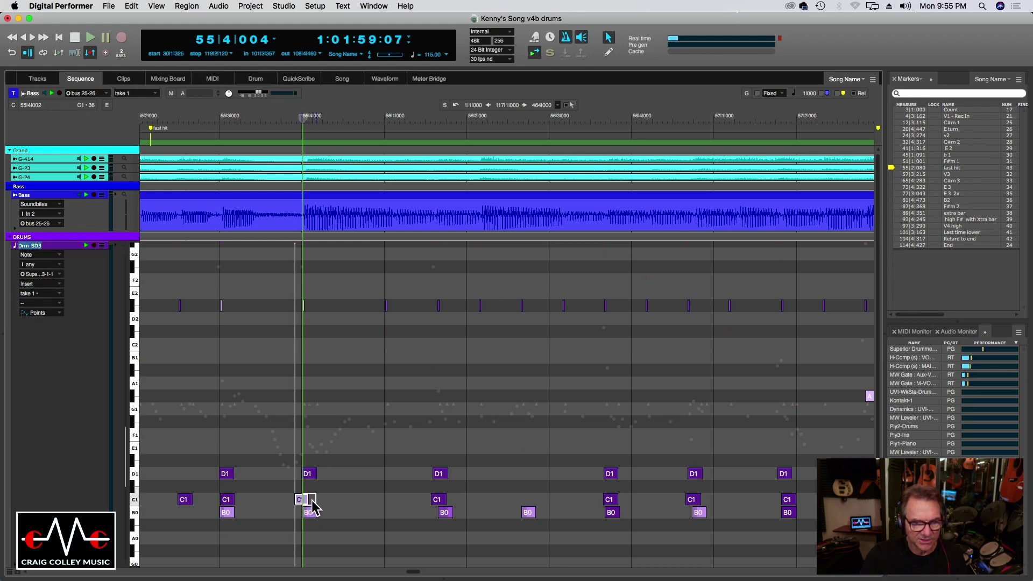
click(177, 124)
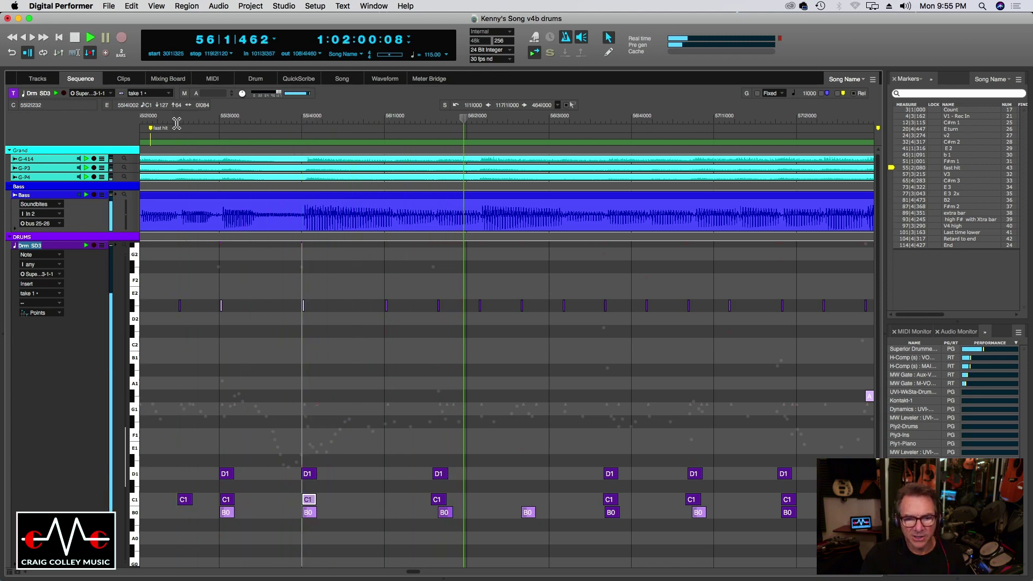
Step: Delete the D1 hit at 55|4 and play from just after the fast hit marker
click(310, 474)
key(Delete)
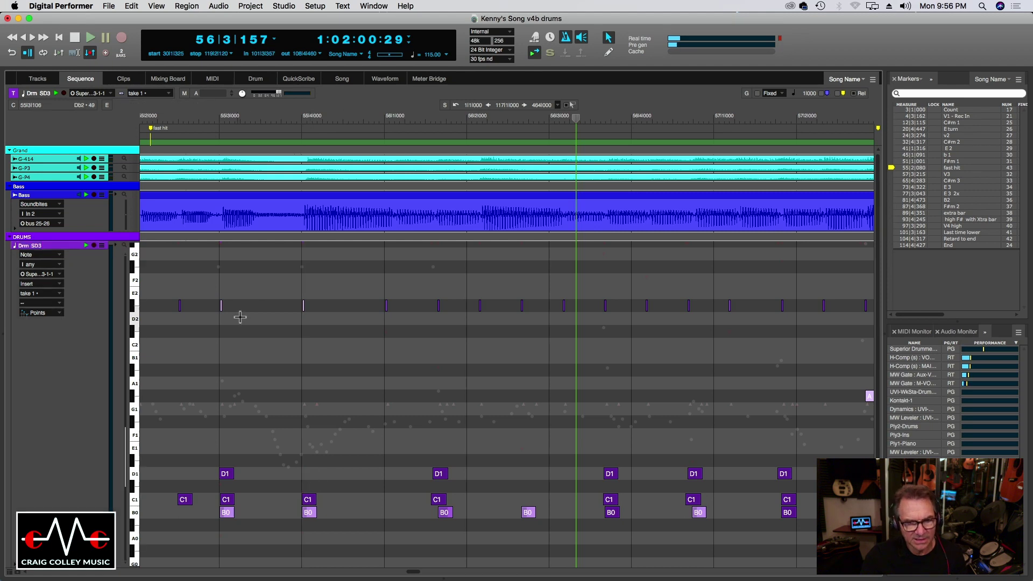
click(160, 113)
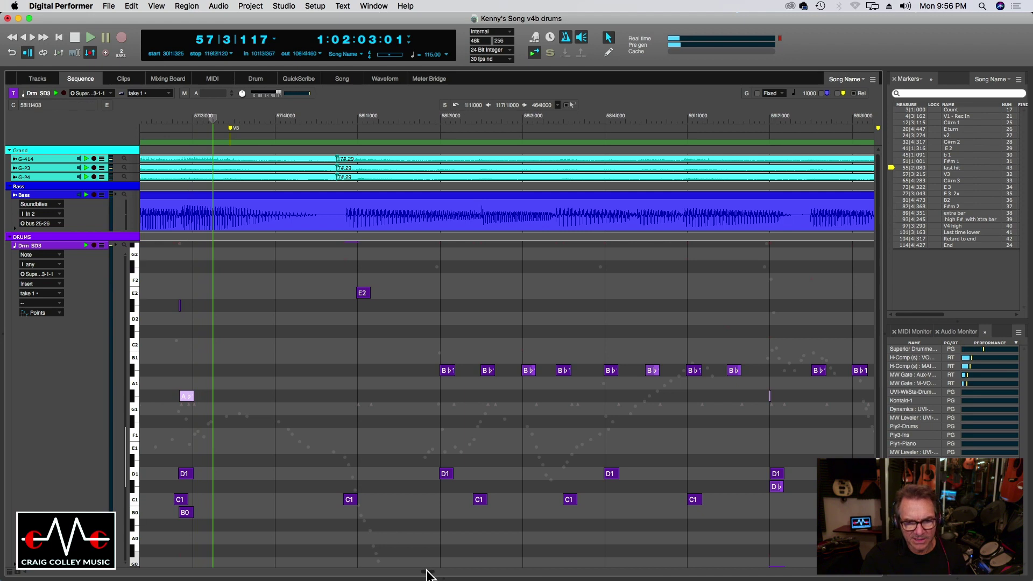
Step: Play the hits leading up to the V3 marker from 56|4|115, and replay them from 56|4|359
scroll(426, 575, left, 10)
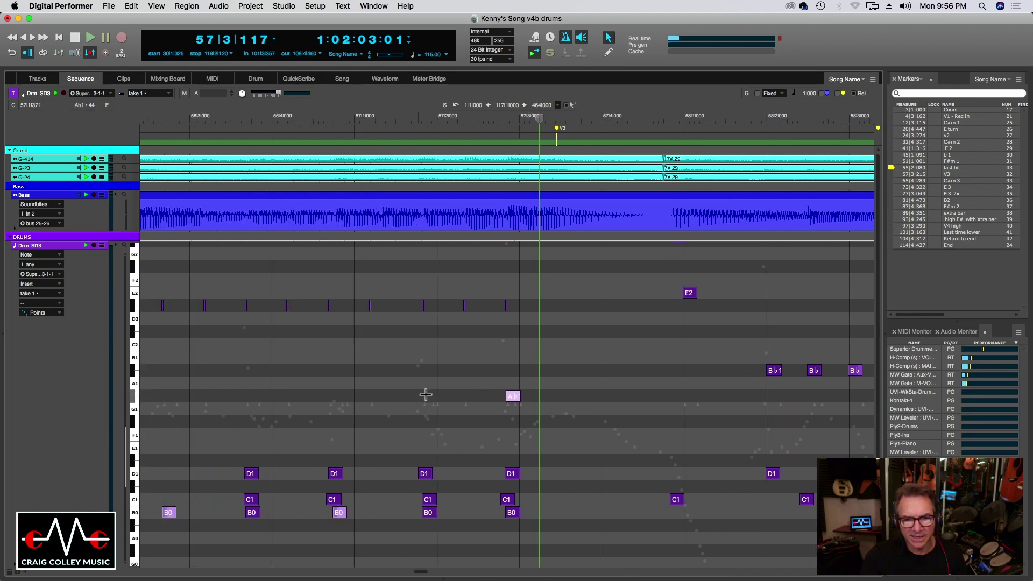
click(292, 115)
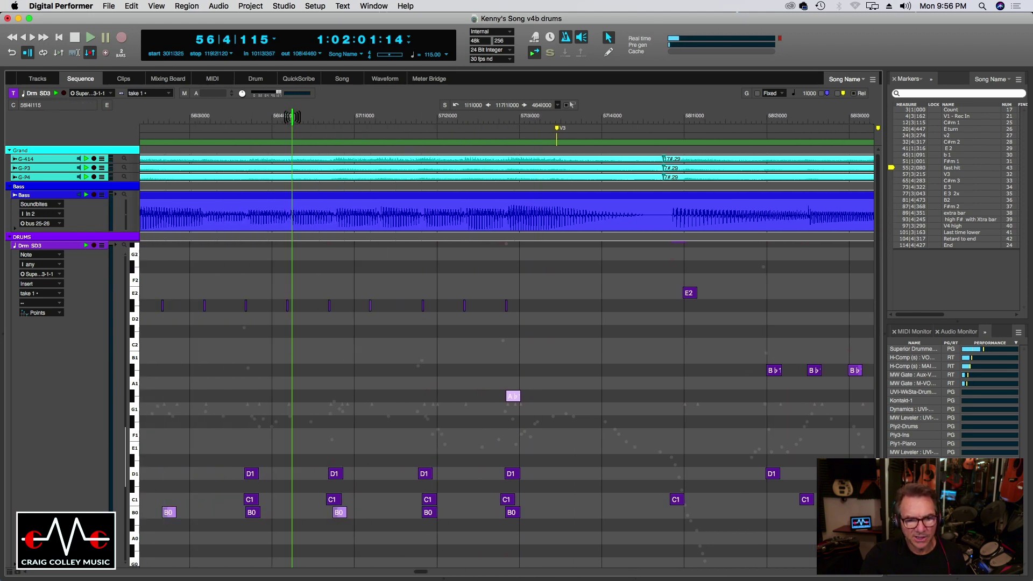
key(space)
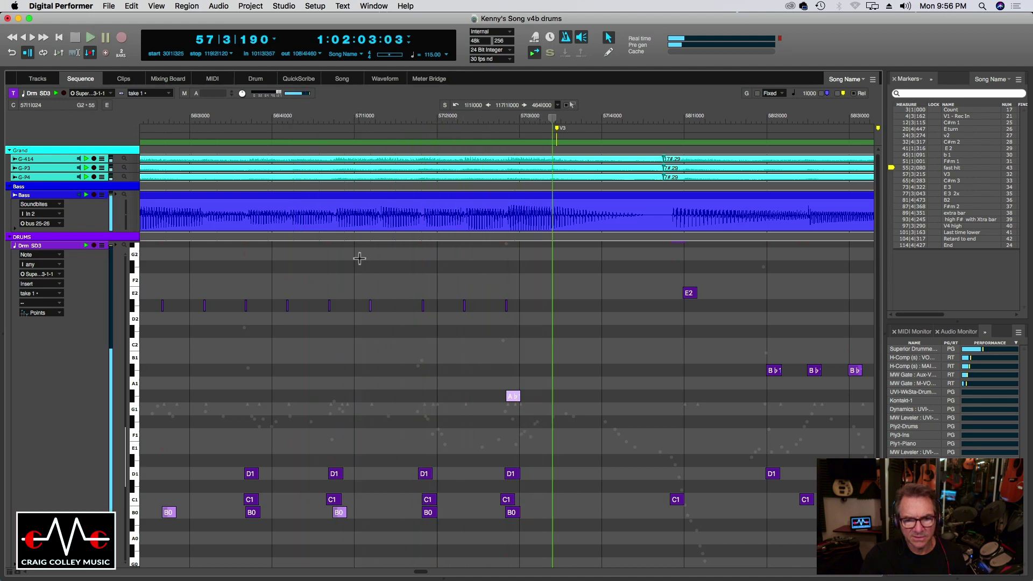
click(333, 119)
click(334, 119)
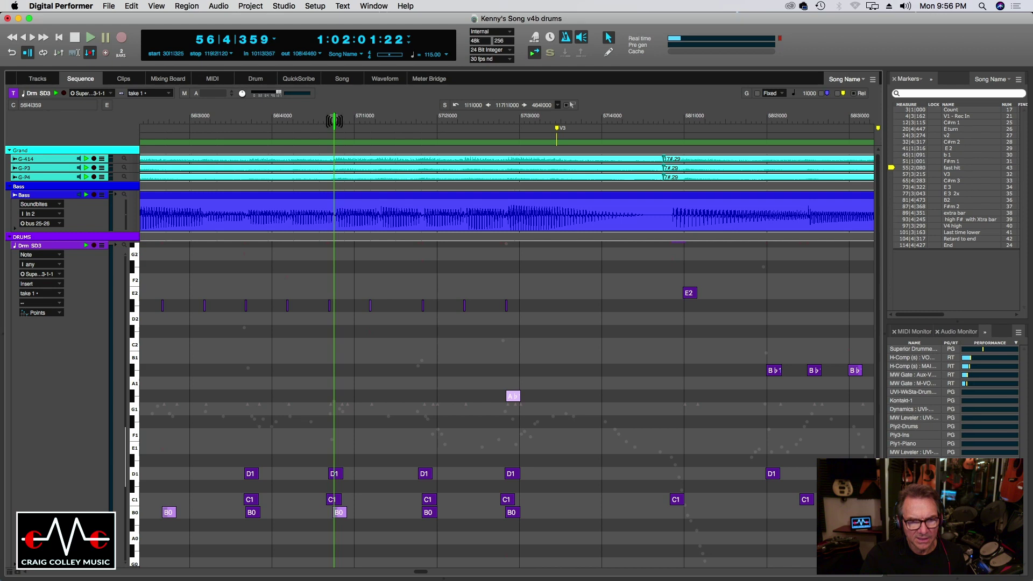
key(space)
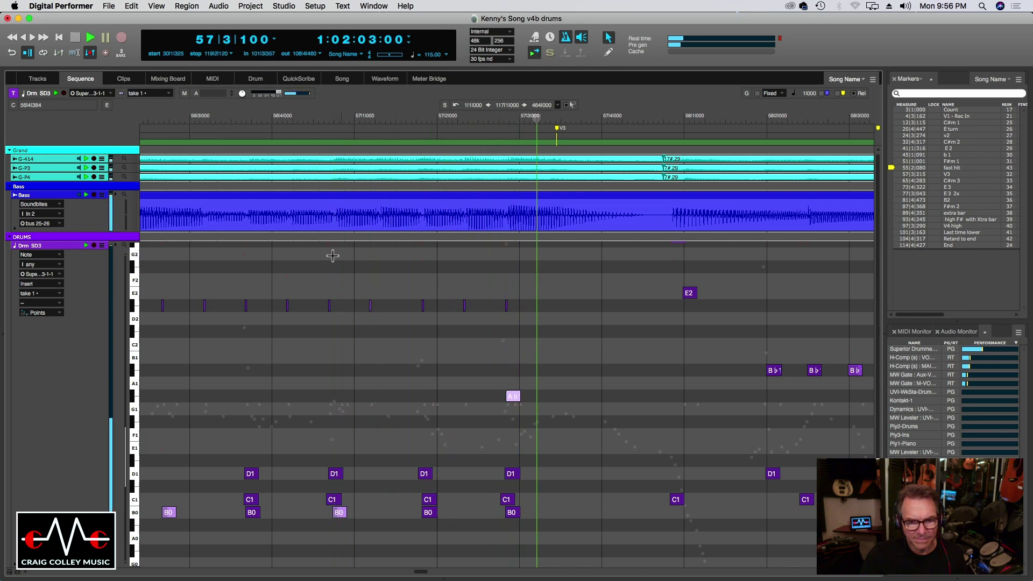
Step: Check the bass notes with the playhead and move the two nearby D1 hits later, to 56|4|337 and 57|1|386
click(332, 122)
click(333, 120)
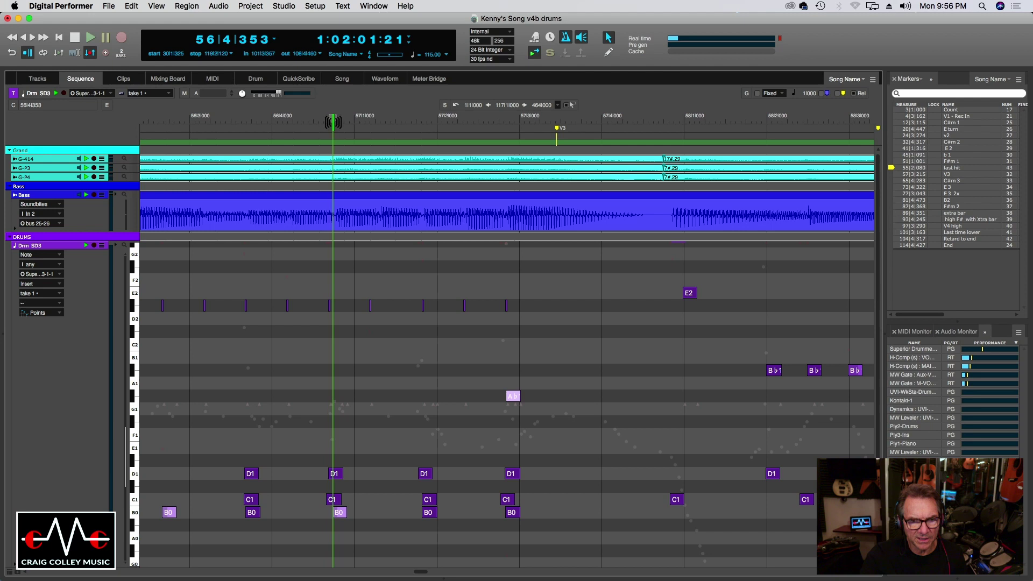
click(337, 477)
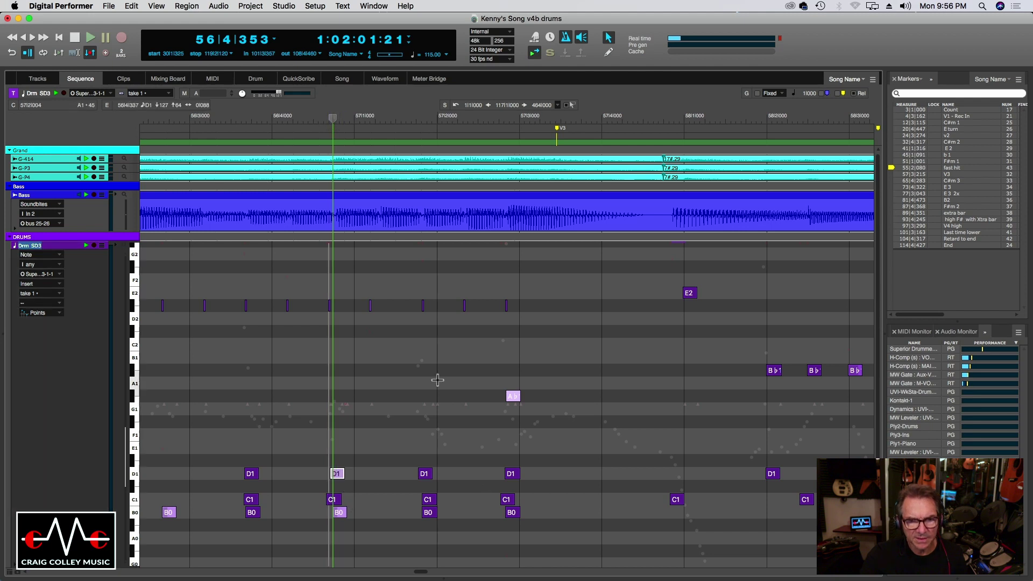
click(422, 119)
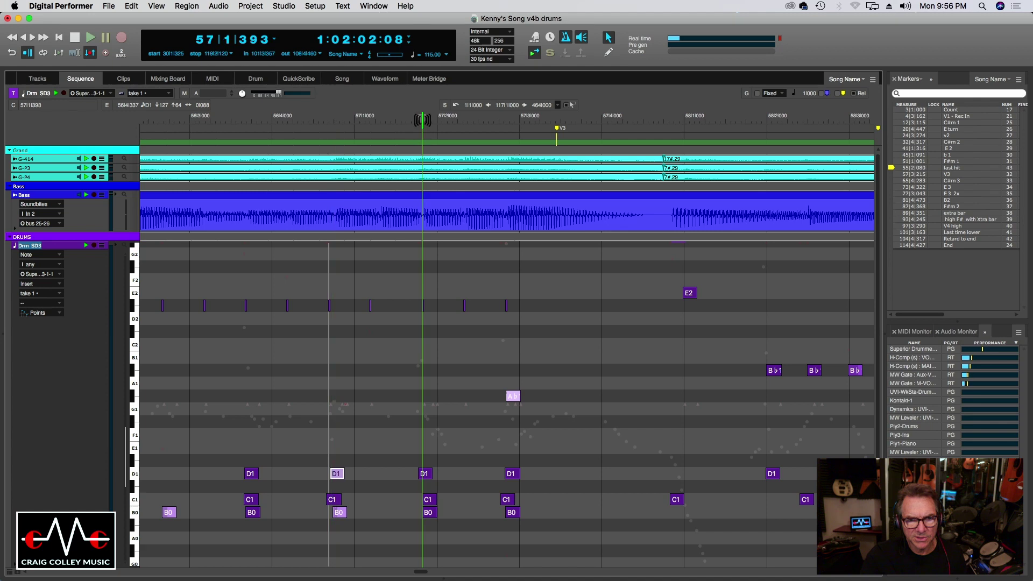
click(425, 475)
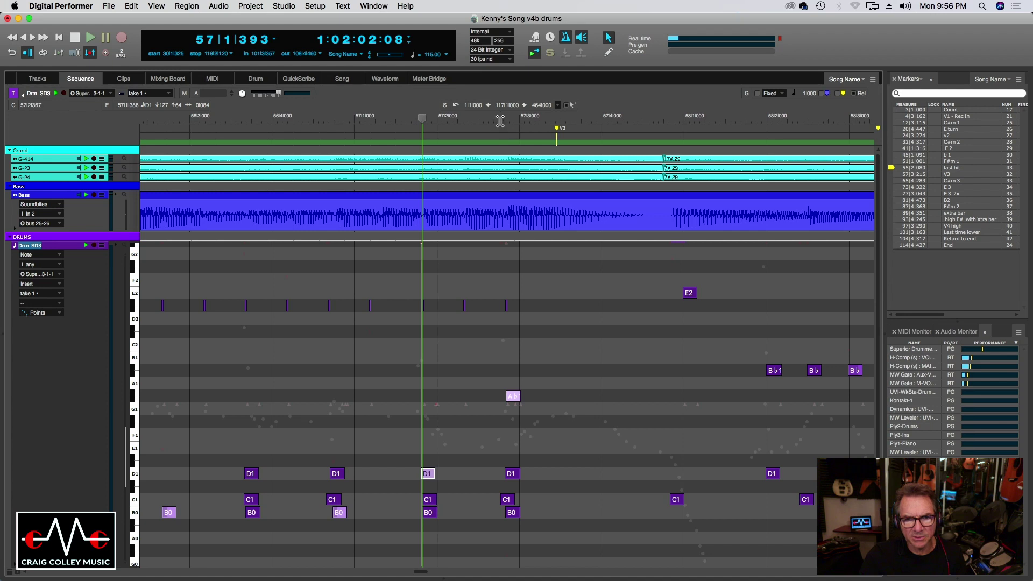
Step: Check the hits near 57|2|389, move the C1 hit before measure 57 later to 56|4|331, and play from measure 56
drag(500, 120, 506, 119)
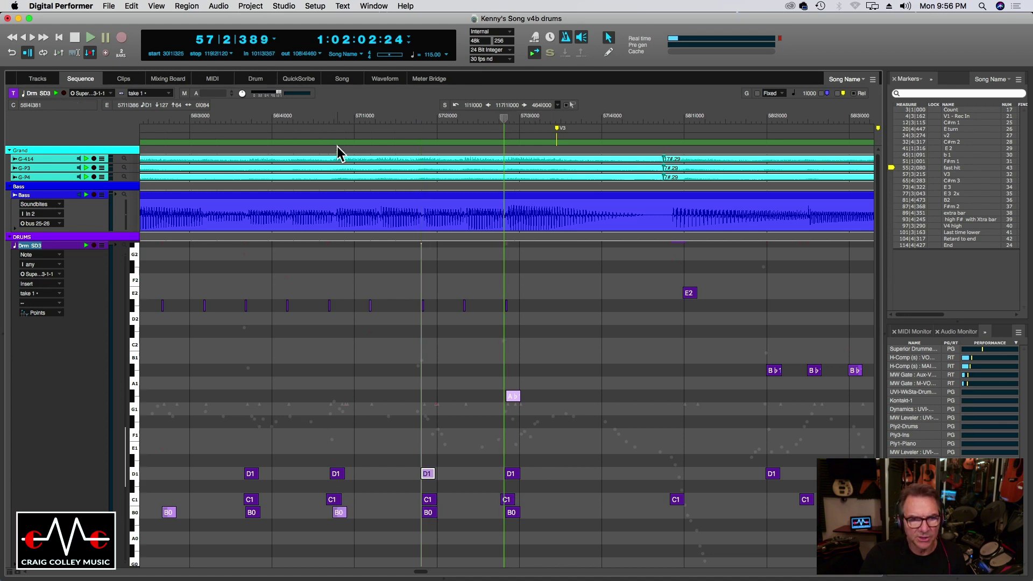
click(337, 117)
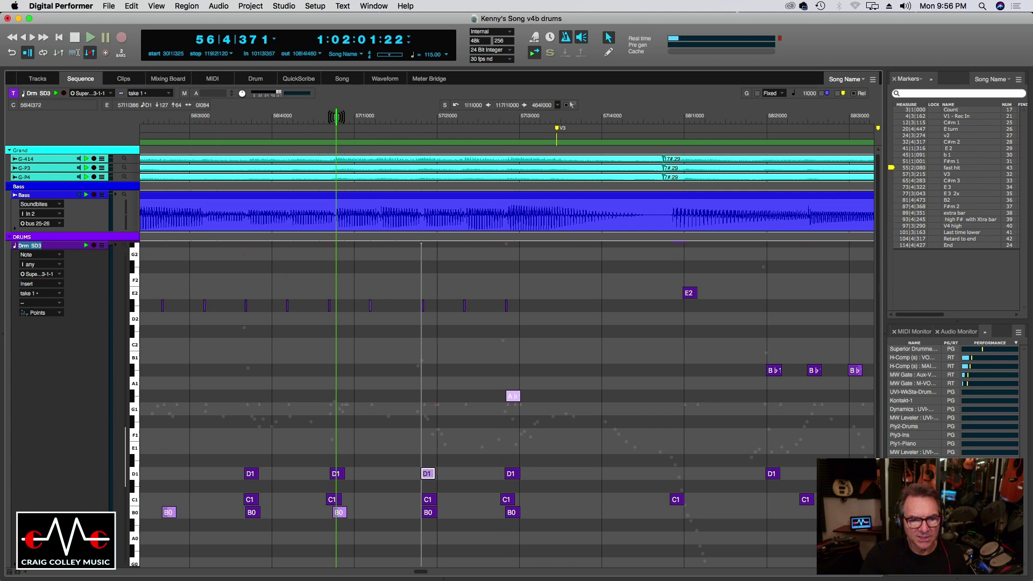
click(334, 499)
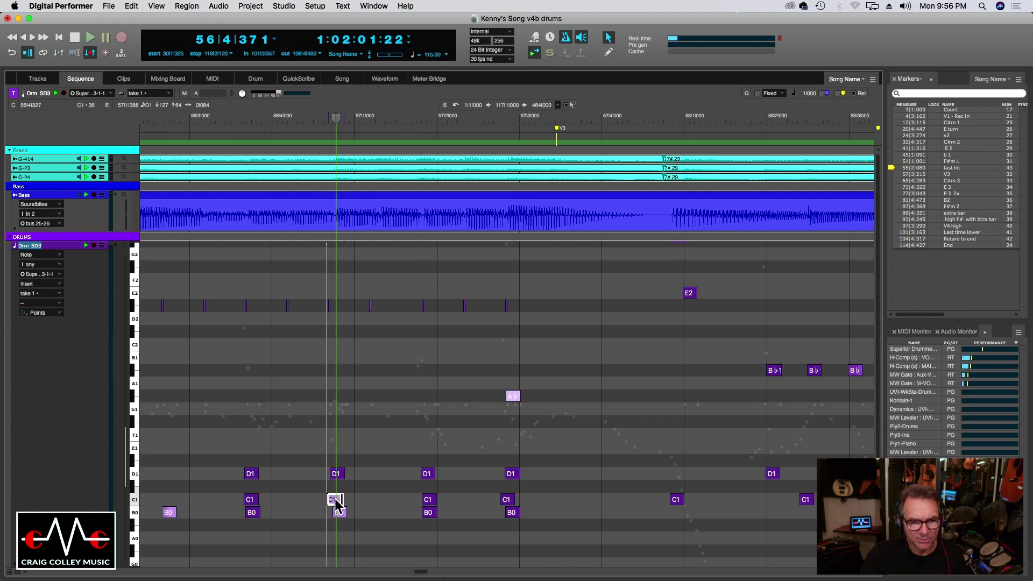
drag(336, 503, 338, 503)
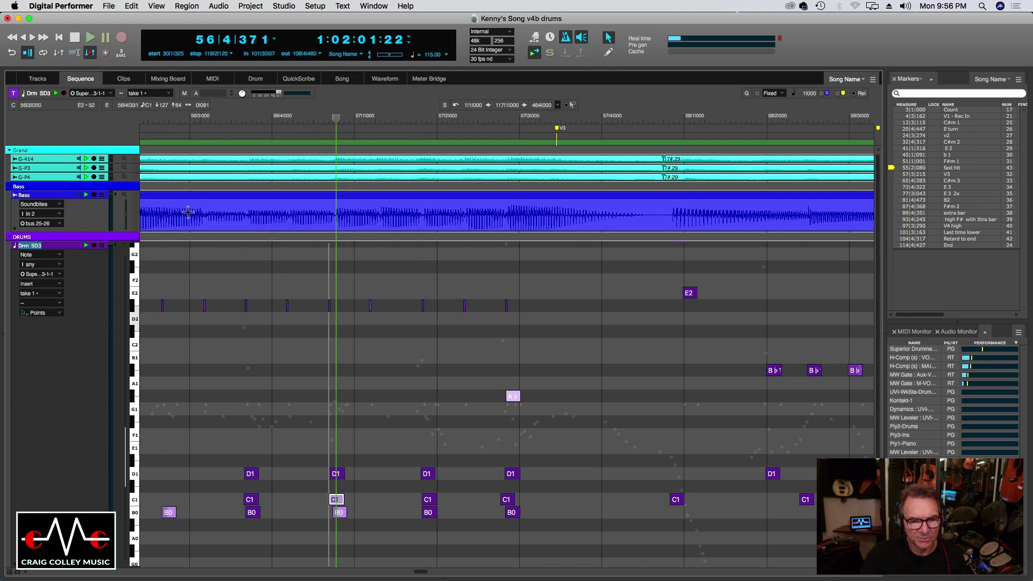
click(158, 117)
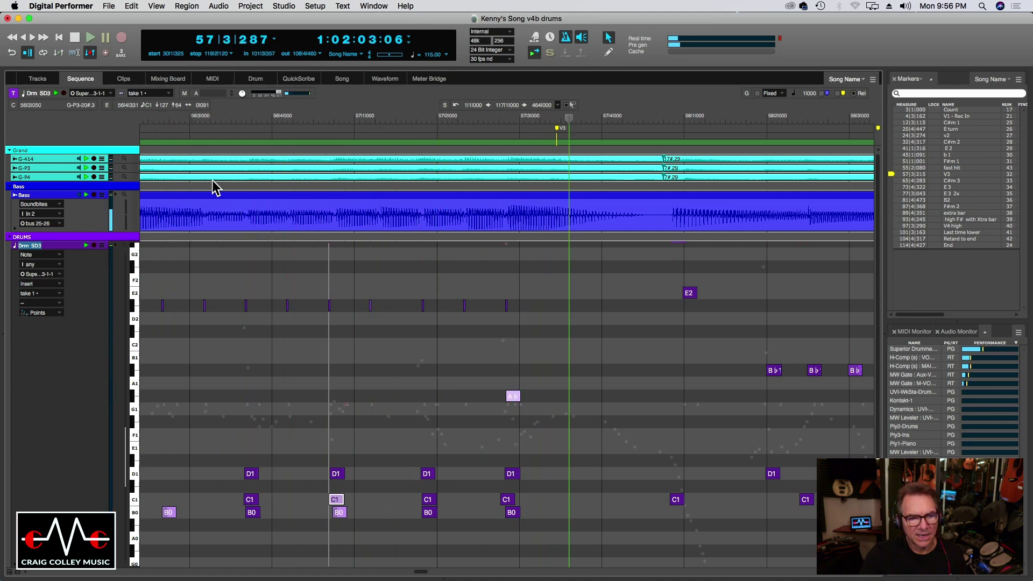
Step: Play the wider passage from 55|3|149 past the V3 marker into measure 58
key(super+bracketleft)
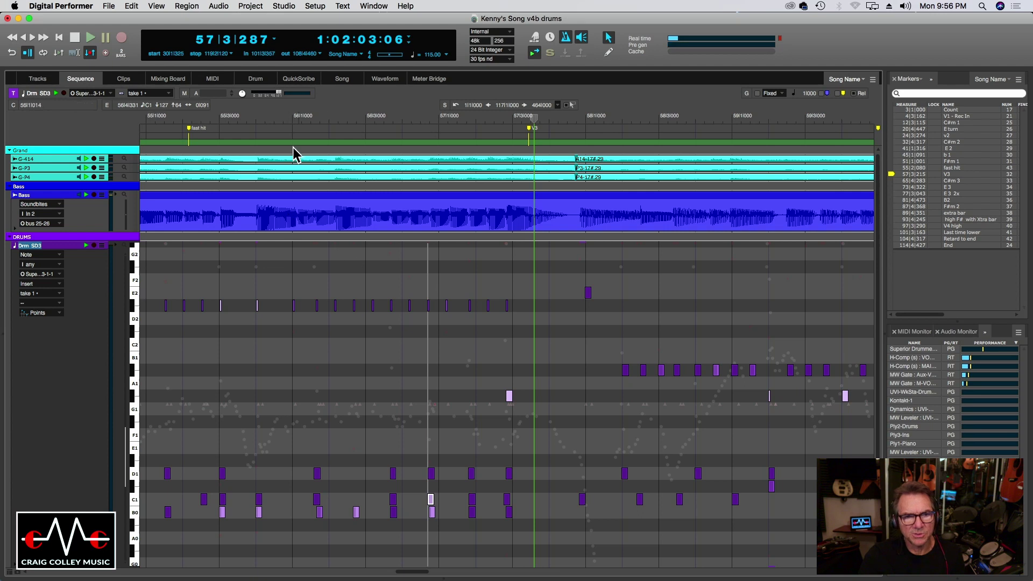
click(231, 117)
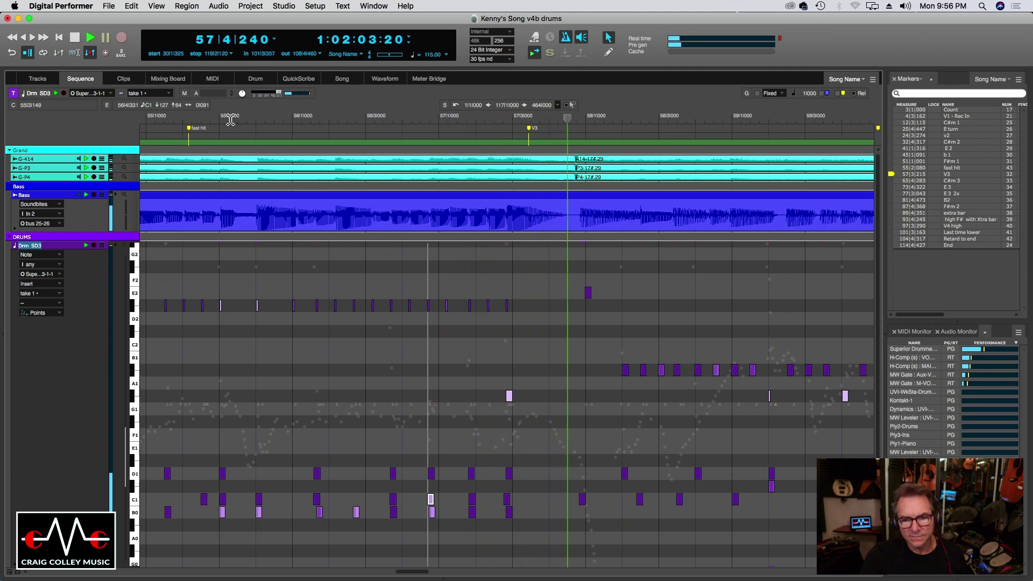
key(space)
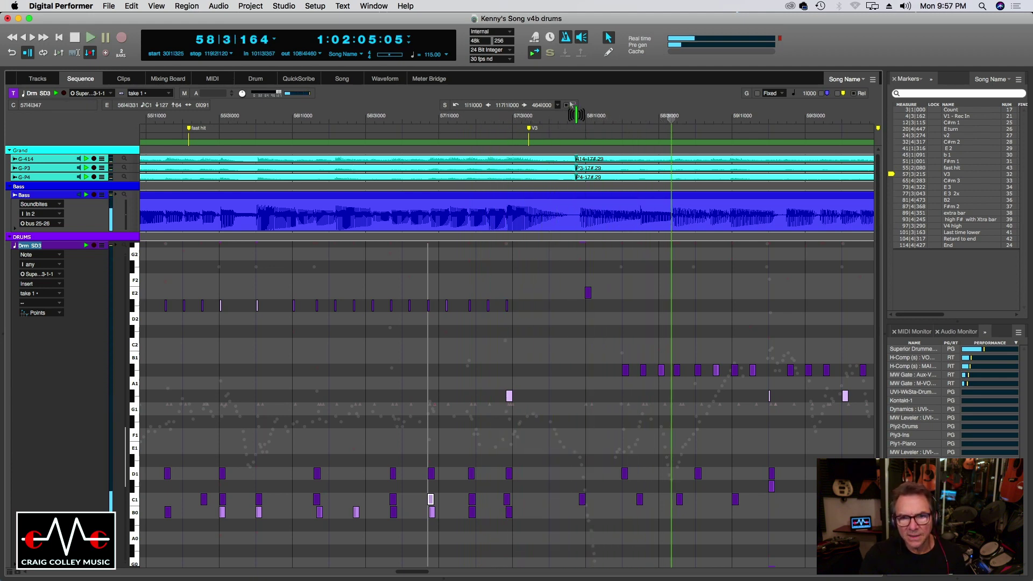
Step: Align the playhead with the bass note at 57|4|420 and move the nearby C1 hit later to 57|4|409
click(576, 114)
drag(576, 114, 579, 116)
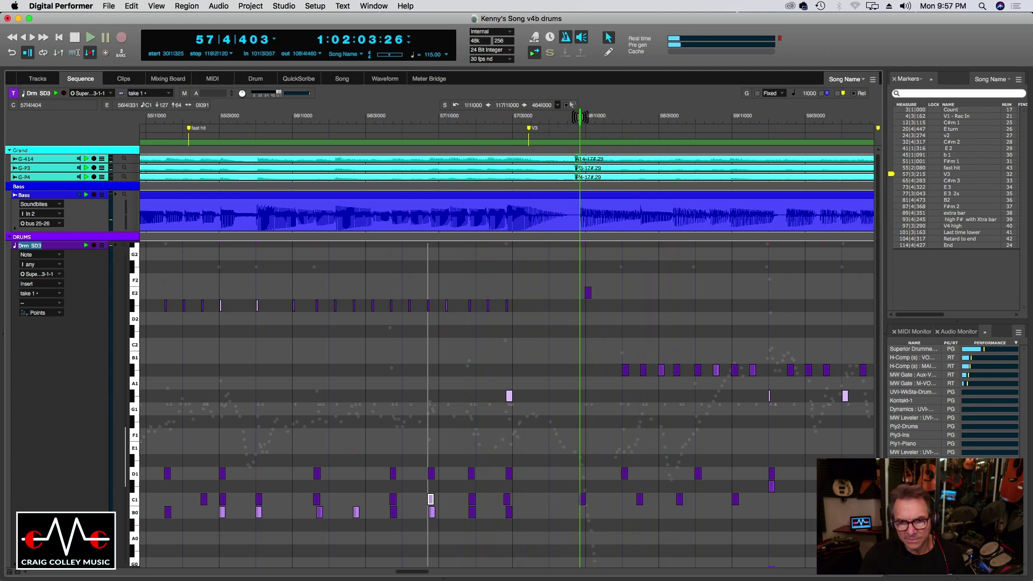
key(super+bracketright)
key(super+bracketright)
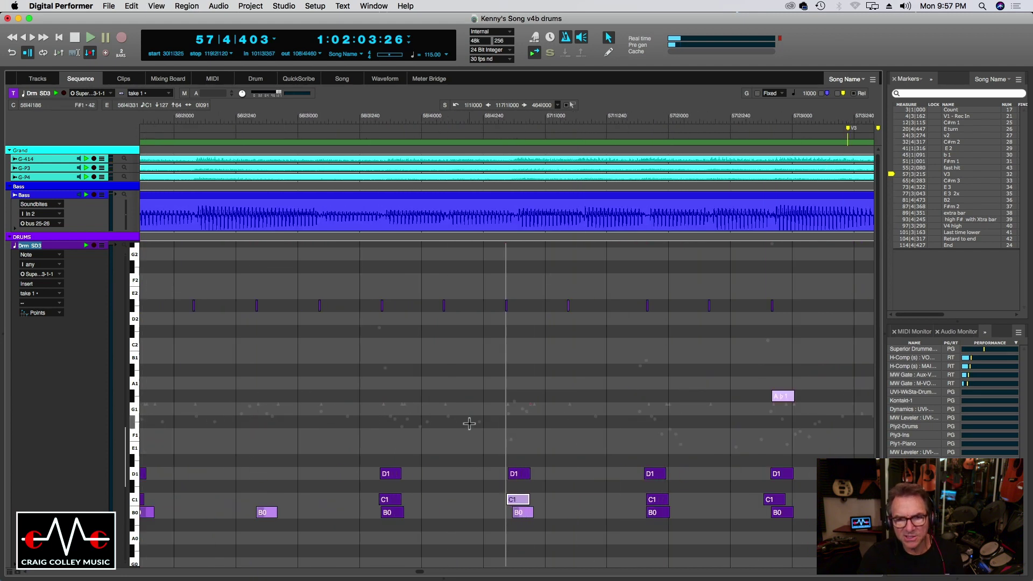
key(space)
key(space)
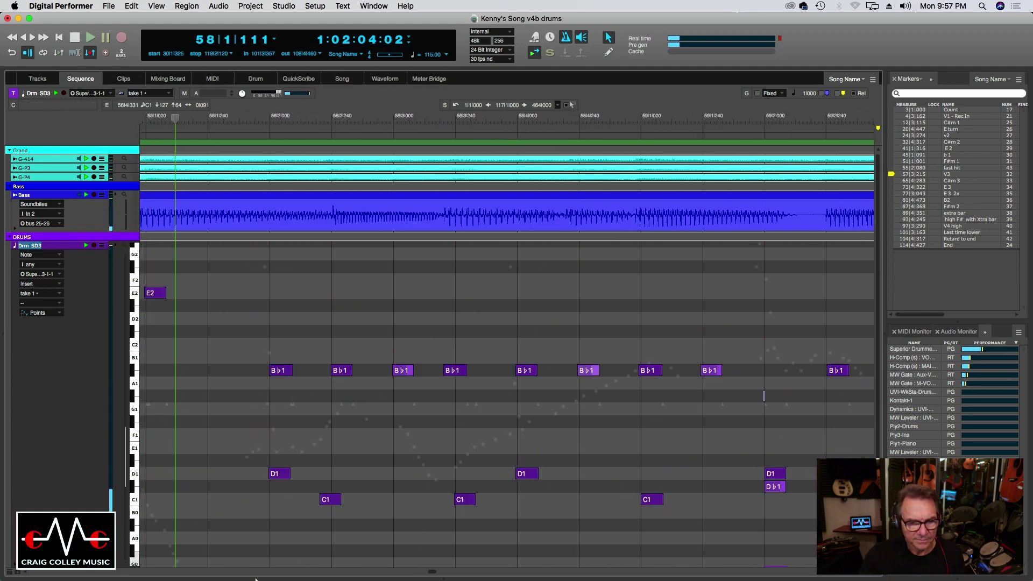
mouse_move(379, 565)
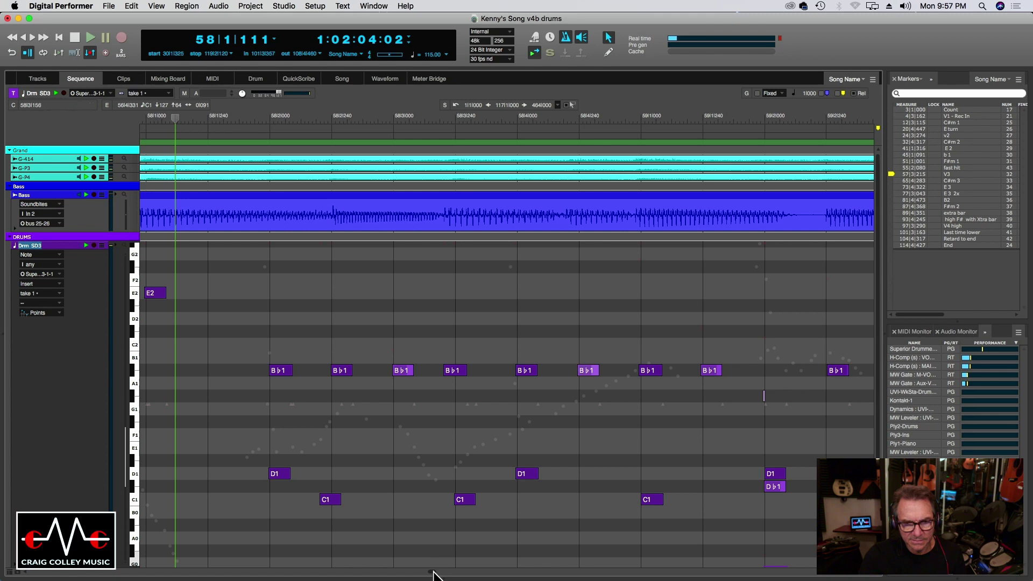
scroll(434, 572, left, 5)
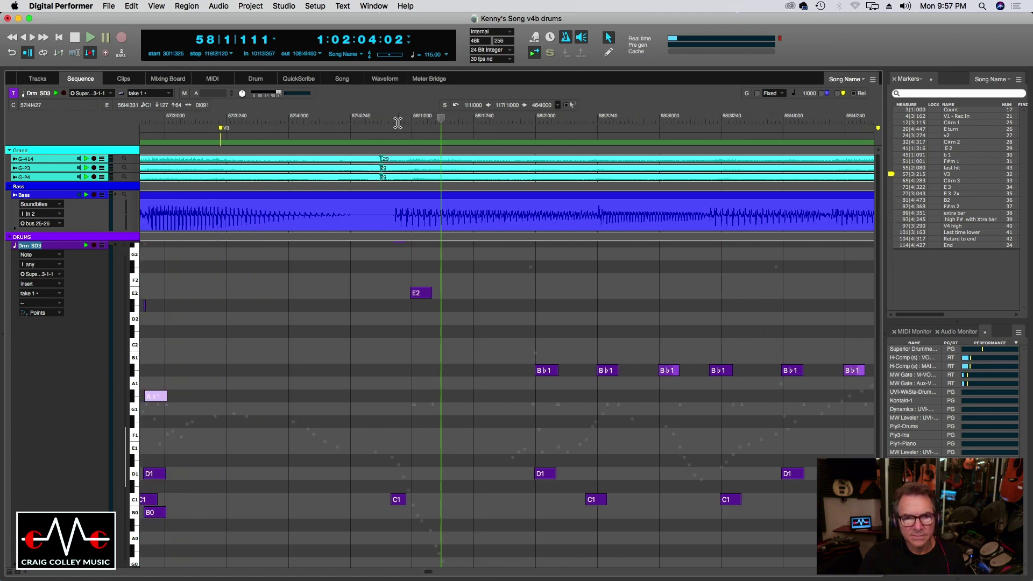
drag(401, 119, 398, 119)
click(400, 501)
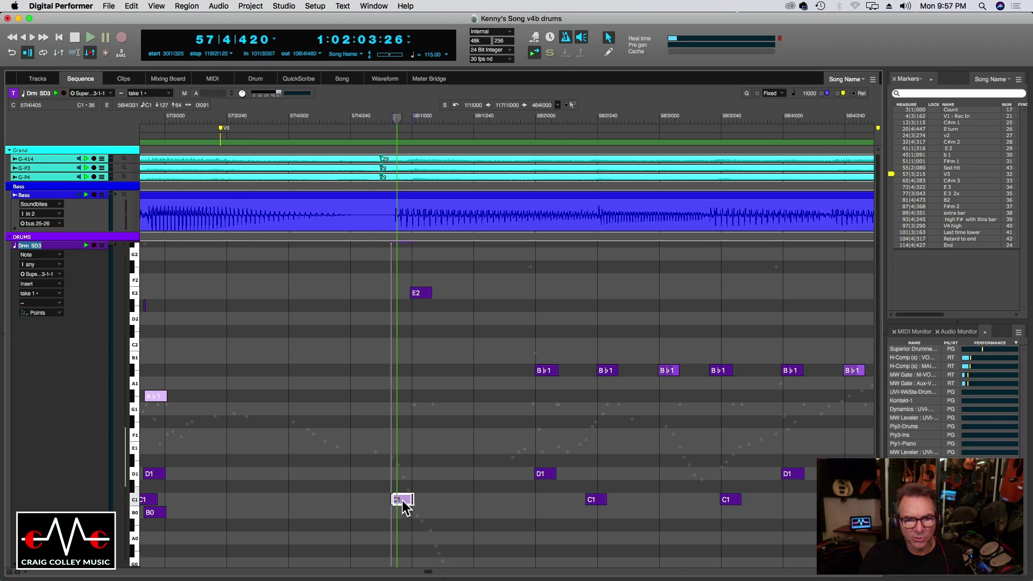
drag(405, 506, 407, 506)
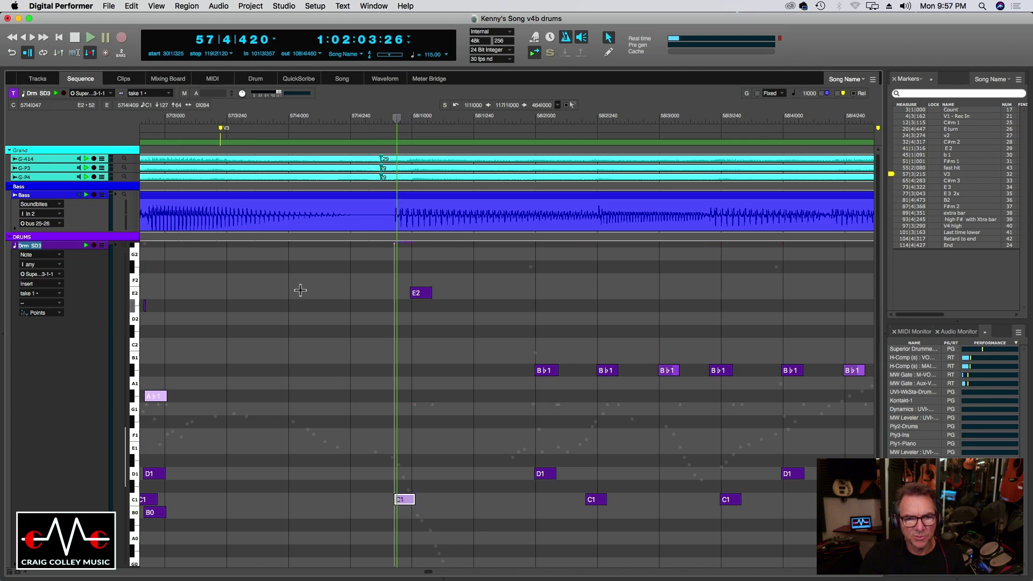
Step: Play from 57|1|120 through the shifted C1 hit into measure 58
click(154, 118)
key(super+bracketleft)
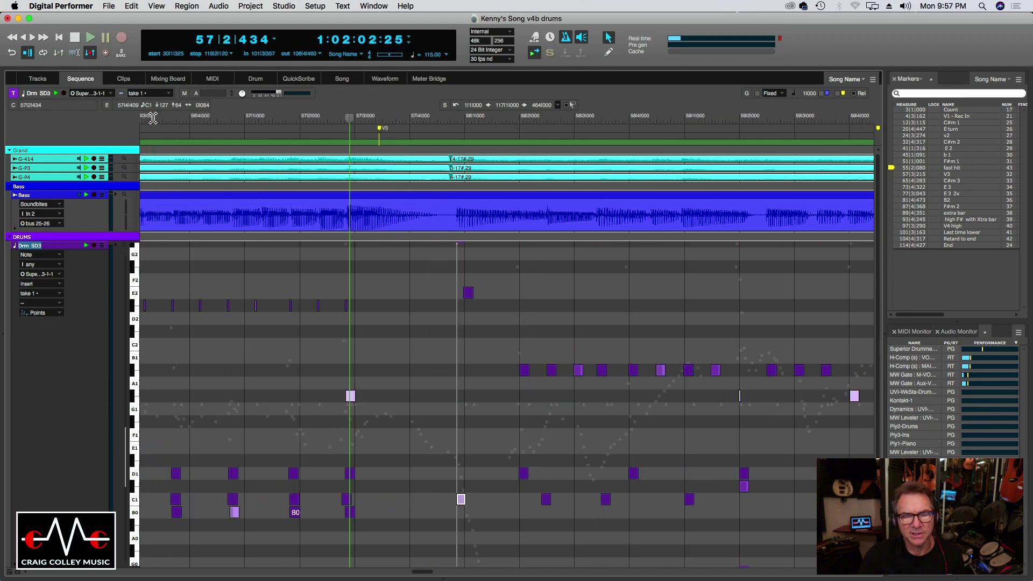
click(259, 121)
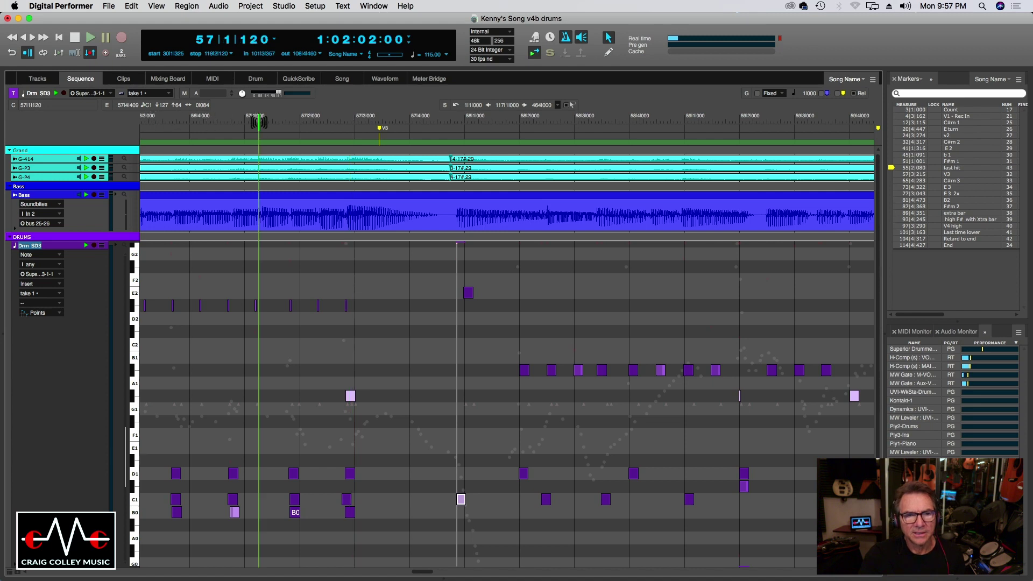
key(space)
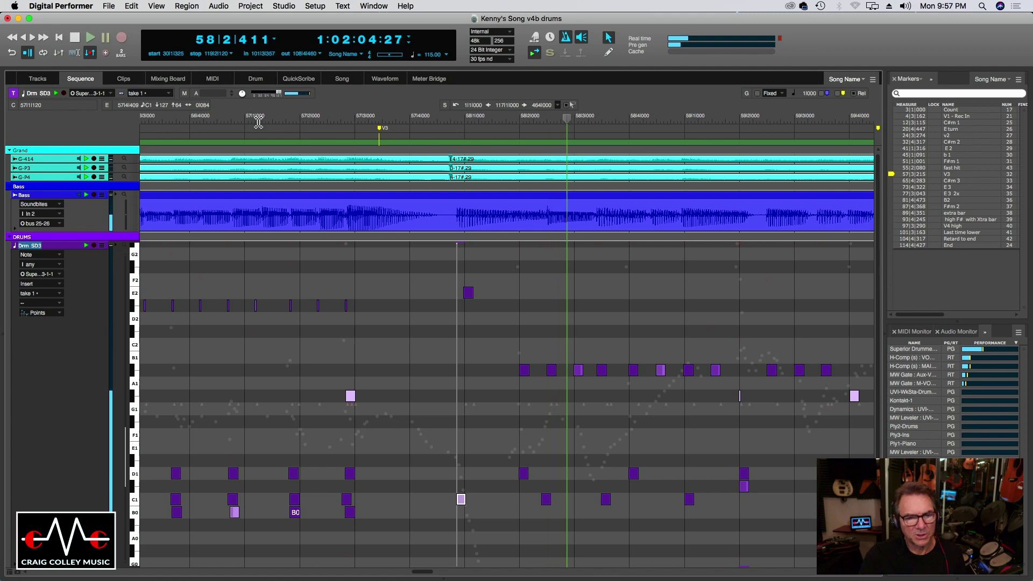
Step: Try the C1 hit earlier at 57|4|397, play from 56|4|295, and undo the move
key(Left)
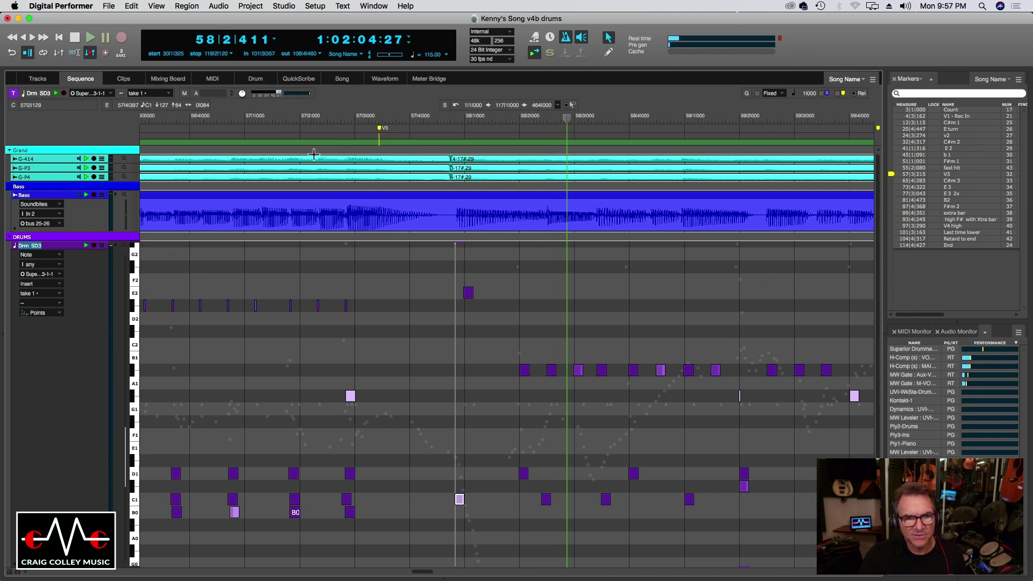
click(224, 112)
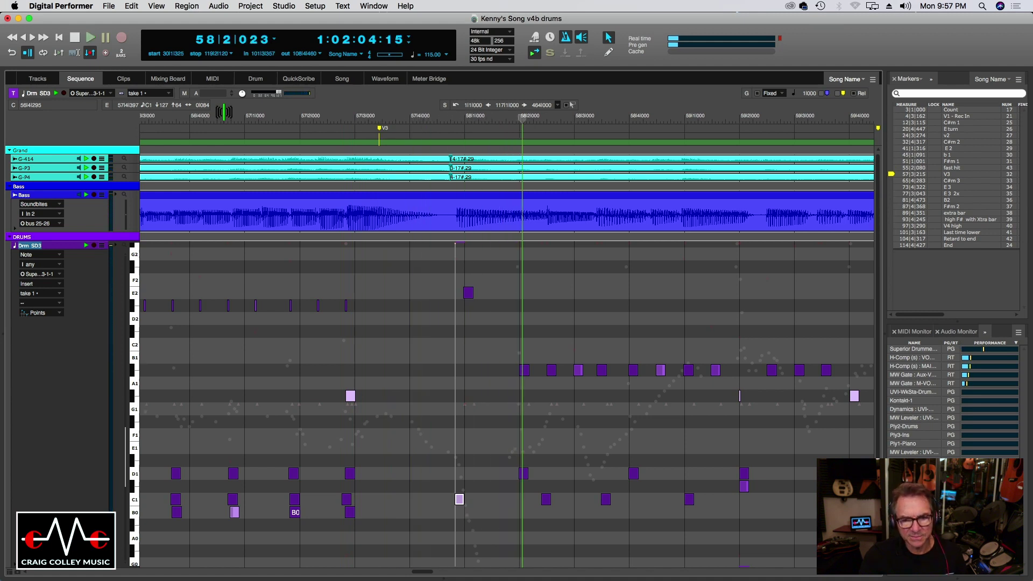
key(Right)
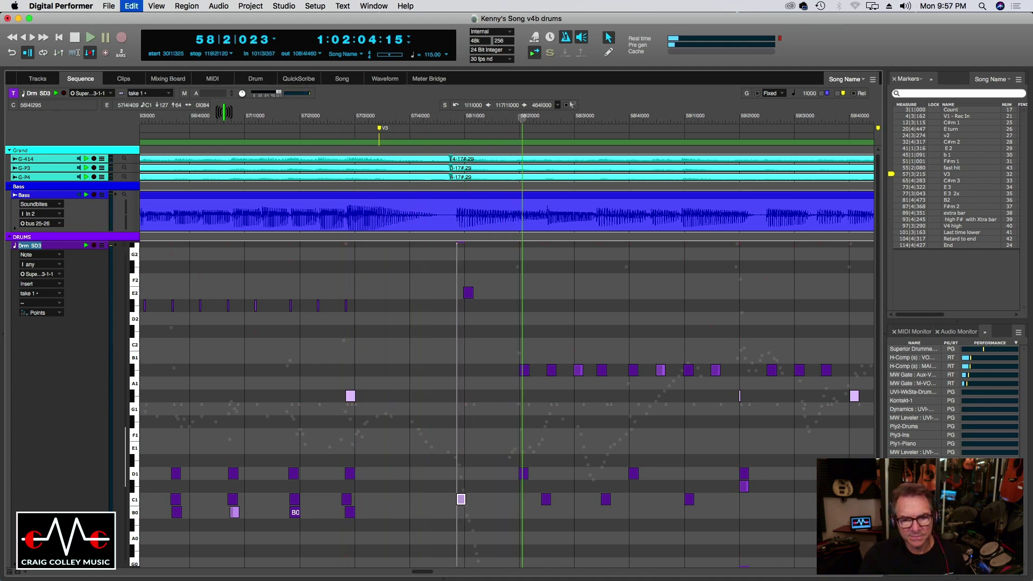
Step: Play across the V3 marker from 57|1|318, and replay from 56|4|200 on into measure 66
click(281, 119)
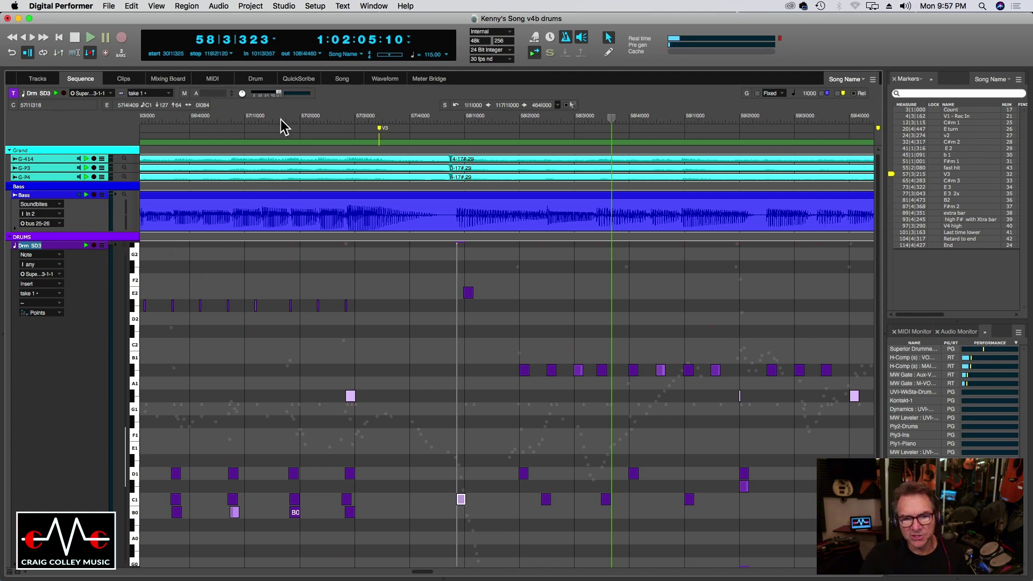
click(213, 114)
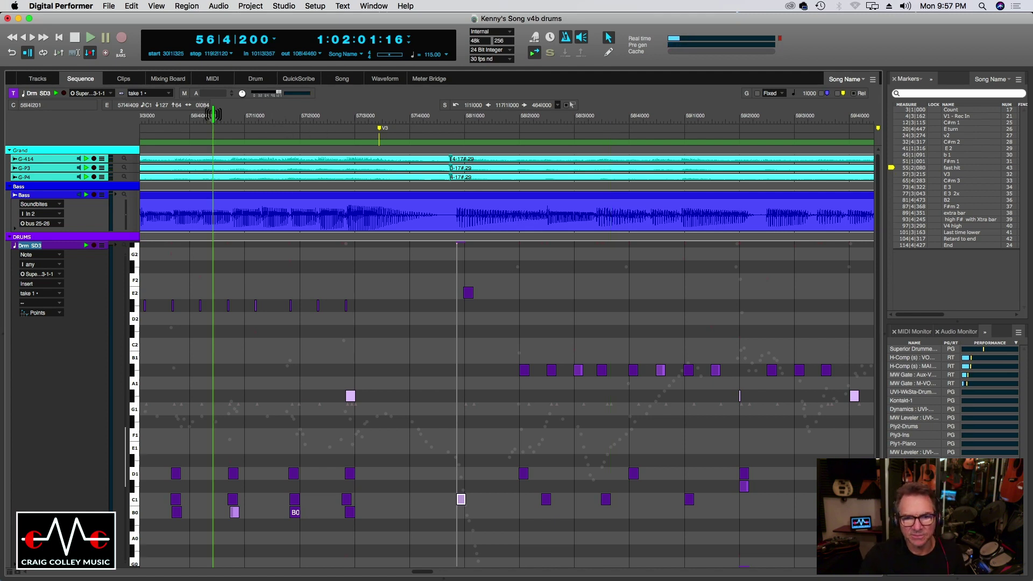
key(space)
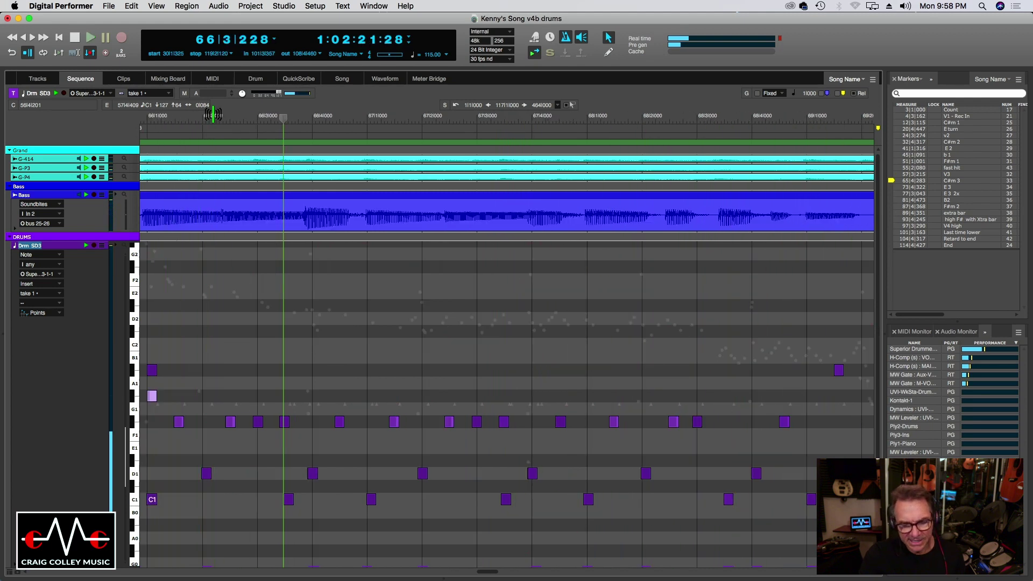
Step: Play the song from 62|1|380 into measure 64
key(super+bracketleft)
key(super+bracketleft)
key(super+bracketleft)
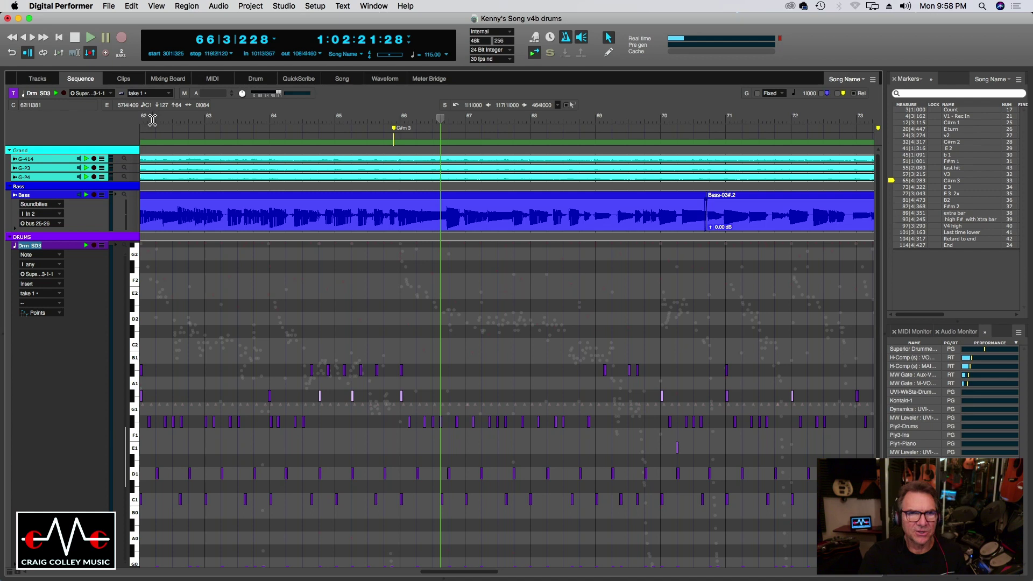
click(153, 120)
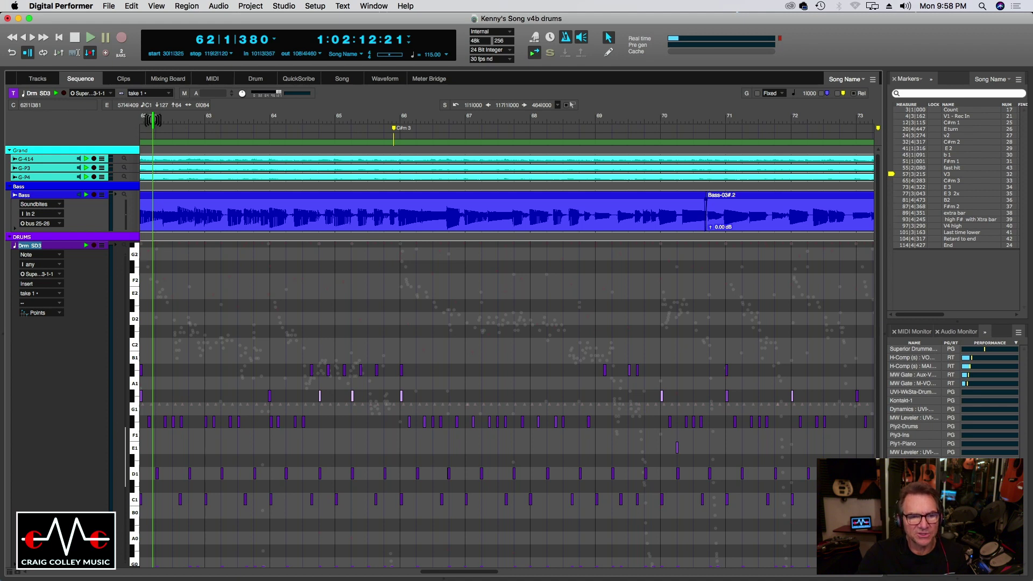
key(space)
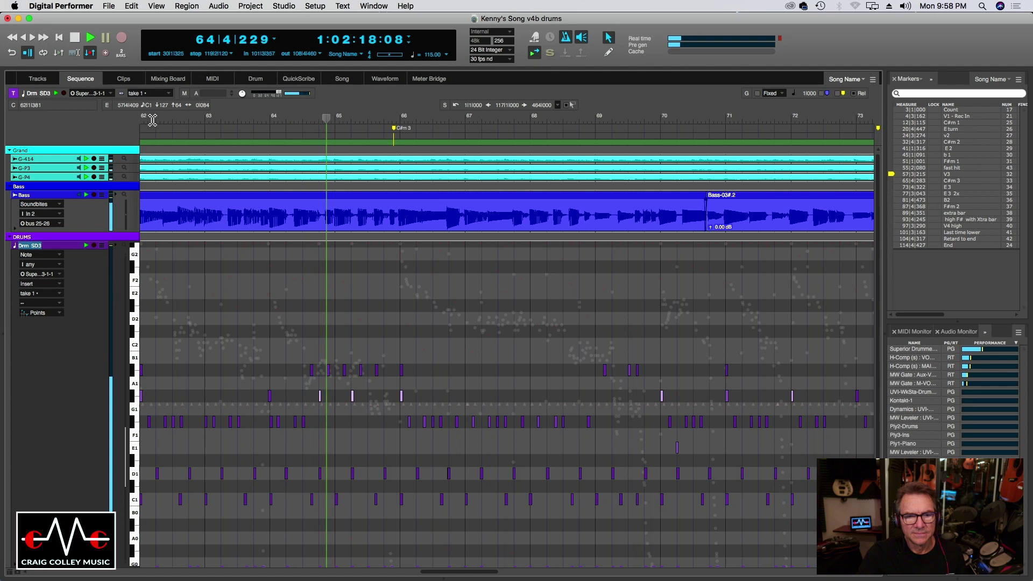
Step: Replay from 64|1|394 into measure 65 and delete the Bb1 drum hit at 64|3|452
click(284, 119)
key(super+bracketright)
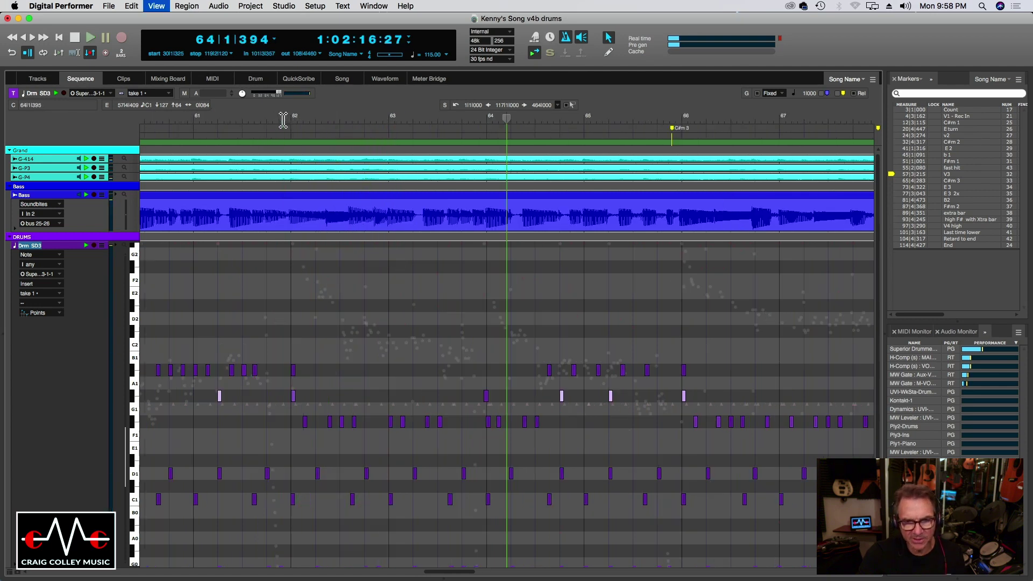
key(space)
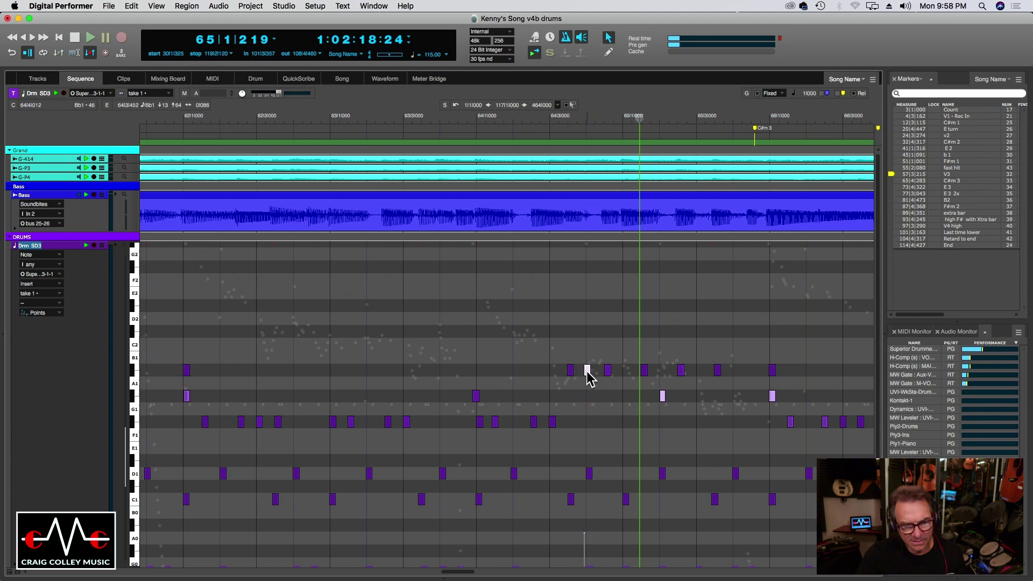
key(Delete)
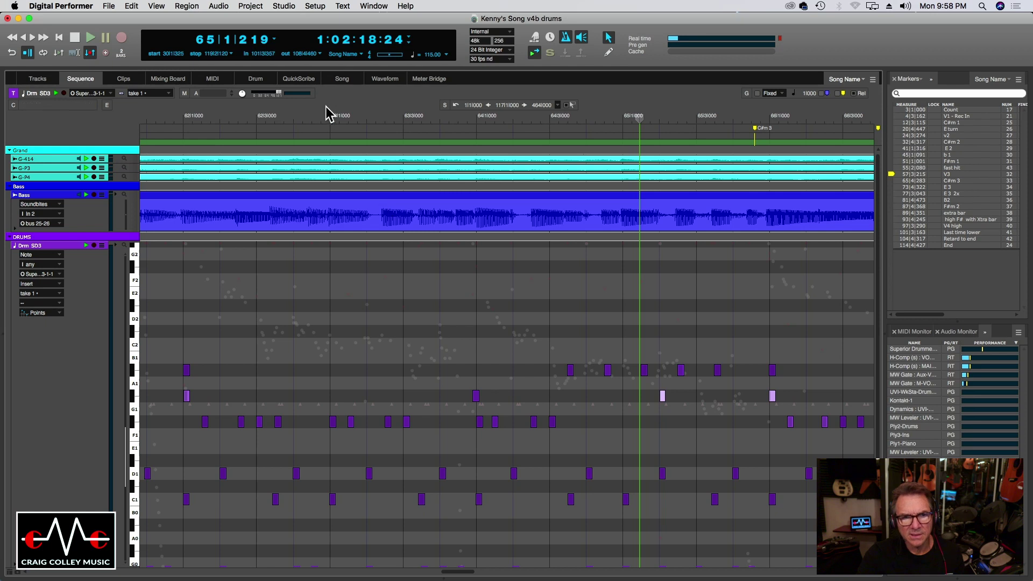
Step: Replay from just before measure 63 into measure 65 and delete the Ab1 hits at beat 65|2 and the start of measure 66
click(328, 114)
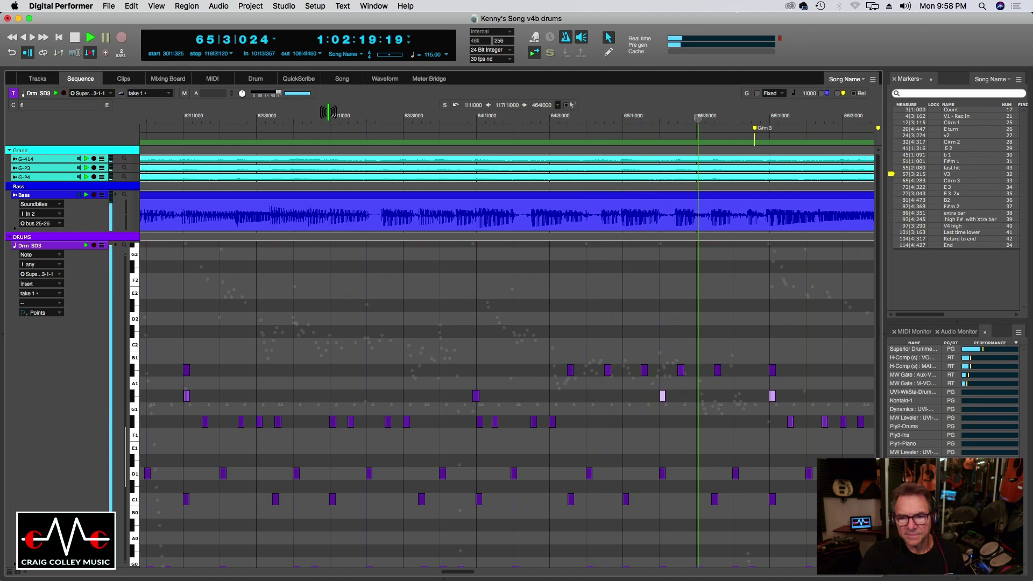
key(space)
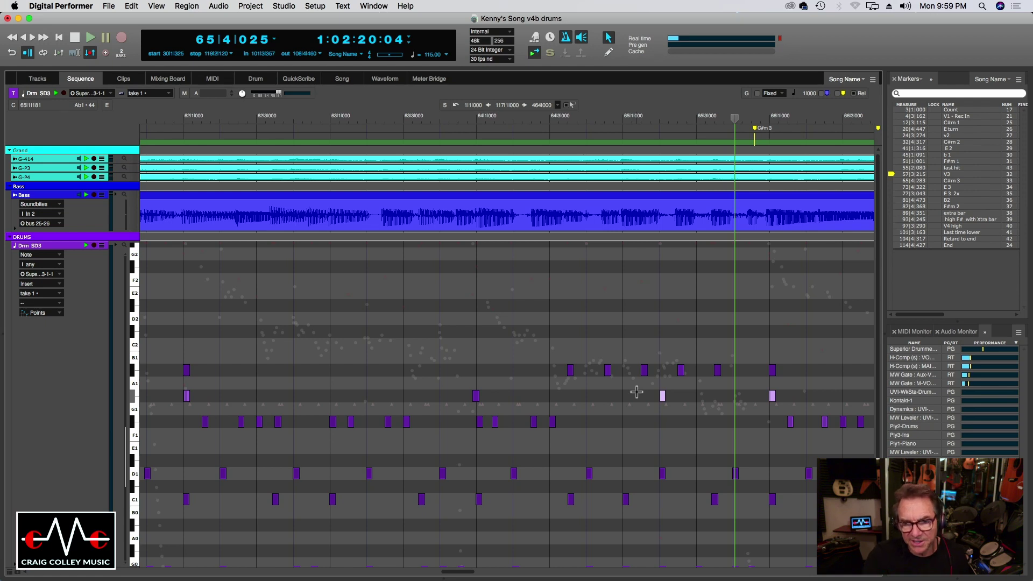
click(661, 396)
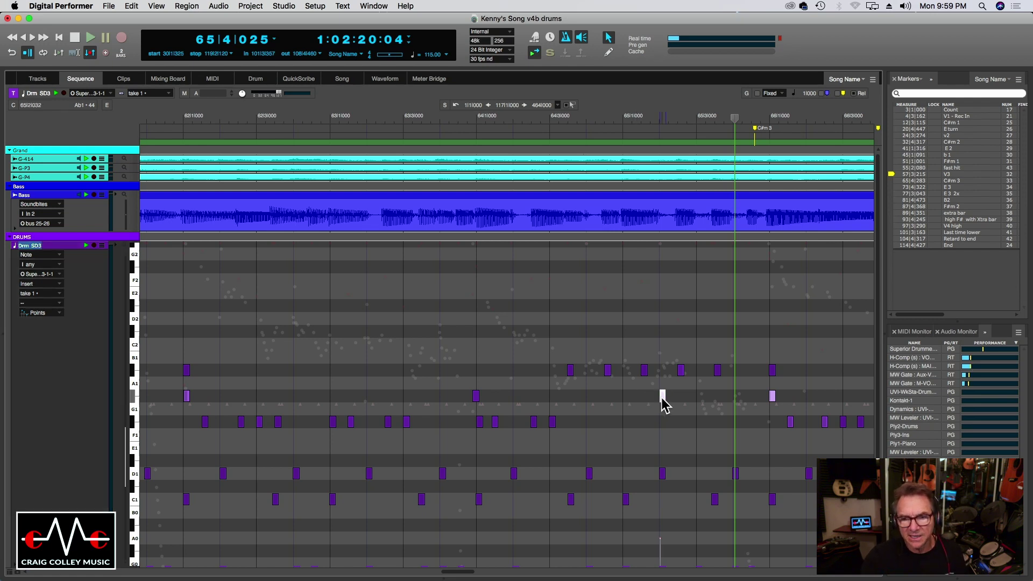
click(780, 394)
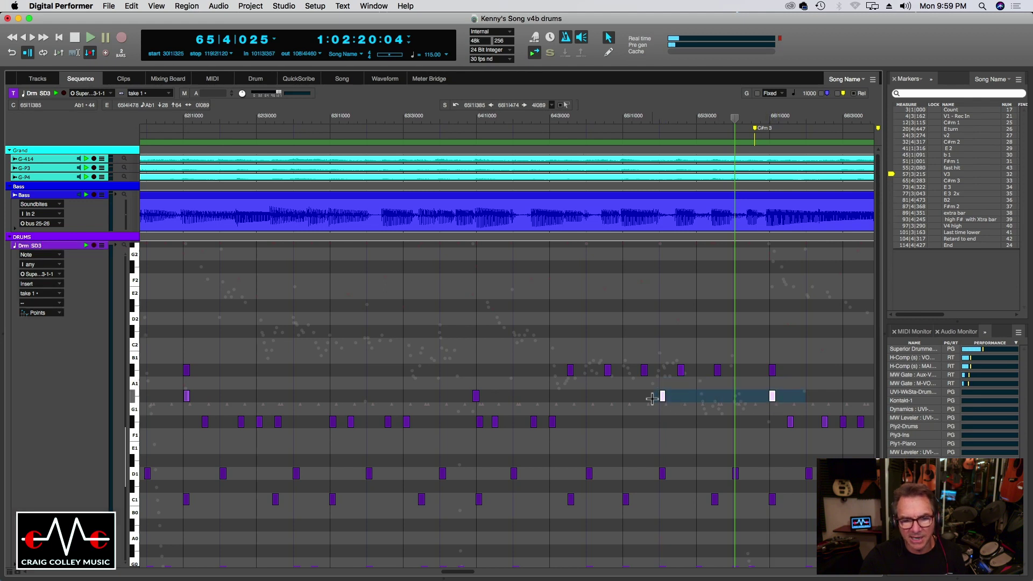
key(Delete)
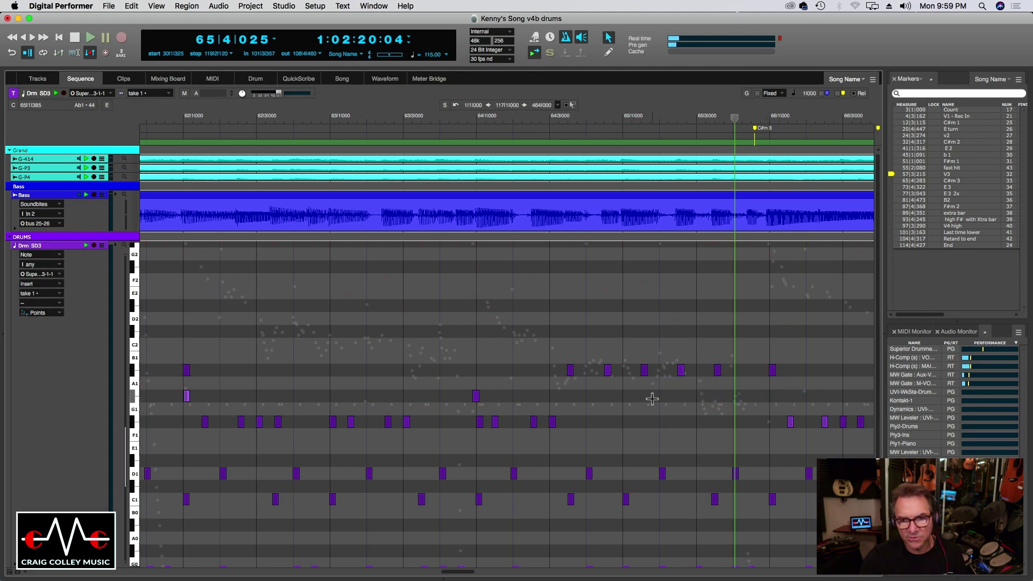
Step: Play from 63|4|219 across the C#m 3 marker into measure 71
click(458, 119)
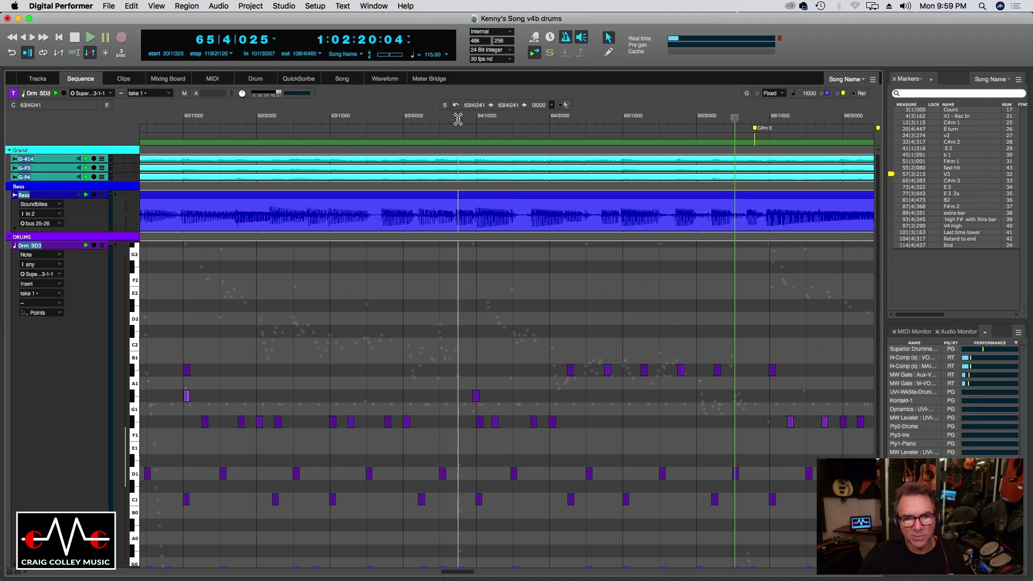
click(457, 119)
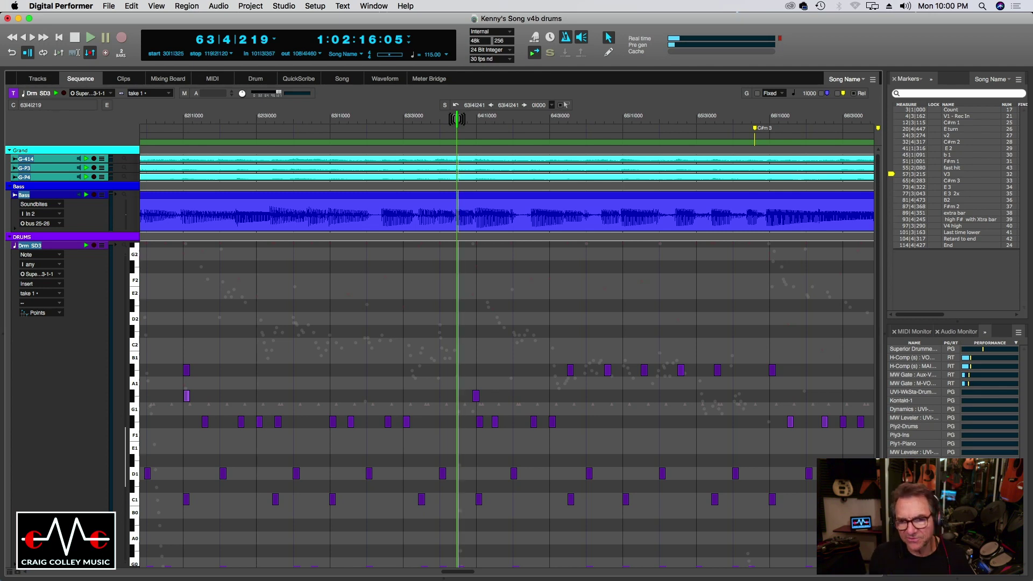
key(space)
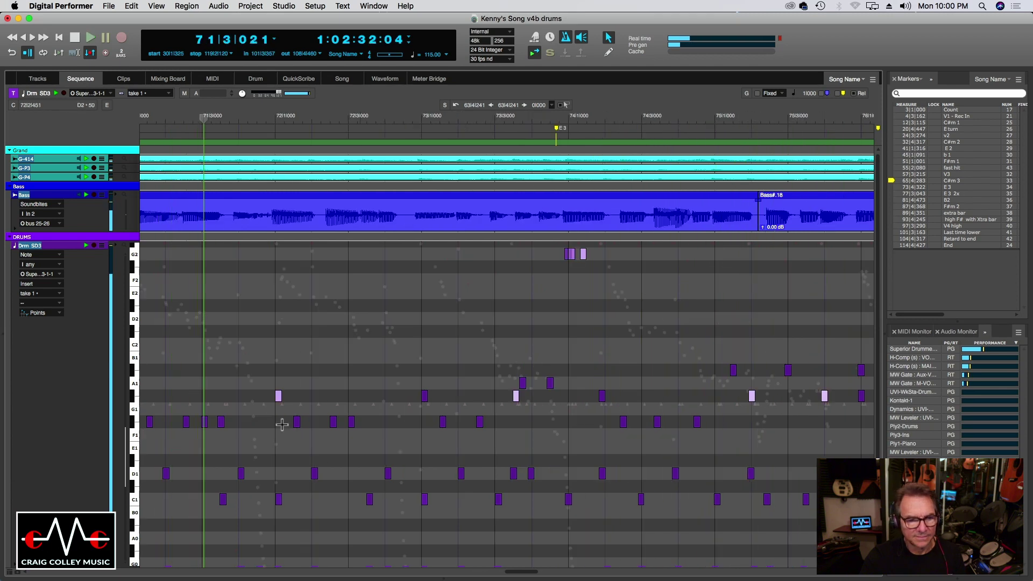
Step: Go back and replay from 70|2|442 across the E 3 marker into measure 74
drag(536, 573, 514, 573)
click(365, 118)
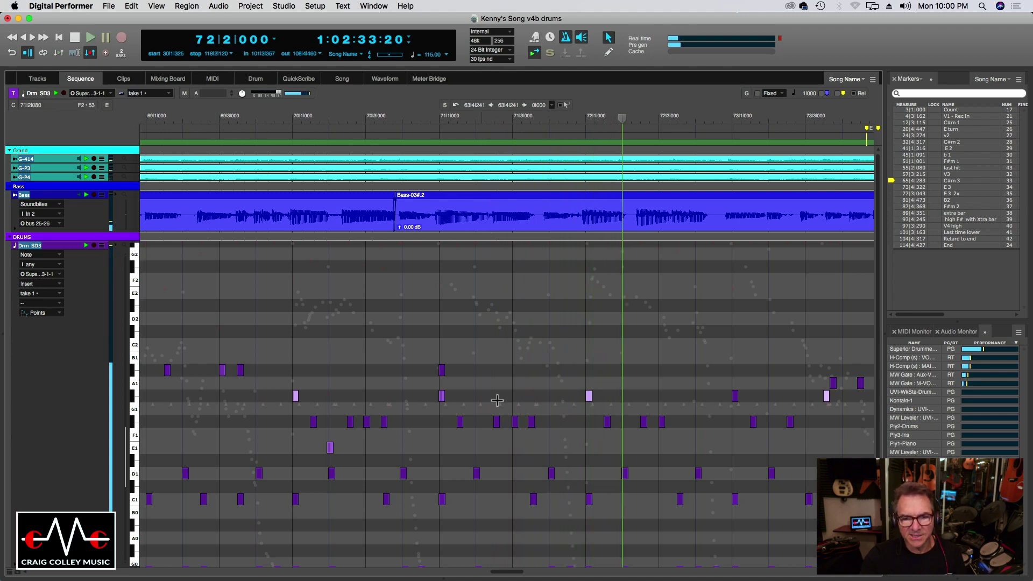
click(364, 120)
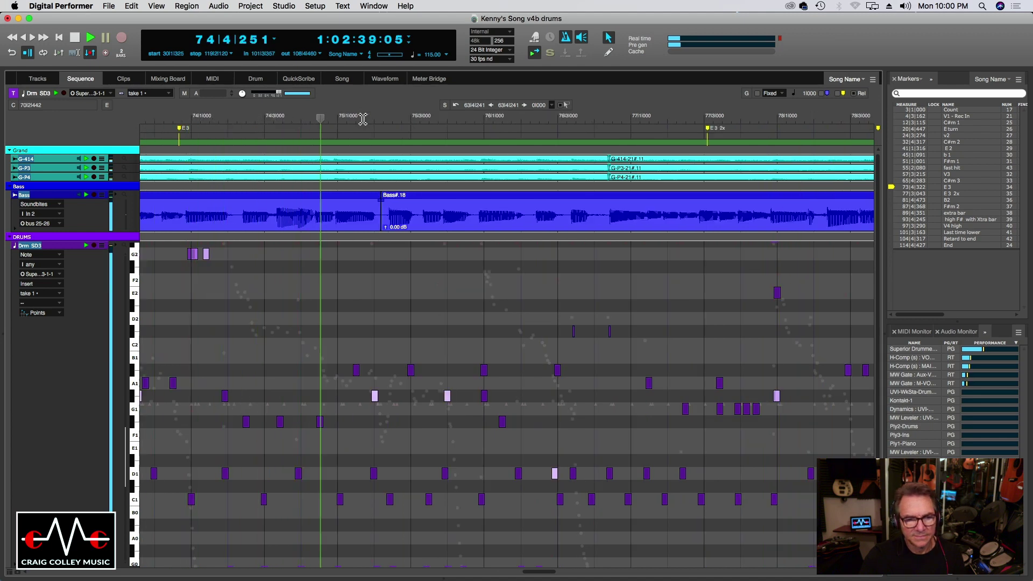
Step: Play from 73|3|475 through the E 3 and E 3 2x markers into measure 80
click(156, 121)
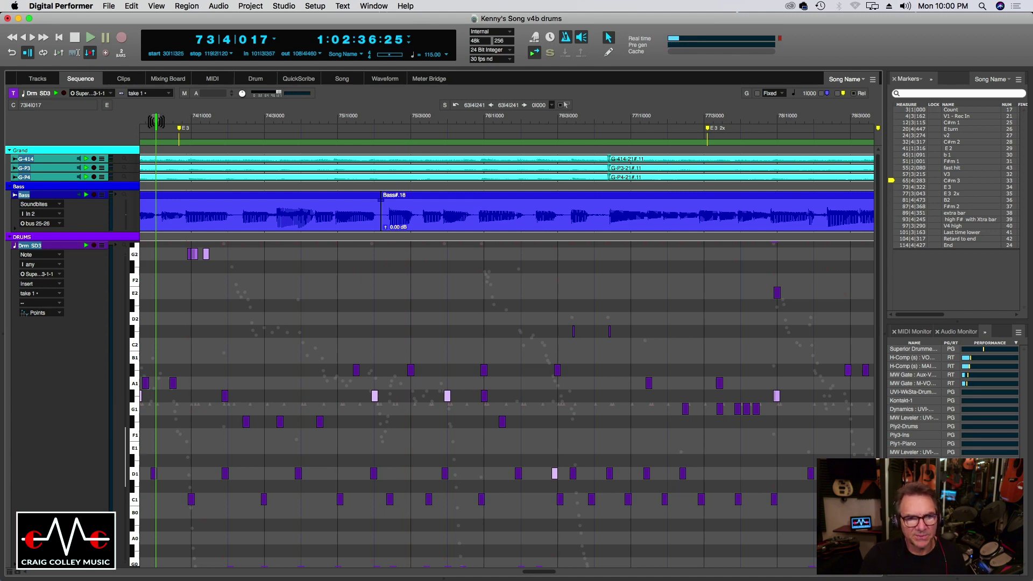
click(154, 121)
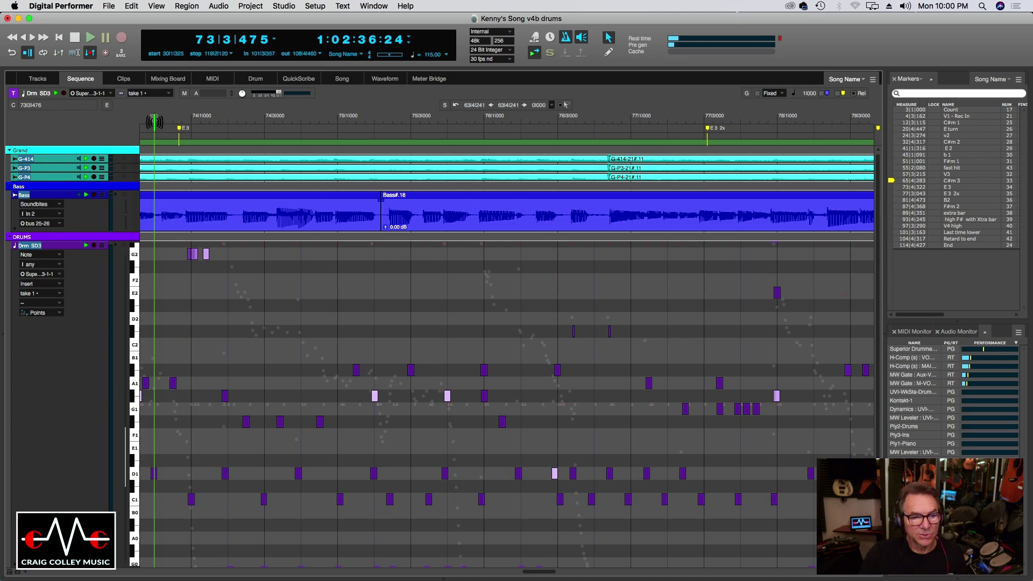
key(space)
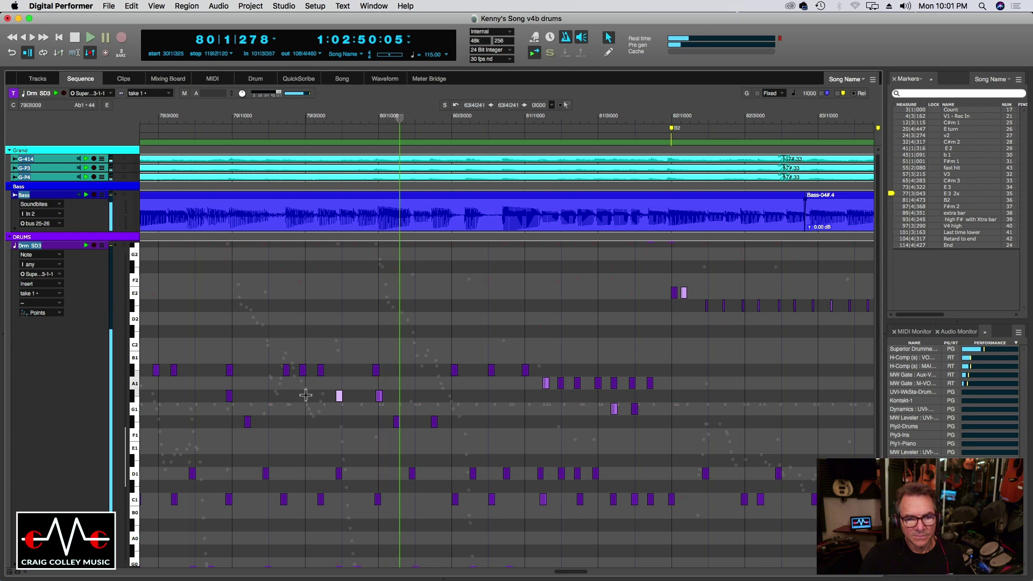
Step: Move the Ab1 hit at 79|3|414 up to Bb1 and play from 78|3|470 into measure 87
click(339, 395)
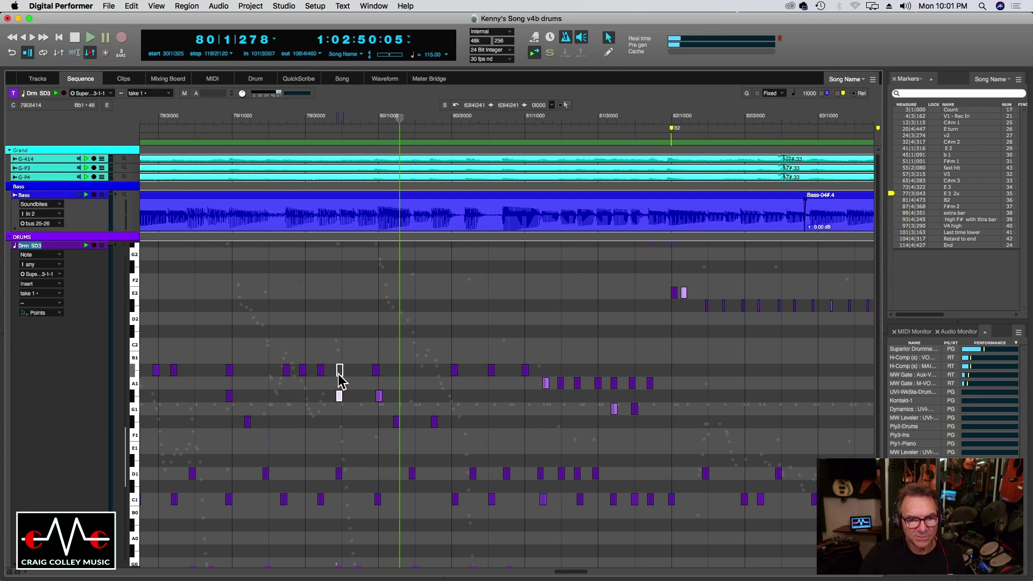
click(195, 121)
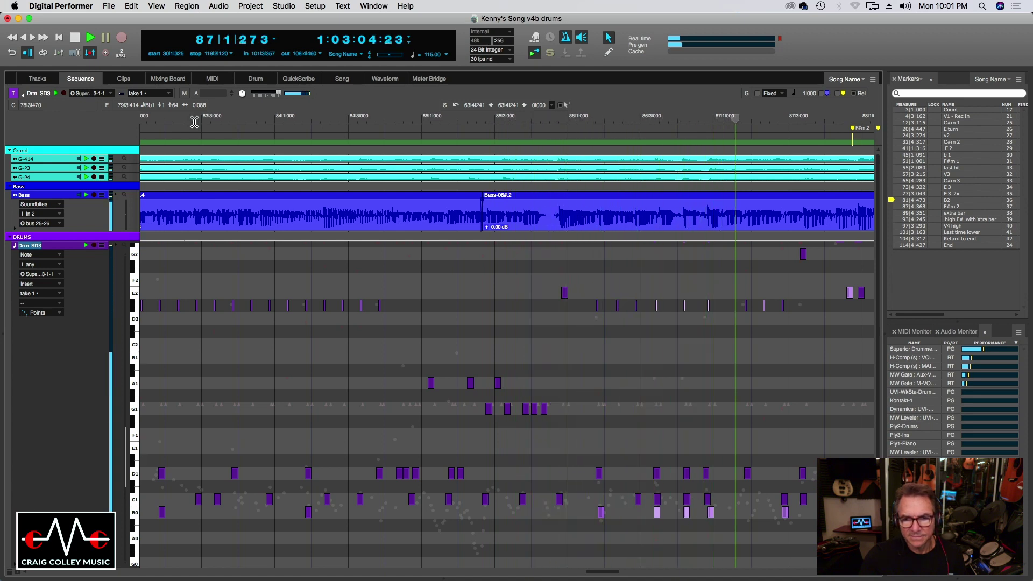
key(space)
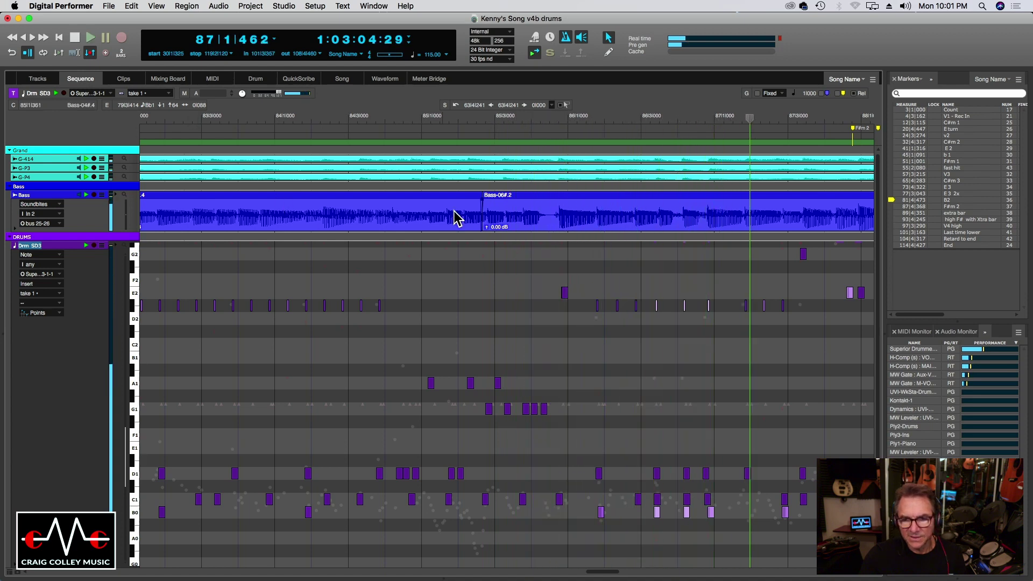
Step: Move the D1 hit near the end of measure 86 later to 86|4|352 and replay from beat 85|4 into measure 87
click(640, 120)
key(super+bracketright)
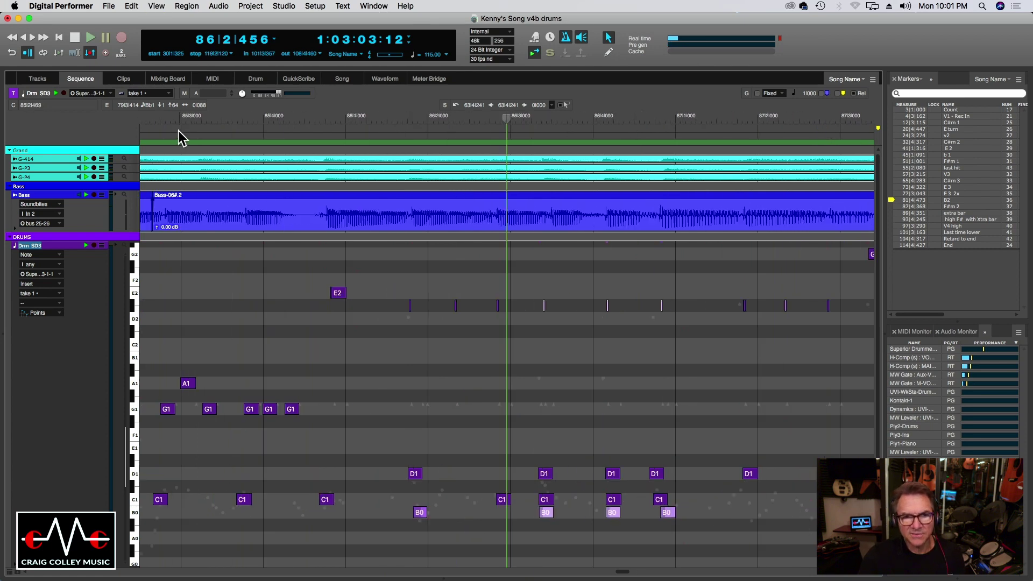
click(661, 478)
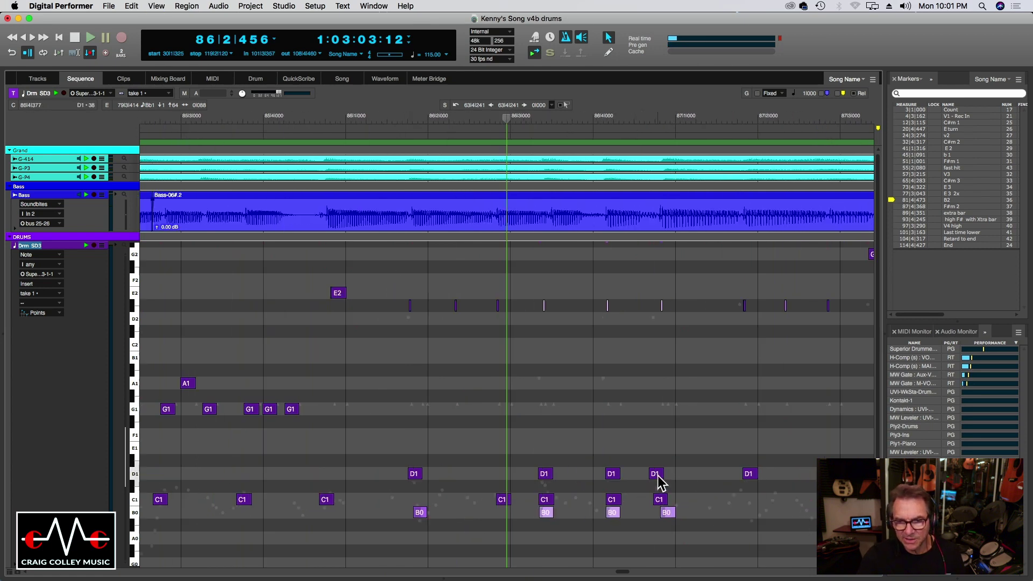
drag(666, 483, 667, 483)
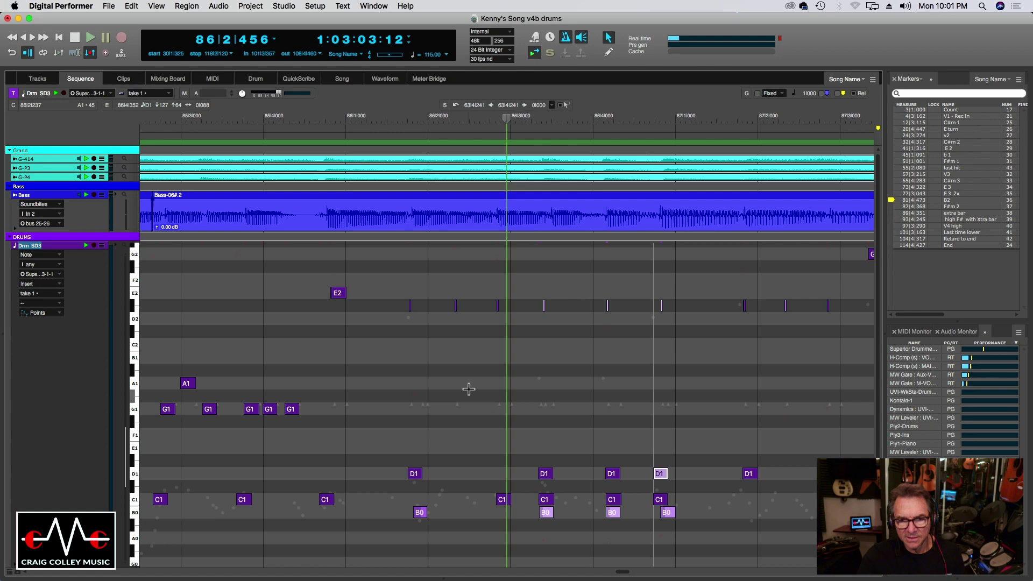
click(319, 121)
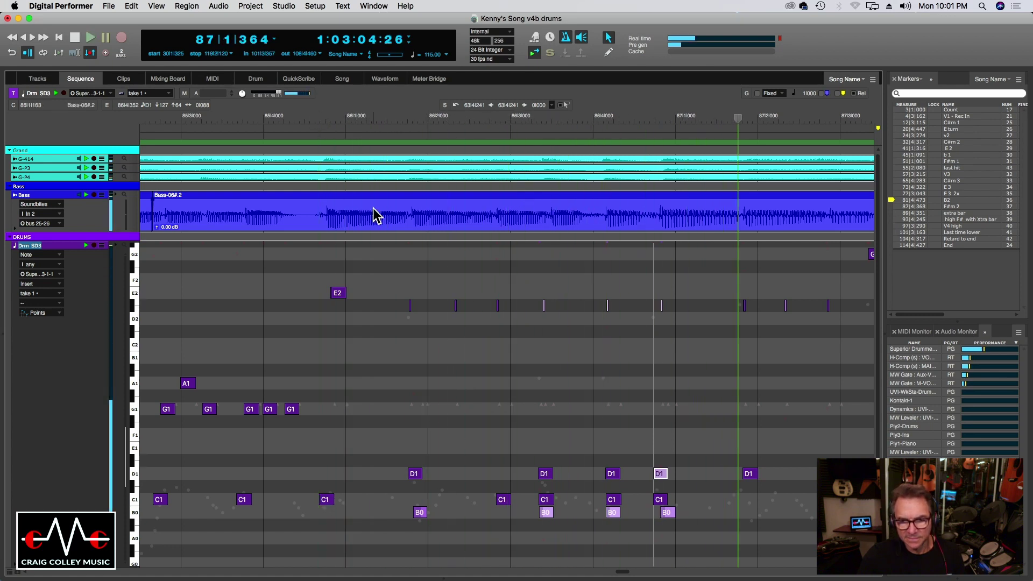
Step: With the playhead at 86|4|386, nudge the nearby D1 hit later, move the C1 hit to 86|4|358, and replay from 85|4|211
click(656, 123)
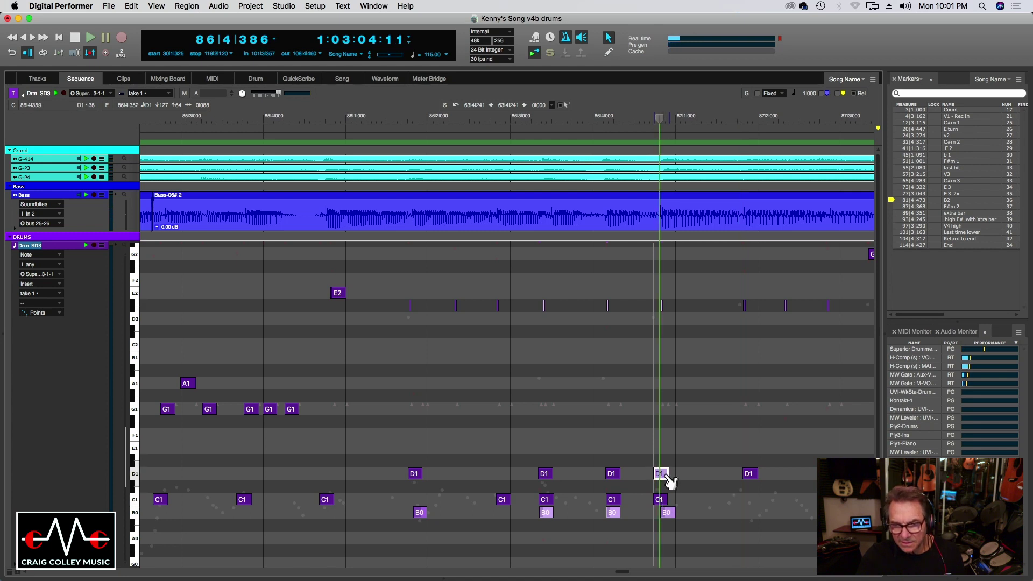
click(663, 501)
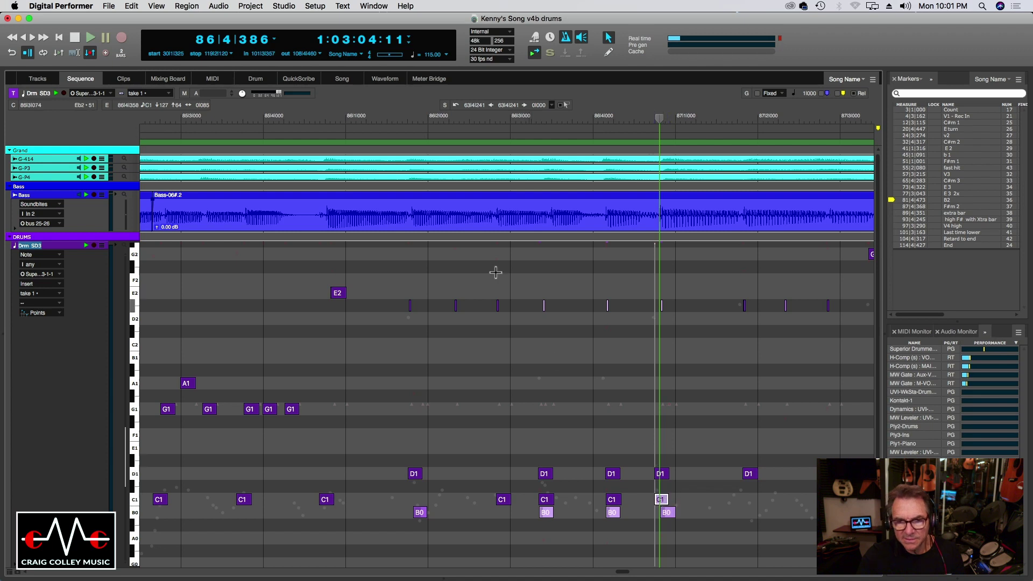
click(299, 120)
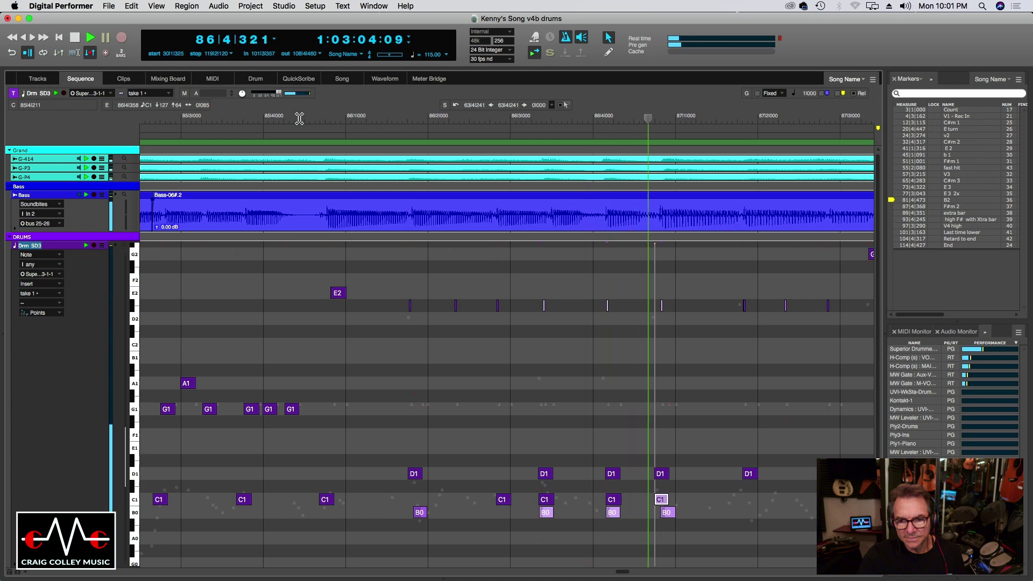
key(space)
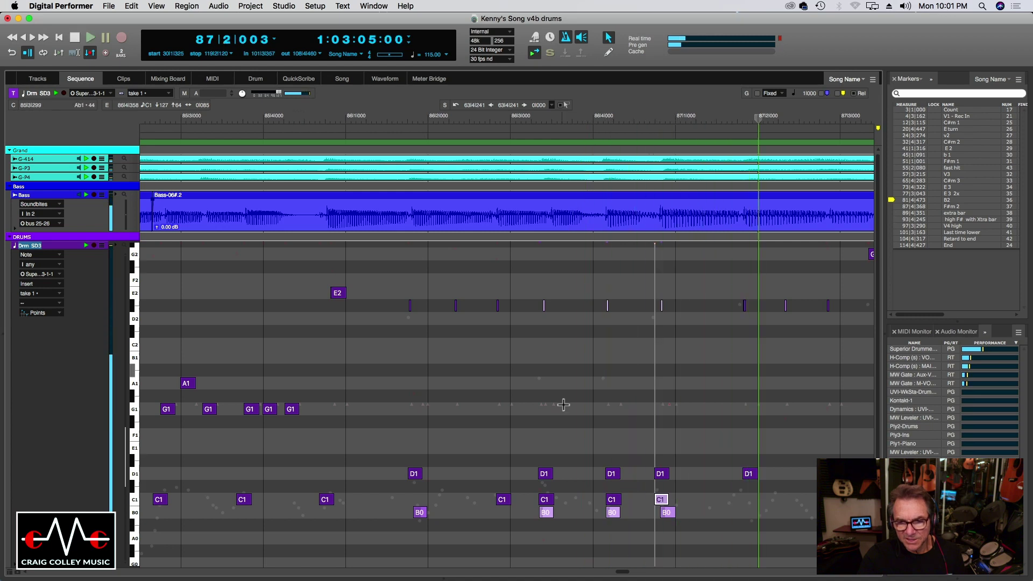
Step: Move the D1 hit later to 86|4|374 and replay from 85|4|402 into measure 87
click(666, 476)
click(332, 116)
key(space)
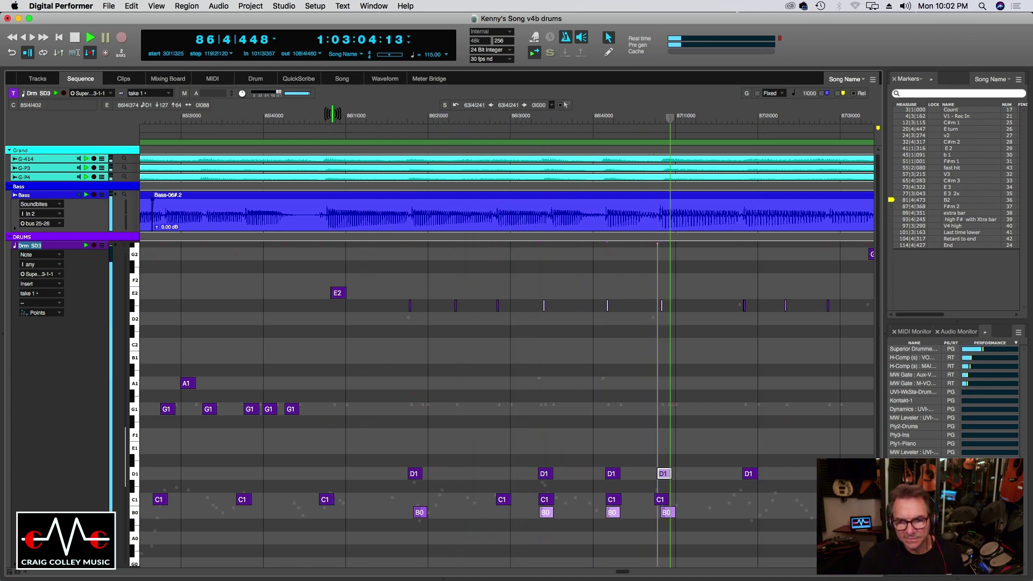
key(space)
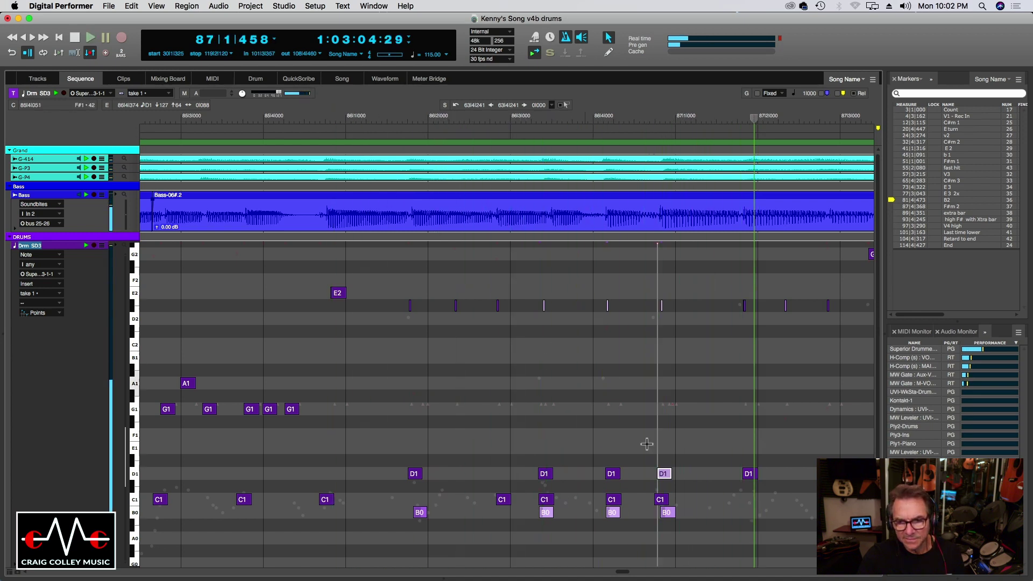
Step: Move the matching C1 hit later to 86|4|377 and play from 85|2|453 across the F#m 2 marker into measure 88
click(664, 500)
drag(672, 507, 675, 505)
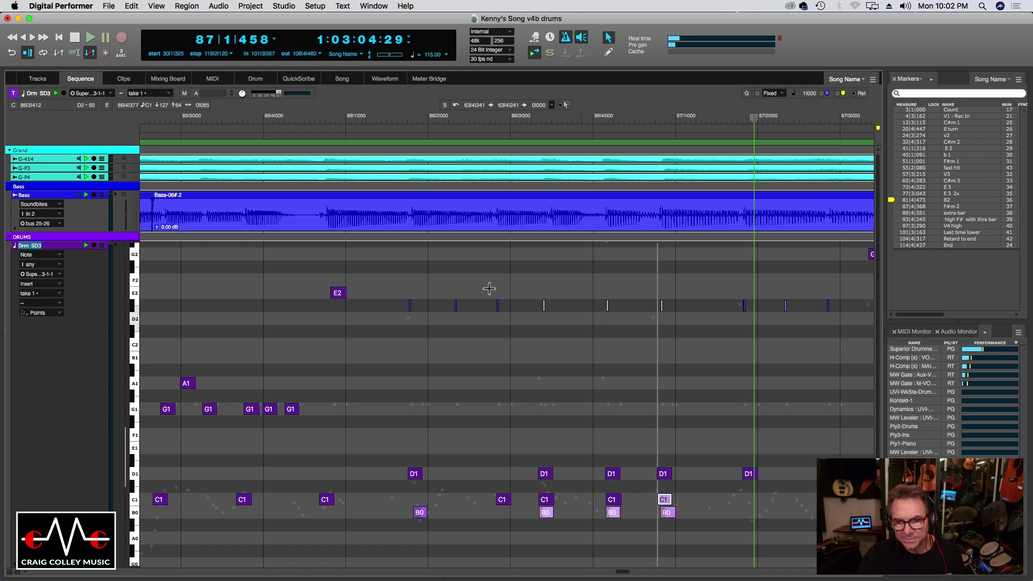
click(177, 115)
key(space)
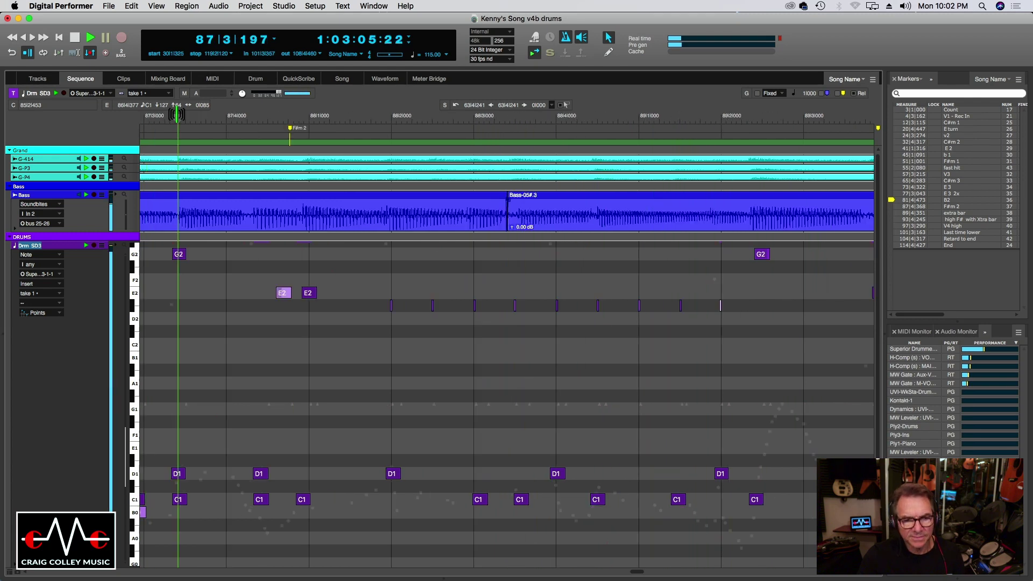
key(space)
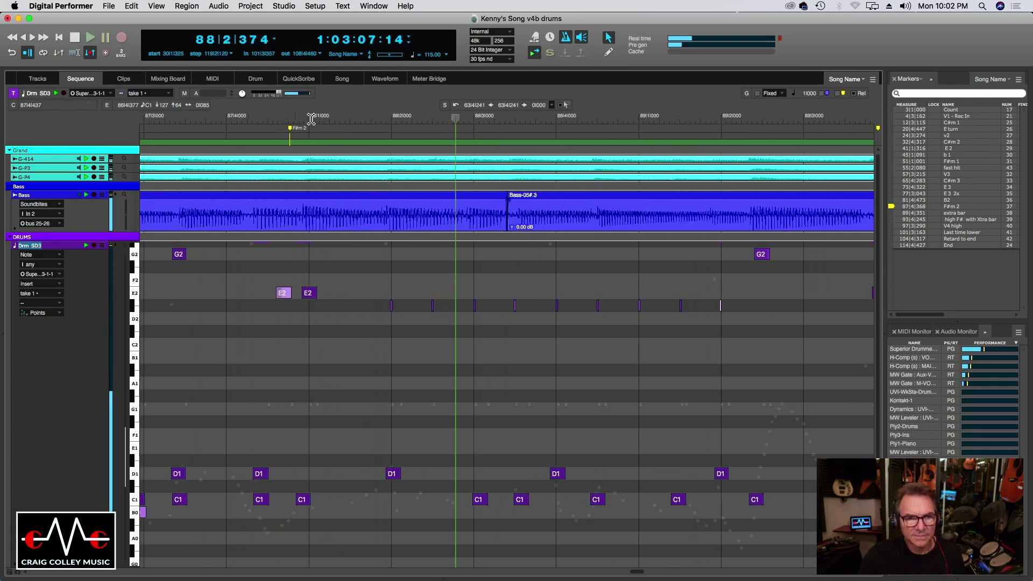
Step: Move the C1 hit just after the F#m 2 marker later to 87|4|425 and replay from 87|3|080 into measure 90
click(304, 122)
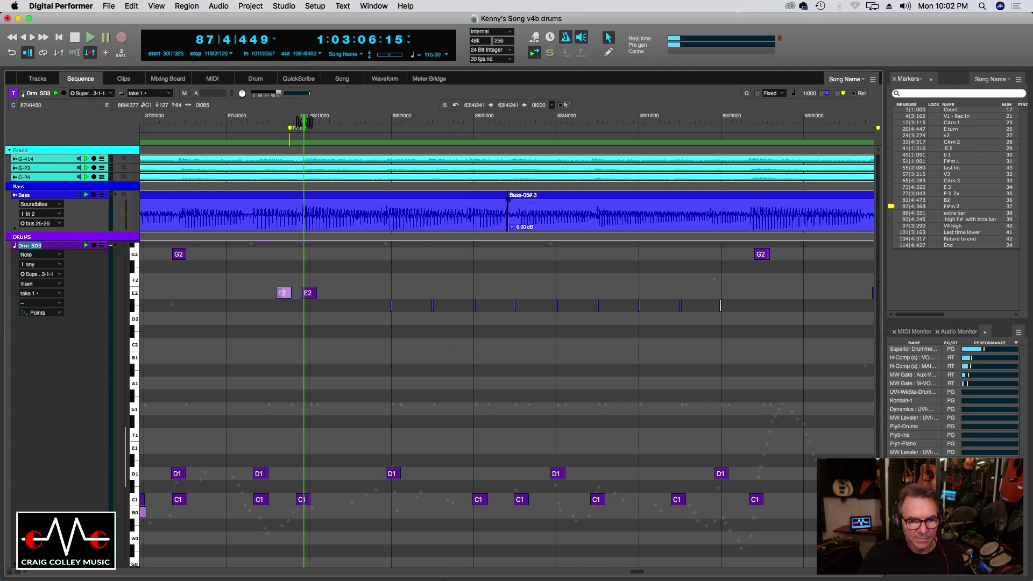
drag(304, 122, 301, 123)
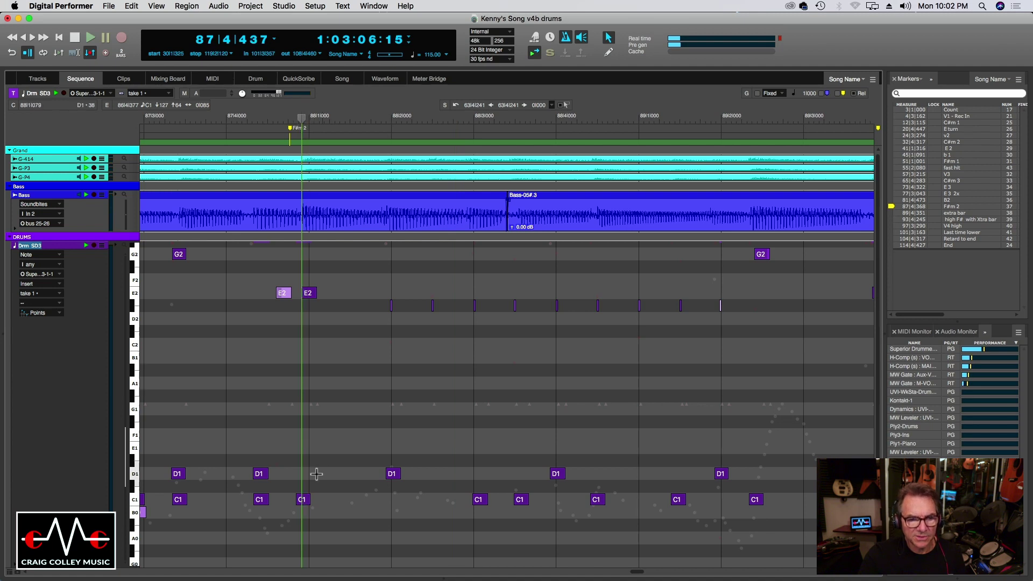
click(307, 500)
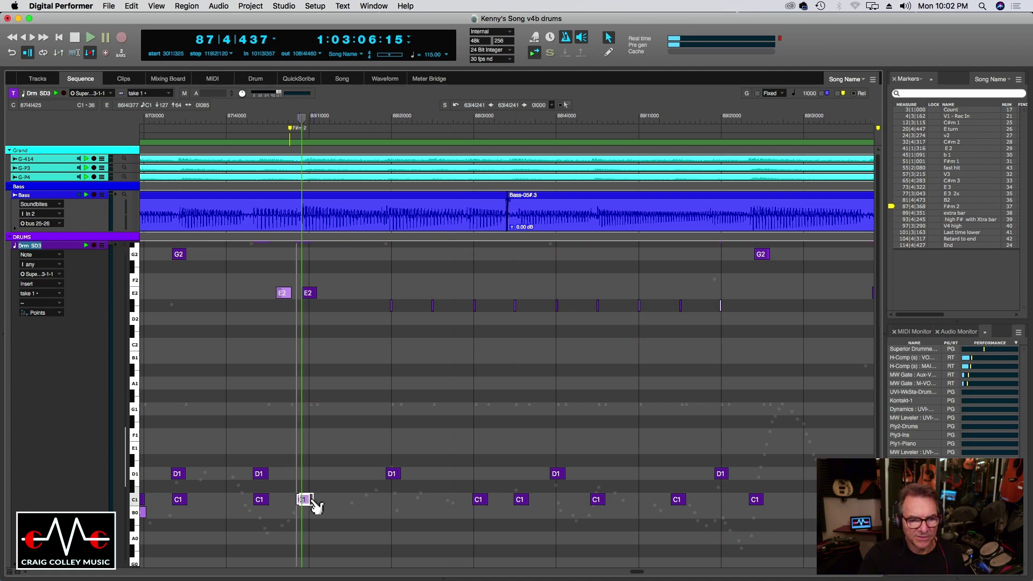
click(158, 116)
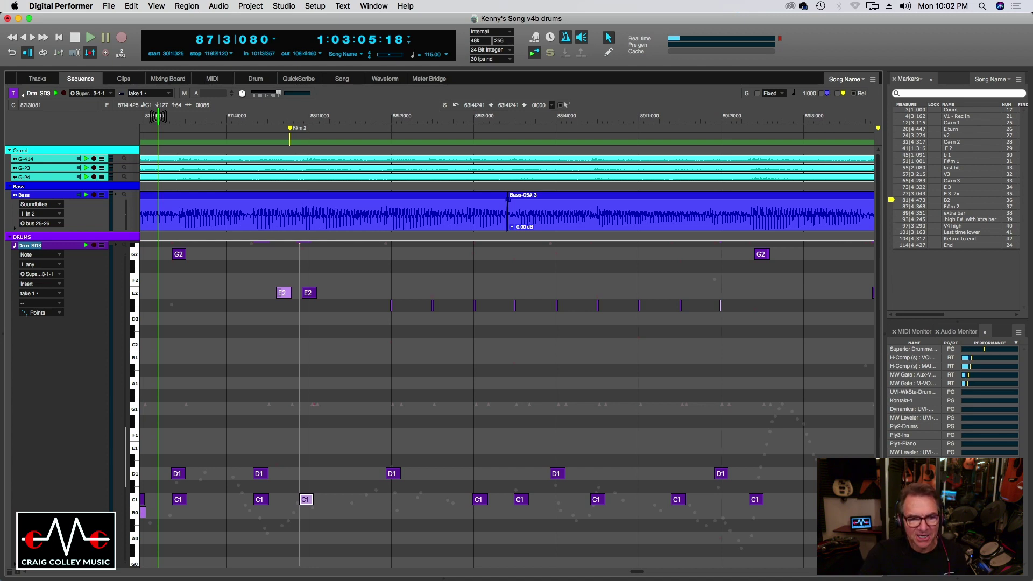
key(space)
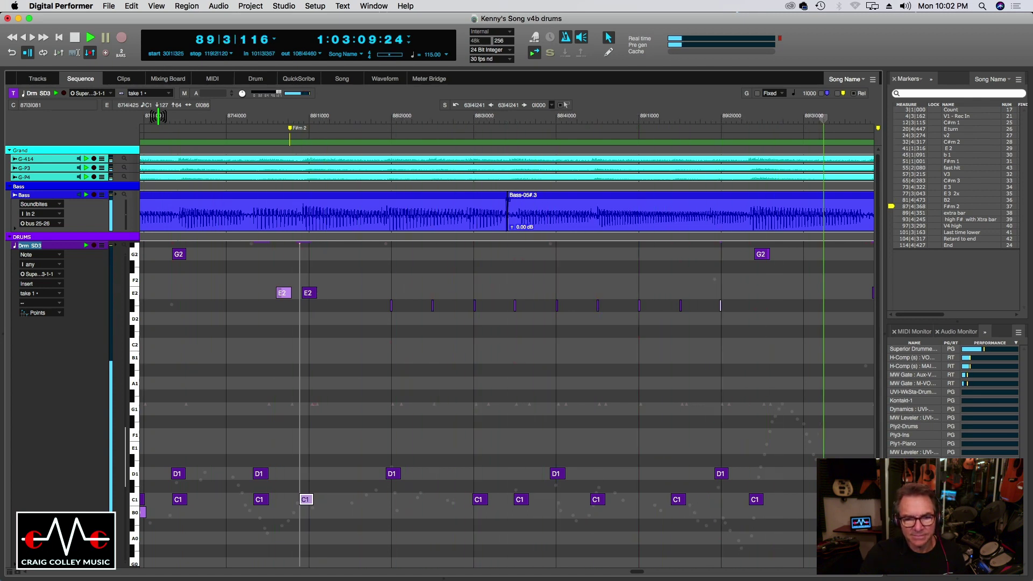
key(space)
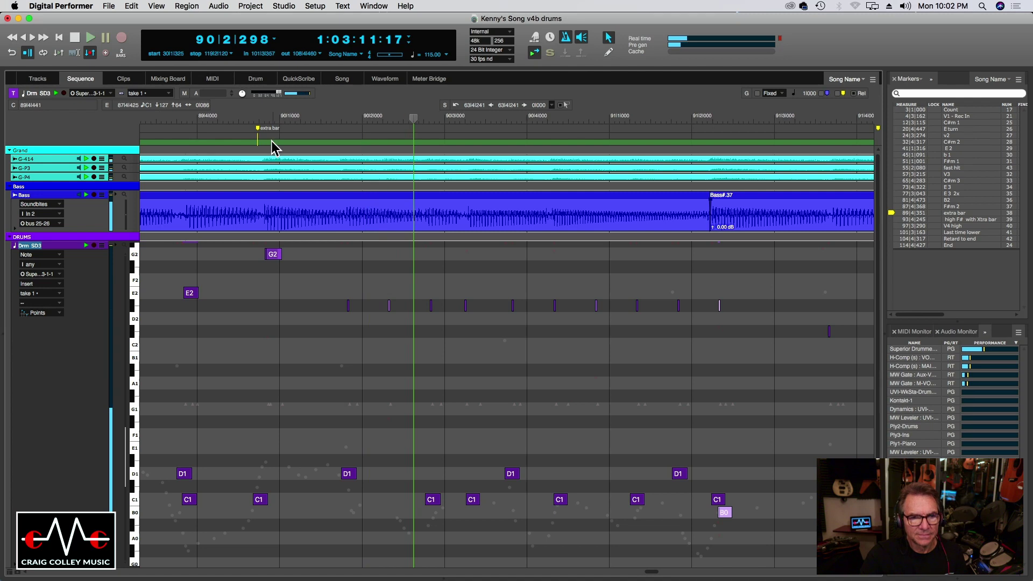
Step: Move the C1 hit at the extra bar marker later to 89|4|351 and replay from 89|3|194 into measure 92
click(262, 129)
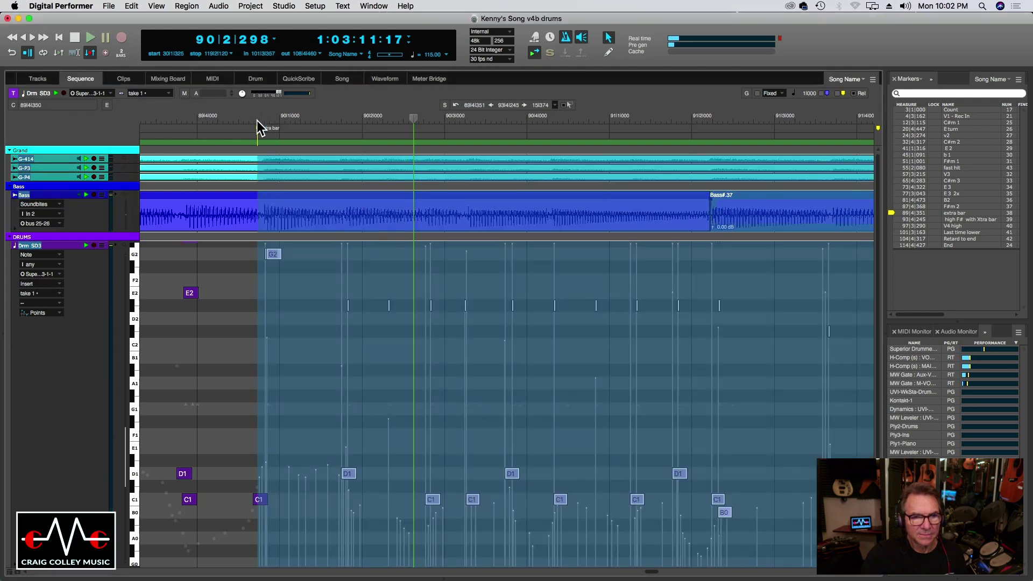
click(263, 128)
click(220, 284)
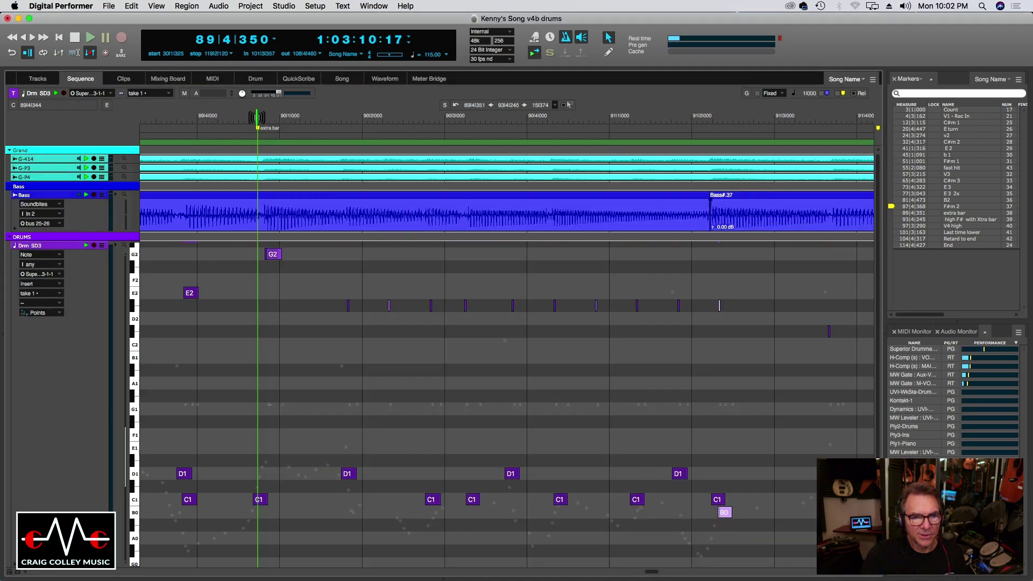
click(263, 499)
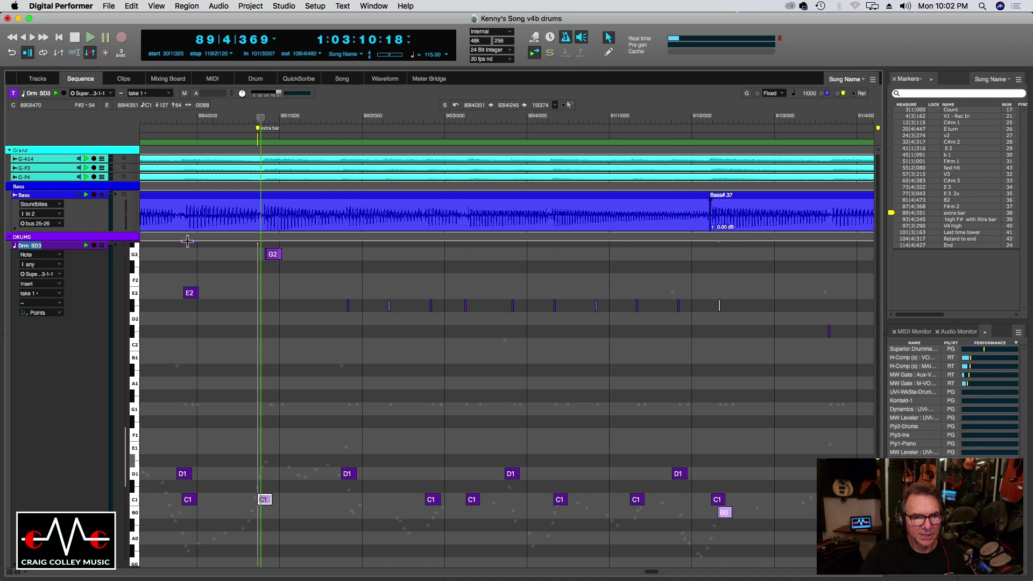
click(149, 122)
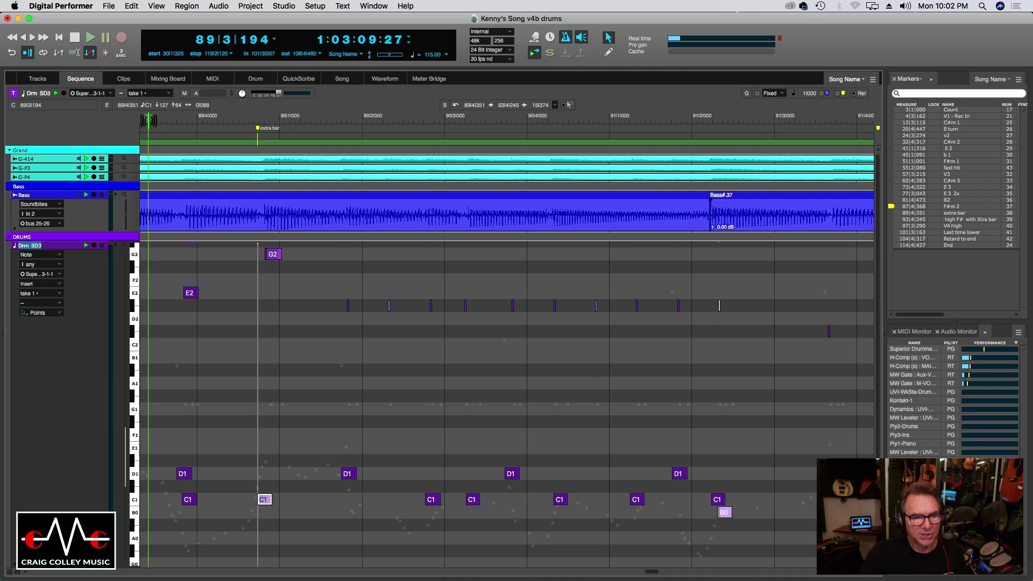
key(space)
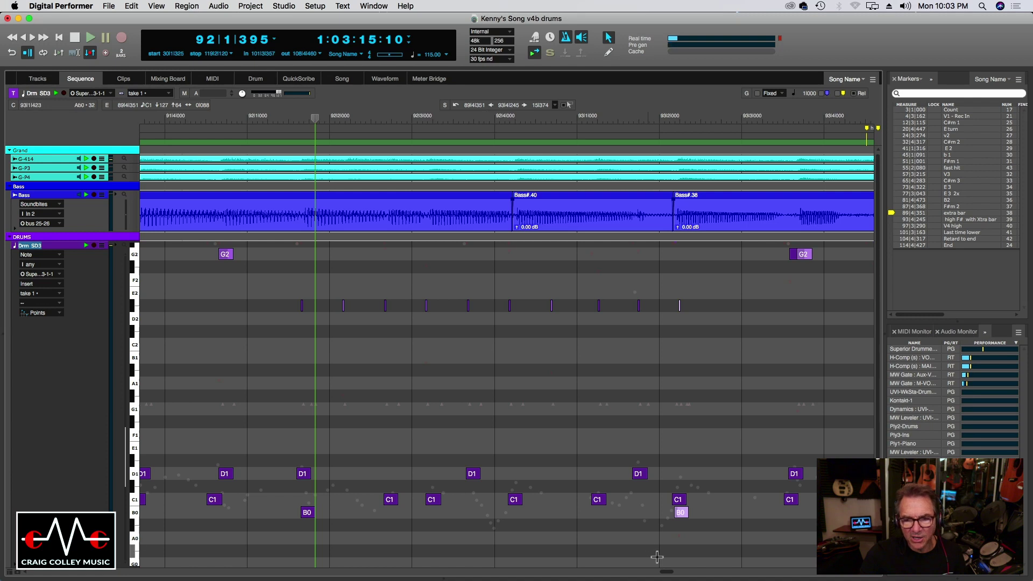
Step: Go back to measure 91 and play the passage from 91|3|195 into measure 92
drag(666, 572, 663, 571)
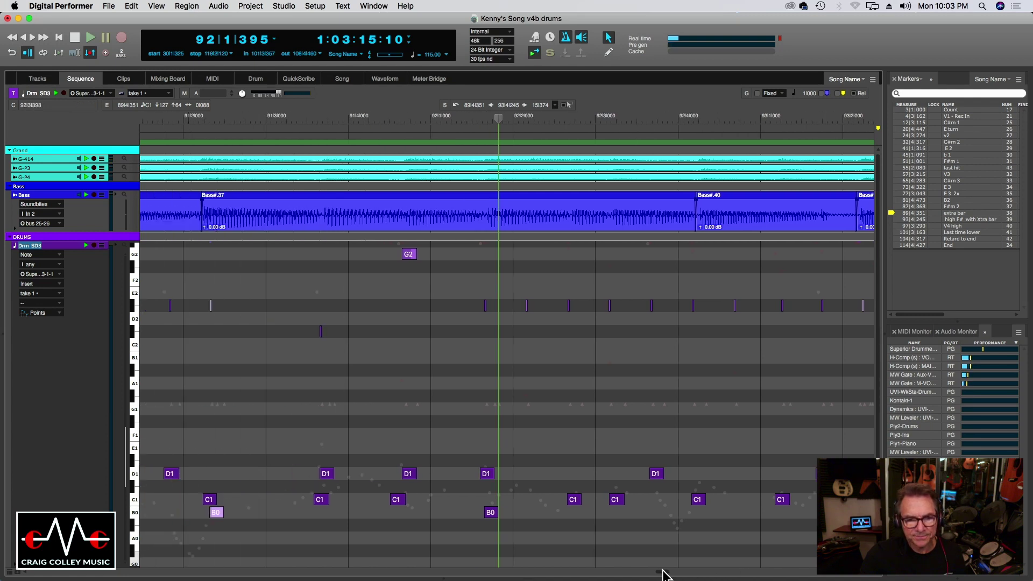
click(272, 119)
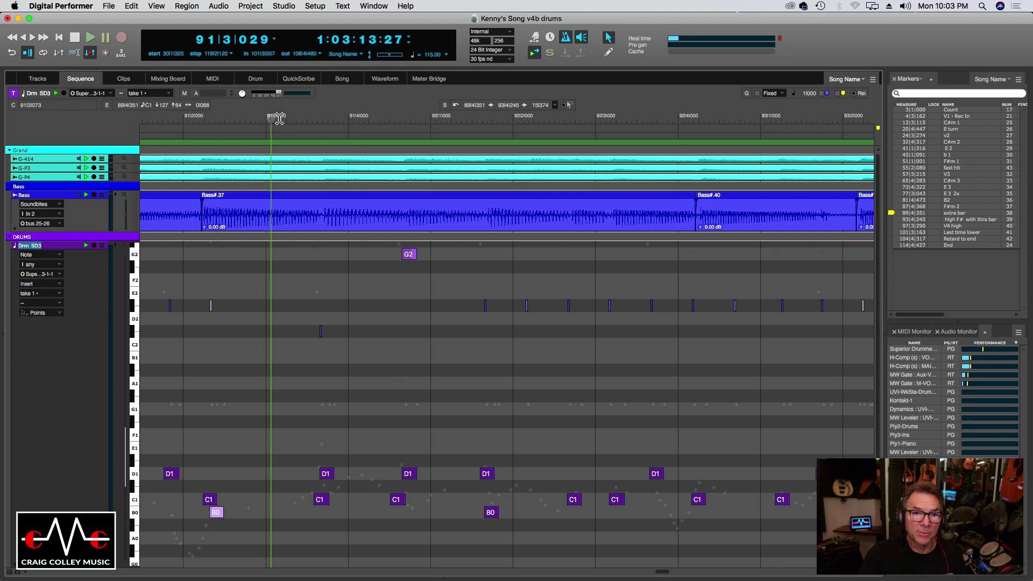
click(321, 119)
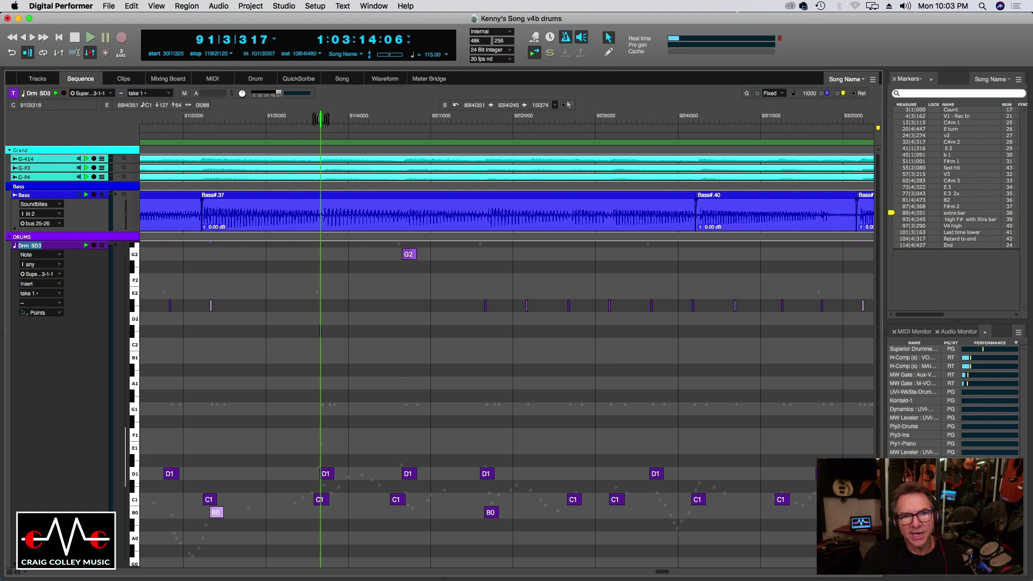
click(300, 120)
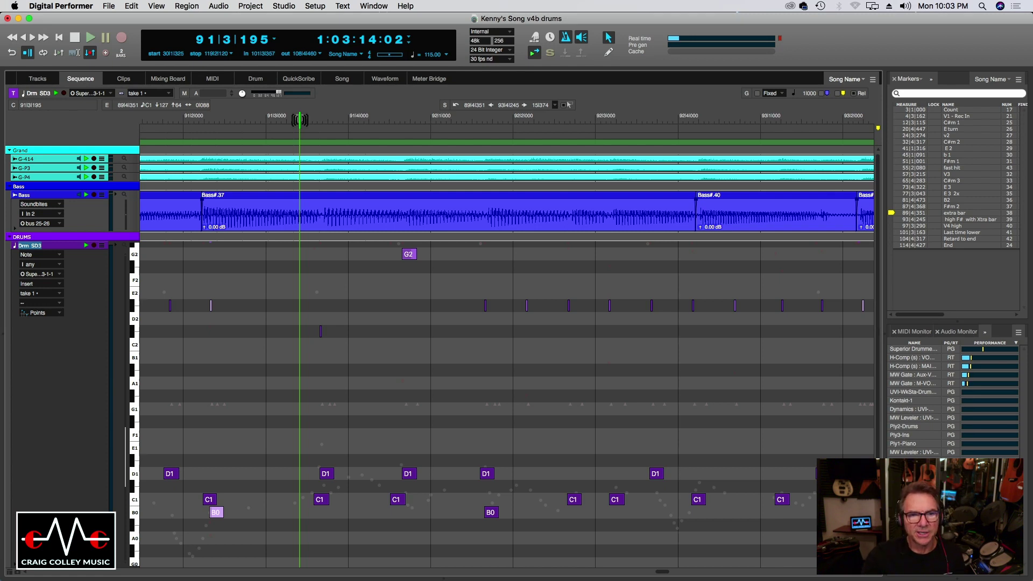
key(space)
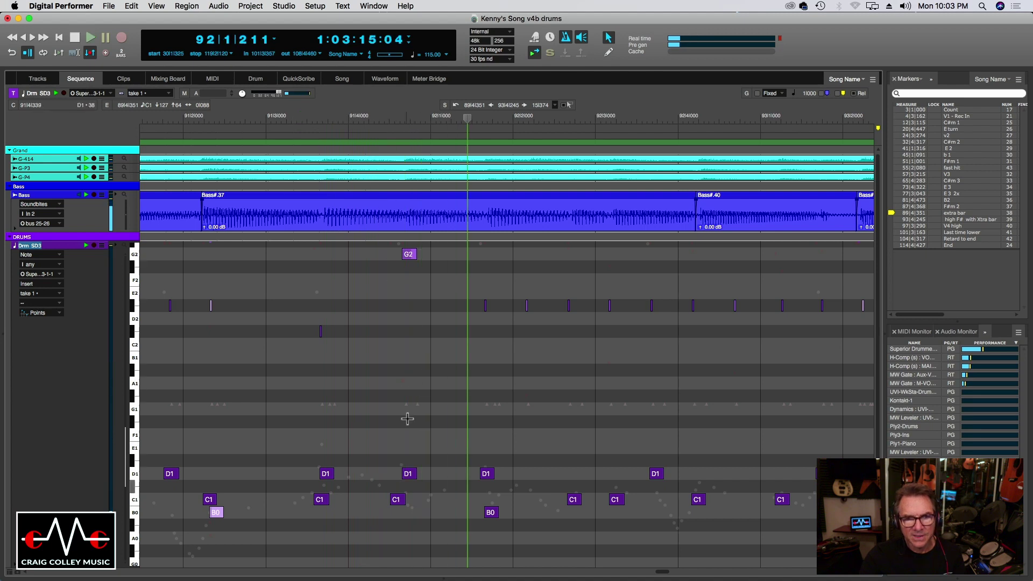
key(space)
Step: With the playhead at 91|4|326, move the nearby C1 hit later to 91|4|299 and replay from beat 91|3 into measure 93
click(405, 119)
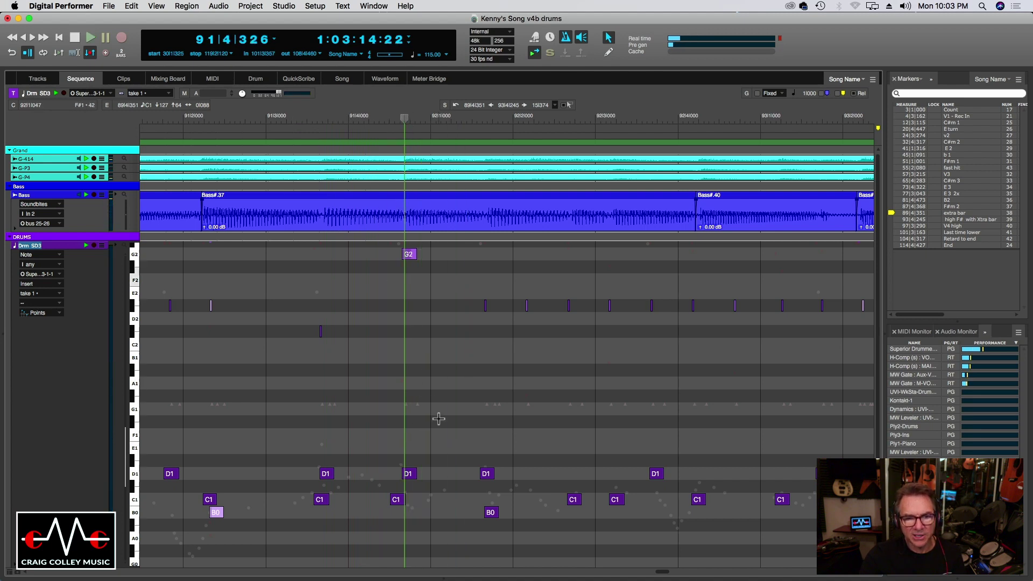
click(398, 501)
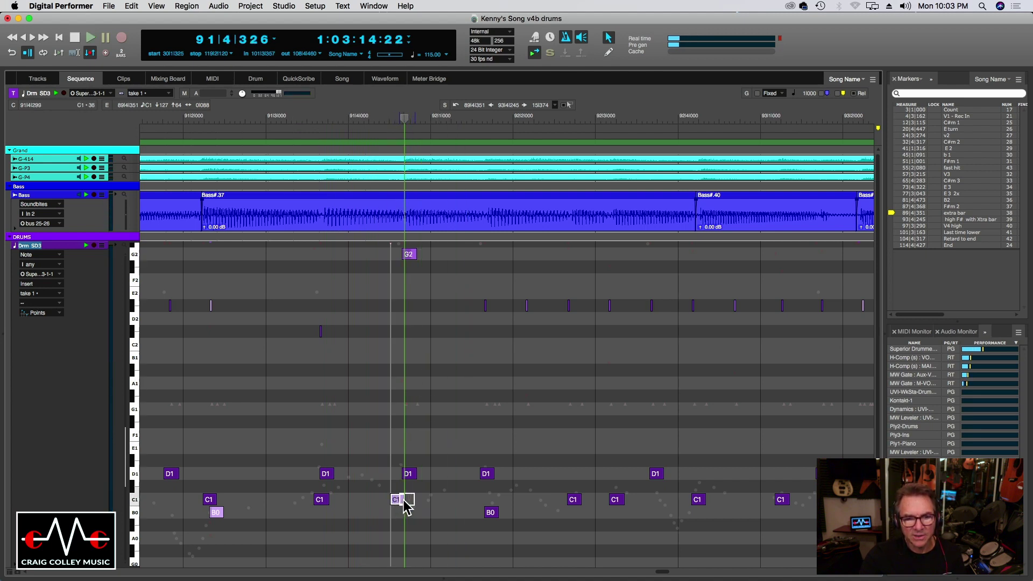
drag(406, 506, 407, 505)
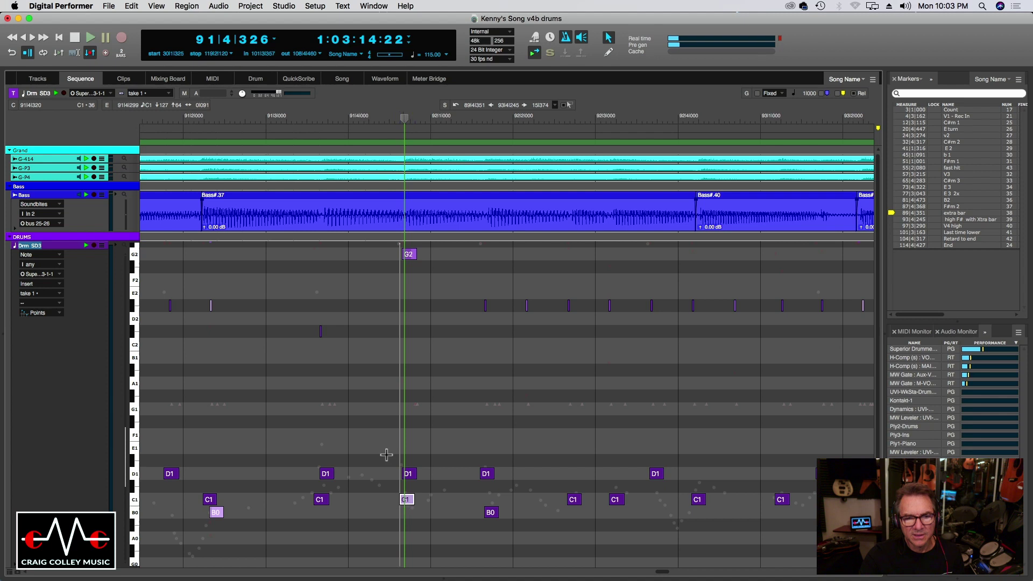
click(268, 119)
key(space)
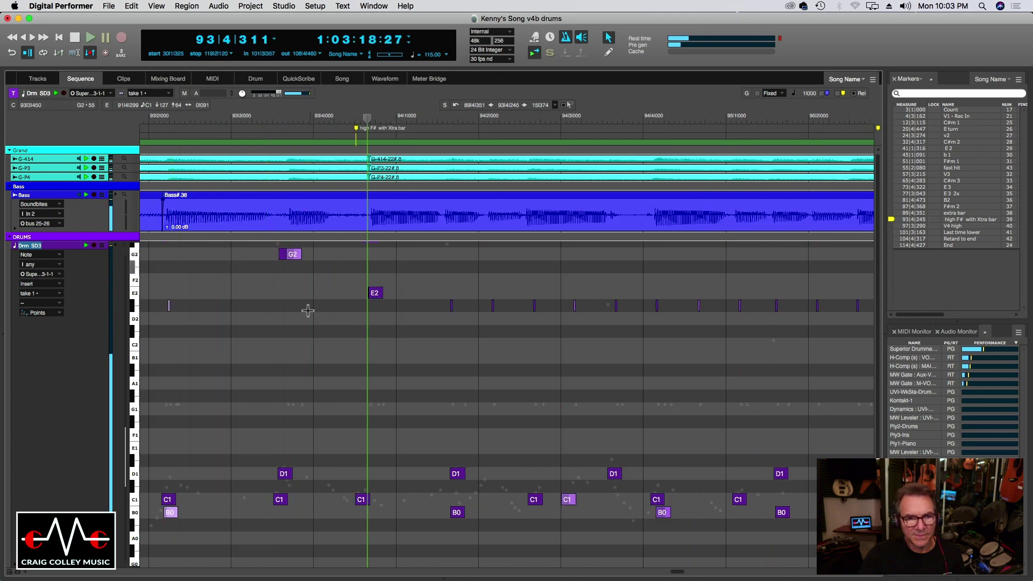
Step: Move the C1 hit in beat 3 of measure 93 later to 93|3|265 and replay from beat 93|2 into measure 94
click(280, 501)
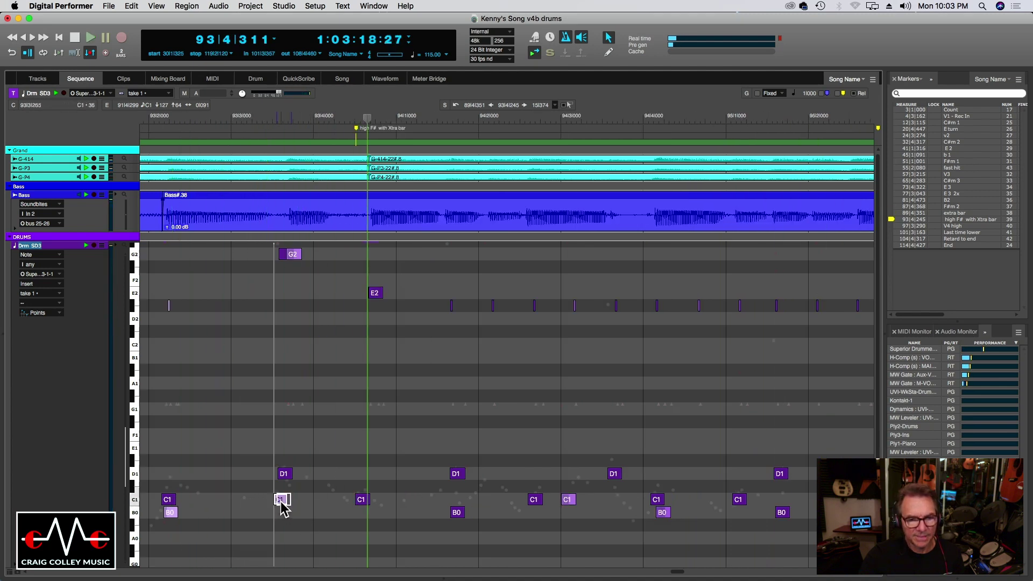
drag(283, 508, 285, 508)
click(160, 119)
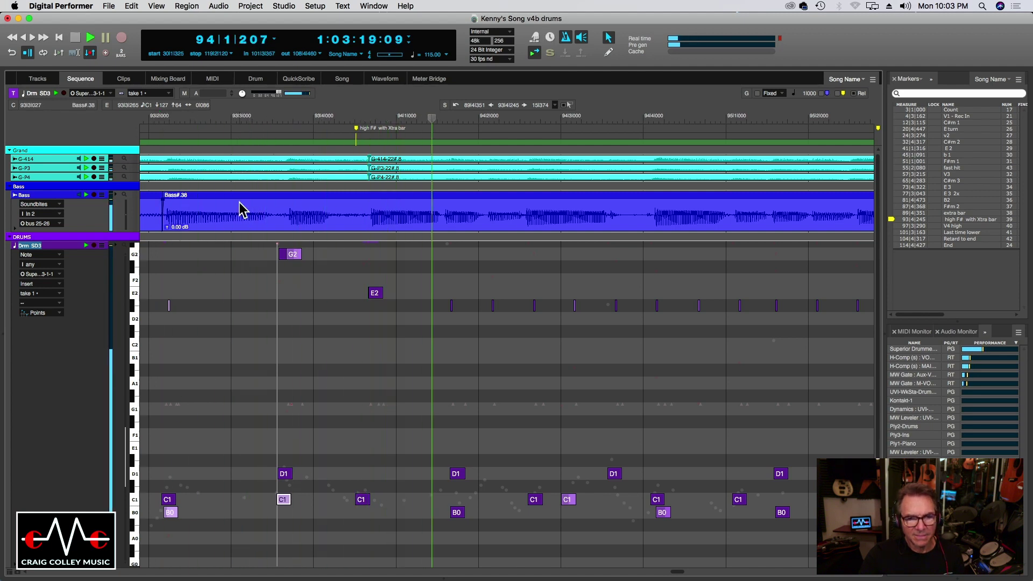
key(space)
Step: Move the C1 hit at the high F# with Xtra bar marker later to 93|4|293 and play from 93|2|275 into measure 96
click(362, 499)
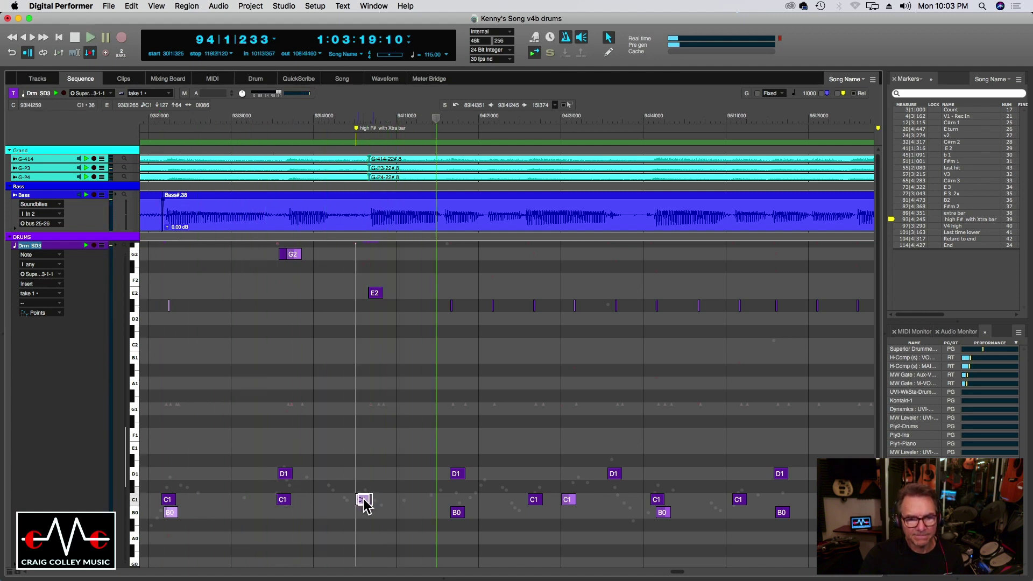
drag(365, 500, 367, 499)
click(370, 123)
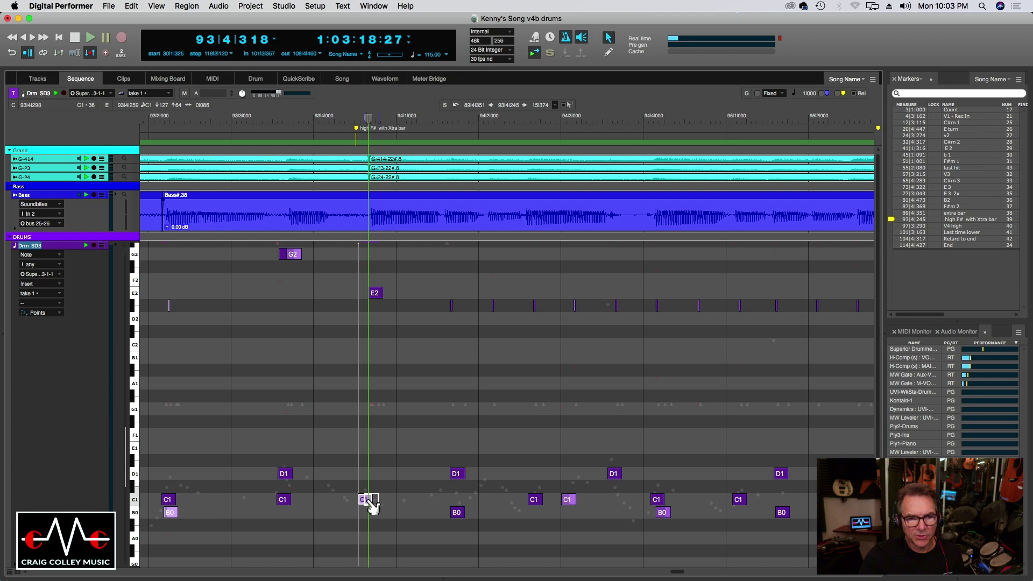
drag(371, 506, 377, 506)
click(197, 119)
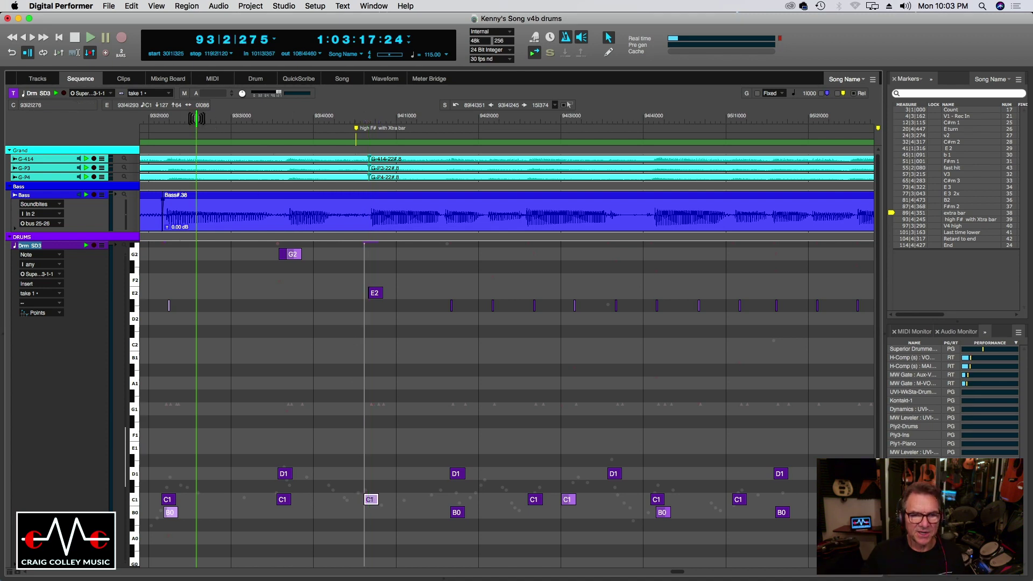
key(space)
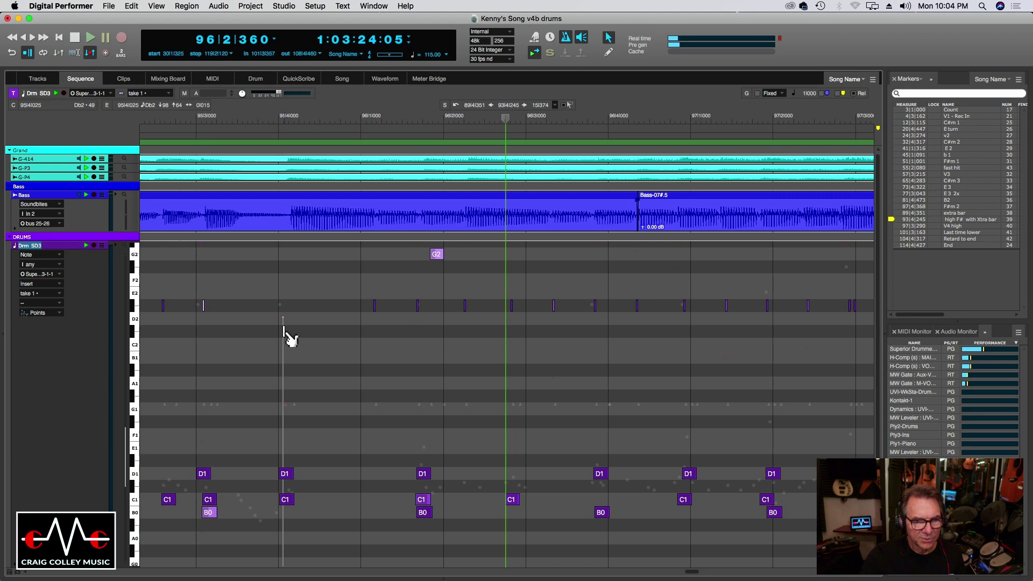
Step: Lengthen the short Db2 hit at 95|4|025 to a duration of 0|062
click(283, 331)
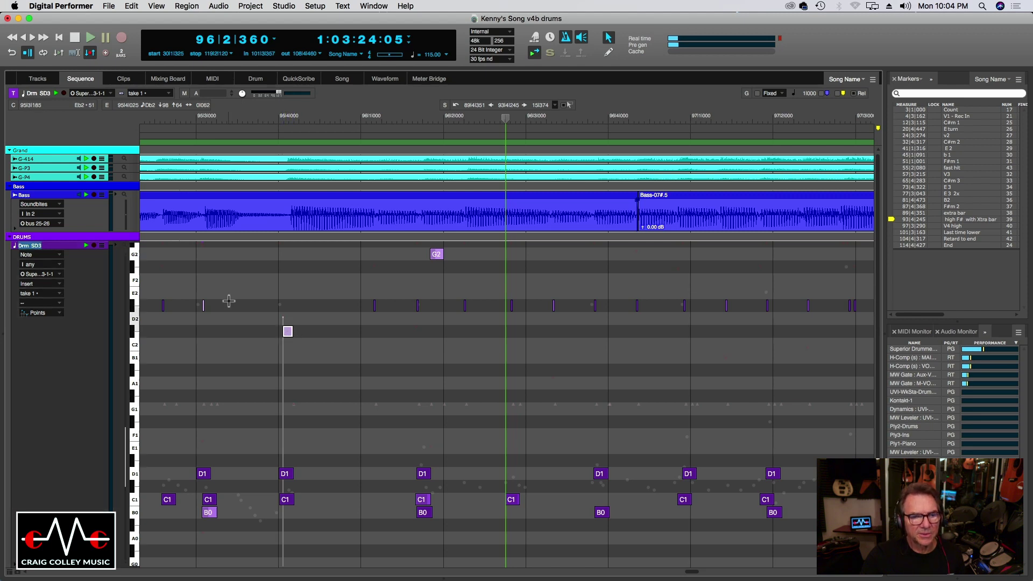
Step: Try velocities of 43 and 89 on the B2 drum note at beat 3 of measure 95, auditioning each
click(206, 305)
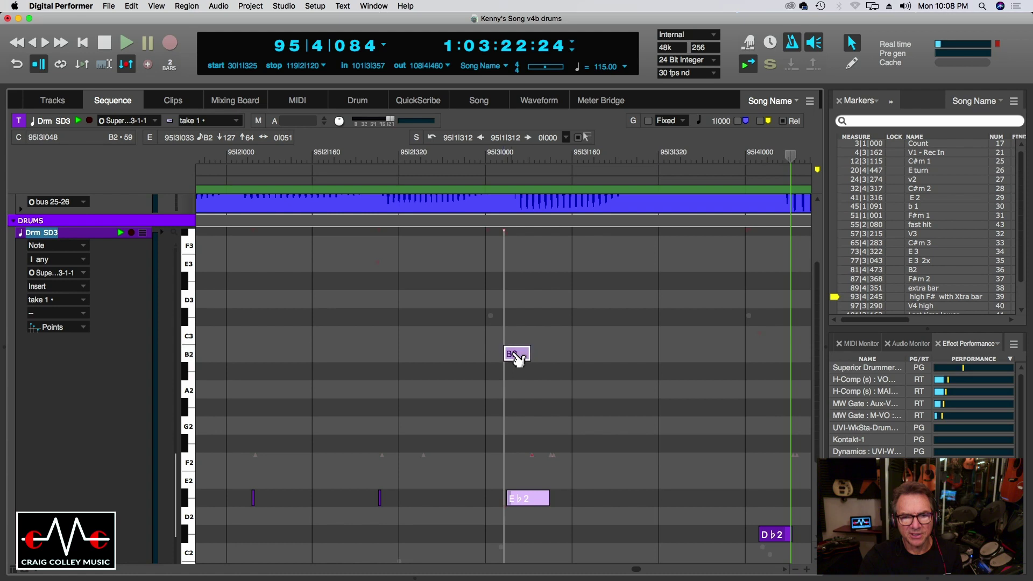
click(228, 139)
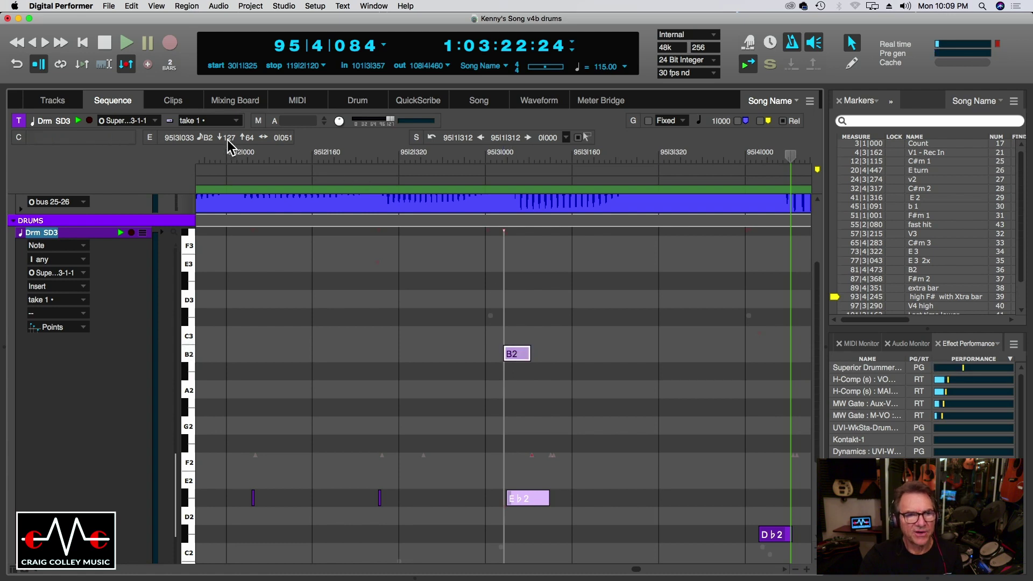
text(104)
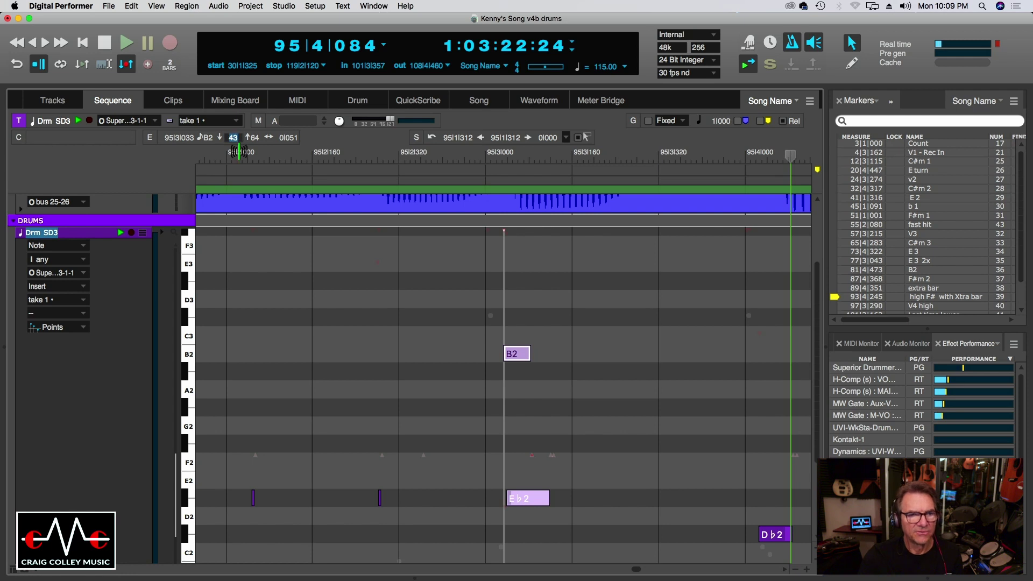
text(43)
key(Return)
click(527, 362)
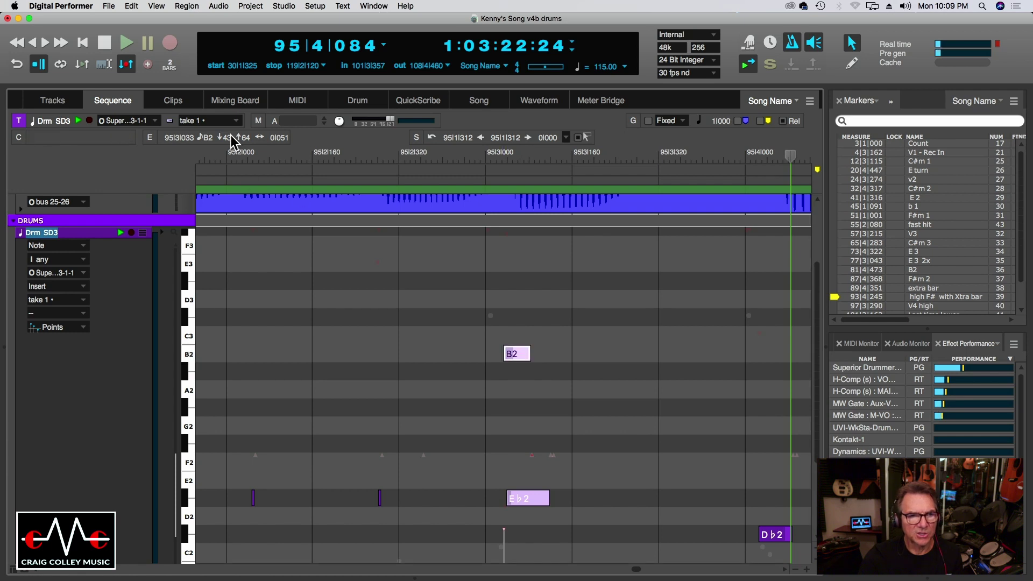
drag(231, 138, 231, 129)
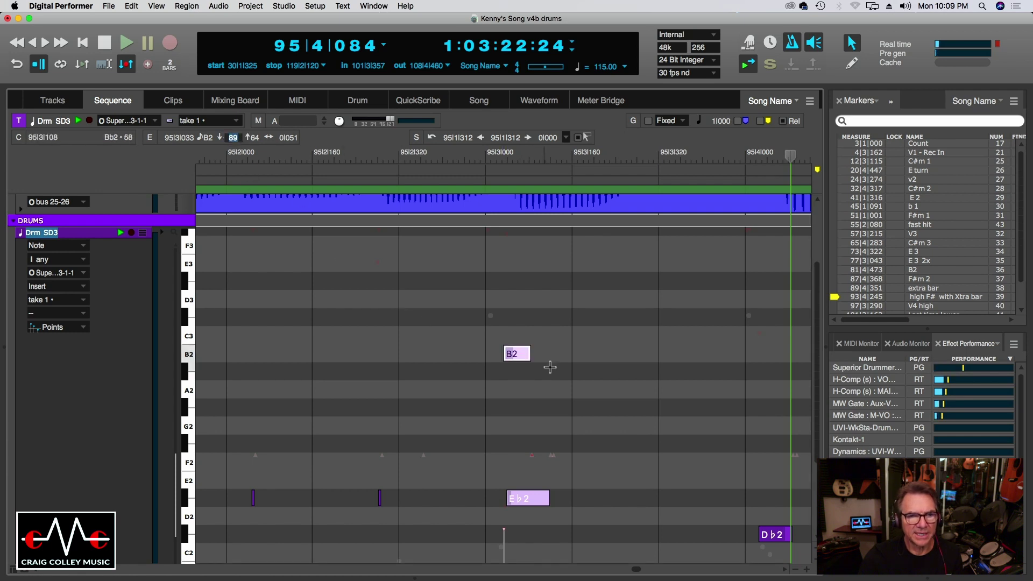
click(522, 365)
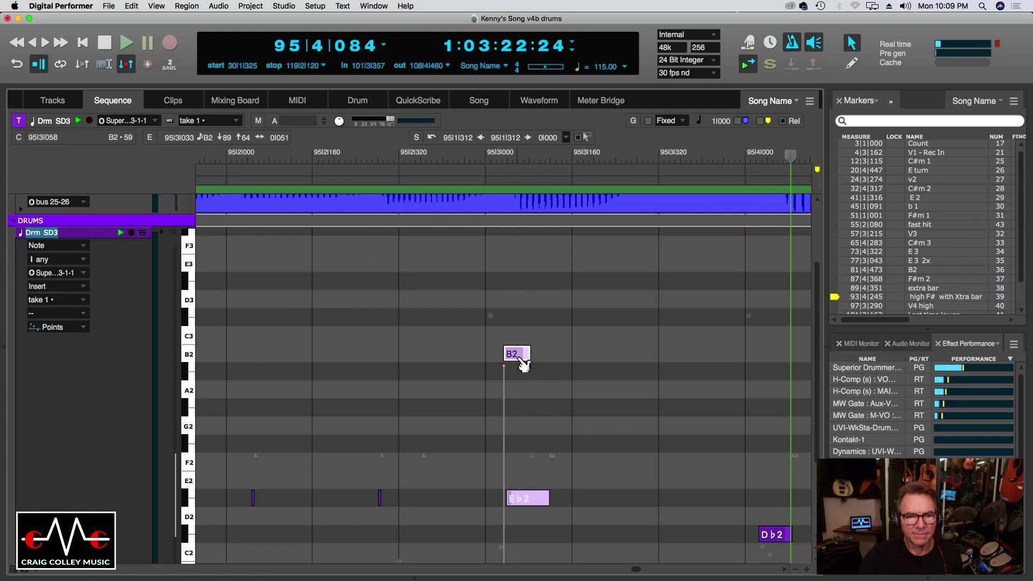
Step: Set the velocity of the B2 drum note at beat 3 of measure 95 to 127
click(227, 138)
text(127)
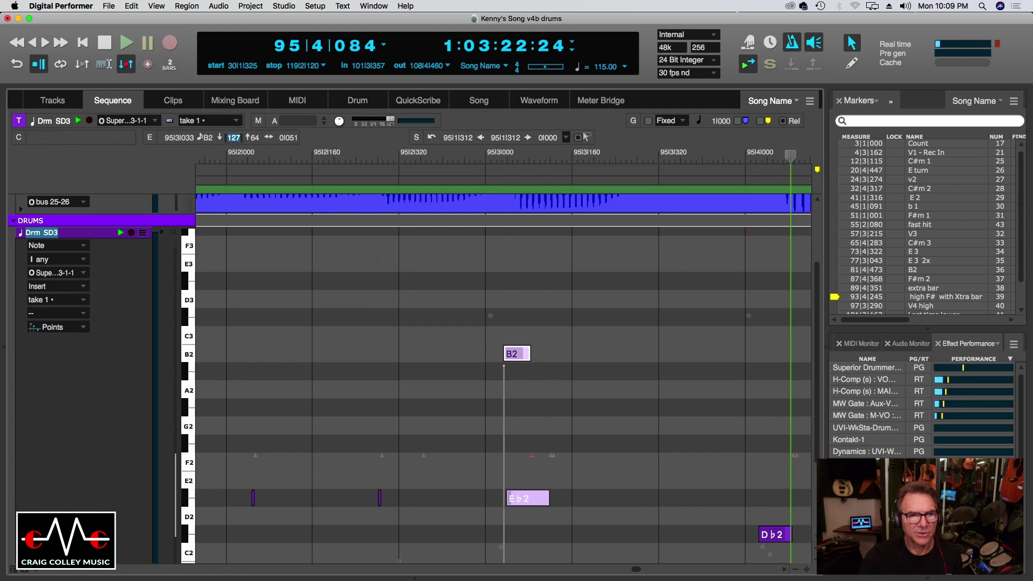
key(Return)
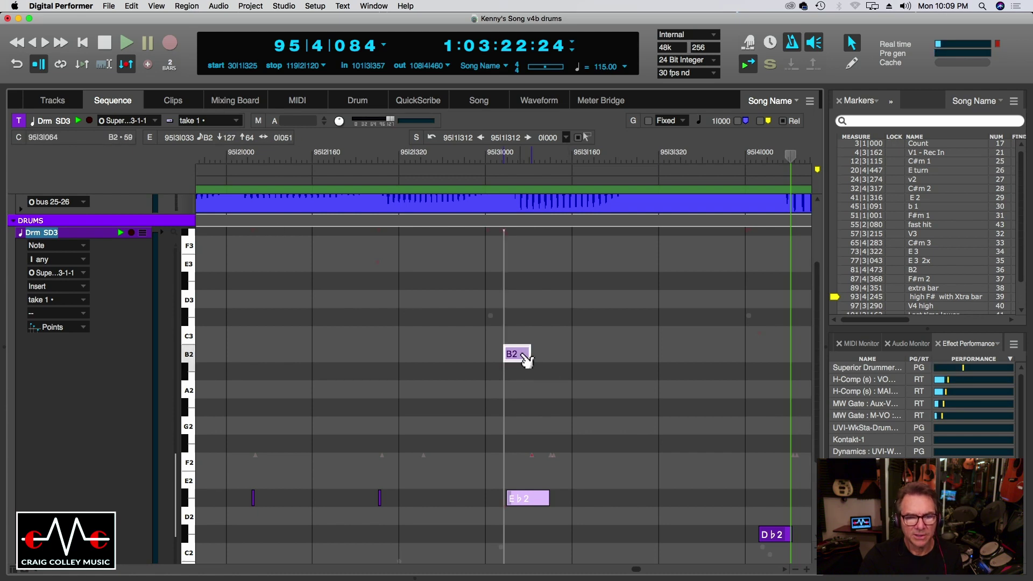
Step: Set the velocity of the Db2 drum note at beat 4 of measure 95 to 127
key(super+bracketright)
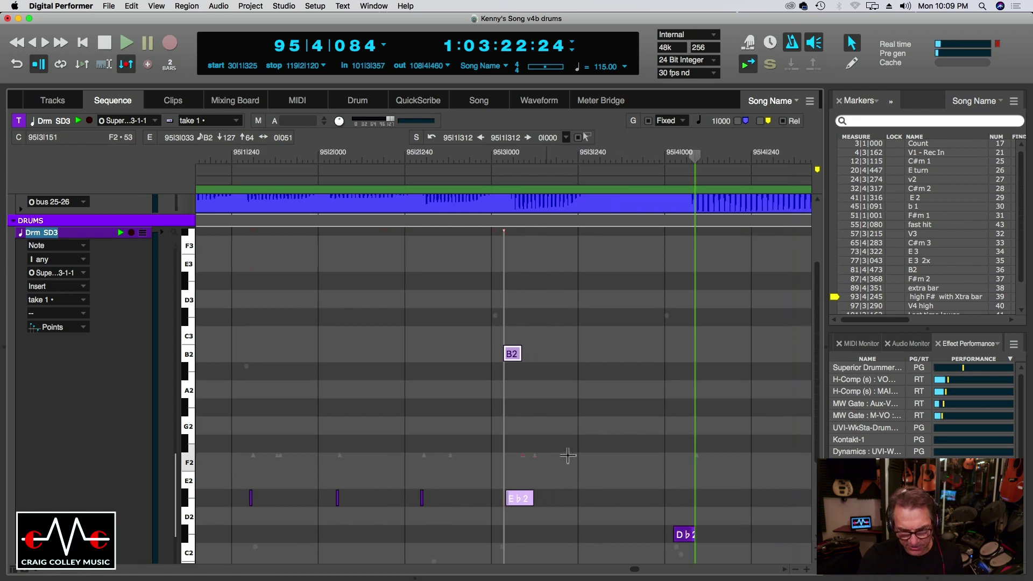
key(super+bracketleft)
drag(817, 322, 818, 427)
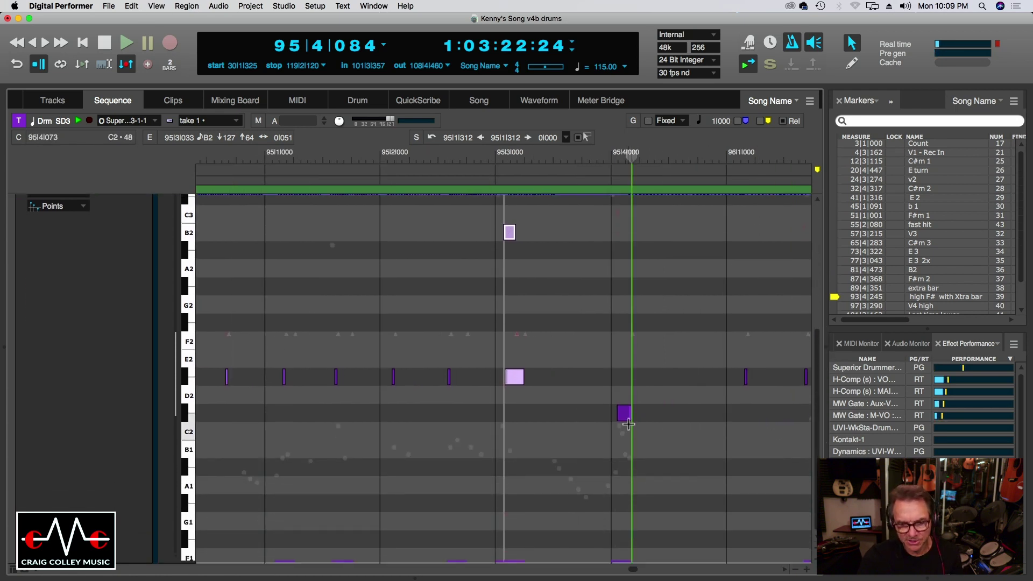
key(super+bracketleft)
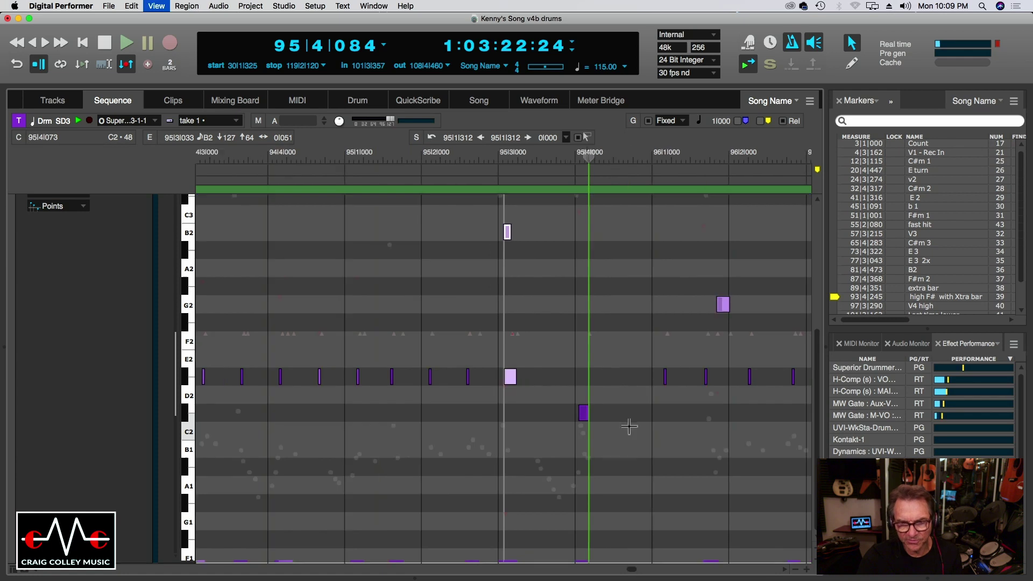
click(582, 414)
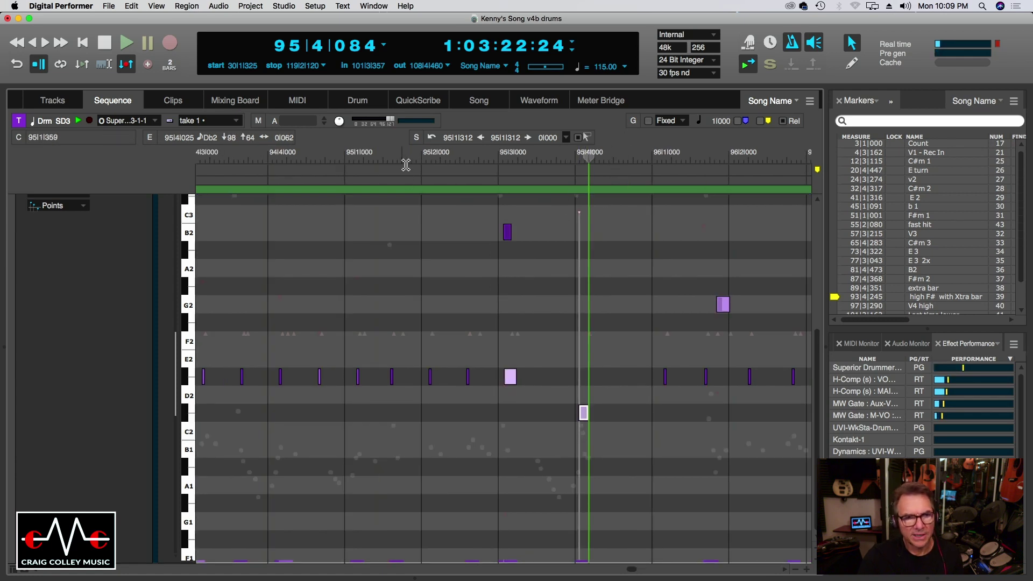
click(235, 139)
text(127)
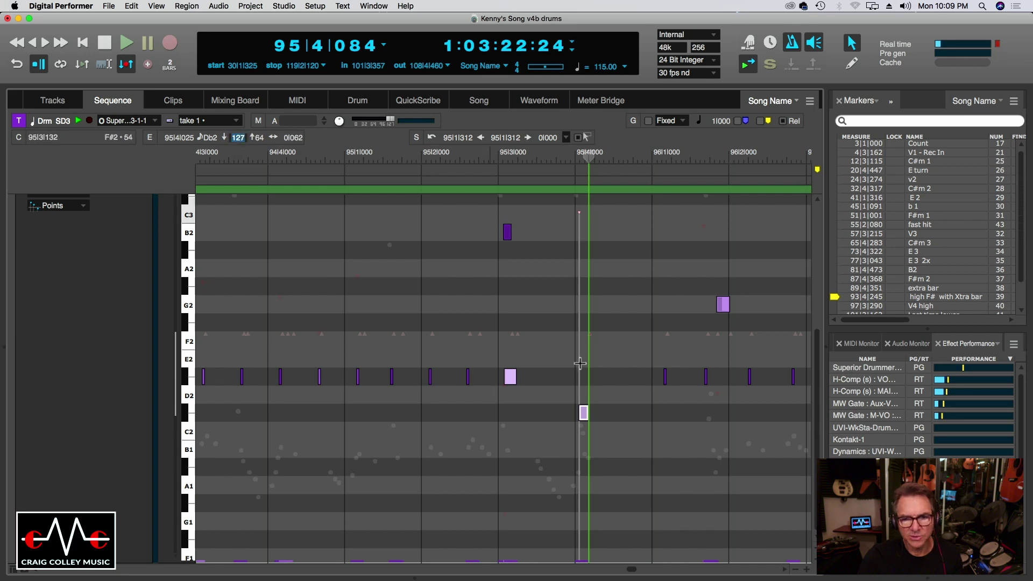
key(Return)
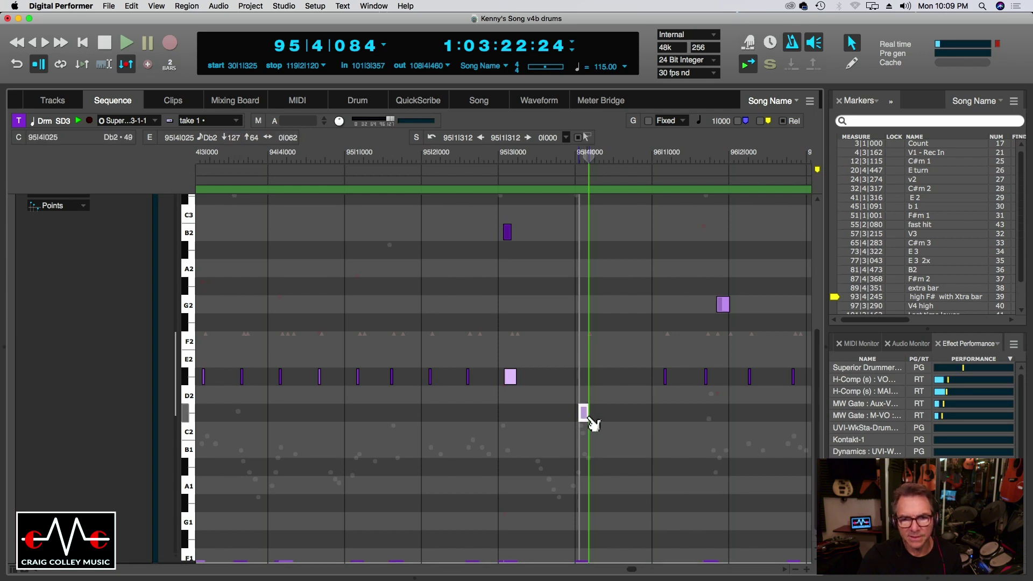
Step: Play the sequence from beat 2 of measure 95 to hear the edited B2 and Db2 hits
click(436, 156)
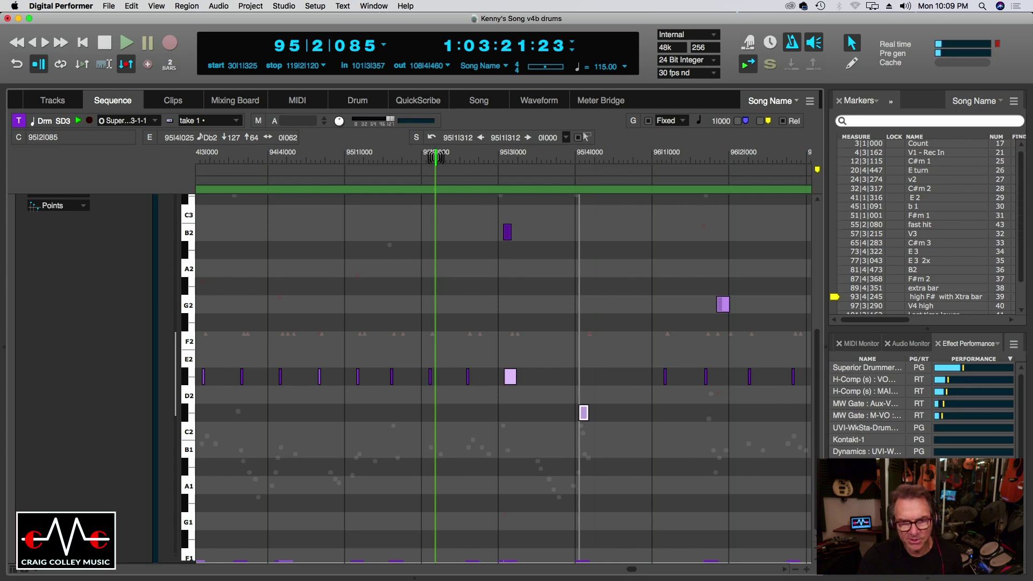
key(super+bracketright)
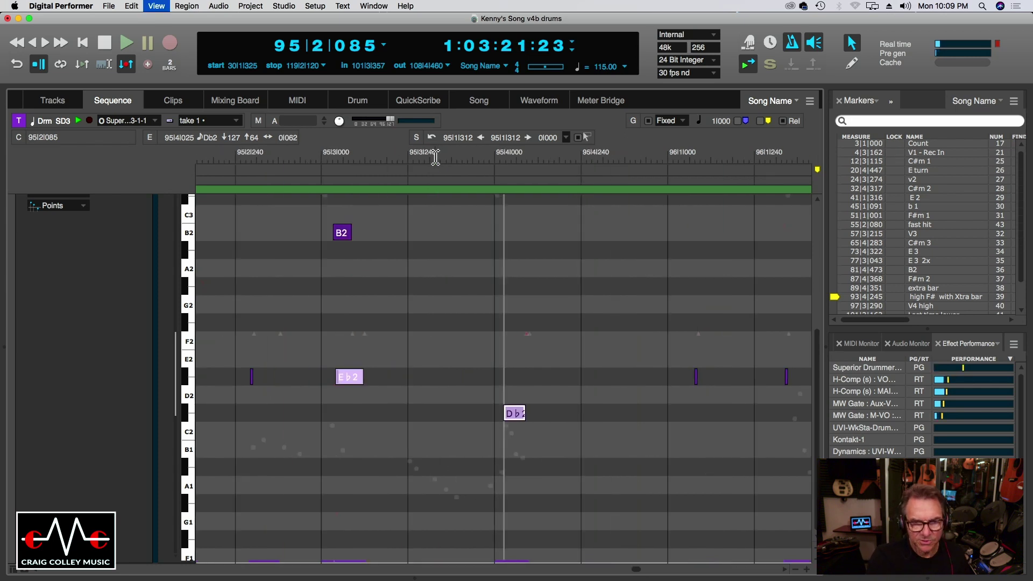
key(ctrl+super+minus)
key(ctrl+super+minus)
key(ctrl+super+minus)
key(ctrl+super+minus)
key(ctrl+super+minus)
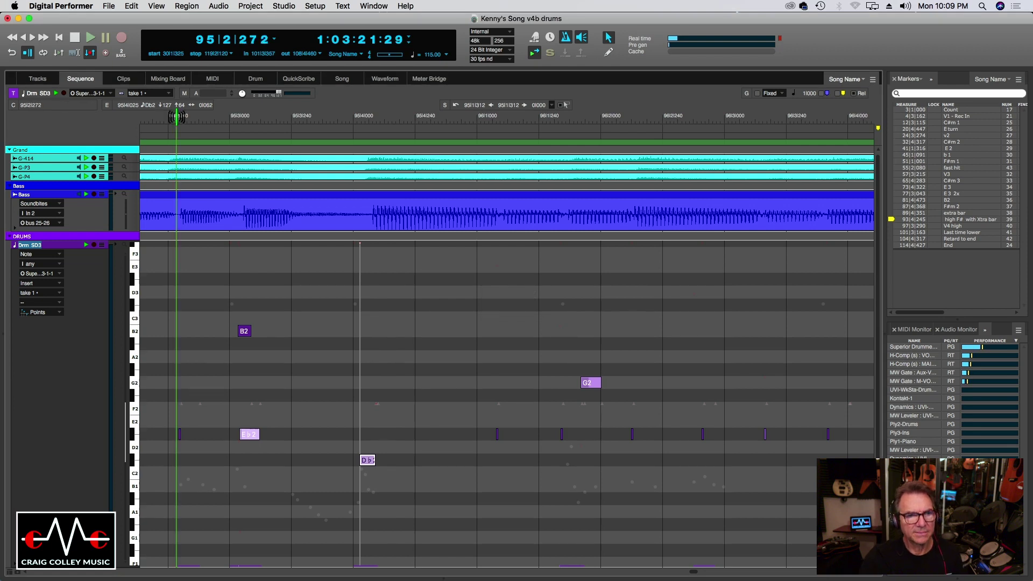
key(space)
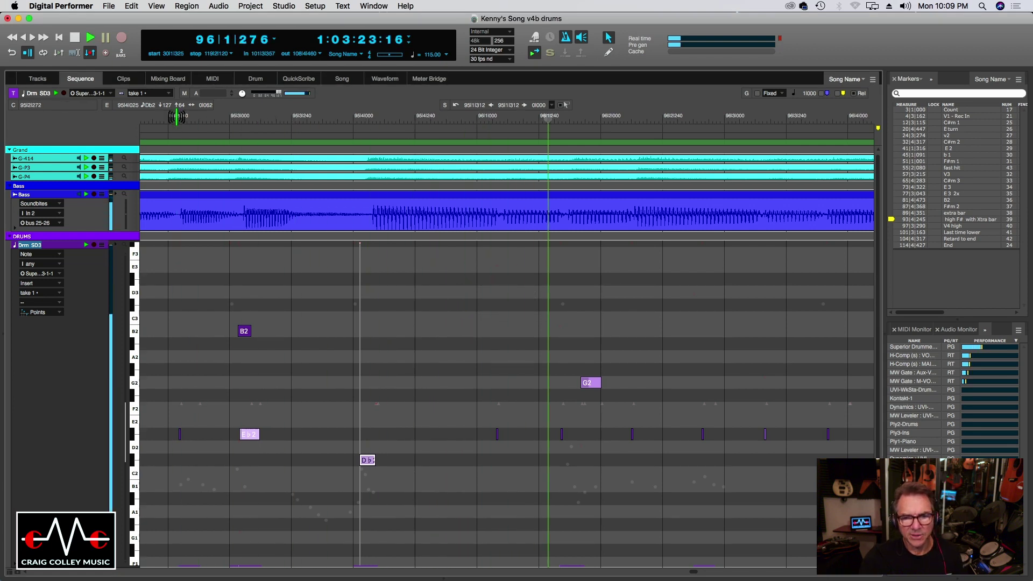
Step: Play back from beat 1 of measure 97 with the lower drum notes in view
key(super+bracketleft)
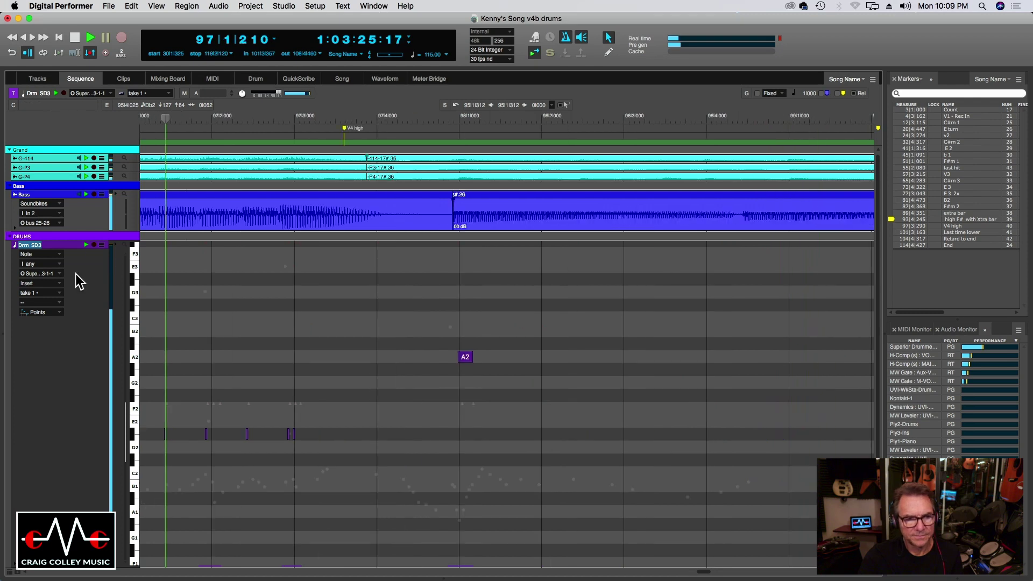
drag(128, 429, 127, 450)
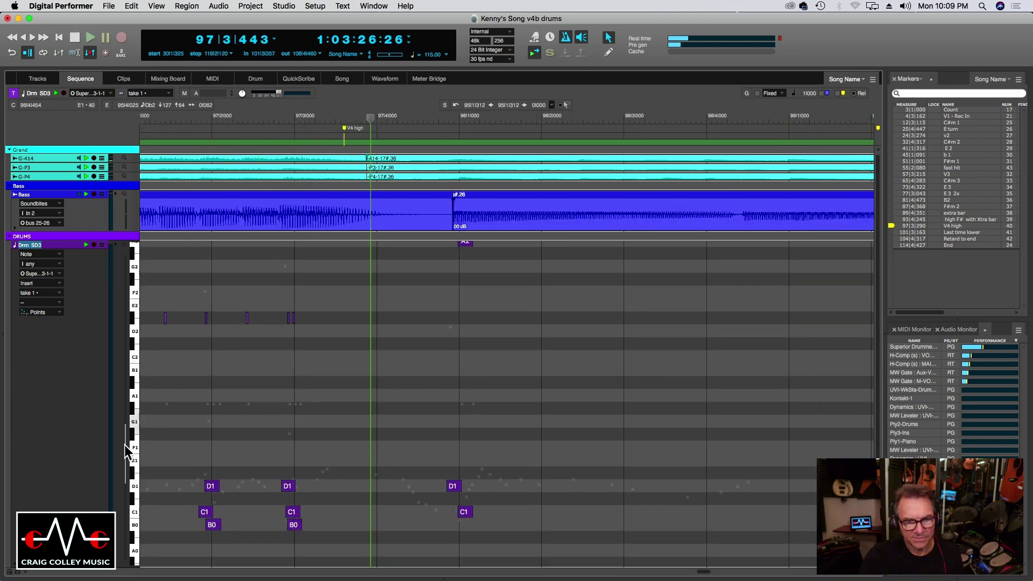
click(164, 123)
key(space)
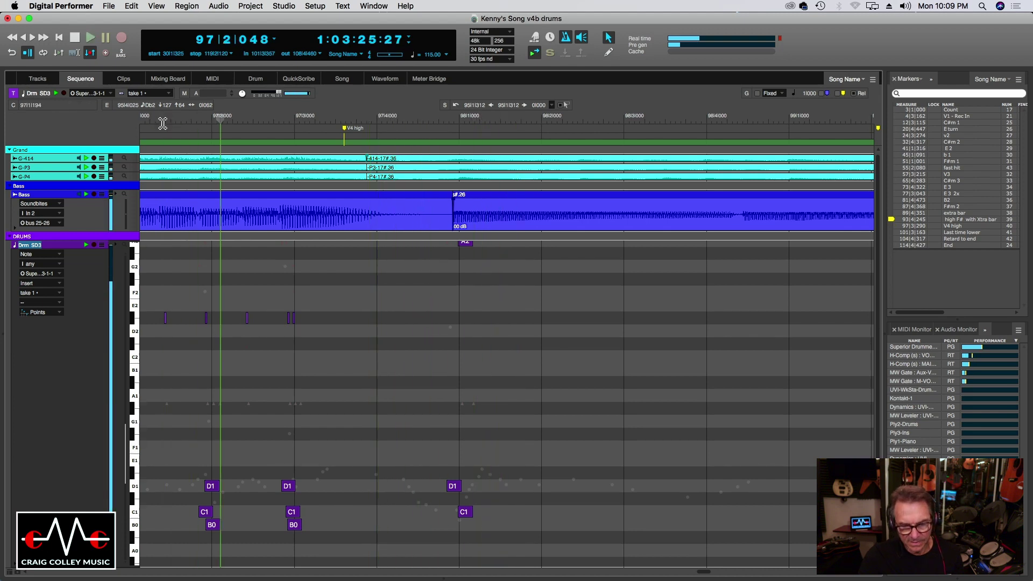
Step: Play the drum part from measure 95 into measure 98, past the V4 high marker
key(super+bracketleft)
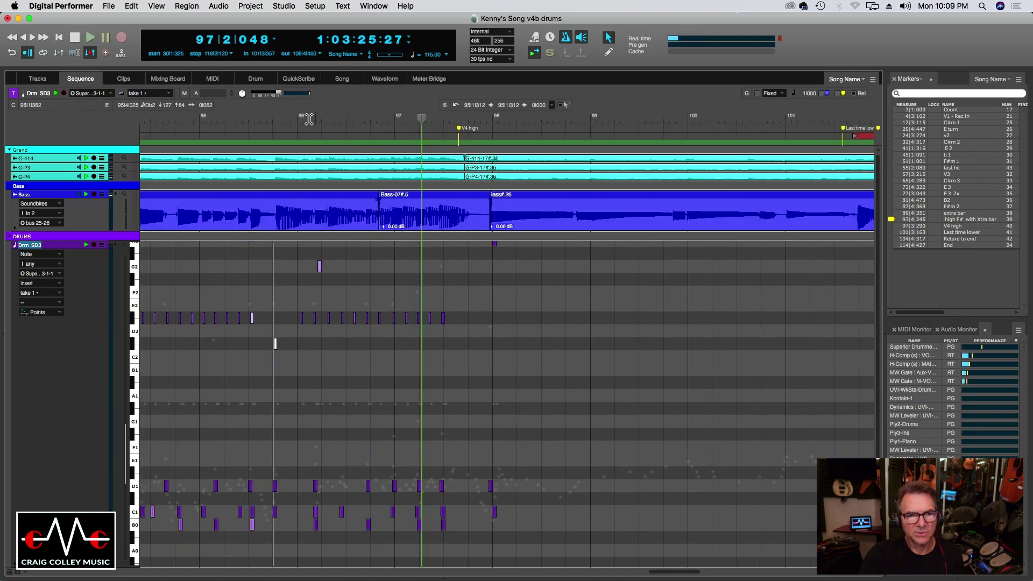
click(295, 116)
click(239, 119)
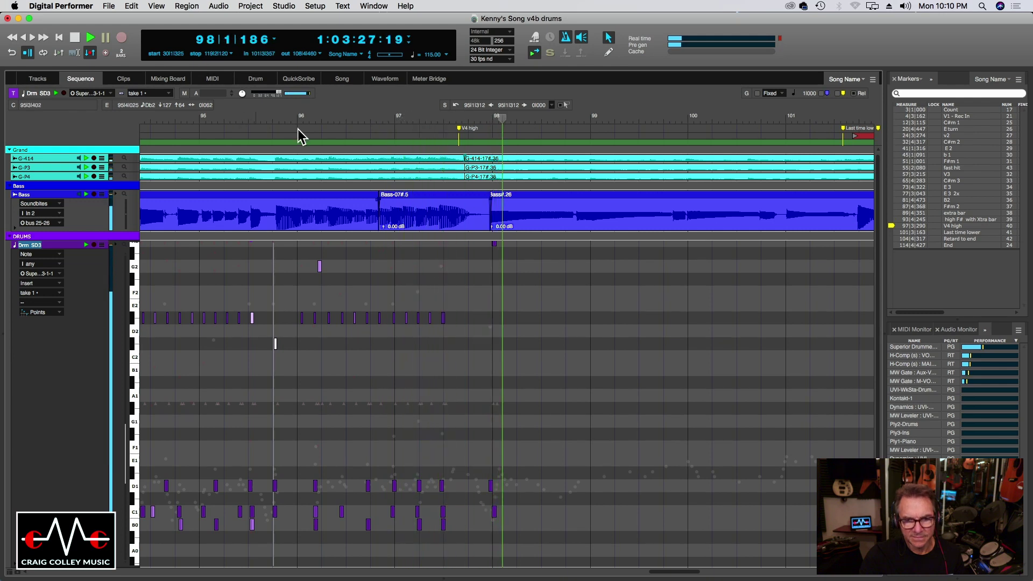
key(space)
Step: Play the passage from beat 3 of measure 96 and replay the end of measure 97 around the V4 high marker
click(359, 119)
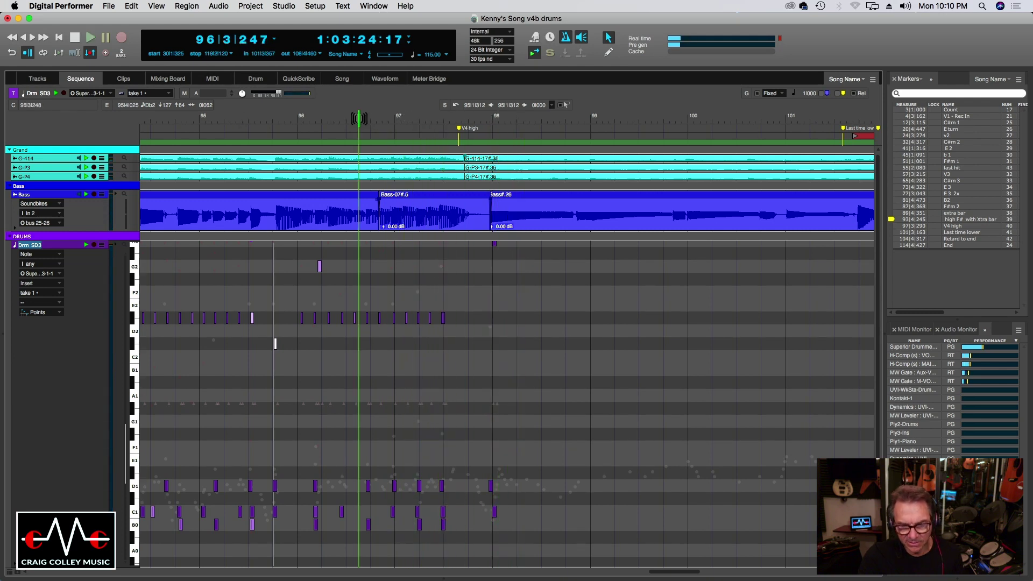
key(super+bracketright)
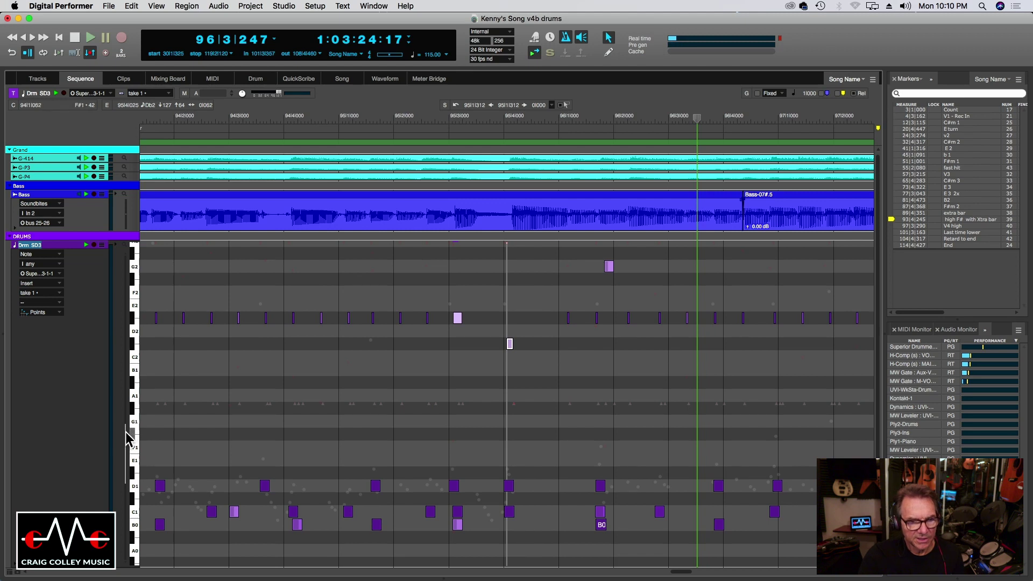
scroll(128, 450, down, 2)
scroll(127, 449, down, 1)
key(space)
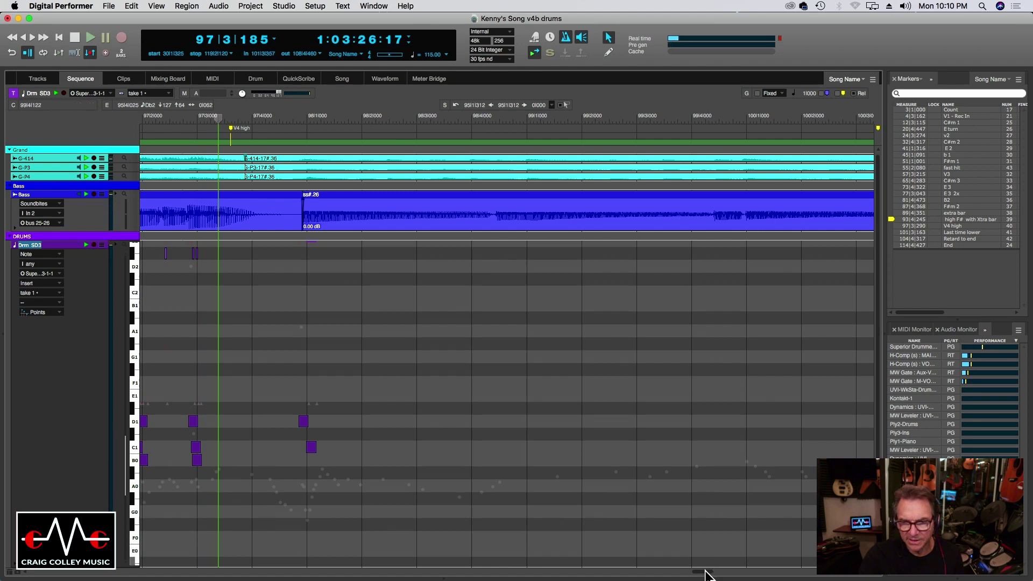
drag(706, 574, 695, 574)
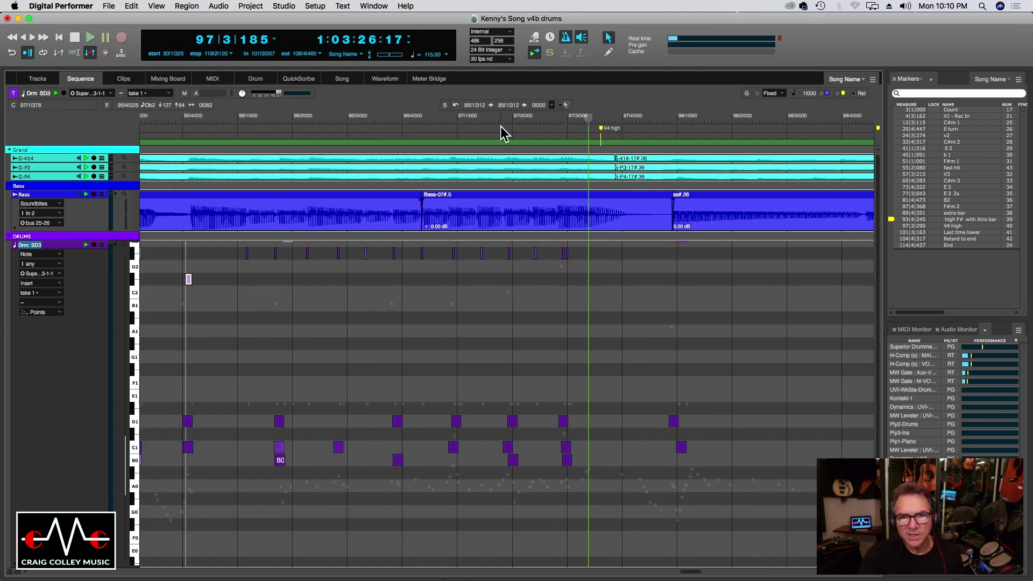
key(space)
Step: Cut out the short sliver of bass audio just before the note attack at beat 4 of measure 95
key(super+bracketright)
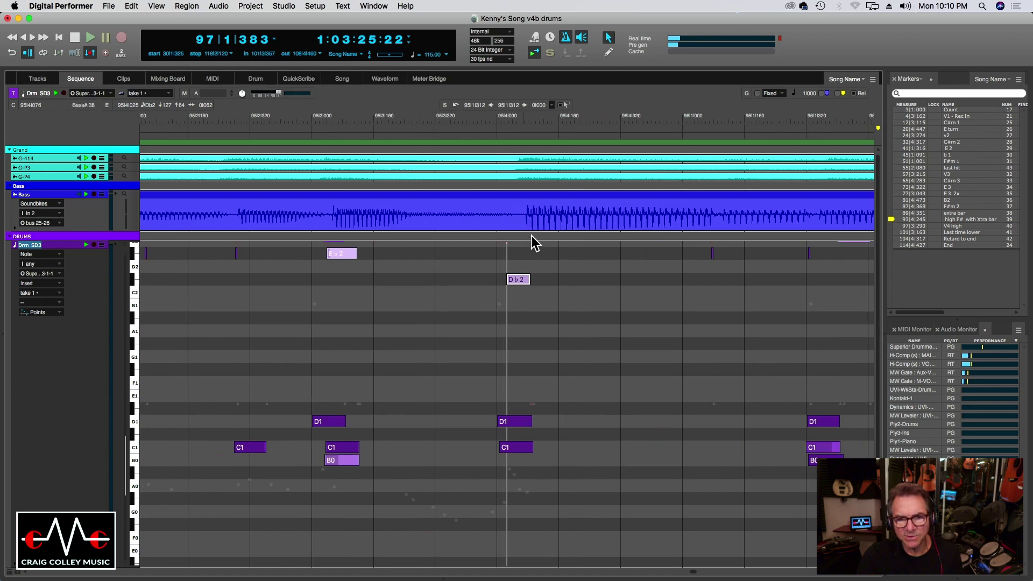
click(512, 123)
click(526, 211)
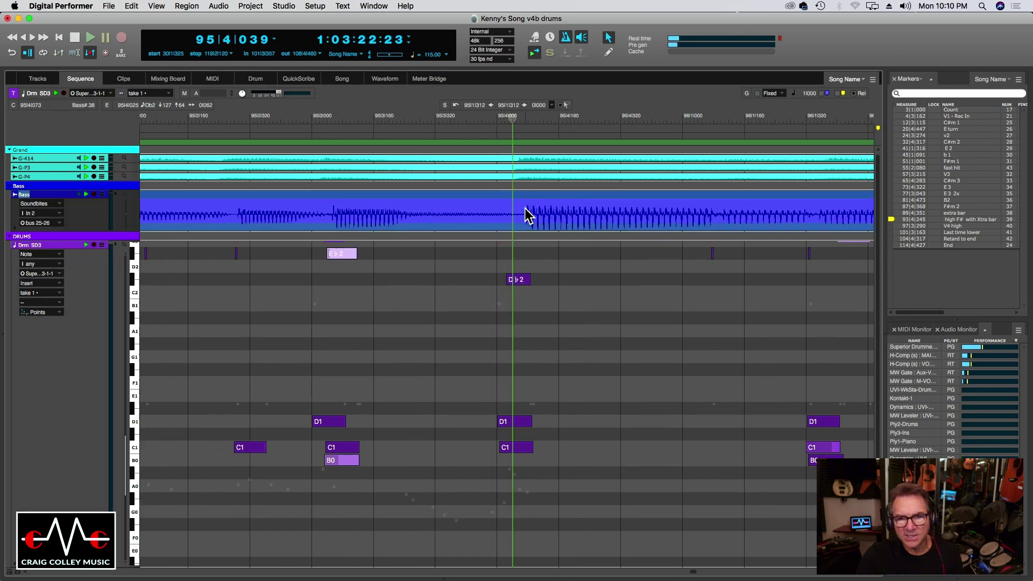
key(Delete)
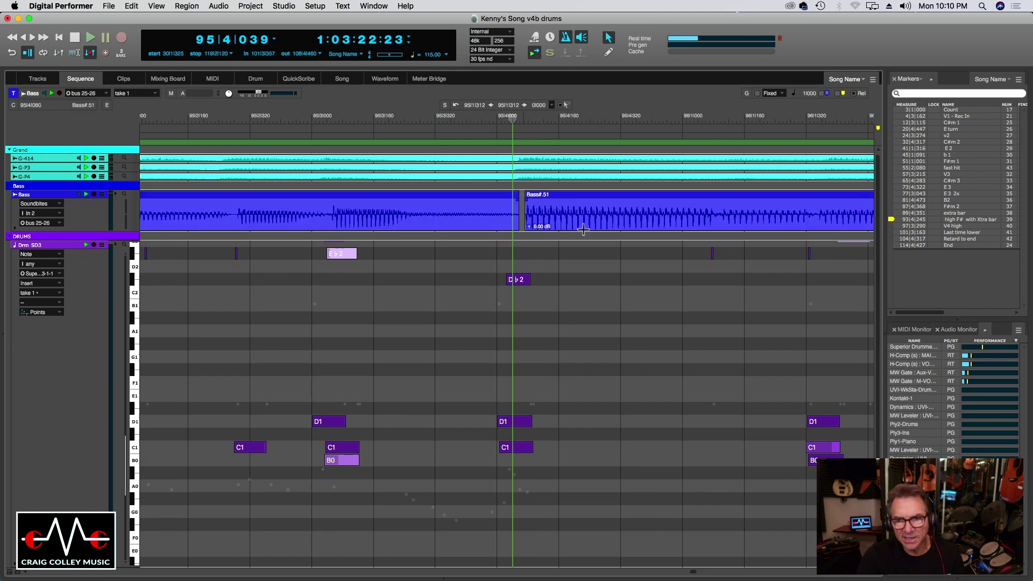
Step: Split the bass soundbite just before the next note, at about beat 1 of measure 96
click(722, 223)
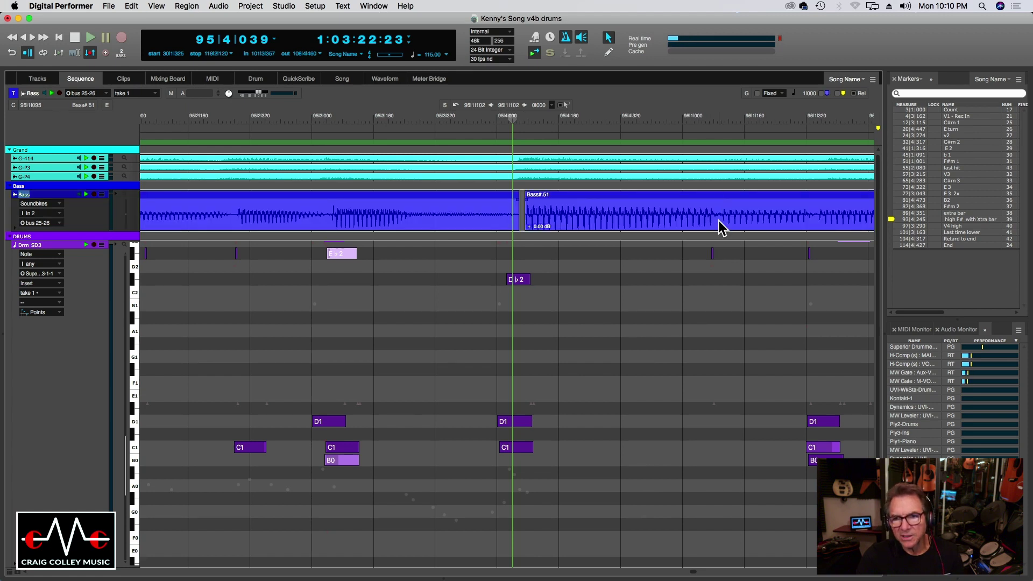
click(722, 227)
key(super+y)
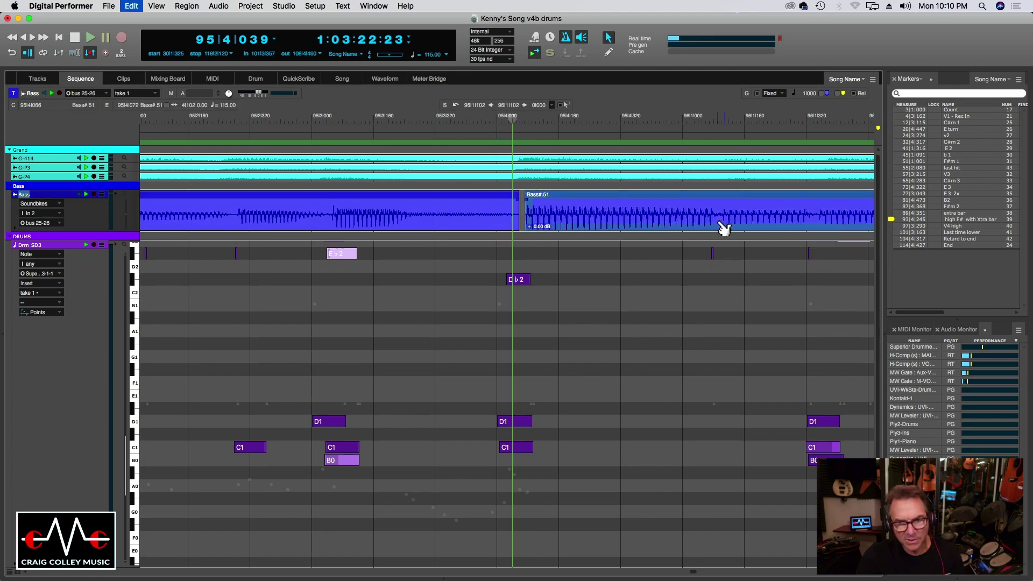
double_click(718, 222)
key(super+y)
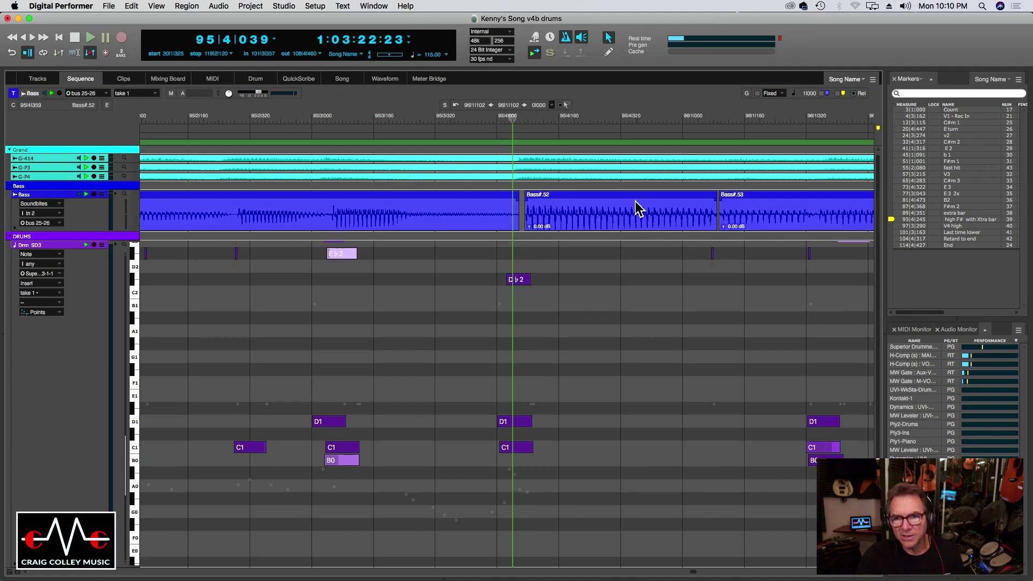
Step: Shift the isolated bass note earlier to start at 95|4|051 and audition it from beat 3 of measure 95
drag(628, 211, 621, 211)
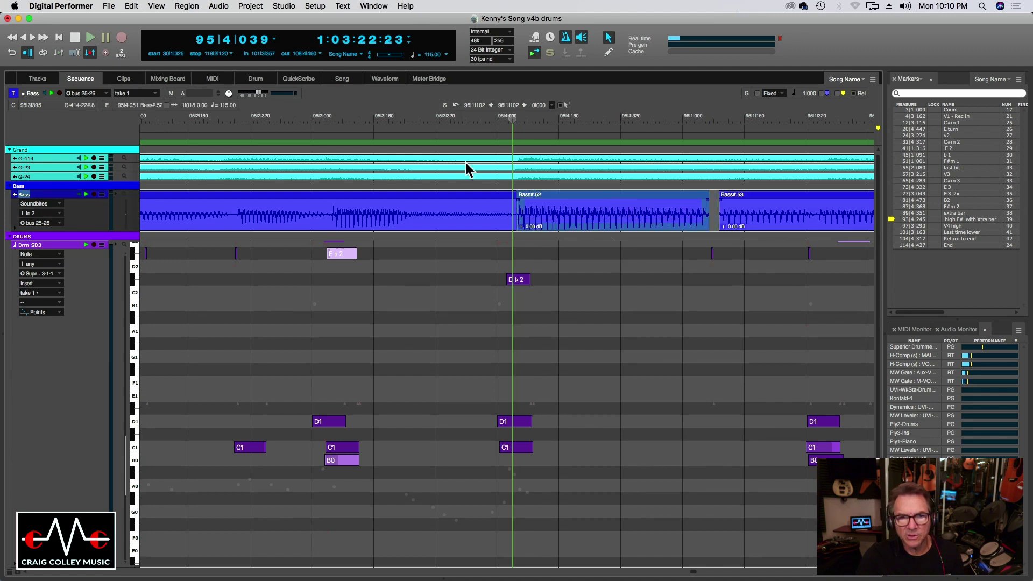
click(348, 122)
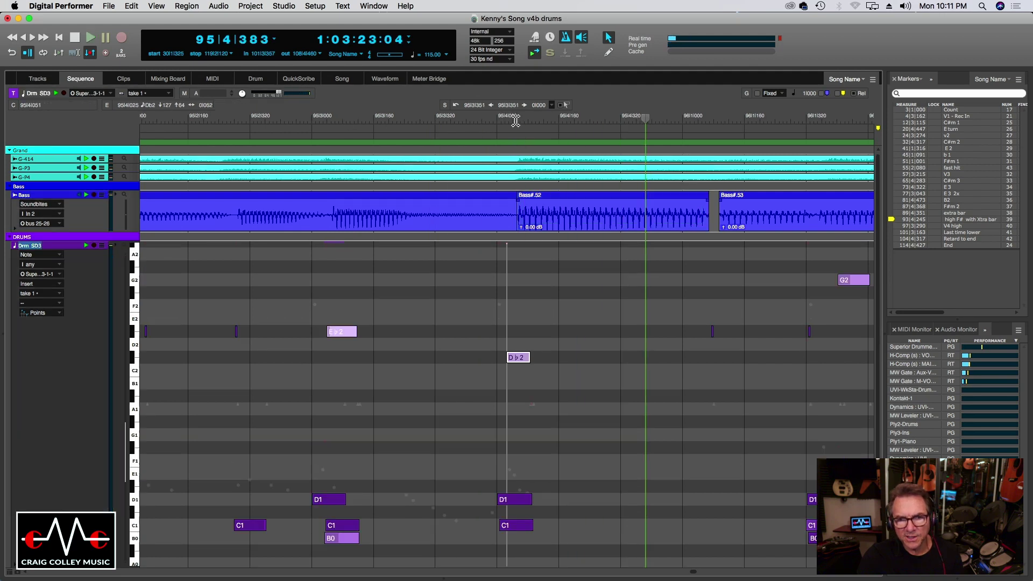
Step: Shift the D♭2, D1 and C1 drum hits at beat 4 of measure 95 later, starting D1 at 95|4|033, and audition them
click(518, 357)
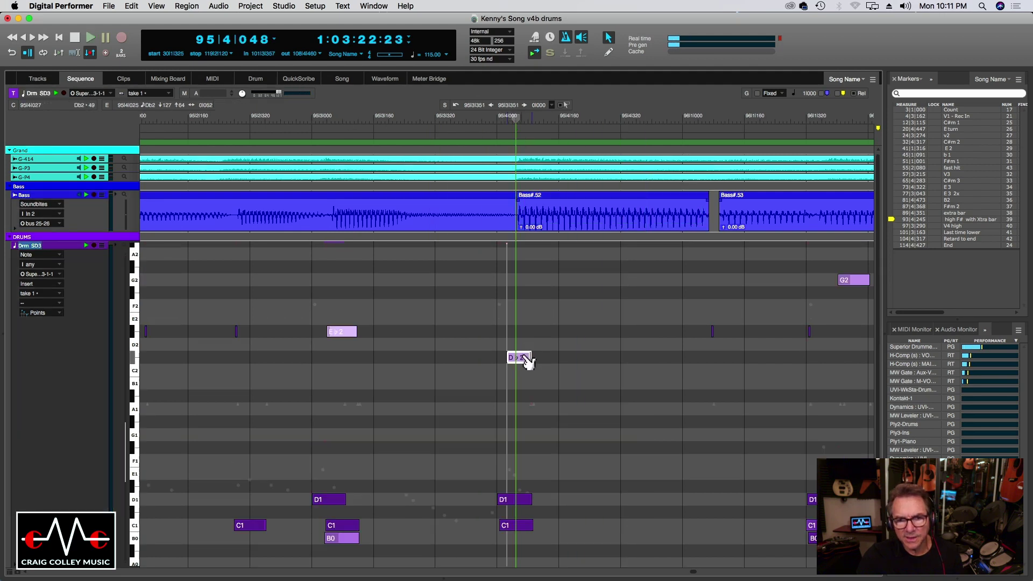
drag(532, 362, 537, 362)
drag(490, 482, 535, 544)
drag(533, 500, 542, 503)
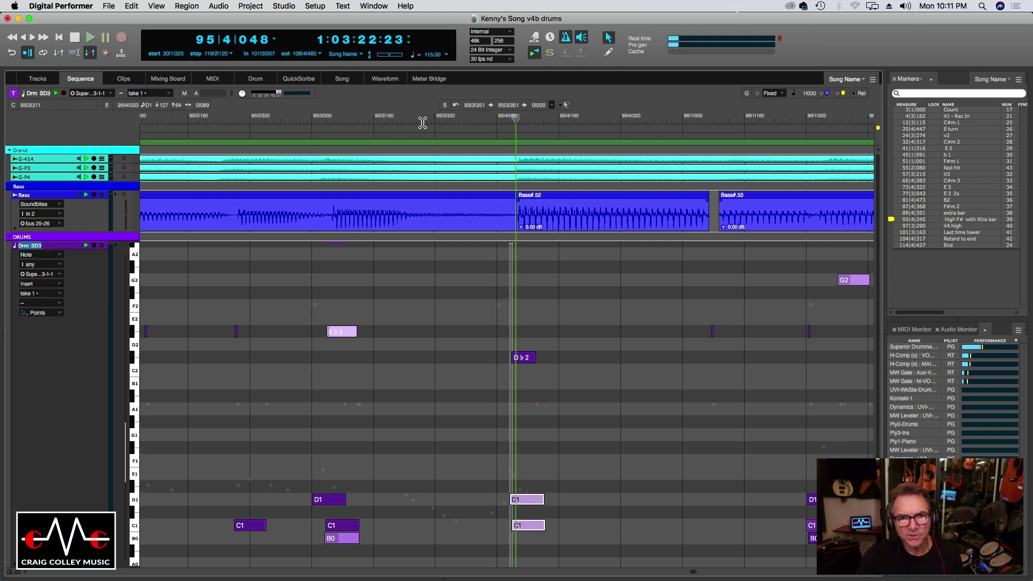
click(393, 120)
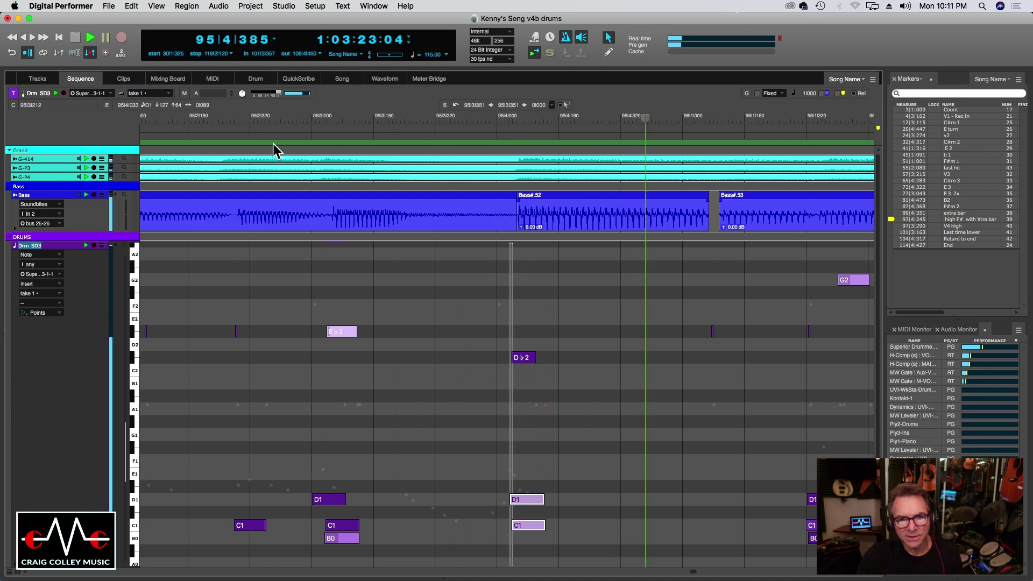
Step: Compare the beat 4 hits before and after the shift by undoing it, playing from beat 3 of measure 95, and restoring it
key(Left)
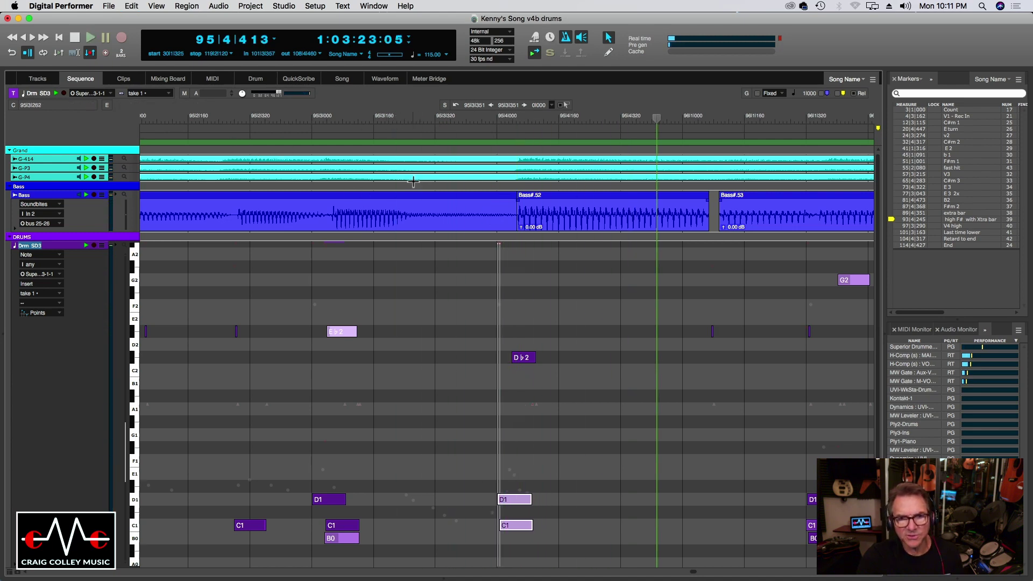
click(329, 132)
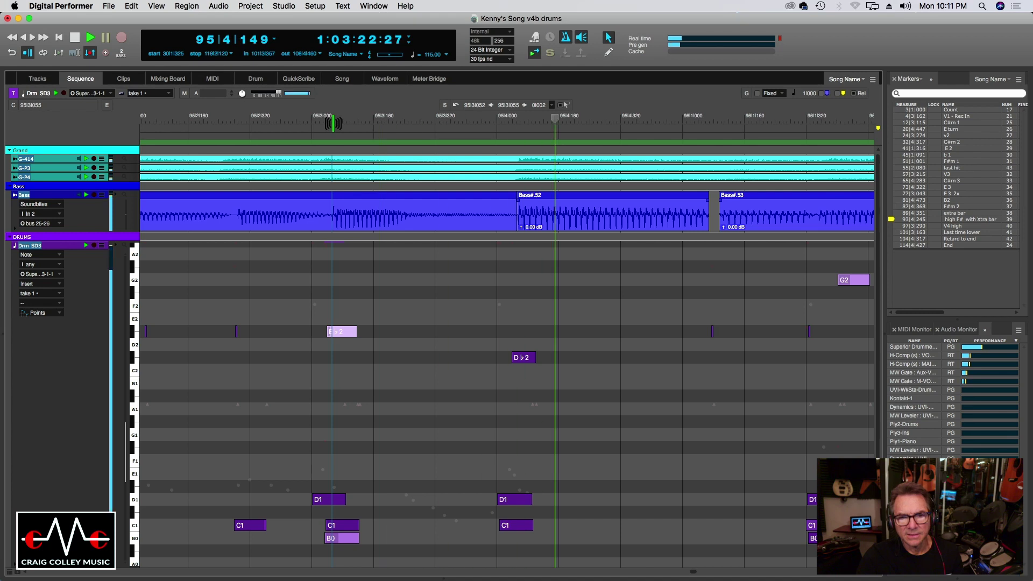
key(Right)
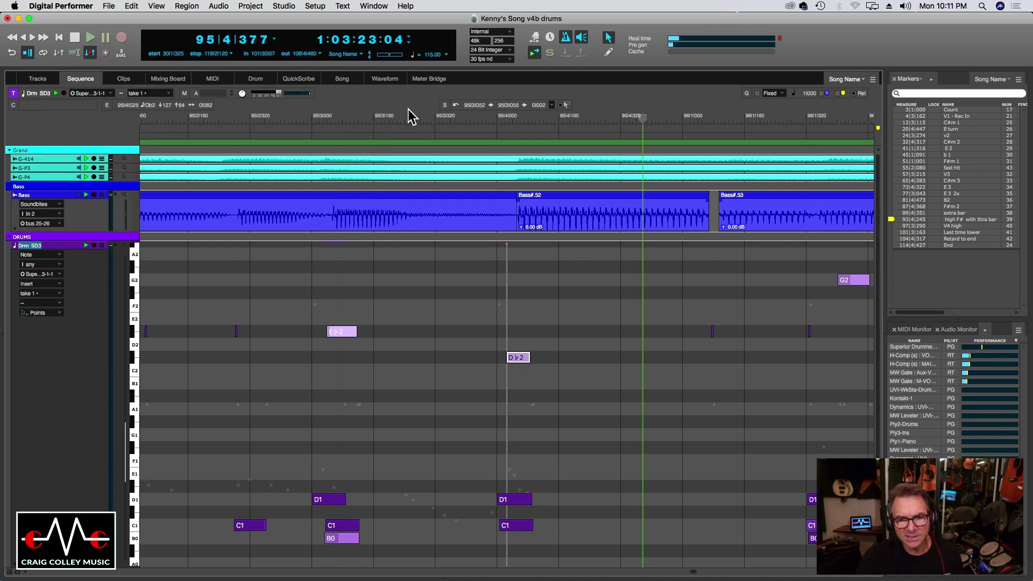
key(super+z)
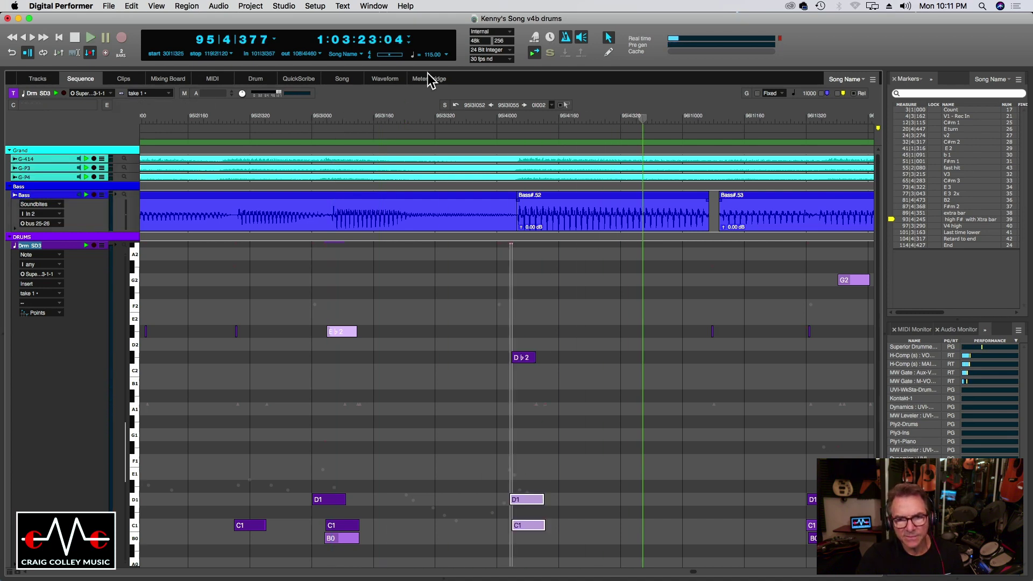
click(339, 120)
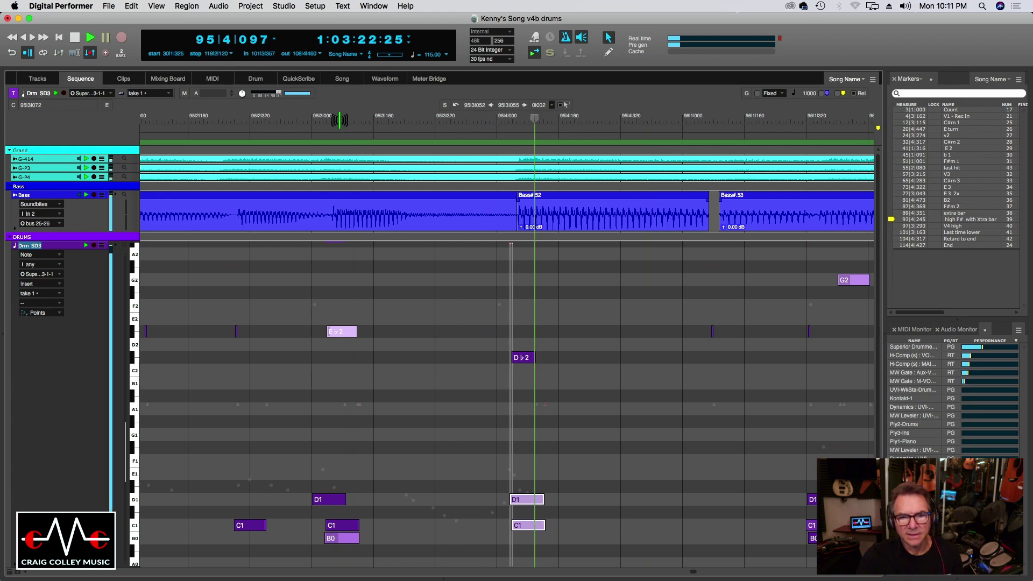
Step: Play from 95|2|162 into measure 97 and replay the passage from late in beat 4 of measure 96
click(189, 119)
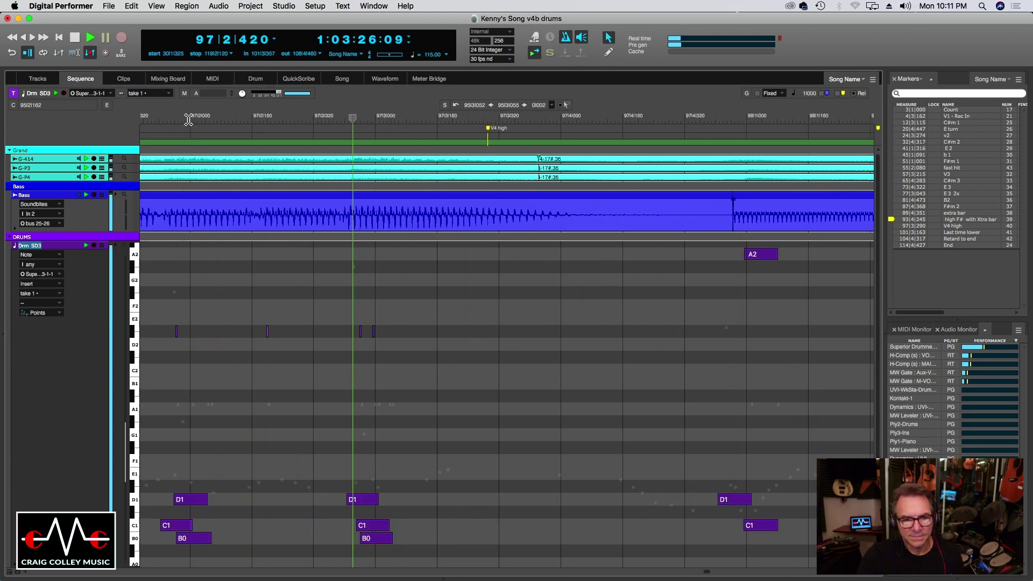
key(space)
mouse_move(690, 579)
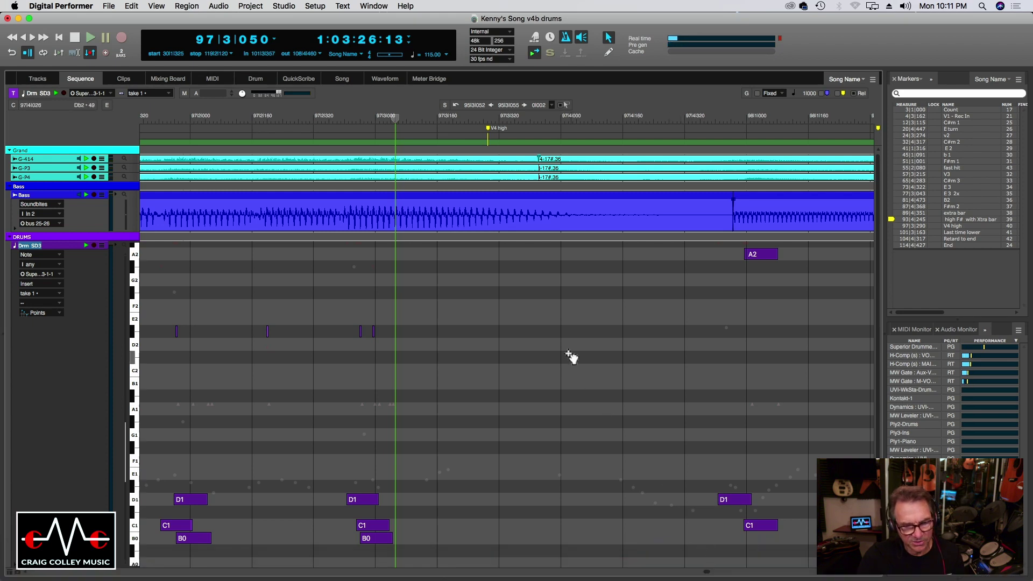
drag(414, 408, 718, 336)
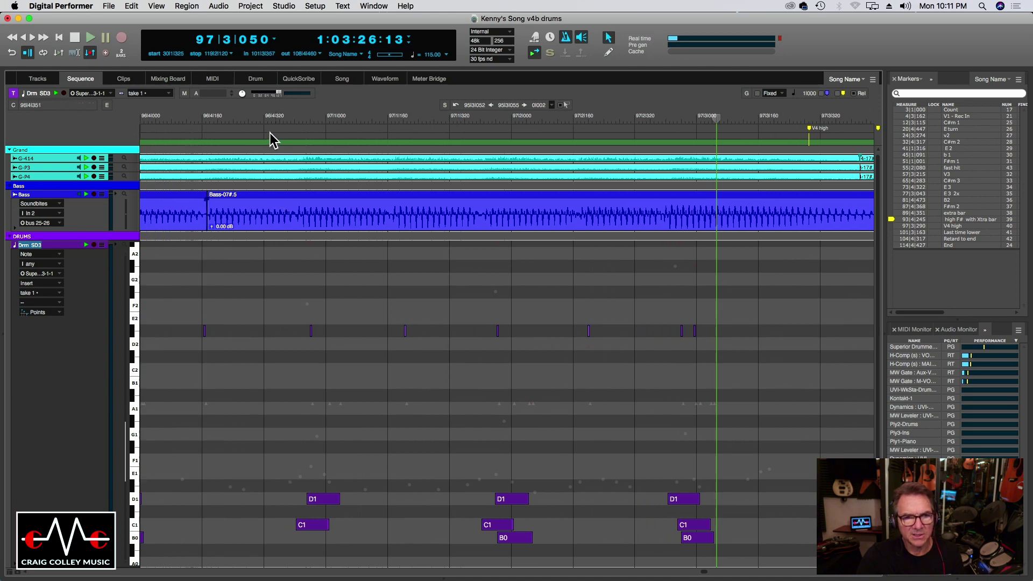
click(251, 113)
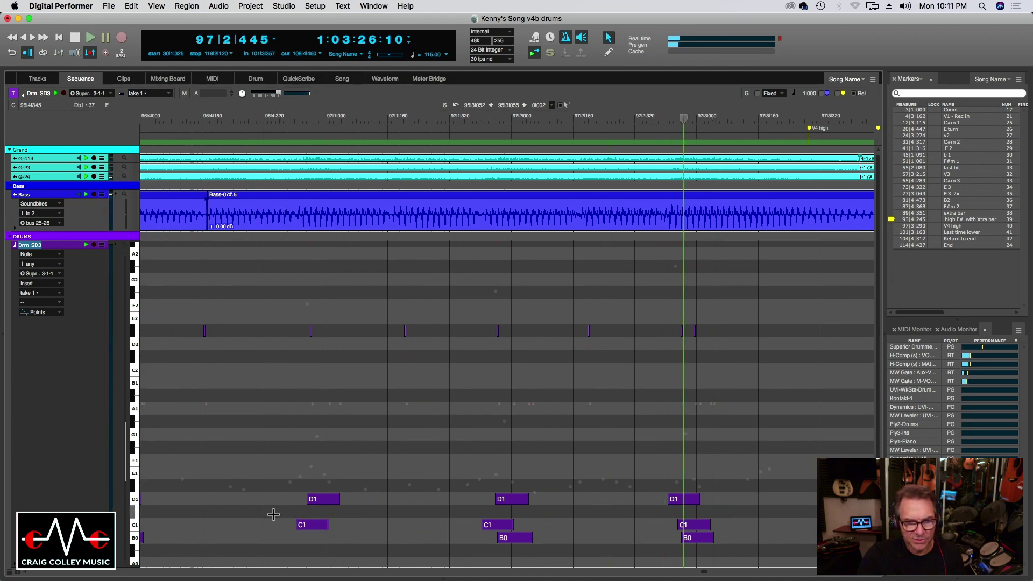
Step: Shift the three C1 kick notes leading into beats 1, 2 and 3 of measure 97 together, starting the first at 96|4|407
drag(274, 515, 702, 530)
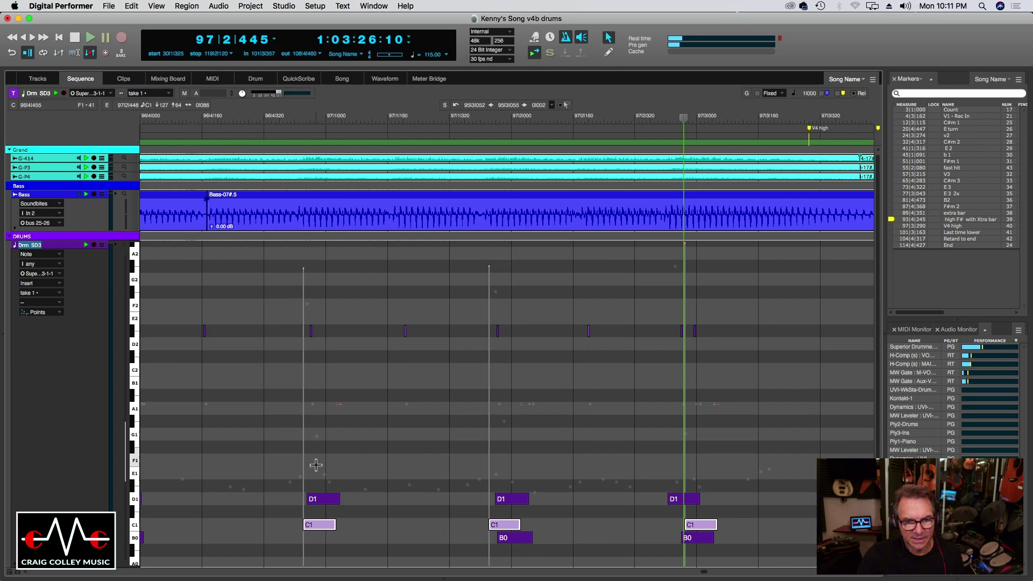
click(298, 121)
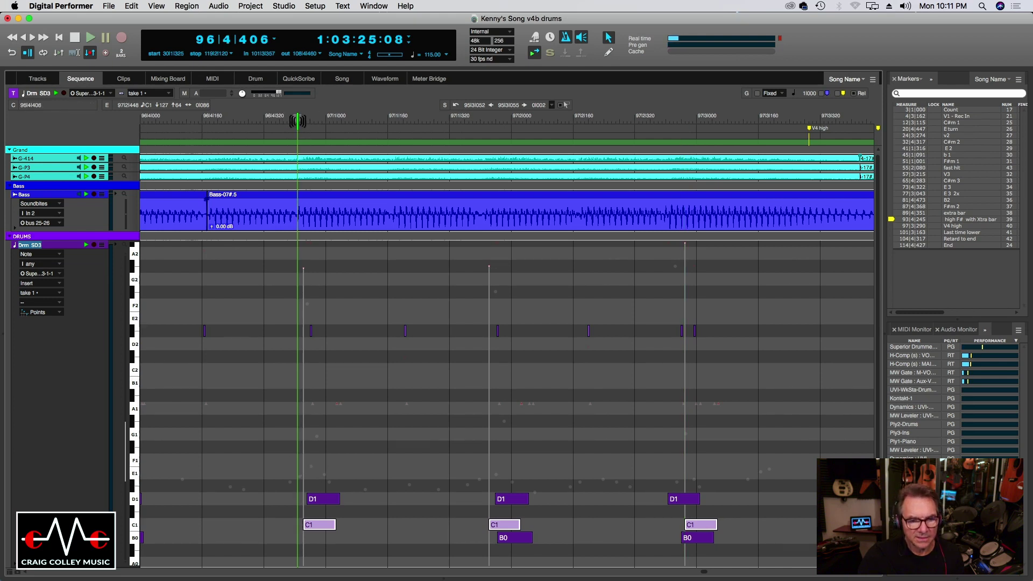
drag(319, 530, 315, 529)
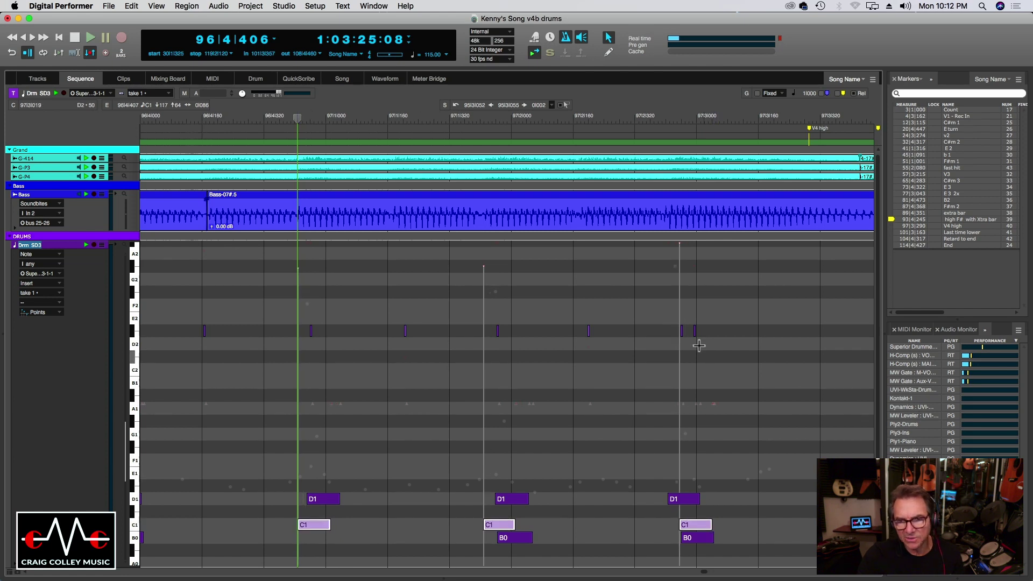
Step: Align the hits just before beat 3 of measure 97 with the bass, placing C1 at 97|2|416 and D1 at 97|2|419
click(690, 544)
drag(693, 529, 687, 529)
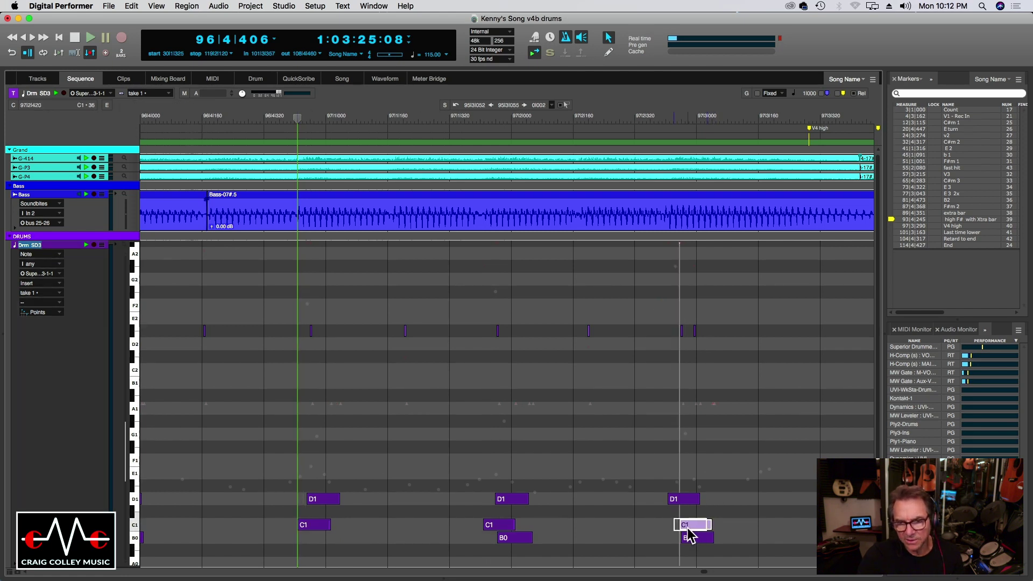
click(665, 119)
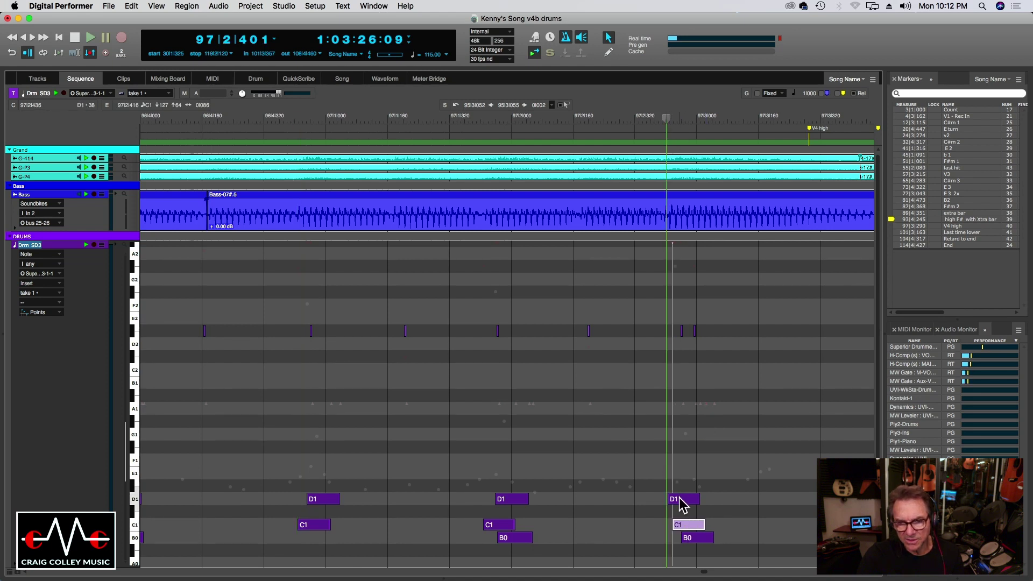
drag(683, 505, 687, 506)
Step: Move the two preceding D1 hits earlier to 97|1|410 and 96|4|415, and audition from 96|4|047
click(496, 499)
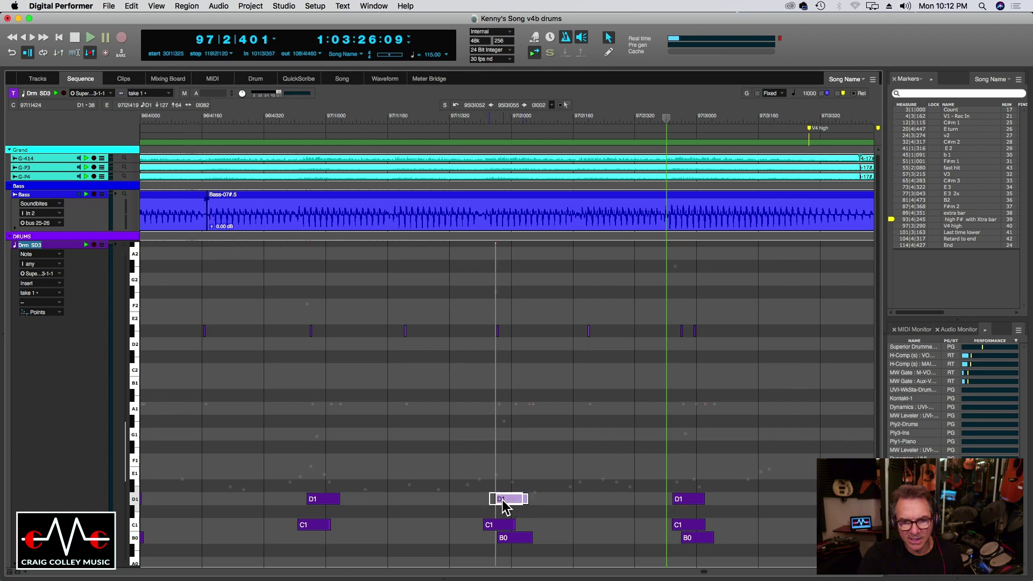
drag(497, 499, 485, 499)
drag(326, 506, 320, 505)
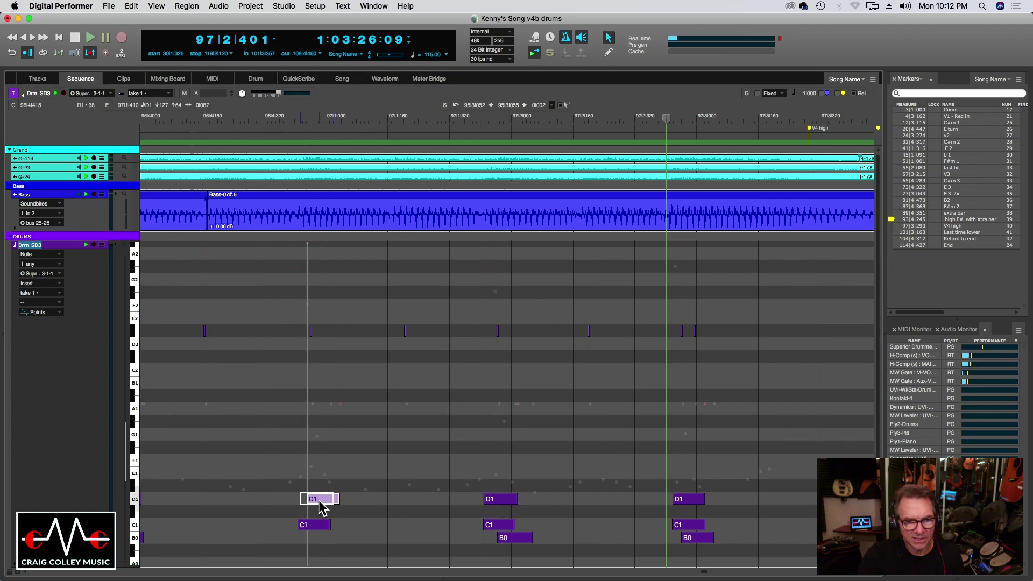
click(159, 113)
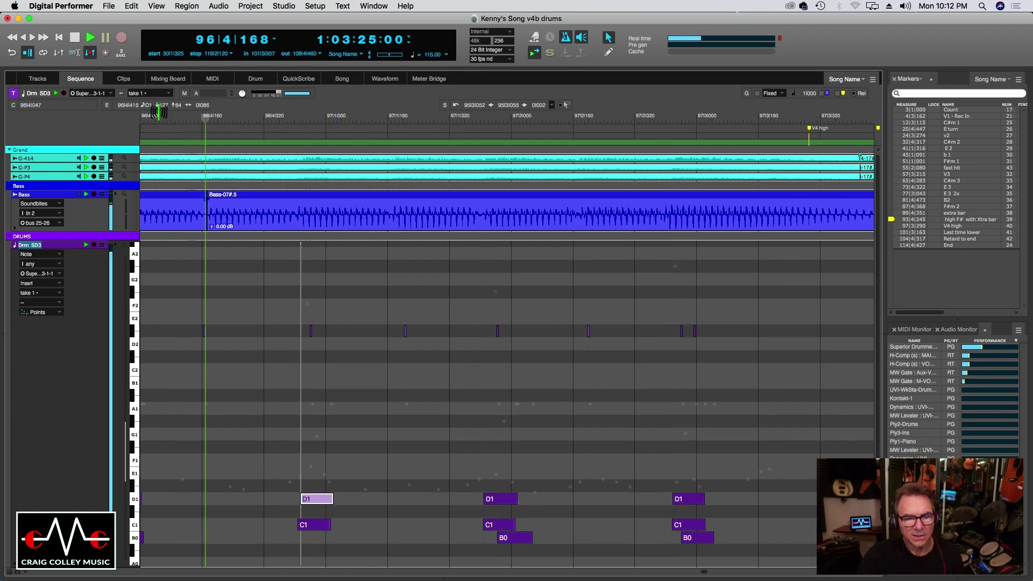
key(space)
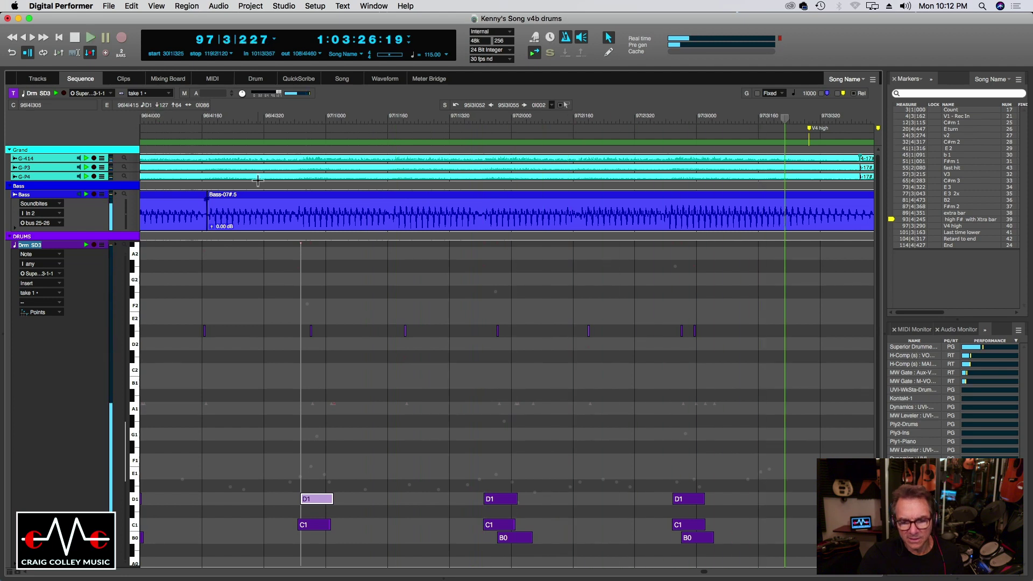
Step: Play the edited passage from 96|2|009 through the V4 high marker into measure 98, and cue the song at 97|4|353
key(super+bracketleft)
key(super+bracketleft)
key(super+bracketleft)
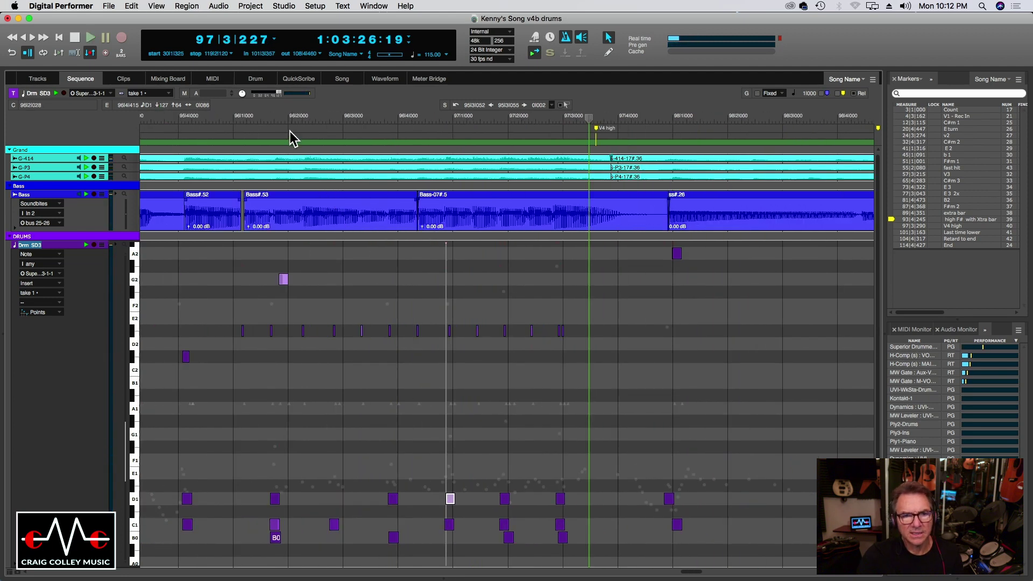
click(289, 122)
key(space)
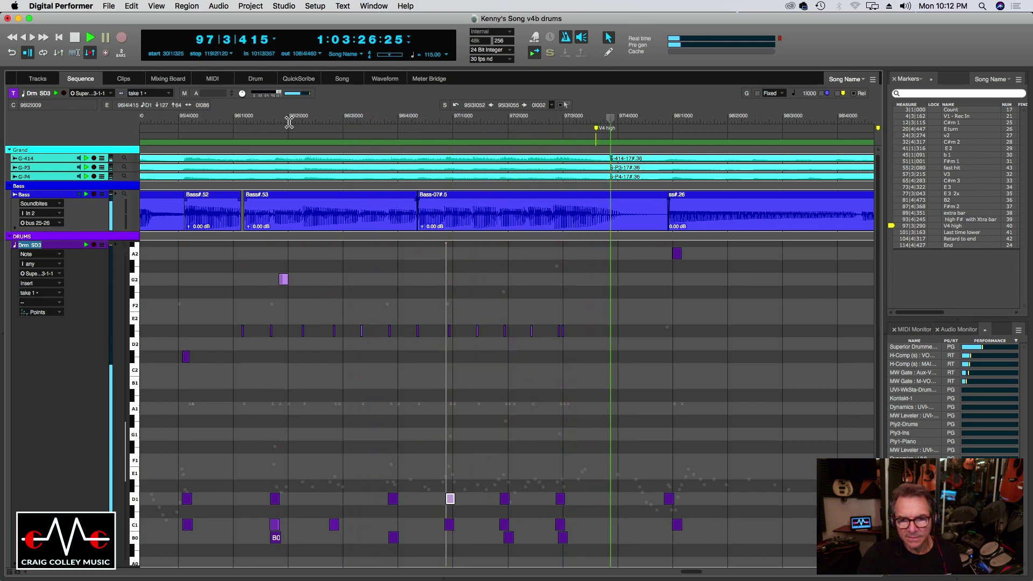
key(space)
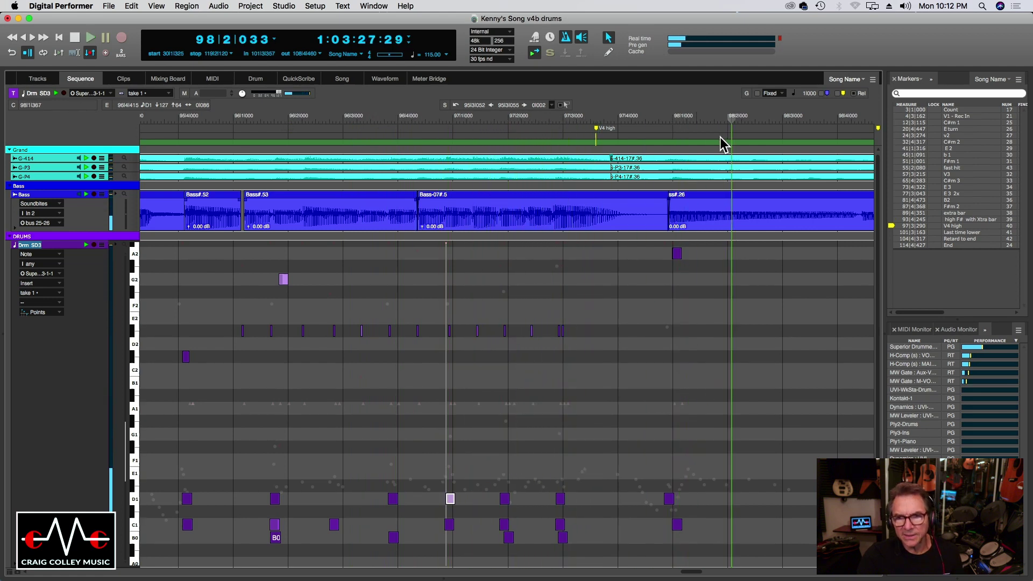
click(658, 122)
key(super+bracketright)
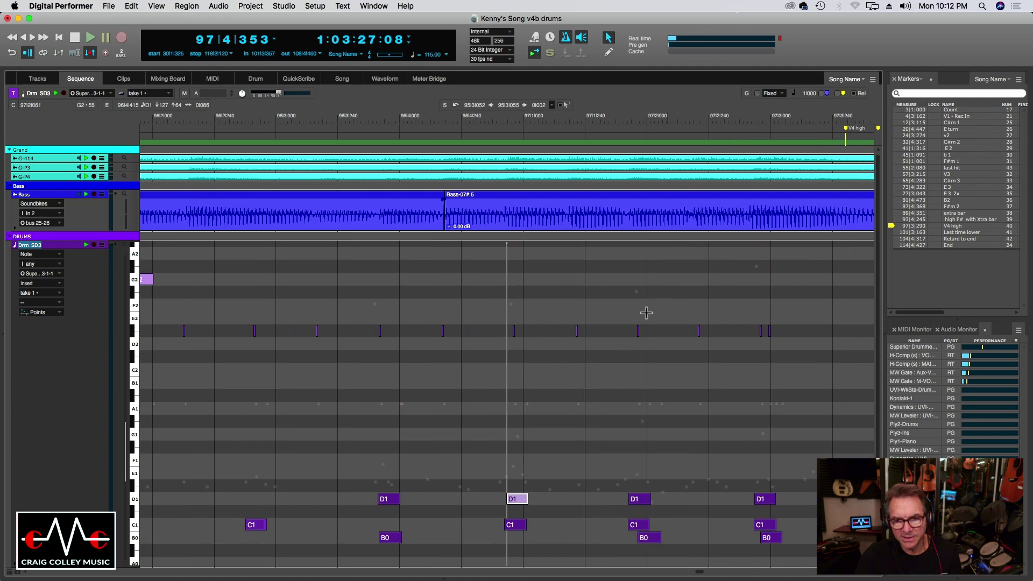
key(space)
key(space)
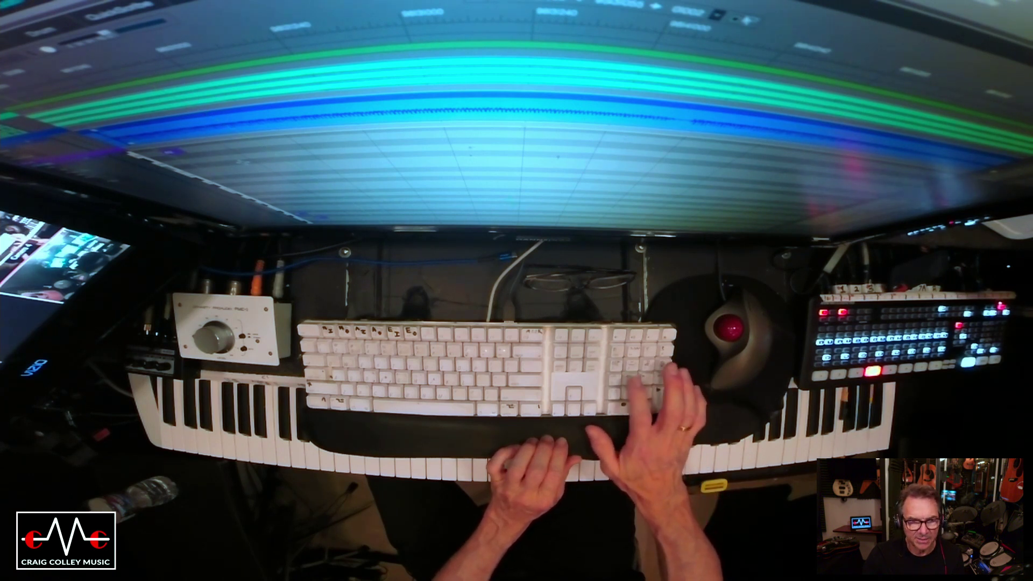
key(Right)
key(Right)
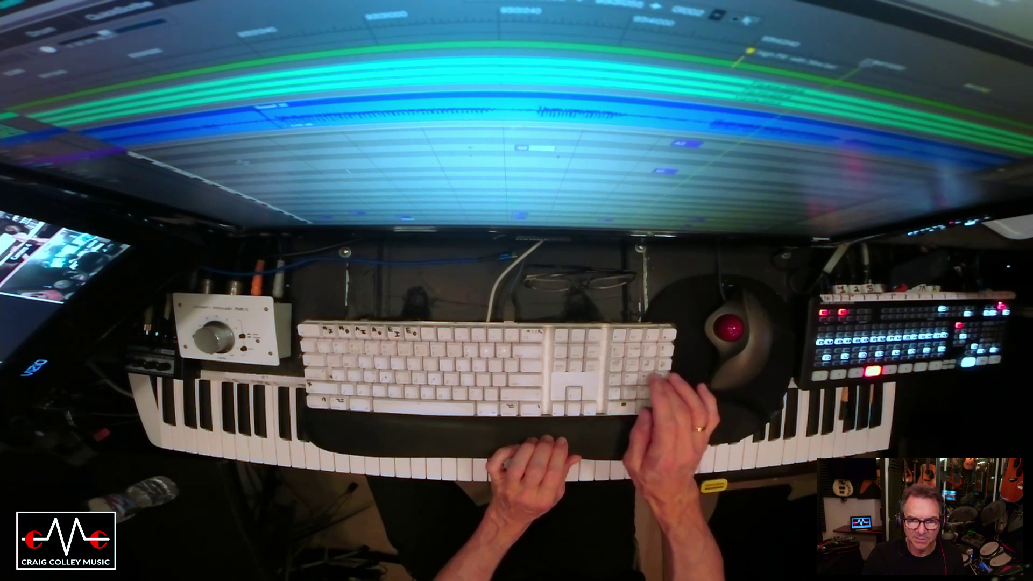
key(Right)
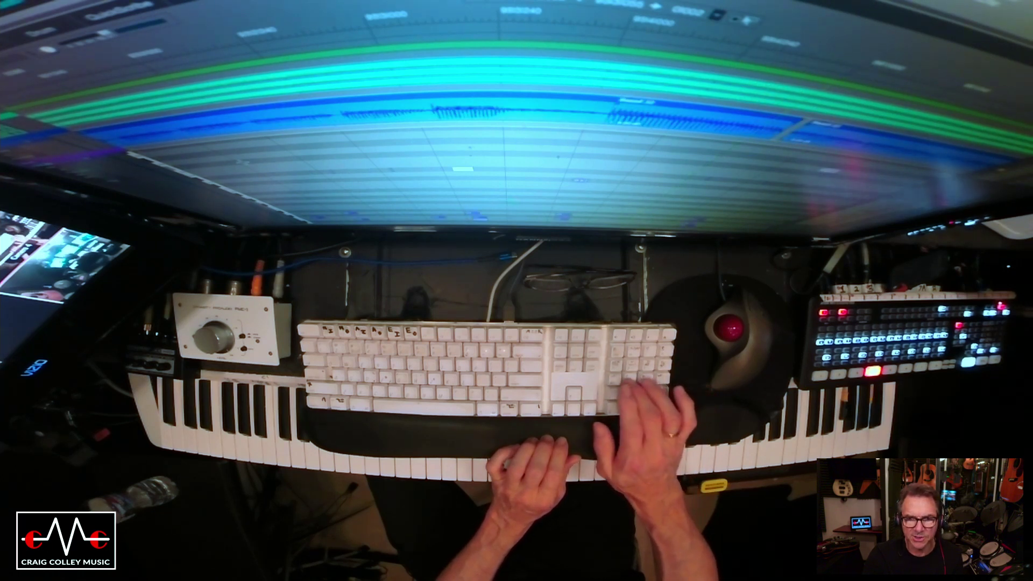
key(Right)
key(Right)
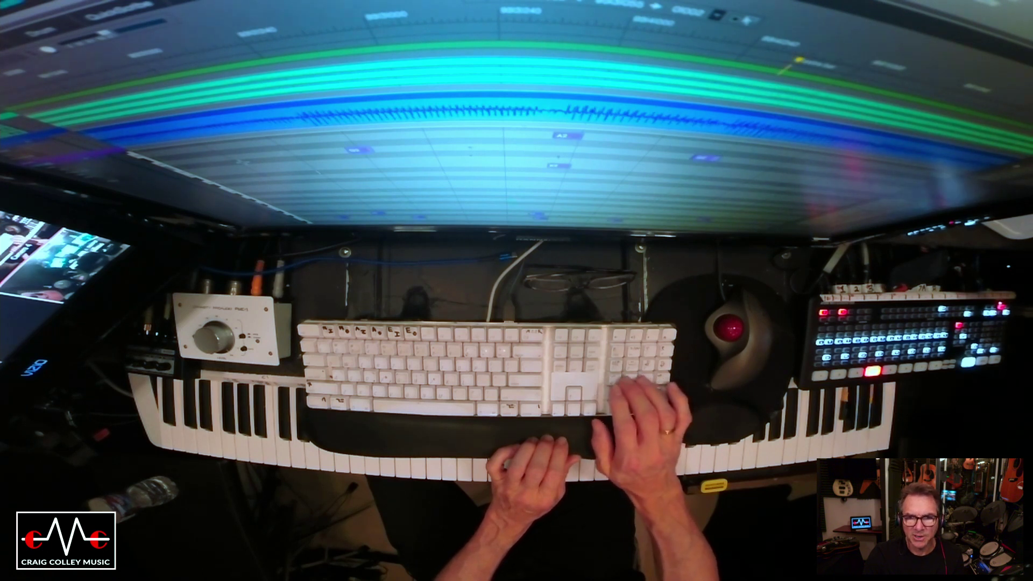
key(Right)
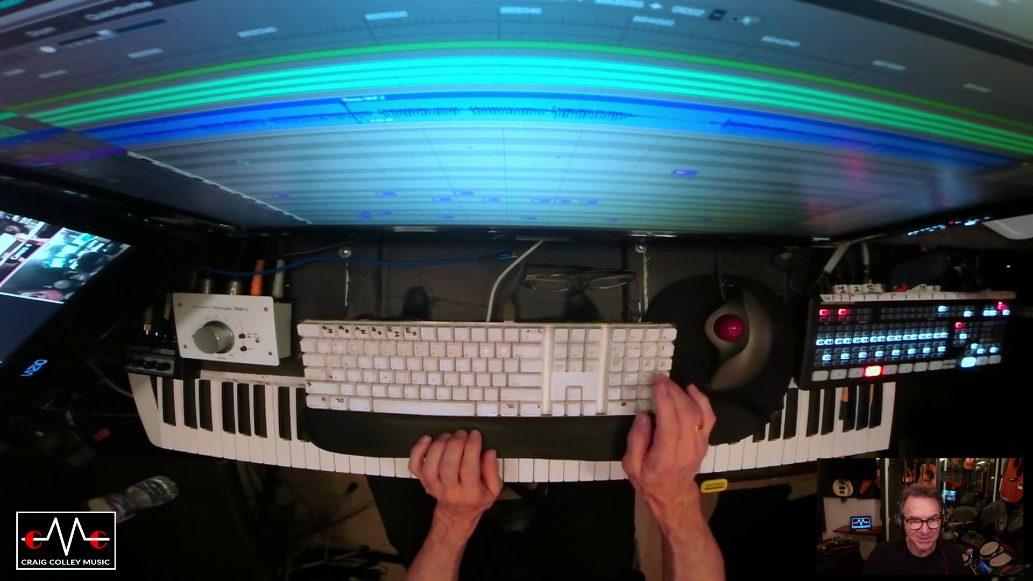
key(Right)
key(Right)
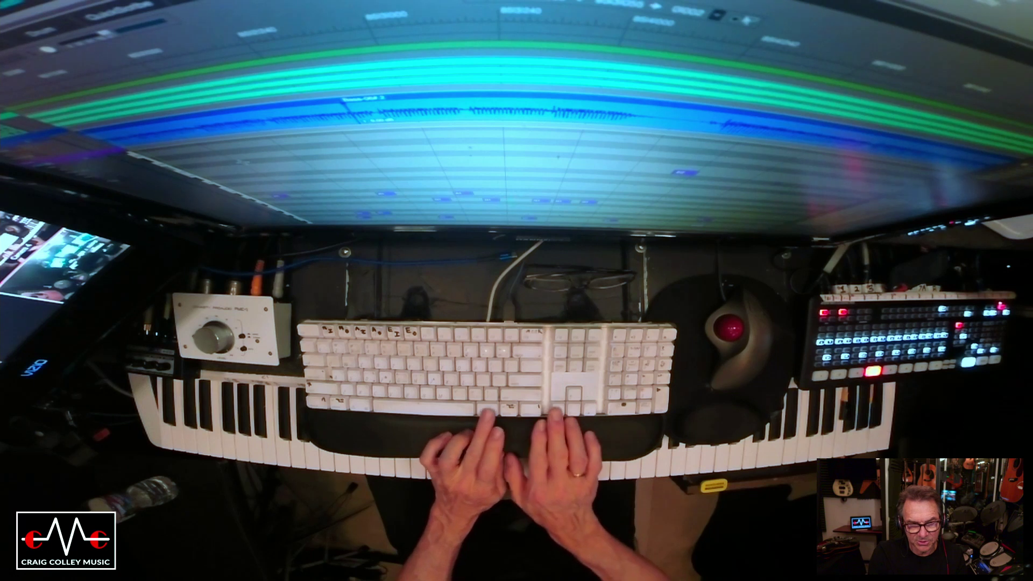
key(space)
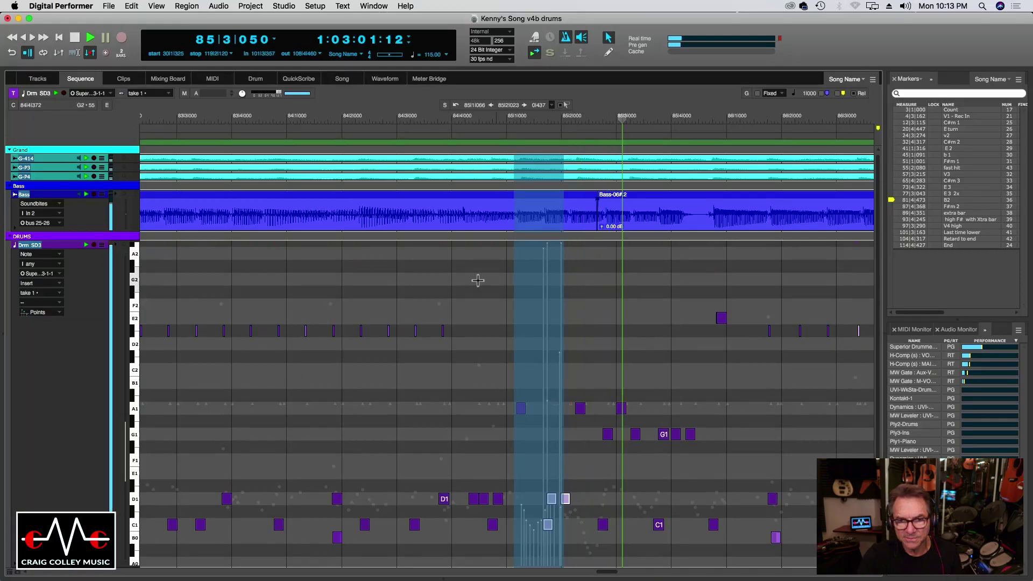
Step: Clear the time selection at beat 1 of measure 85 and survey the drum and bass parts across measures 67 to 103 during playback
click(474, 281)
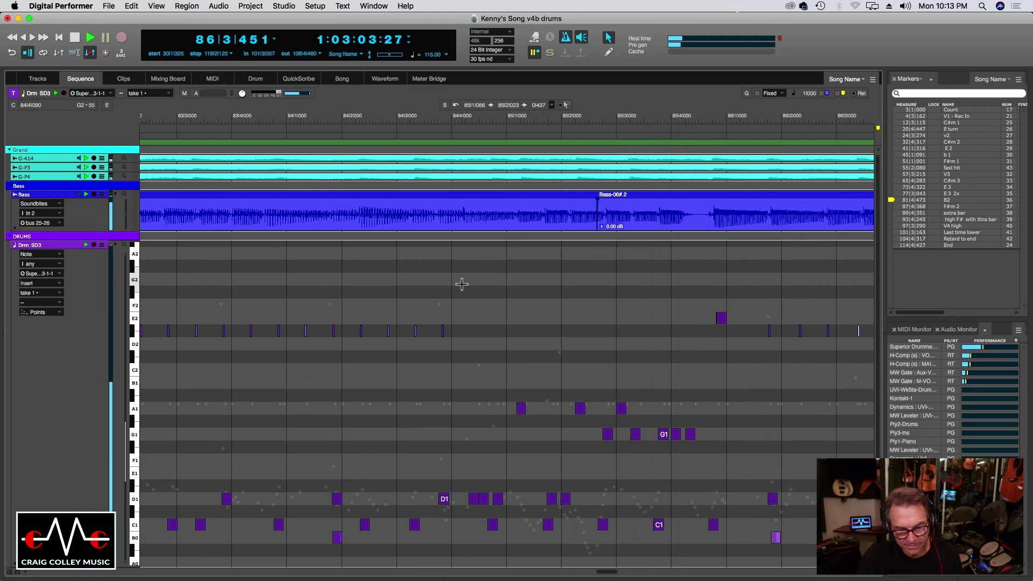
key(super+bracketleft)
key(super+bracketleft)
key(super+bracketleft)
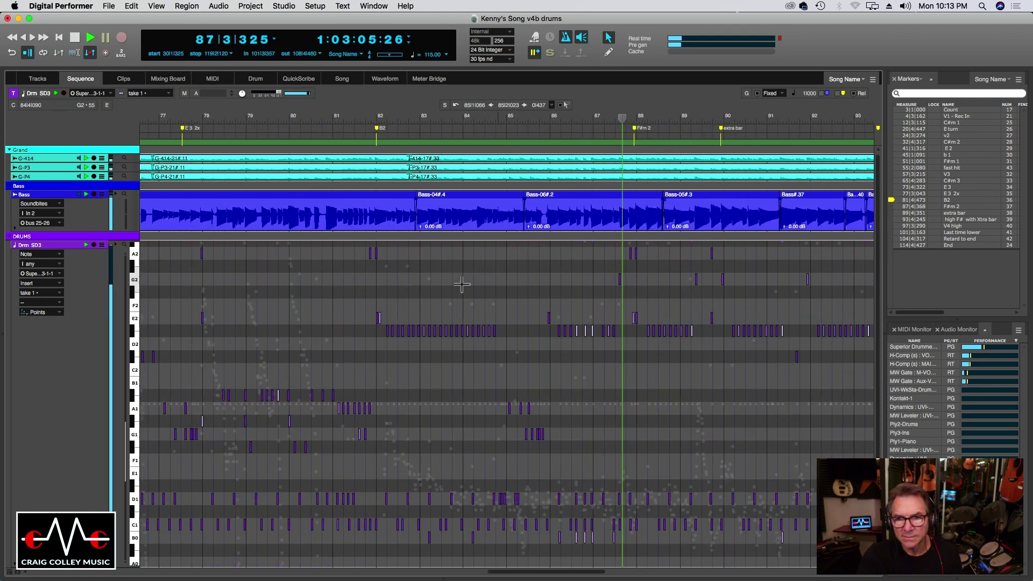
key(super+bracketleft)
key(super+bracketleft)
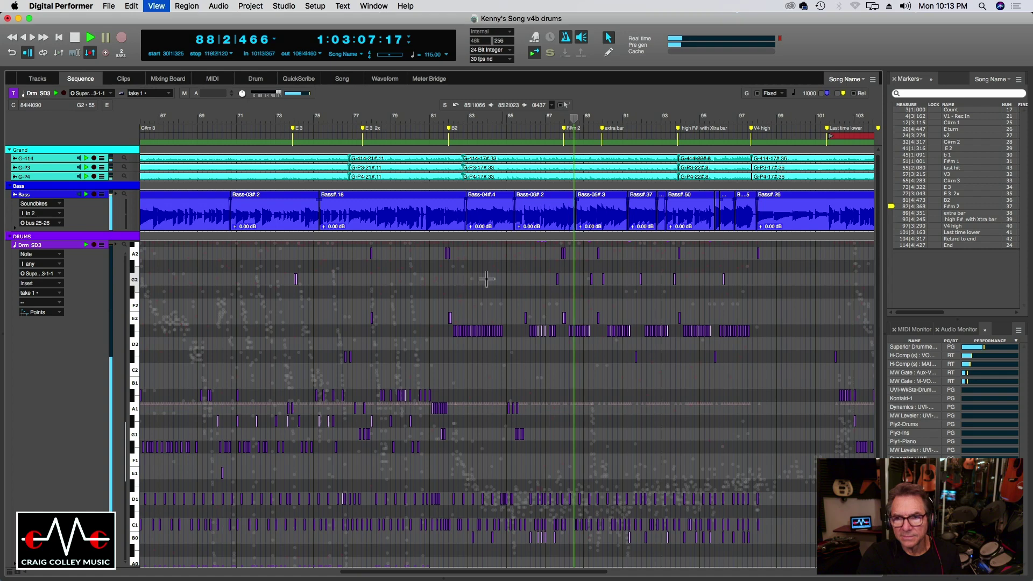
Step: Follow playback through measure 91, cue the song at 91|1|134, and magnify the drum and bass parts around that point
key(super+bracketright)
key(super+bracketright)
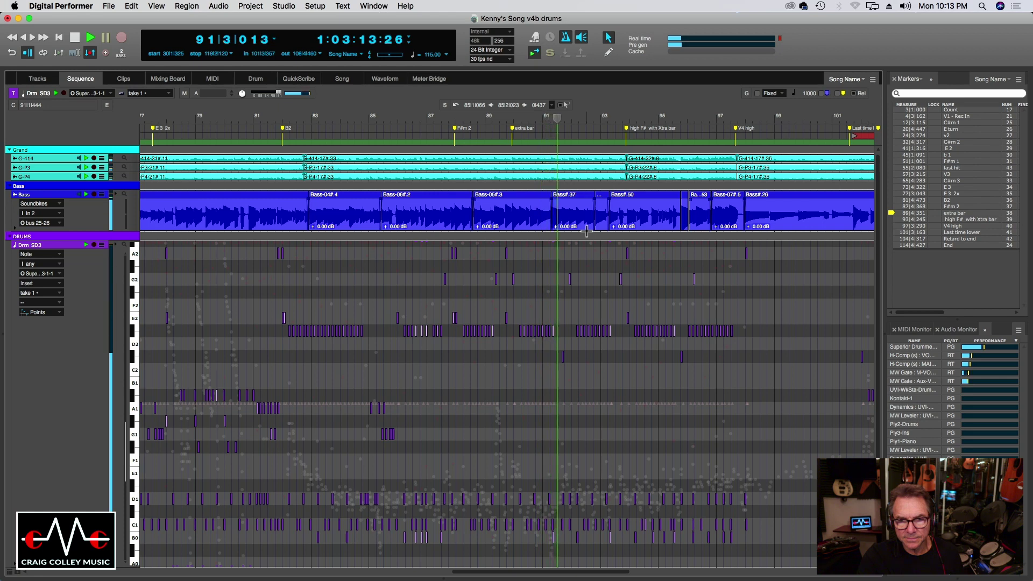
click(545, 119)
key(super+bracketright)
key(super+bracketright)
key(super+bracketright)
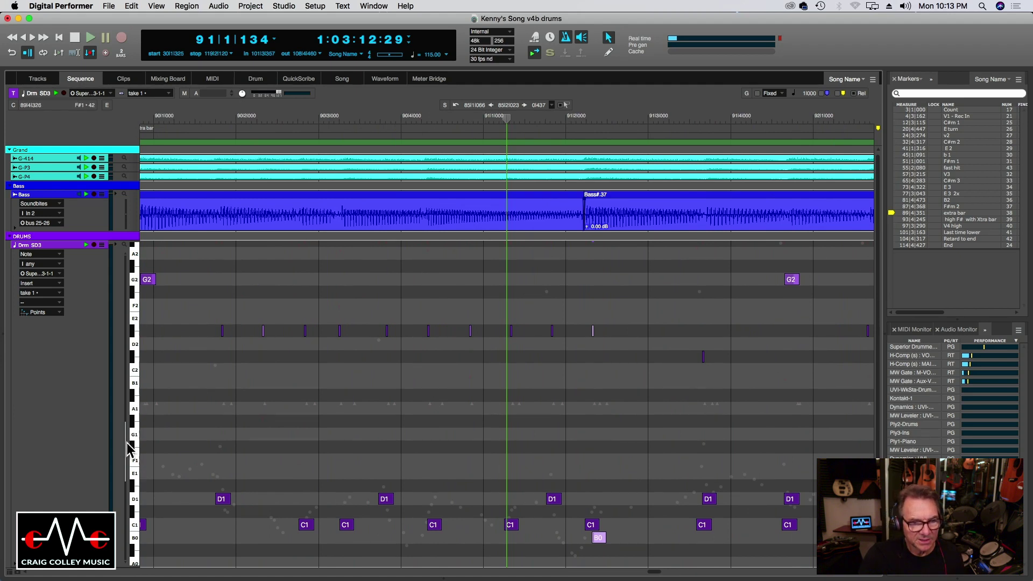
Step: Shrink the drum track's note rows to show a wider pitch range, and audition from measure 90 beat 4 into measure 91 beat 3
scroll(129, 449, down, 2)
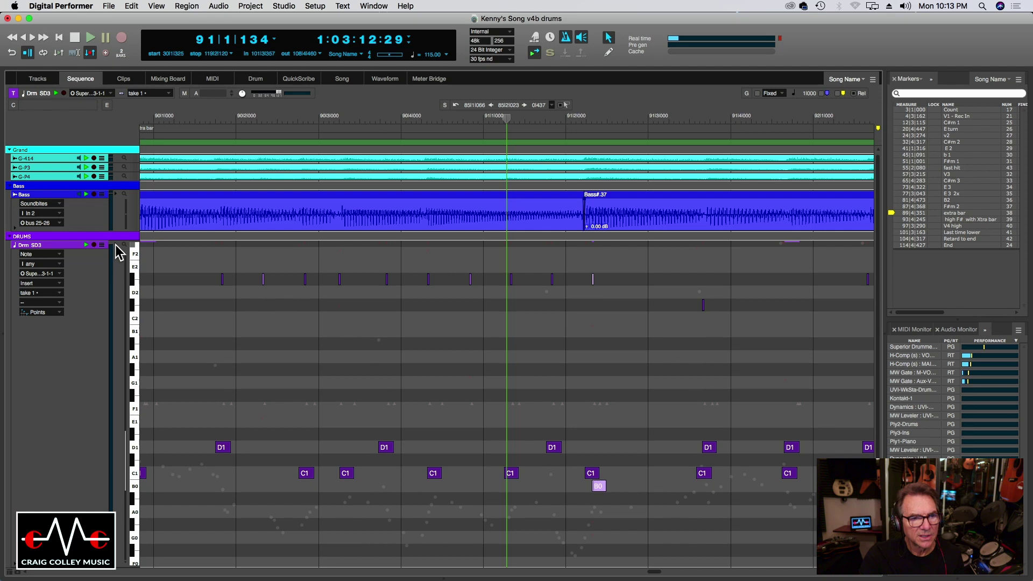
key(super+alt+bracketleft)
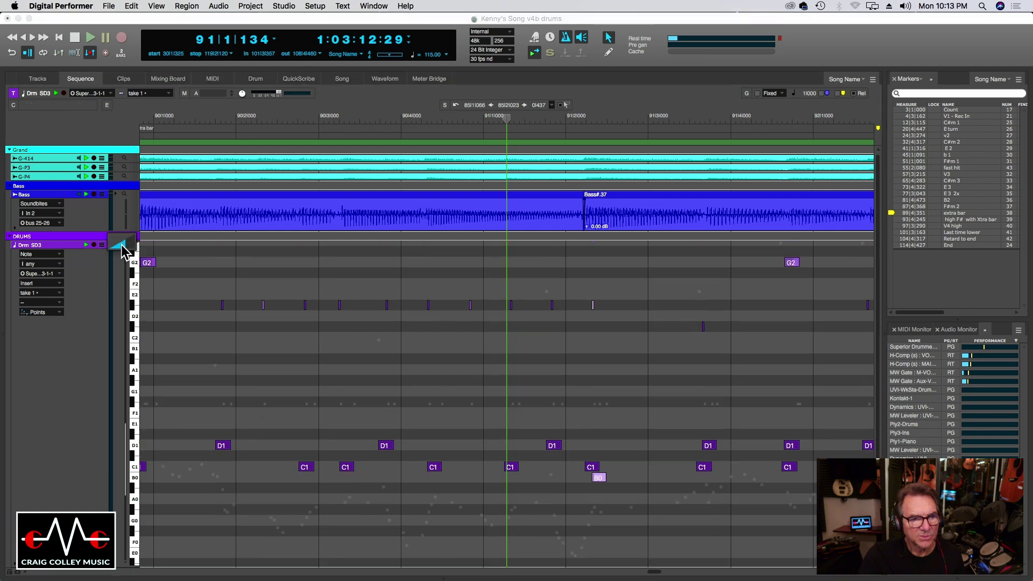
click(121, 245)
click(119, 252)
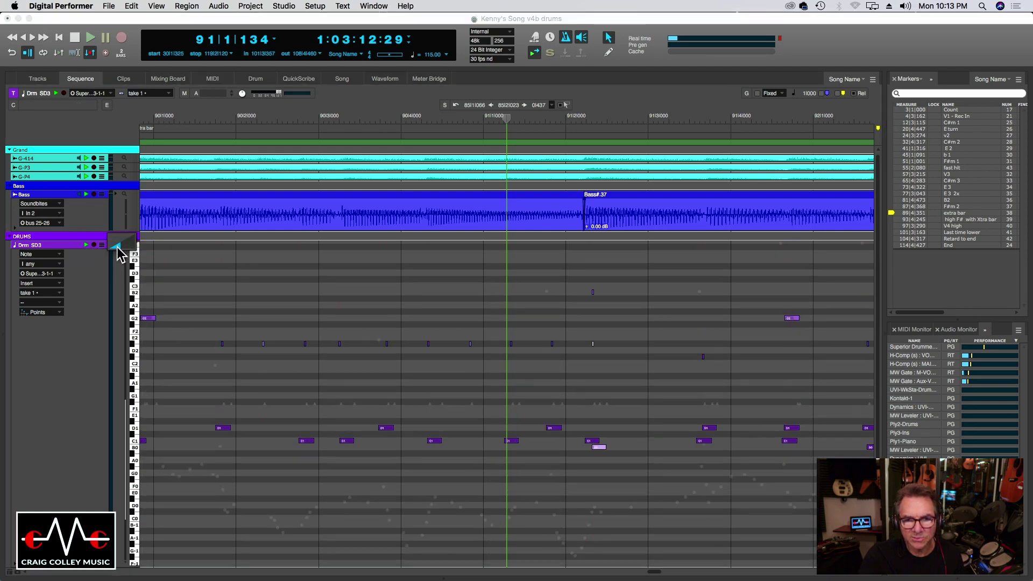
click(118, 250)
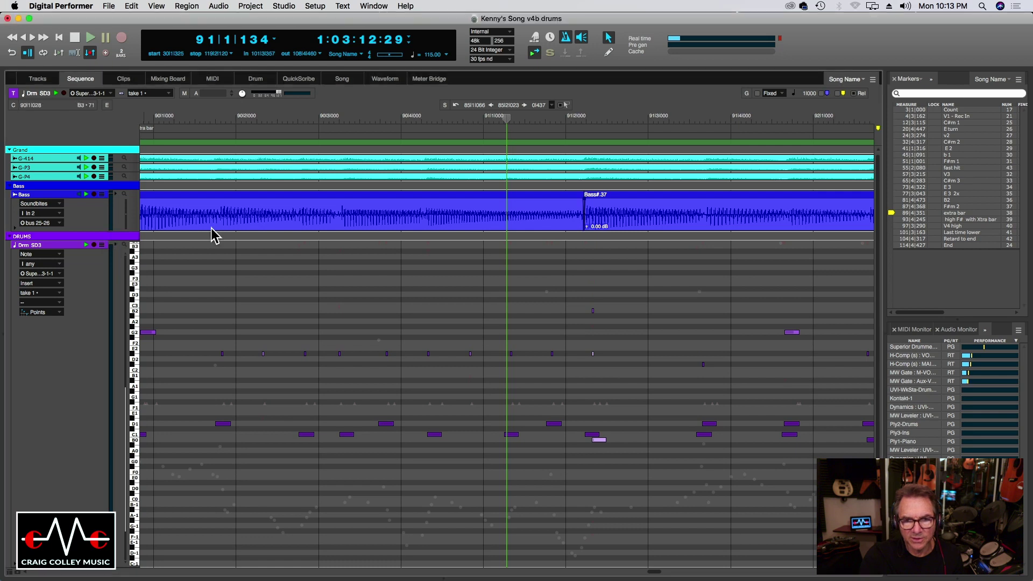
key(super+bracketright)
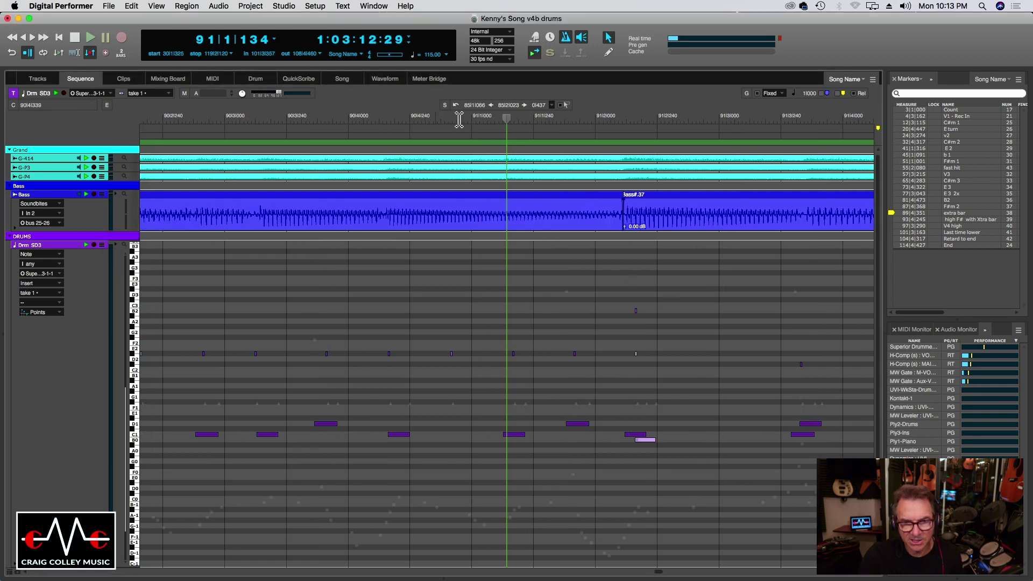
click(401, 123)
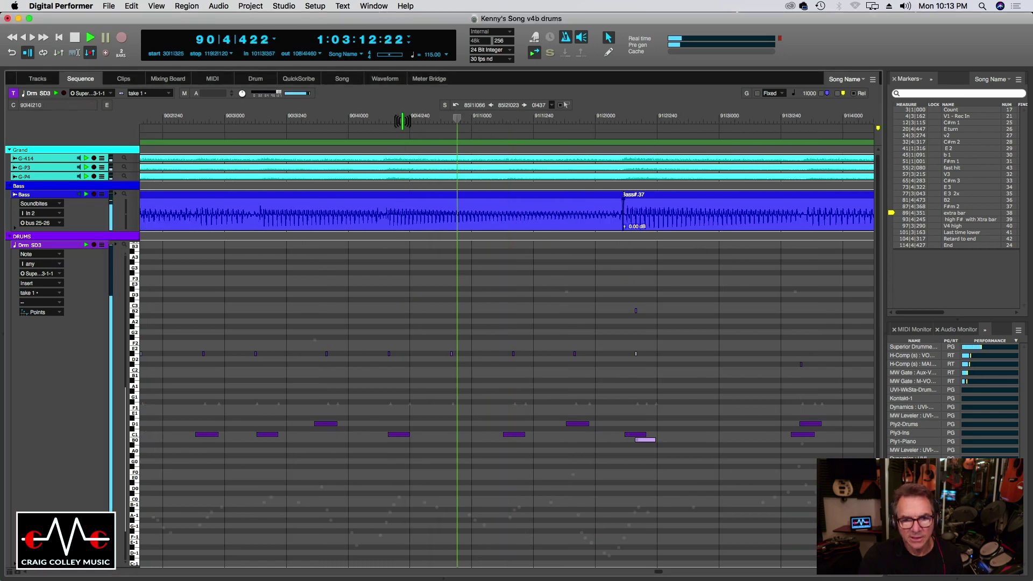
key(space)
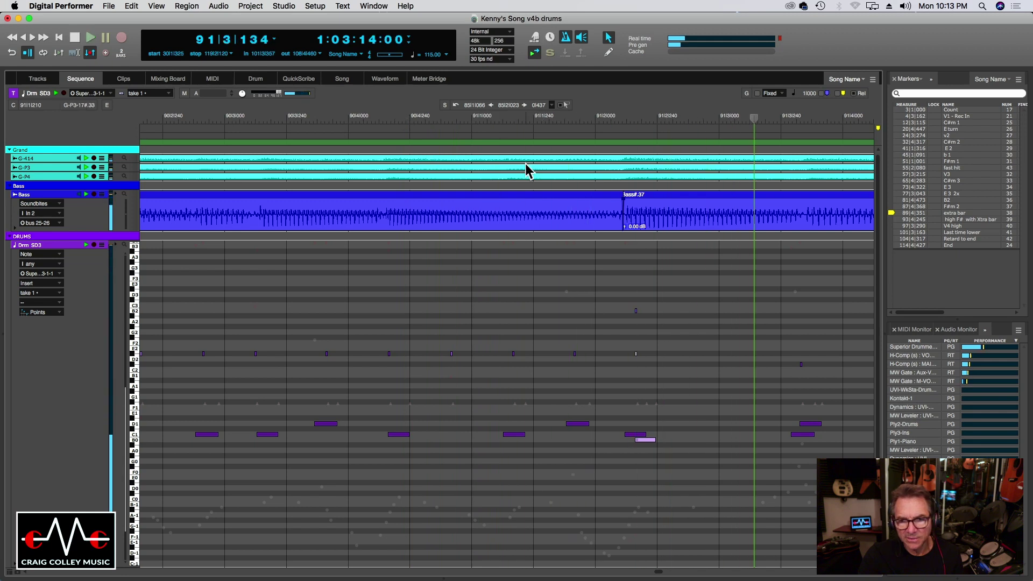
Step: Inspect the velocity of the short B2 hit at 91|2|153, and play from 91|1|131 into measure 93
click(635, 311)
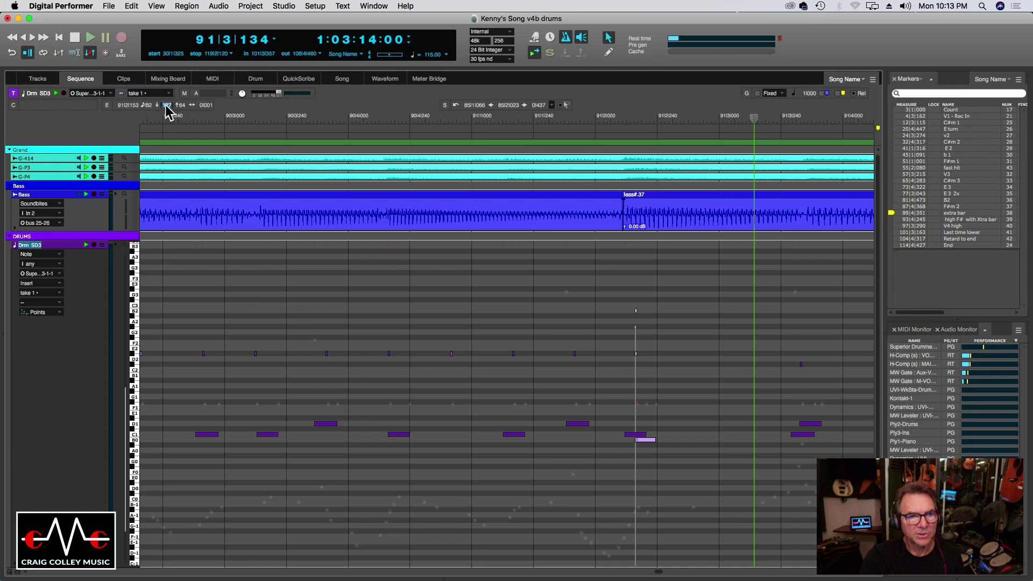
click(505, 120)
key(space)
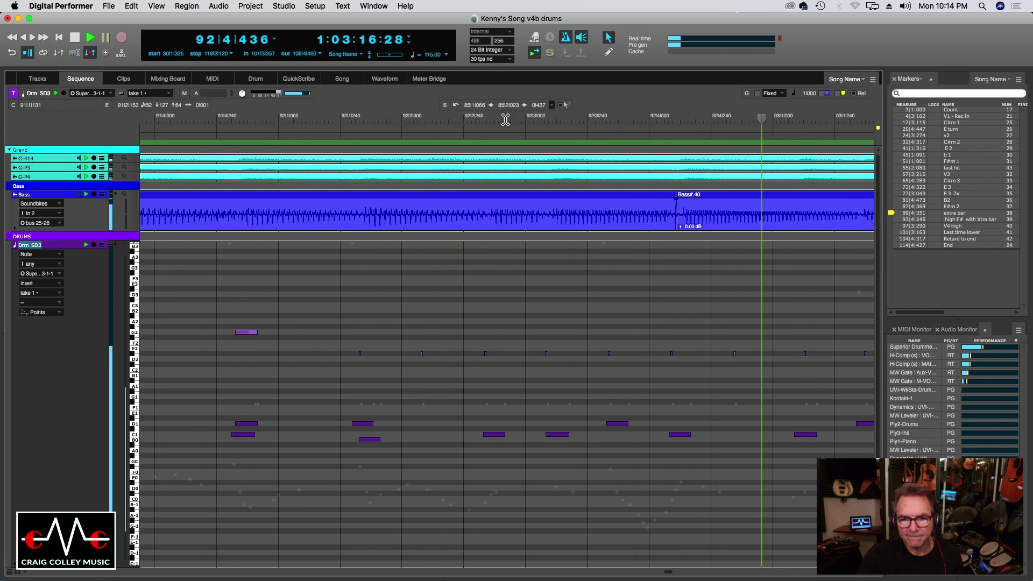
scroll(521, 175, down, 2)
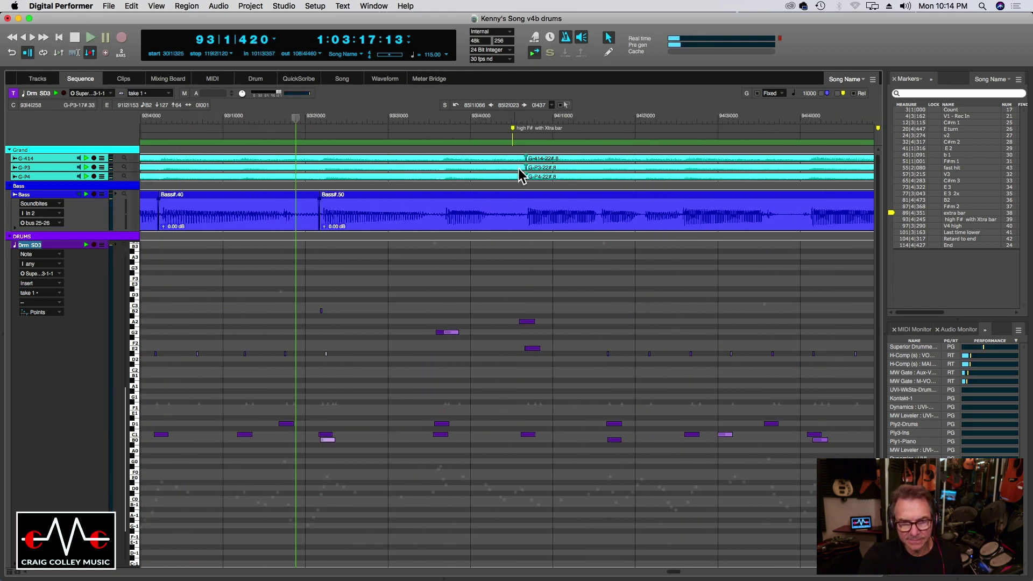
Step: Move the D1 and C1 hits at beat 3 of measure 93 slightly later to match the bass, and delete the second G2 hit there
click(268, 118)
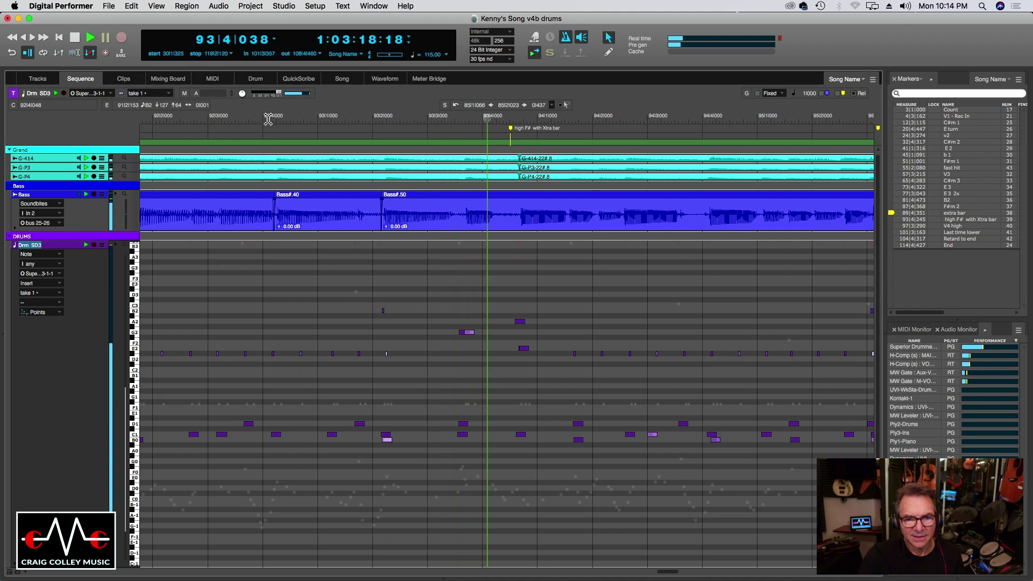
drag(462, 122, 463, 120)
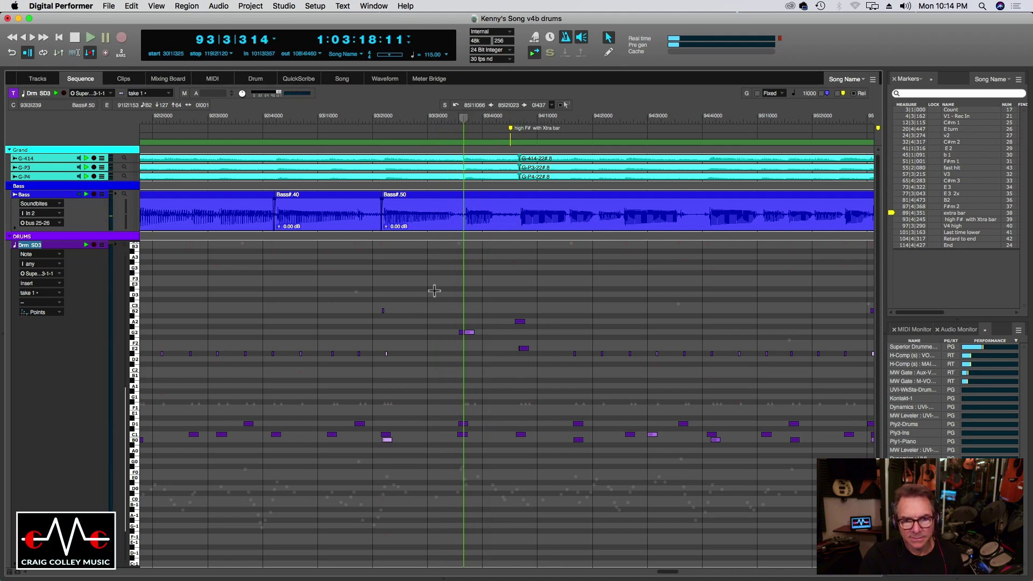
click(456, 419)
drag(469, 440, 469, 437)
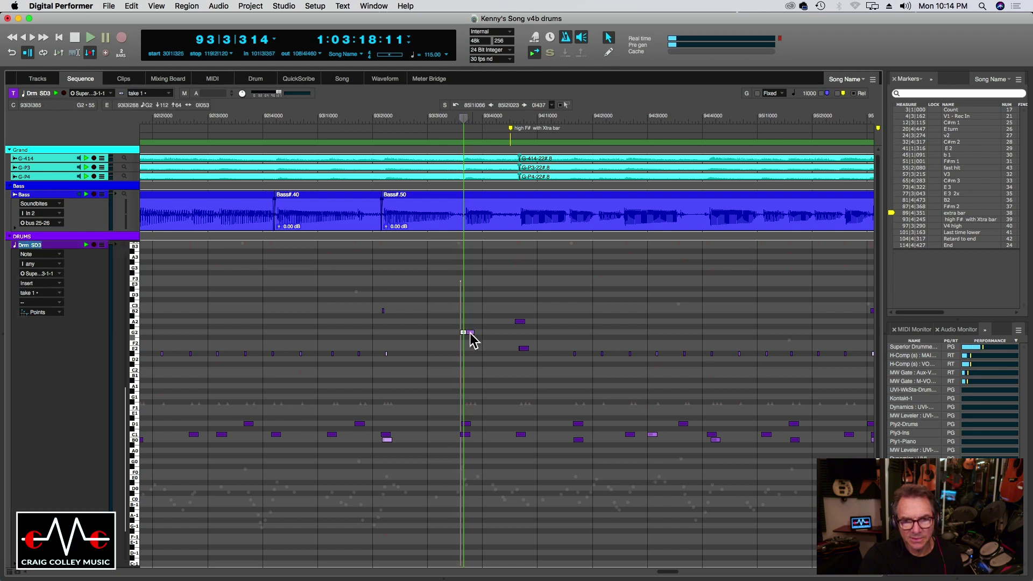
click(469, 335)
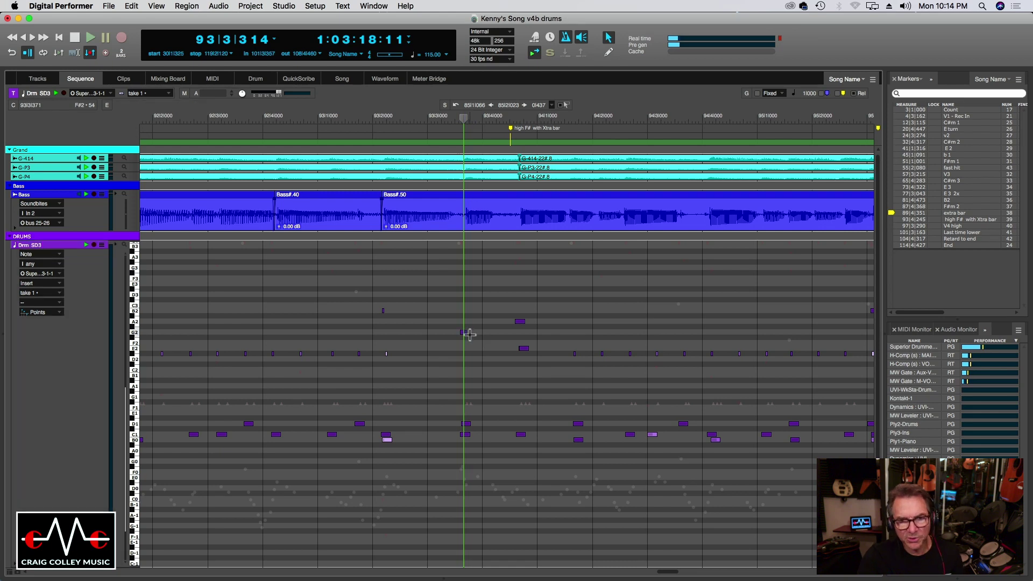
click(444, 116)
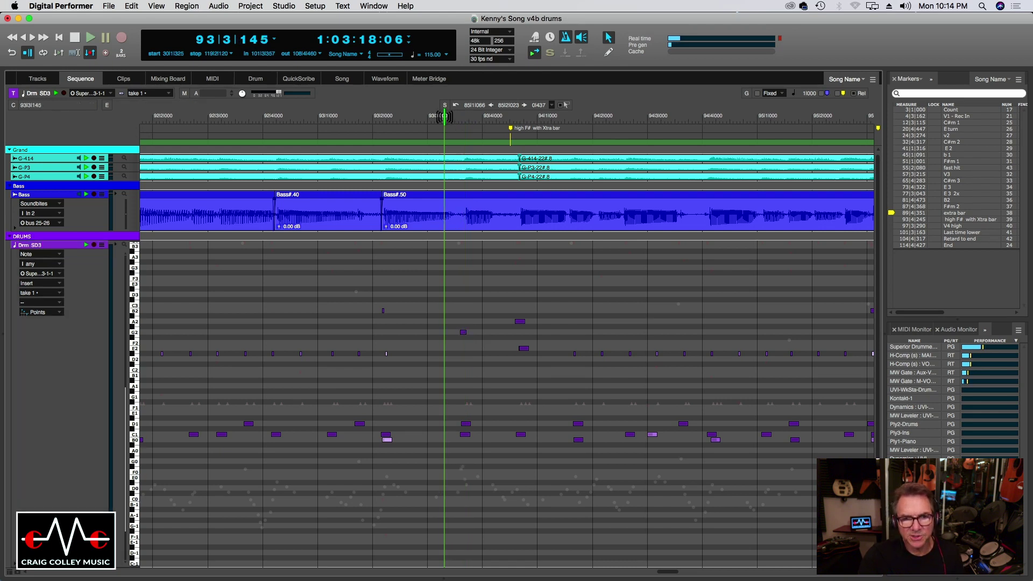
Step: Play from measure 92 into measure 98, and delete the D1 hit just before beat 1 of measure 98
click(289, 117)
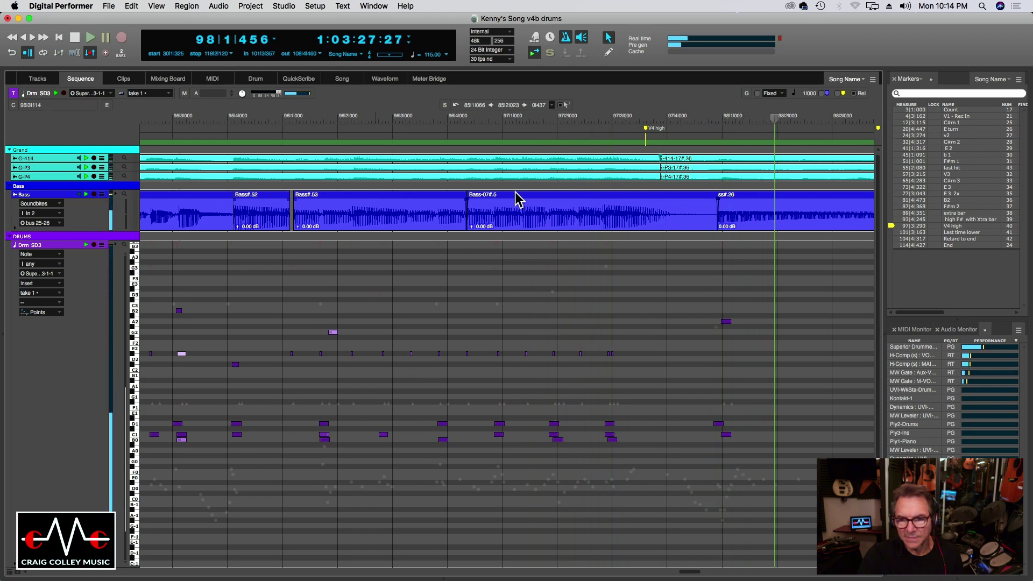
click(719, 424)
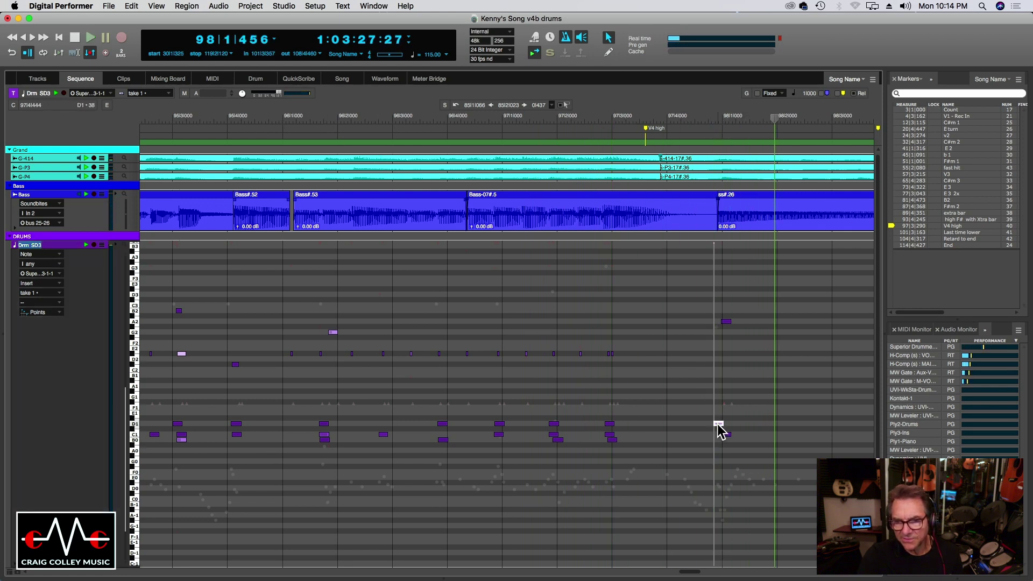
key(Delete)
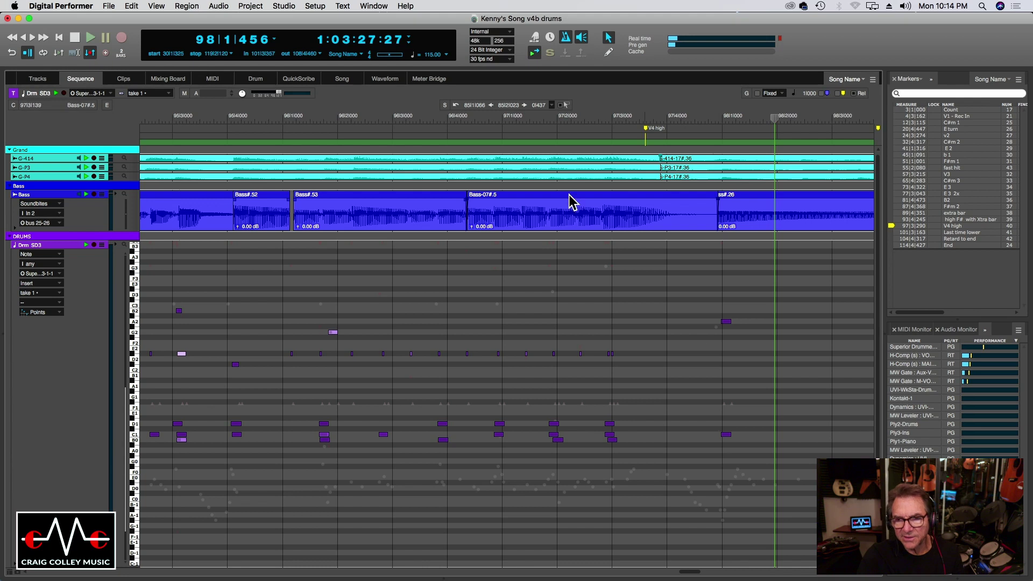
Step: Play from measure 97 through the ending into measure 108, and cue the song at 104|2|213 with a closer view
click(536, 121)
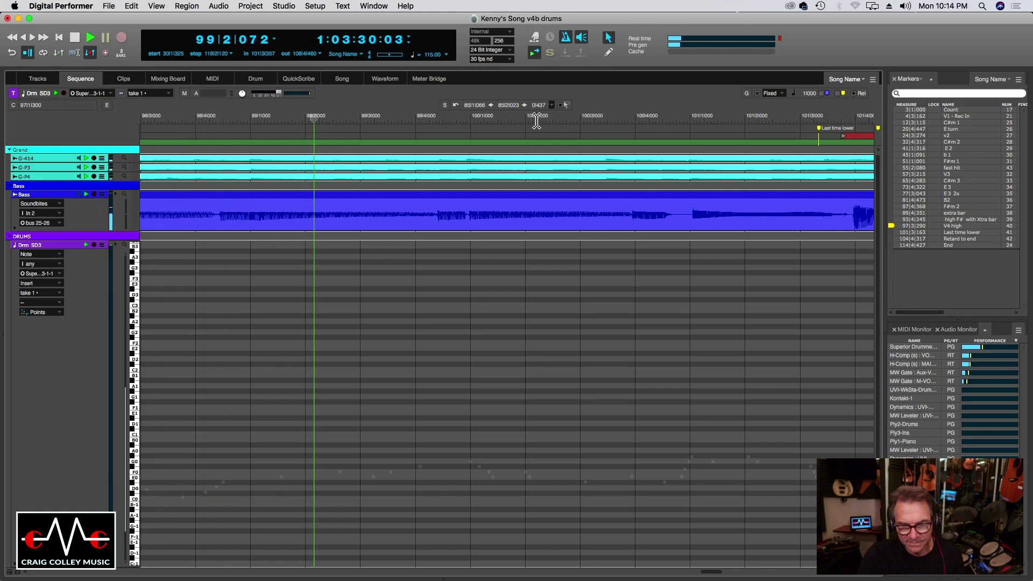
key(super+bracketleft)
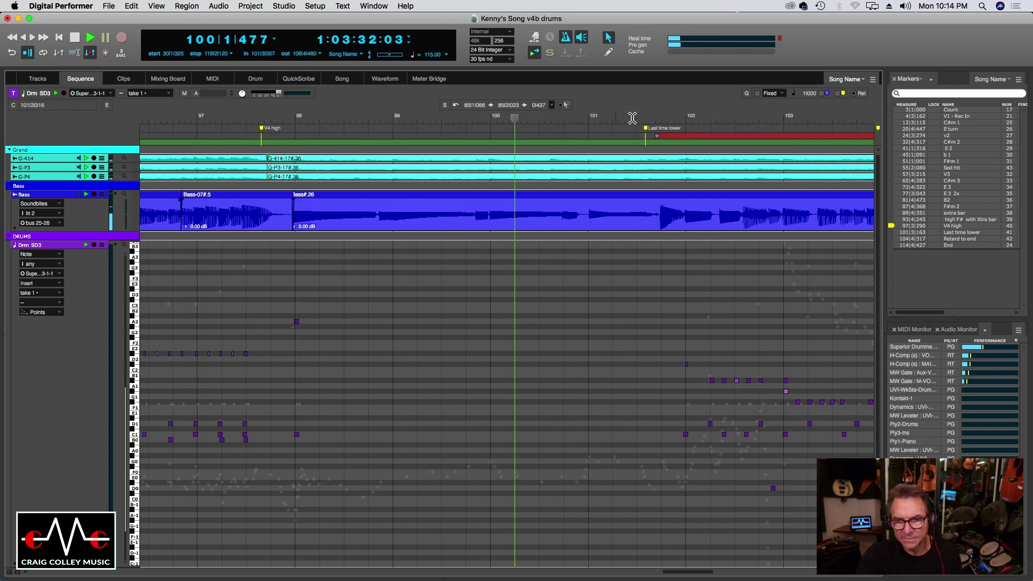
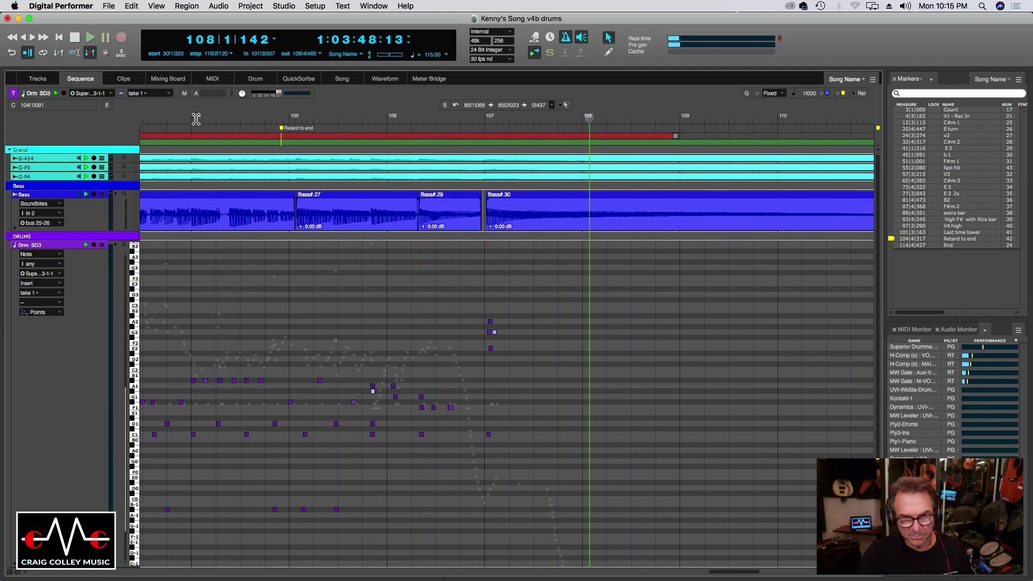
click(202, 118)
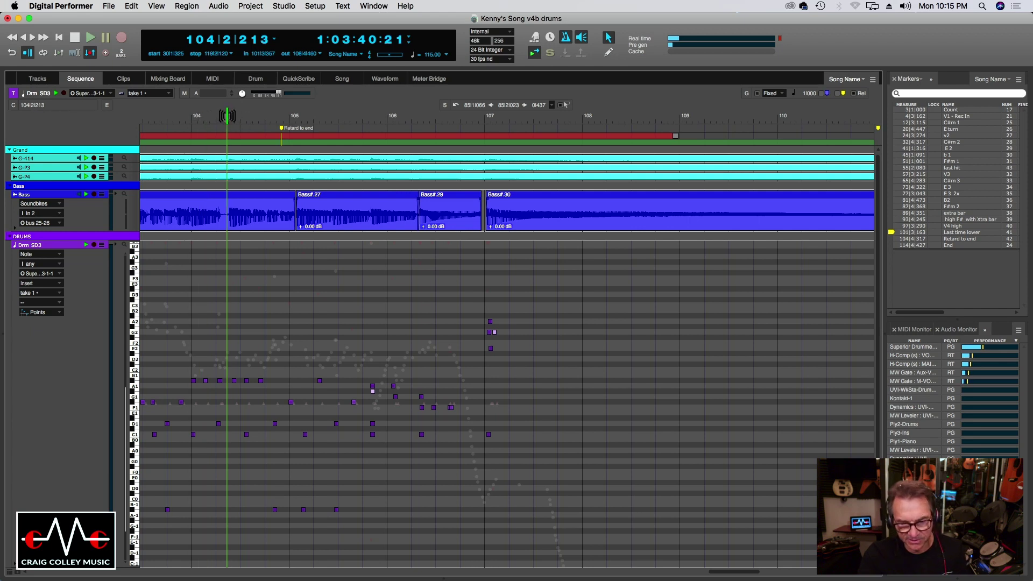
key(super+bracketright)
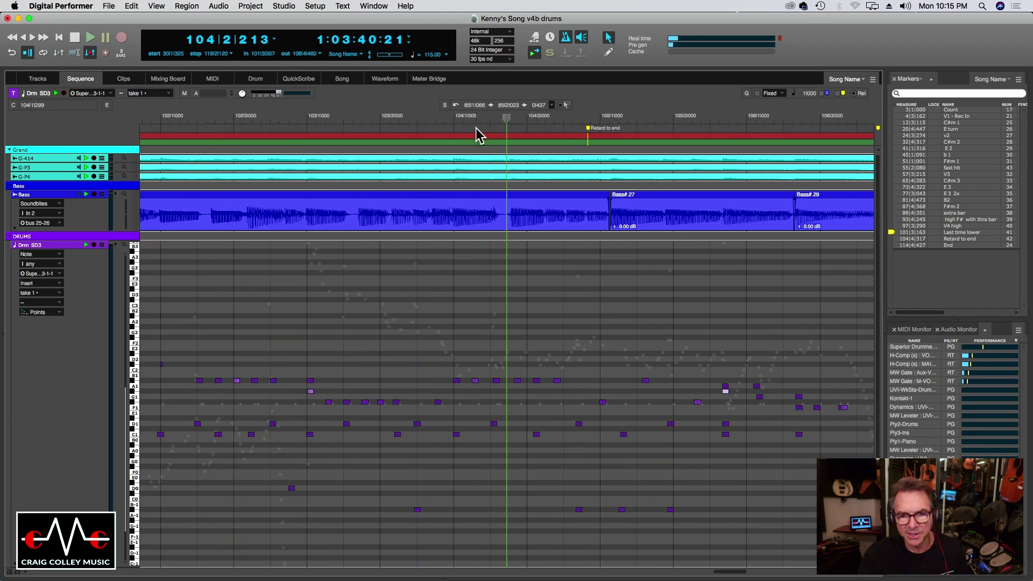
Step: Audition the Retard to end section into measure 105, scrub at 105|1|211, and replay from 104|4|120
key(space)
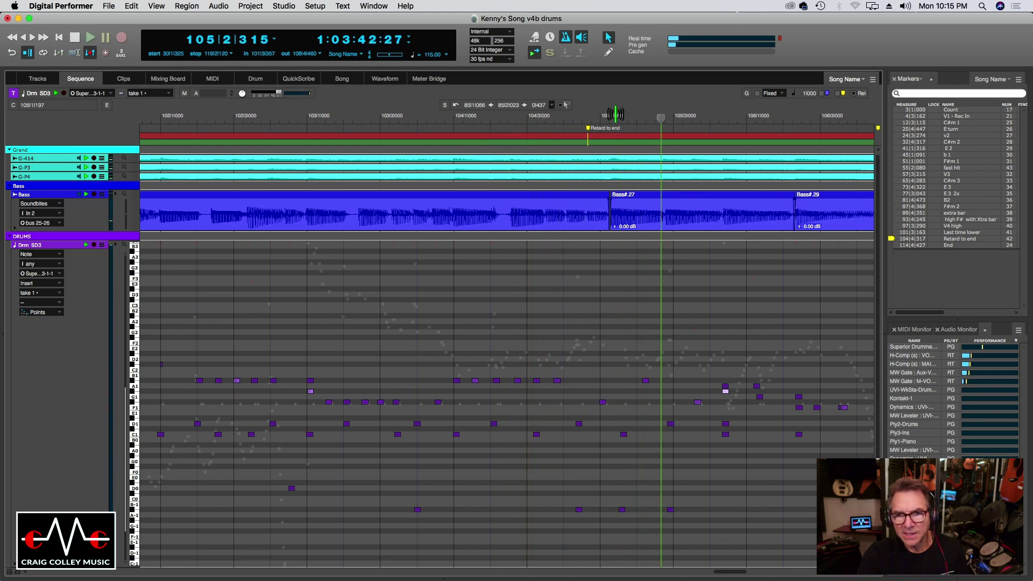
click(615, 114)
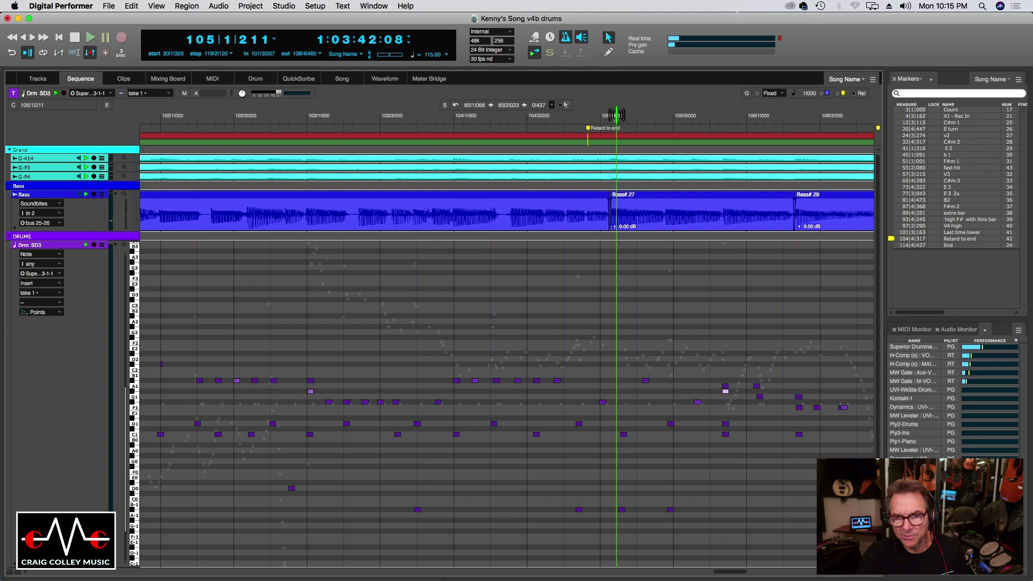
drag(616, 115, 573, 117)
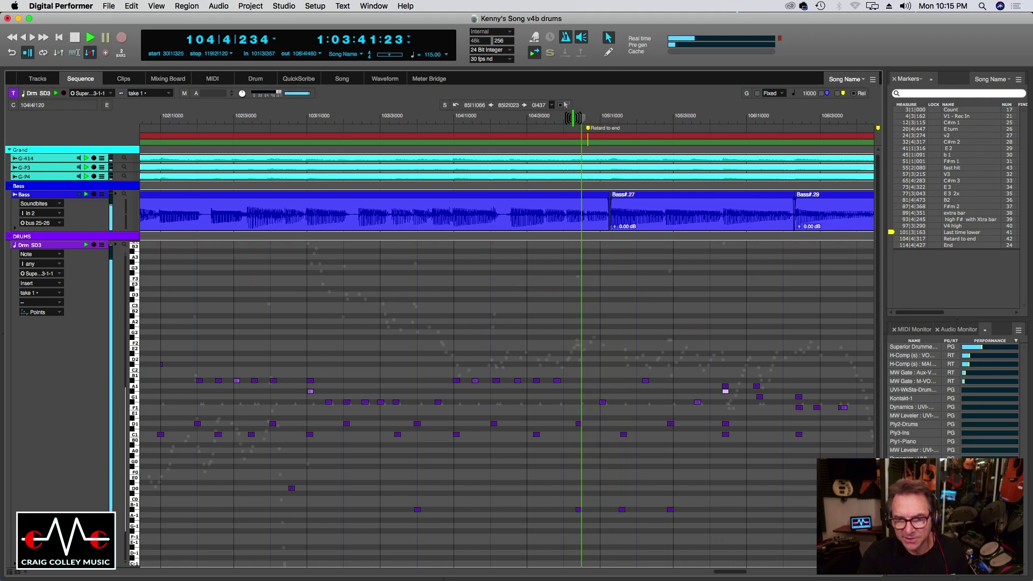
Step: Try the C1 hit in beat 1 of measure 105 later at 105|1|341, audition it, and return it to 105|1|271
click(624, 435)
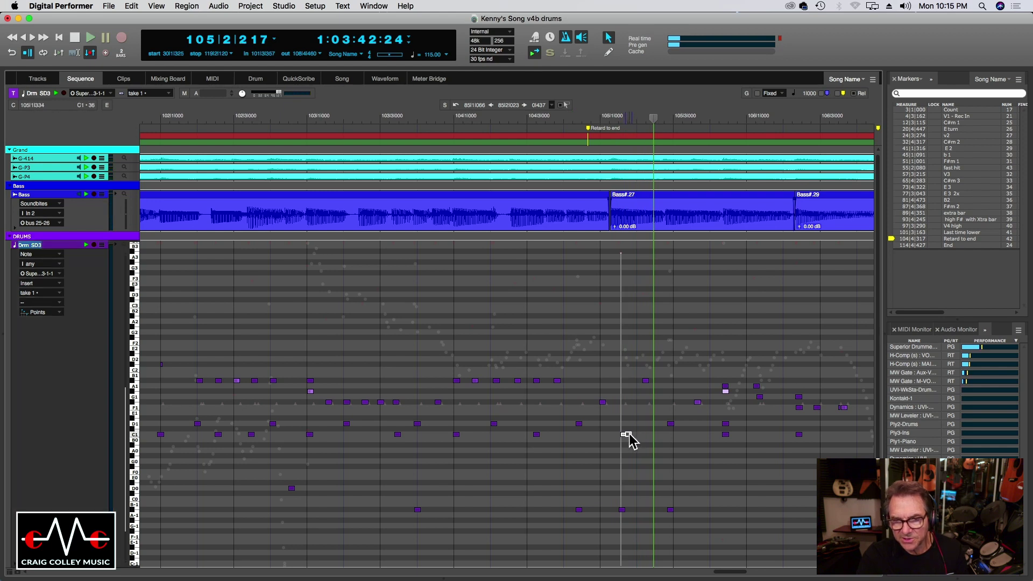
drag(630, 434, 635, 433)
click(553, 120)
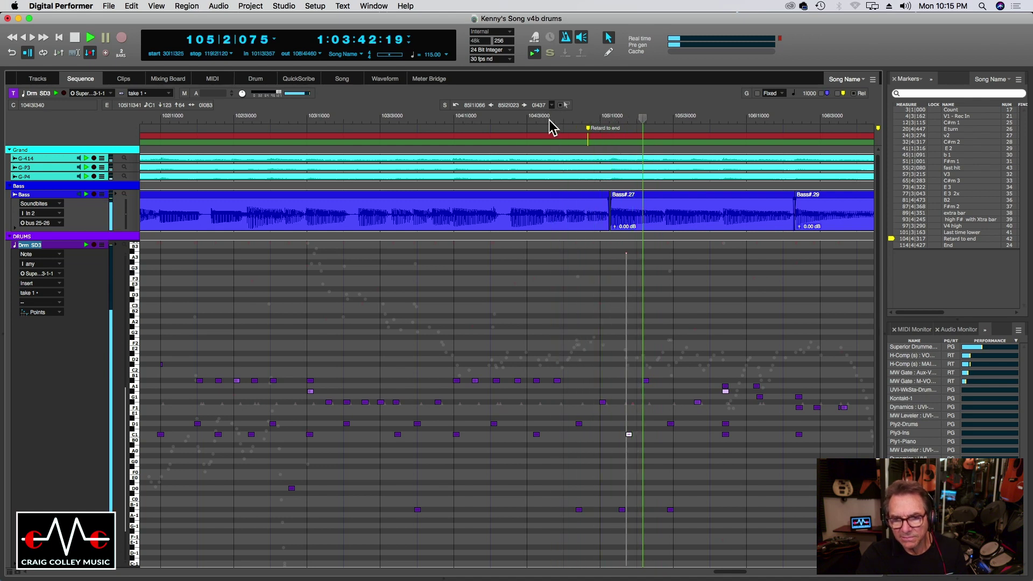
key(Left)
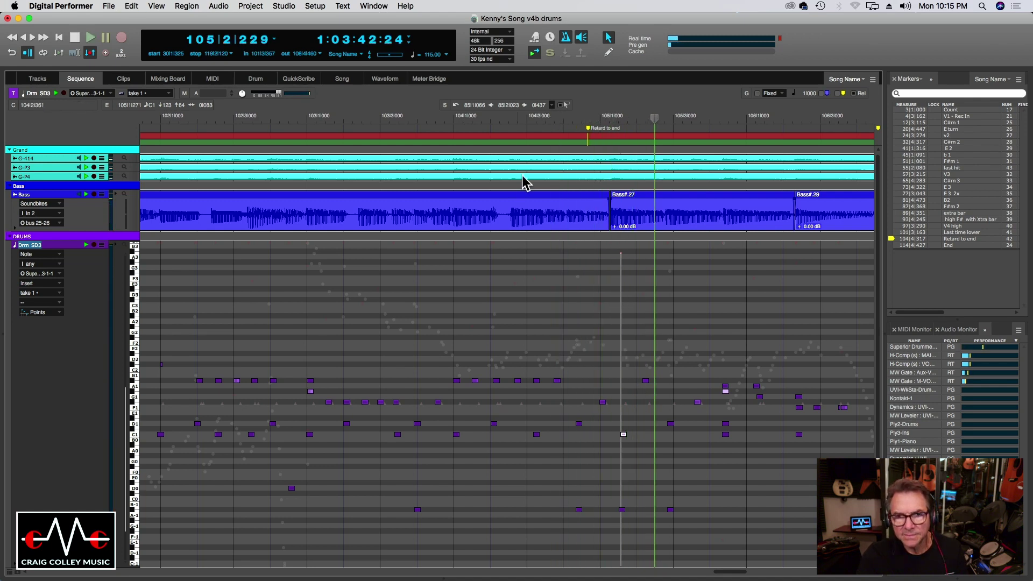
Step: Move the C1 hit in beat 1 of measure 105 slightly earlier, and audition the ending from 104|3|149 and again from measure 104 beat 1
click(508, 118)
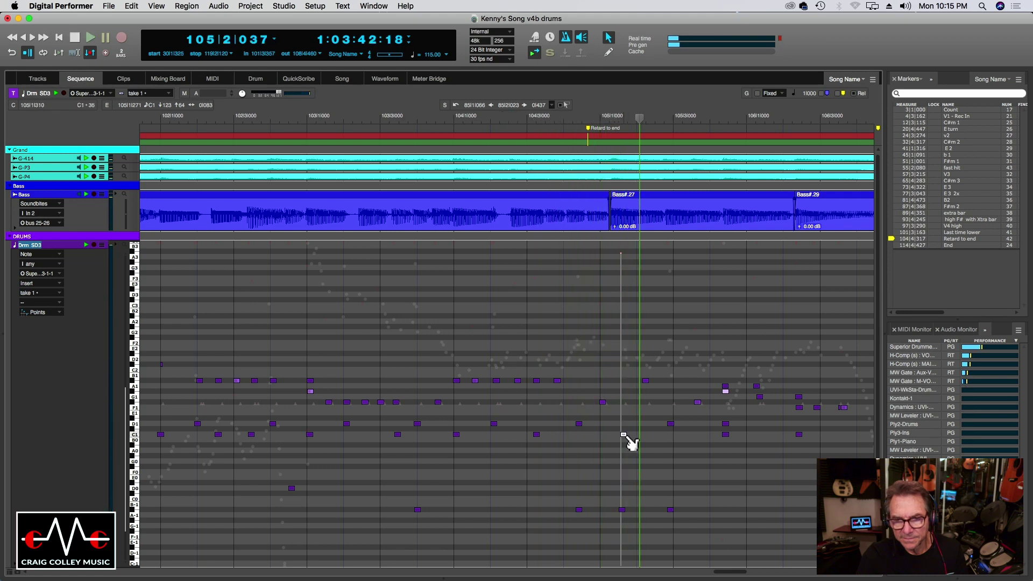
click(538, 120)
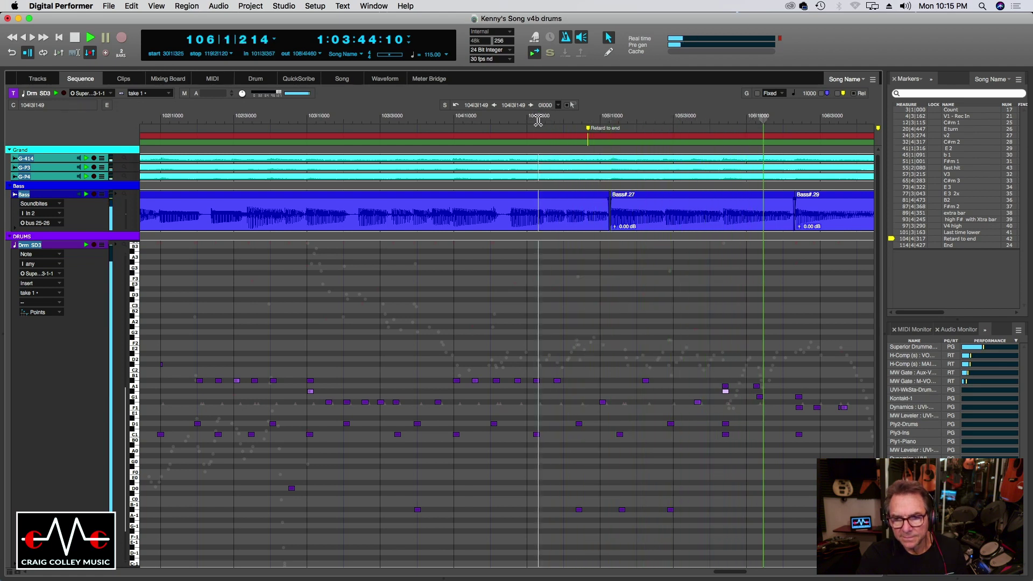
click(490, 124)
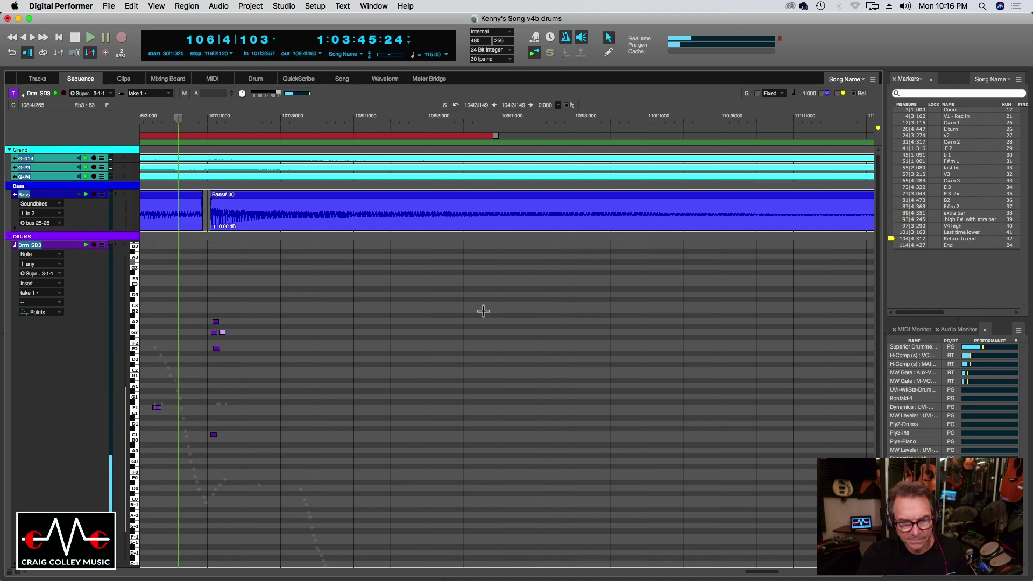
drag(757, 575, 740, 575)
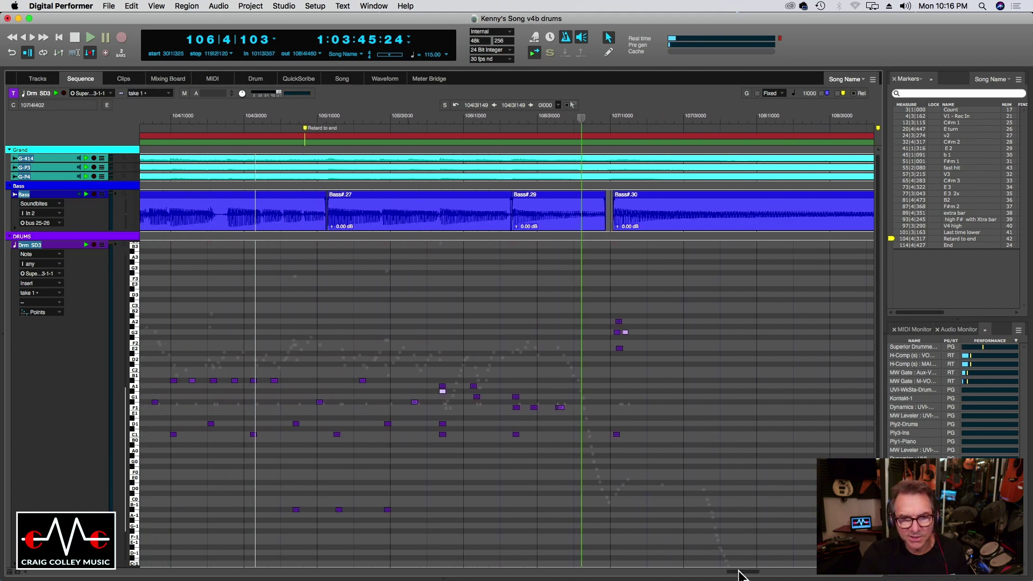
Step: Audition the ending from measure 105 beat 3, pick the F1 hits in beat 3 of measure 106, and replay from measure 106 beat 1
click(420, 119)
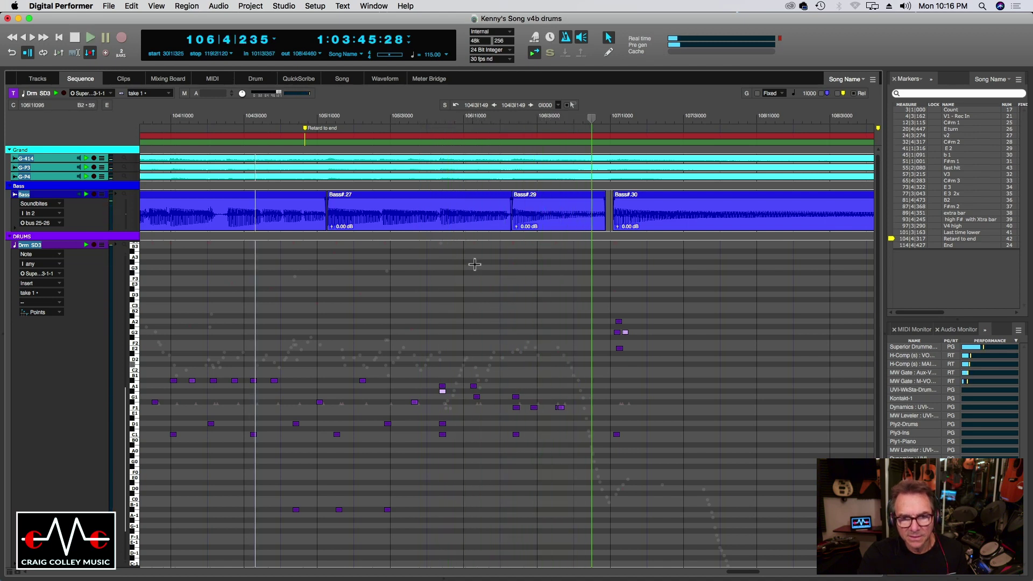
click(416, 118)
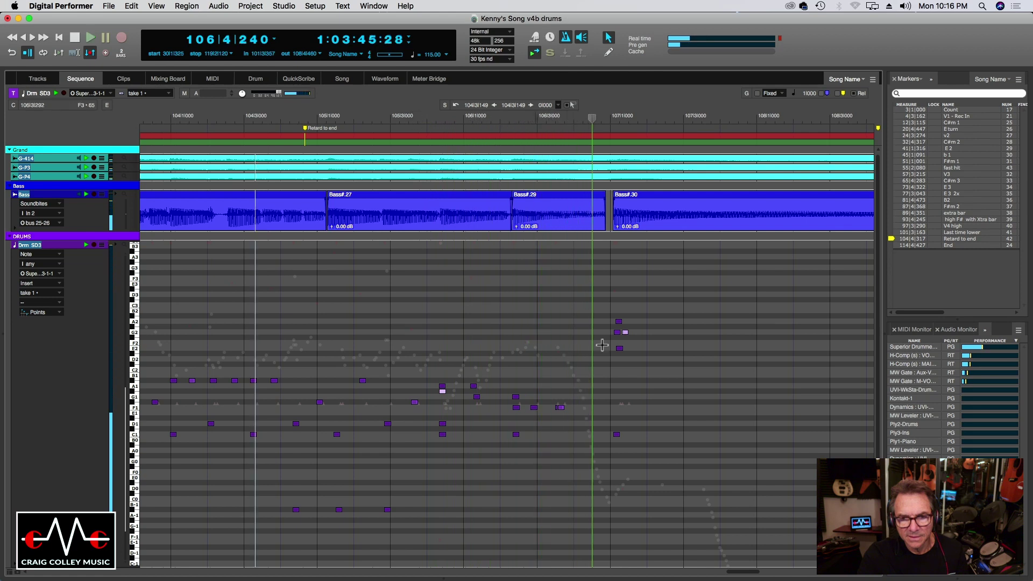
click(559, 407)
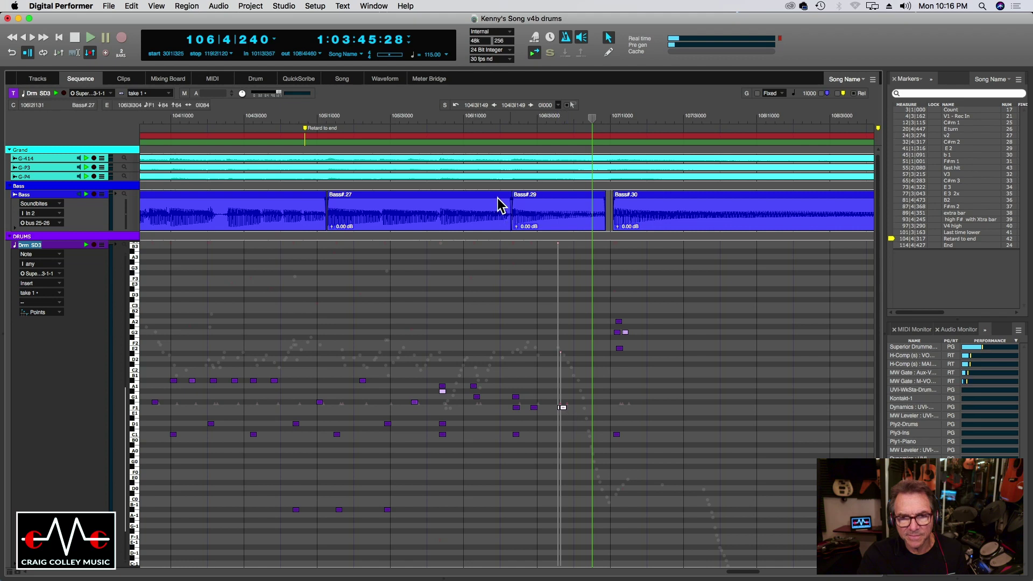
click(469, 123)
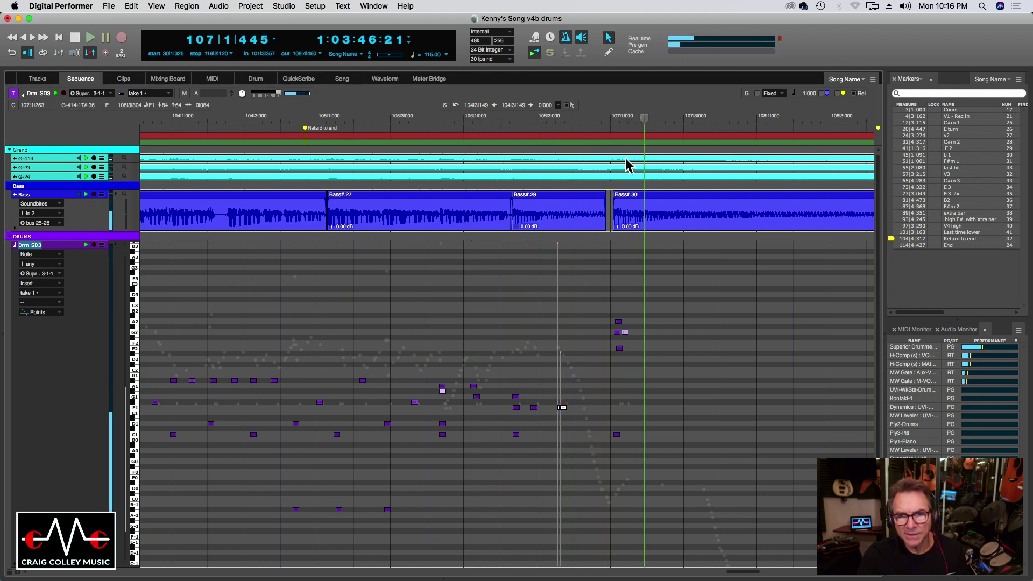
Step: Cue the song at 107|1|037 and compare the A2, G2 and E2 hits in beat 1 of measure 107
click(609, 118)
drag(609, 118, 611, 115)
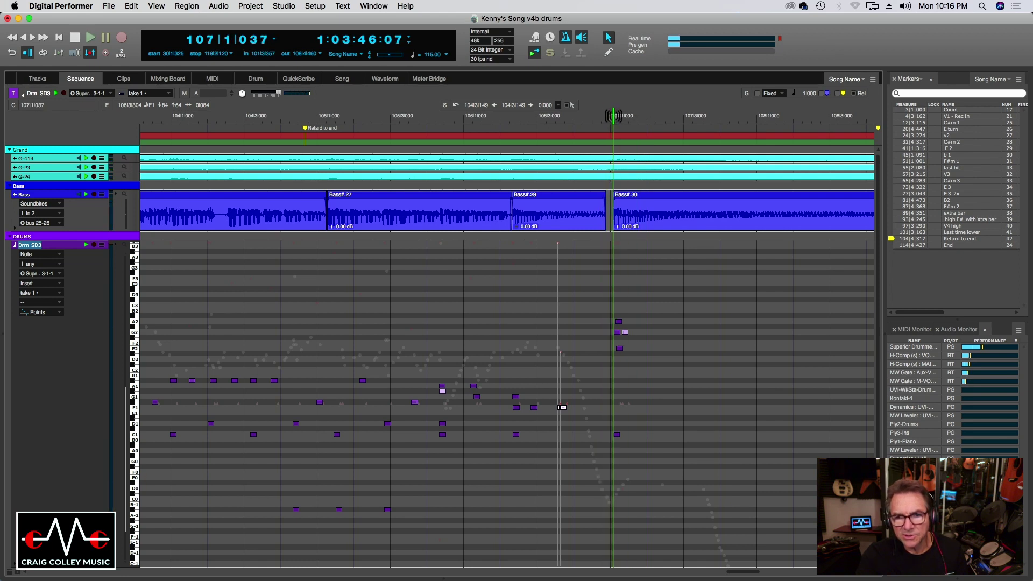
key(super+bracketright)
key(super+bracketright)
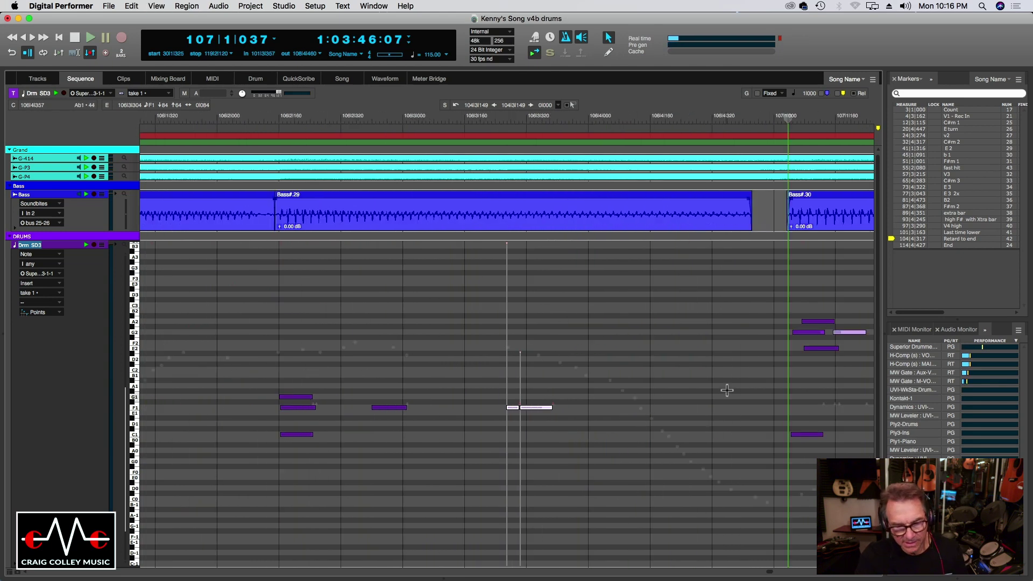
scroll(677, 384, right, 10)
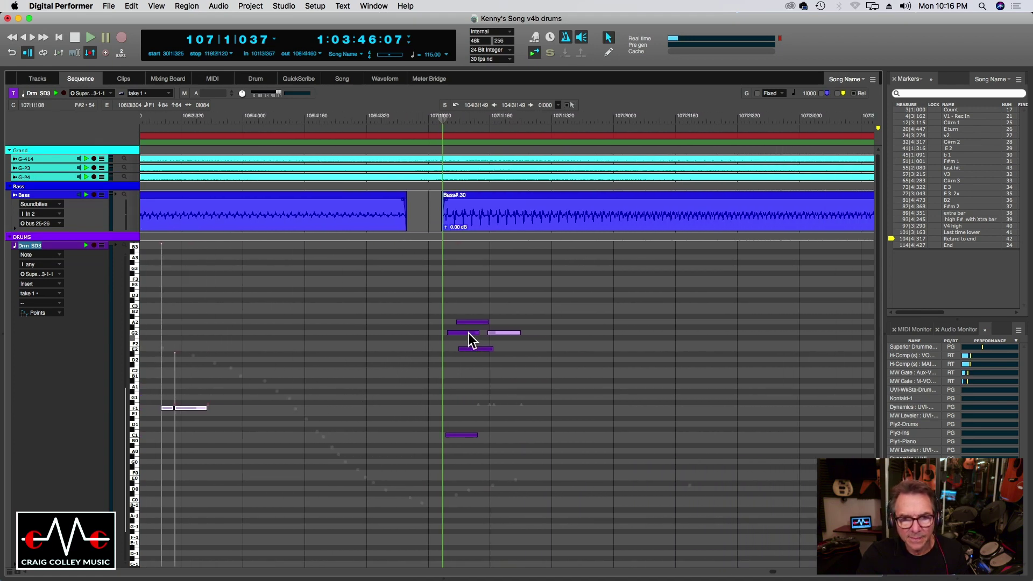
click(467, 322)
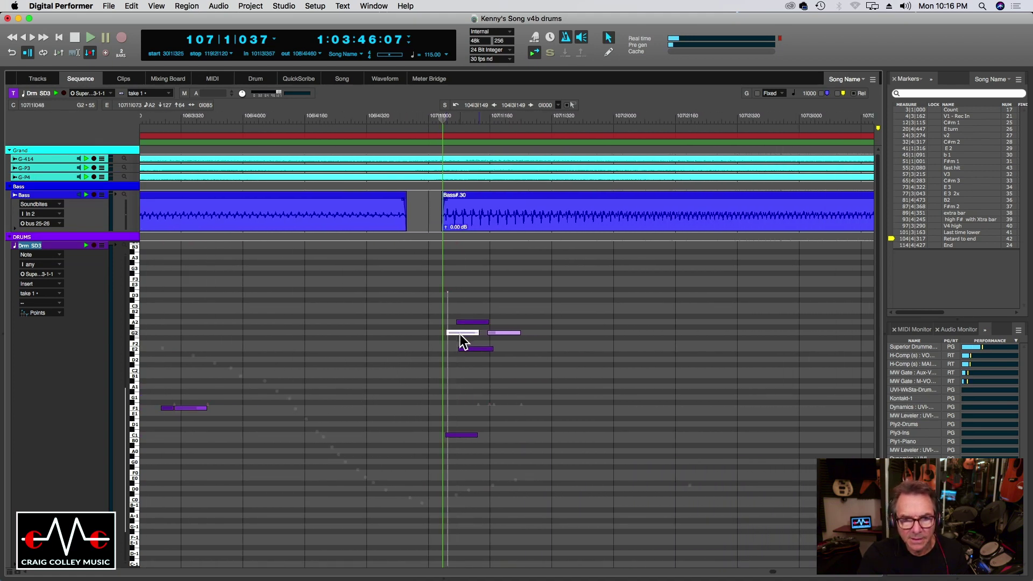
click(460, 334)
click(467, 347)
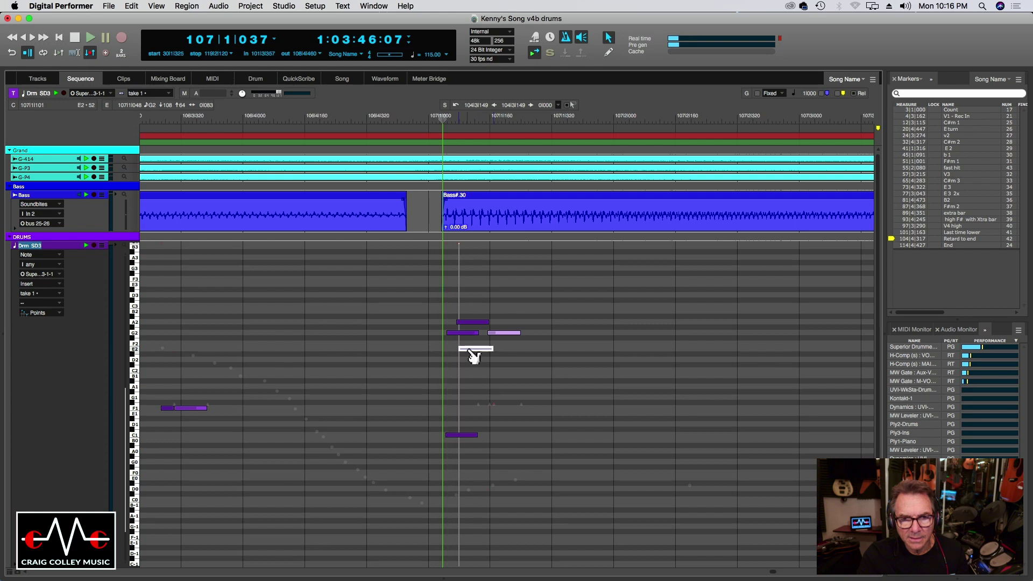
click(472, 349)
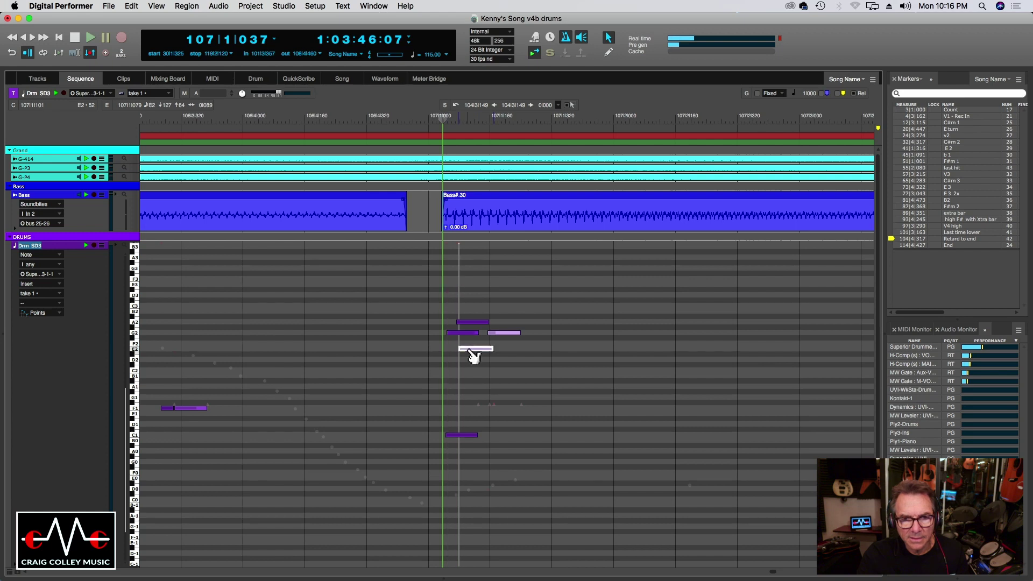
click(466, 322)
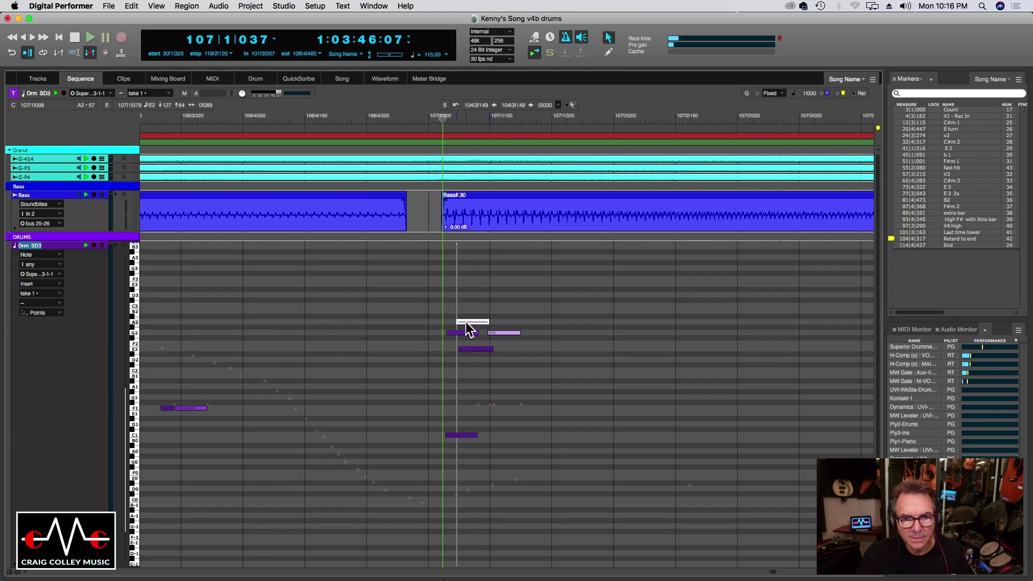
Step: Delete the E2 hit and the second, lighter G2 hit in beat 1 of measure 107
click(466, 348)
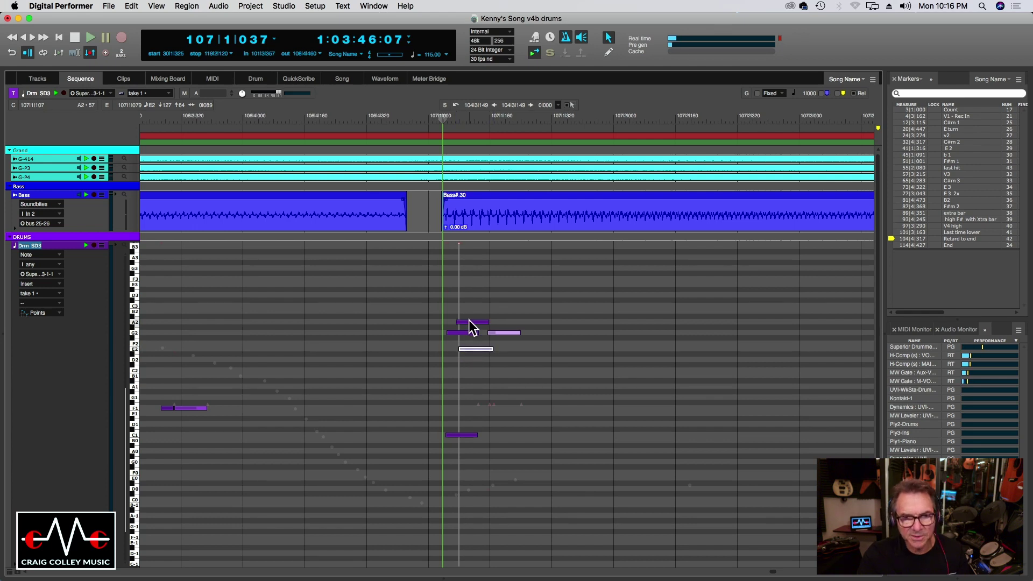
key(Delete)
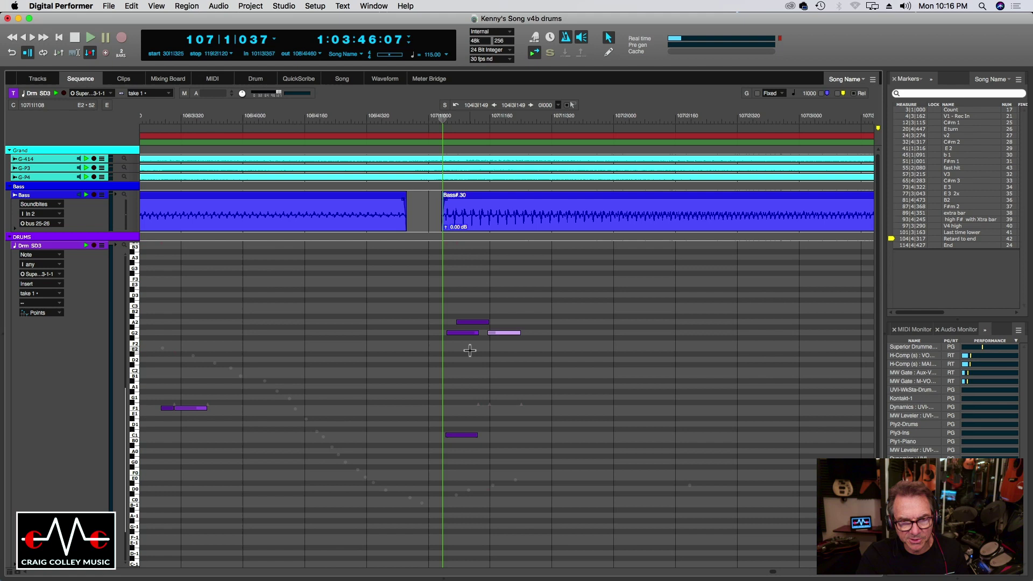
click(506, 334)
key(Delete)
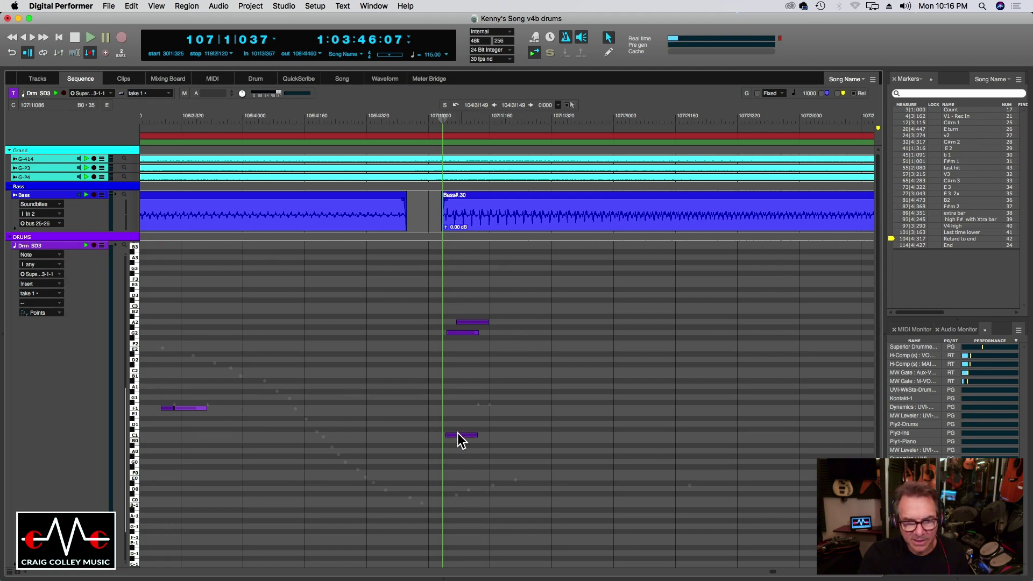
Step: Move the C1 hit in beat 1 of measure 107 slightly earlier to 107|1|041, and audition it
click(458, 434)
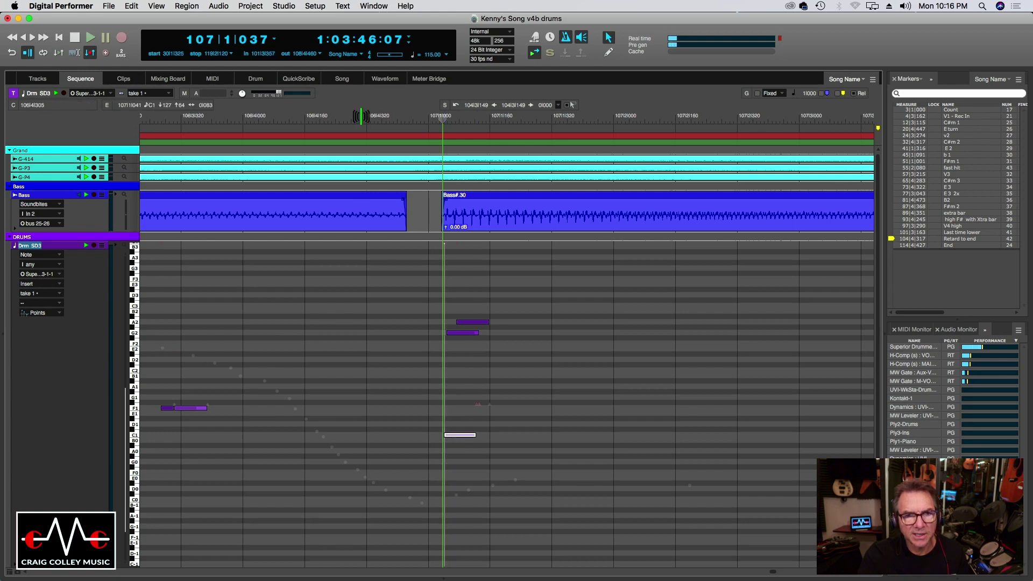
key(space)
key(space)
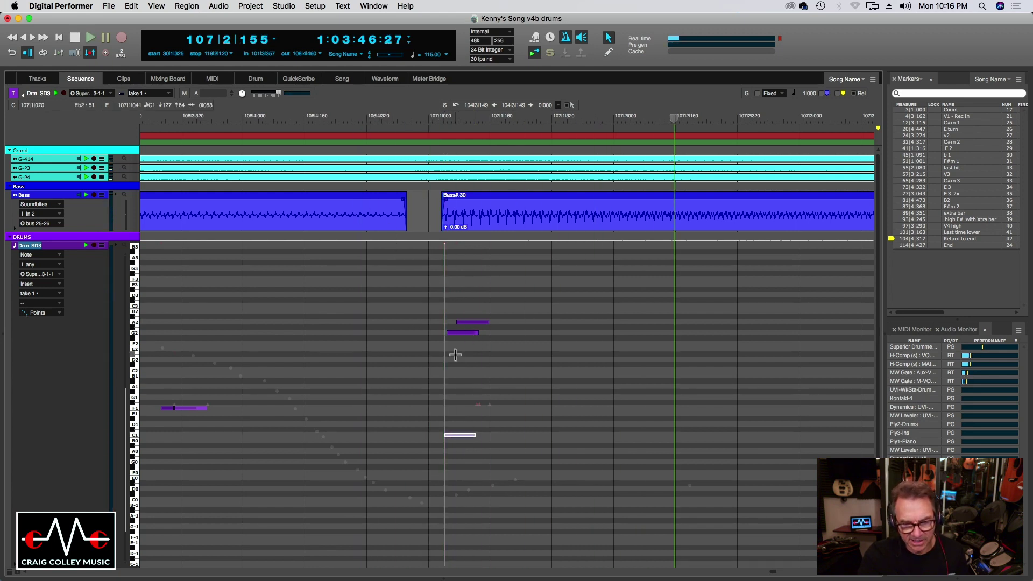
key(super+bracketleft)
key(super+bracketleft)
key(super+bracketleft)
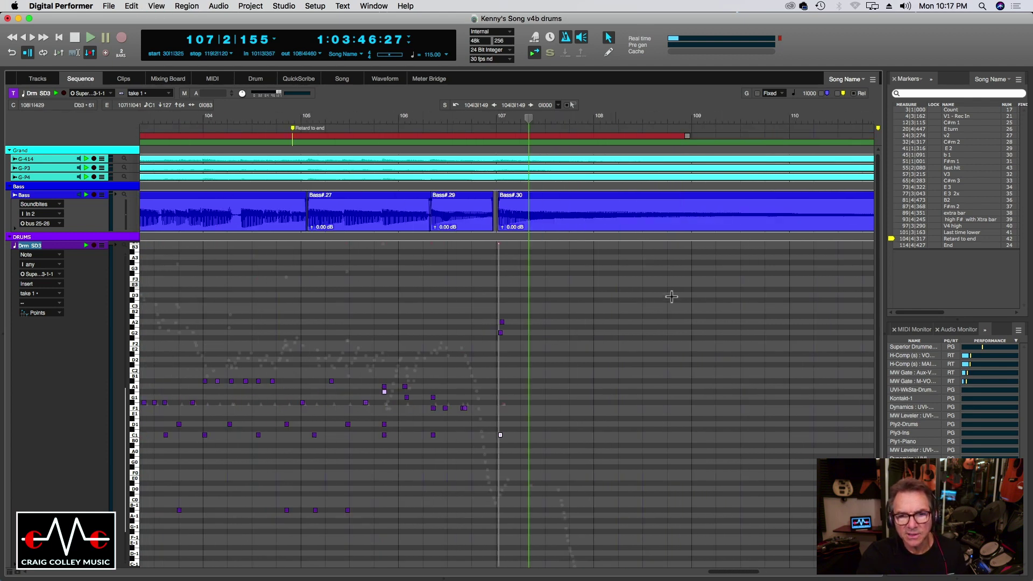
Step: Open the Superior Drummer 3-1 instrument from the track list and show its drum kit view
click(45, 78)
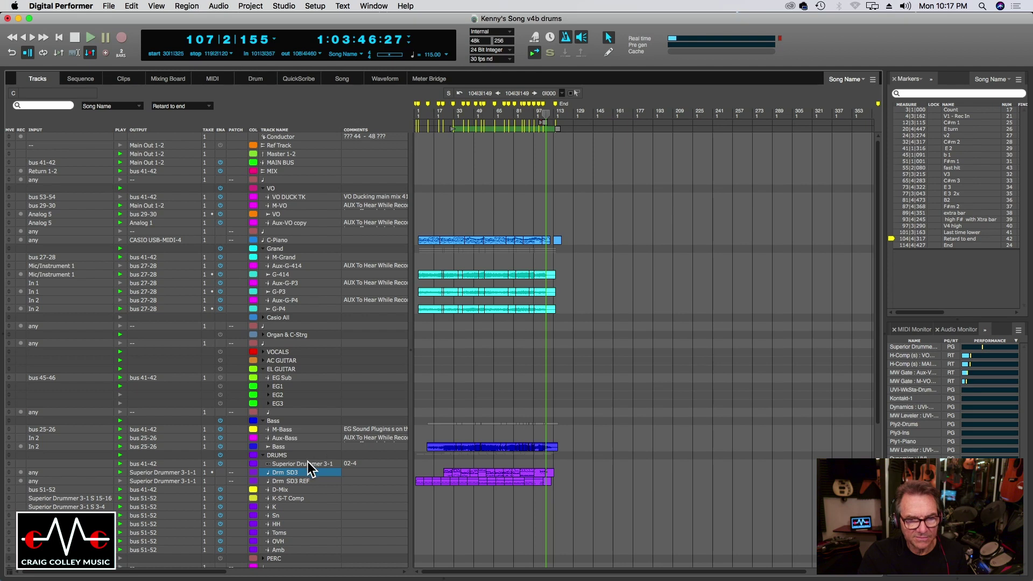
click(308, 463)
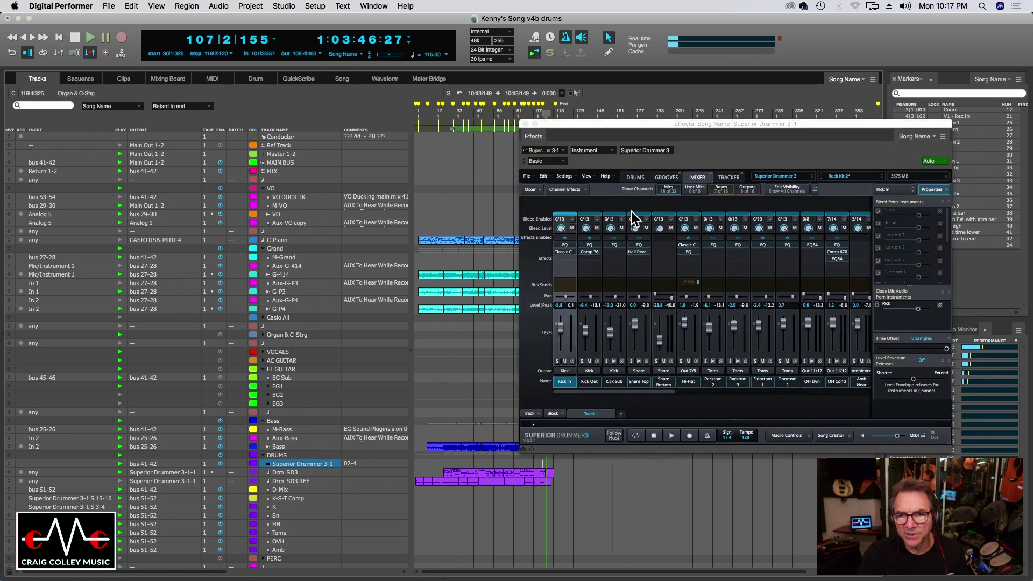
click(634, 177)
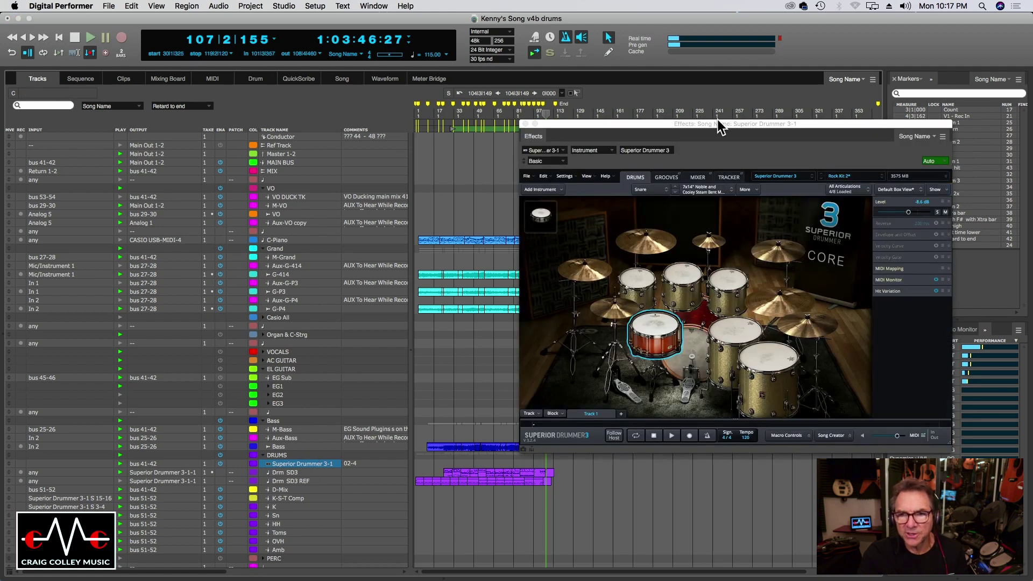
Step: Cue the song at measure 96 and play it through the ending into measure 108
click(203, 42)
text(96)
key(Return)
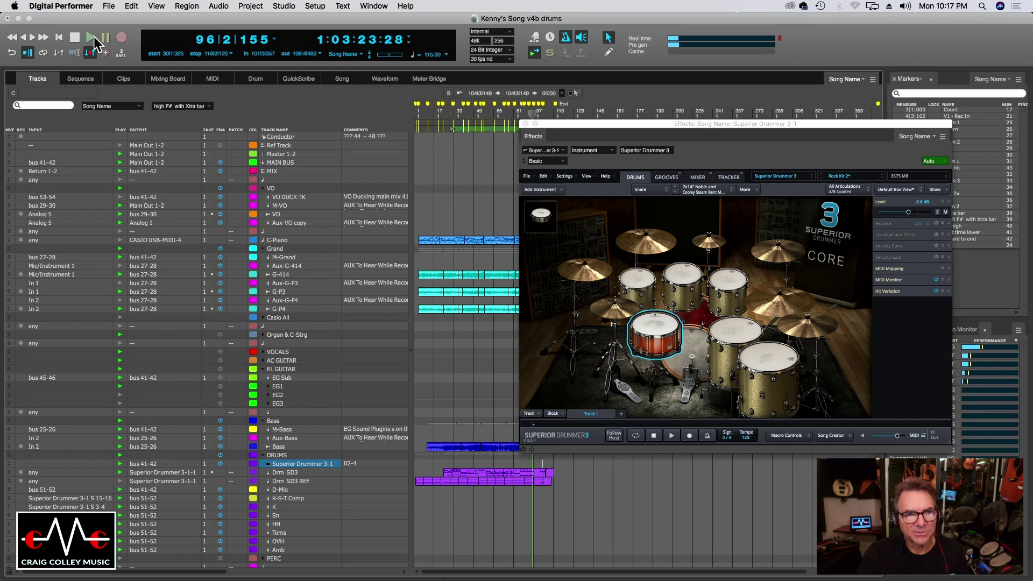
click(91, 36)
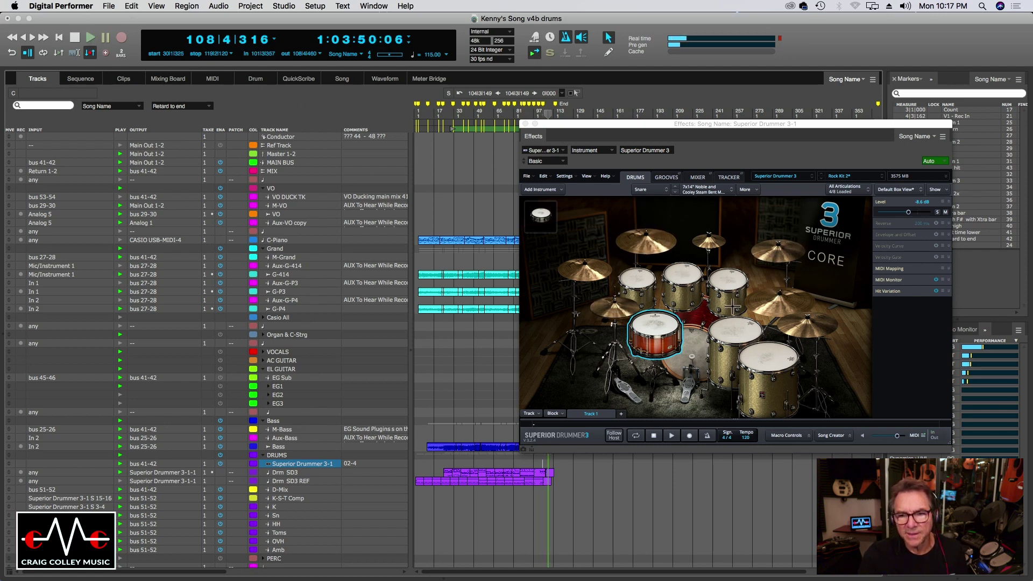
Step: Return to the drum sequence with the Superior Drummer window moved aside, cue at 105|2|051, and audition the ending in a closer view
drag(624, 125, 697, 70)
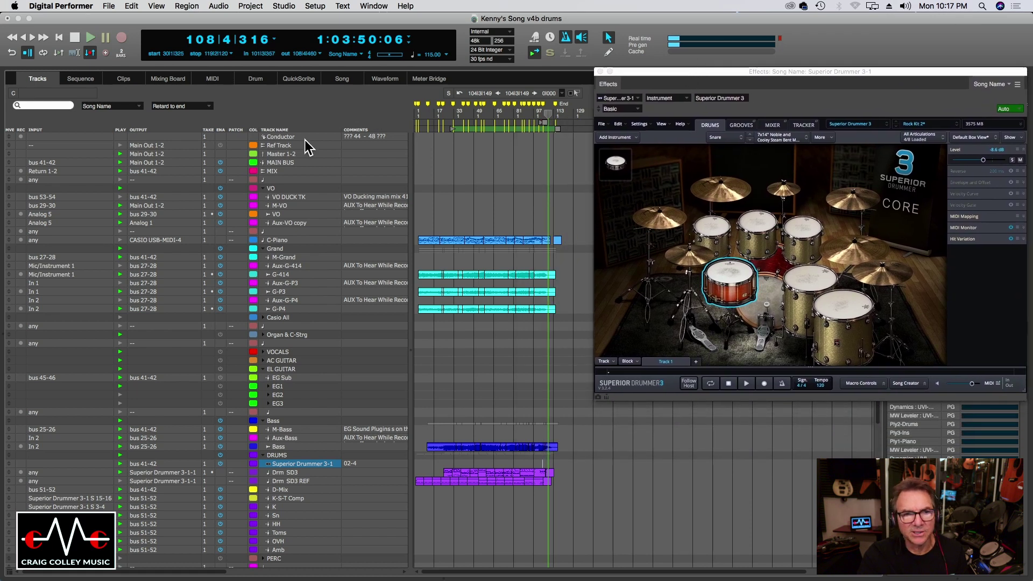
click(80, 79)
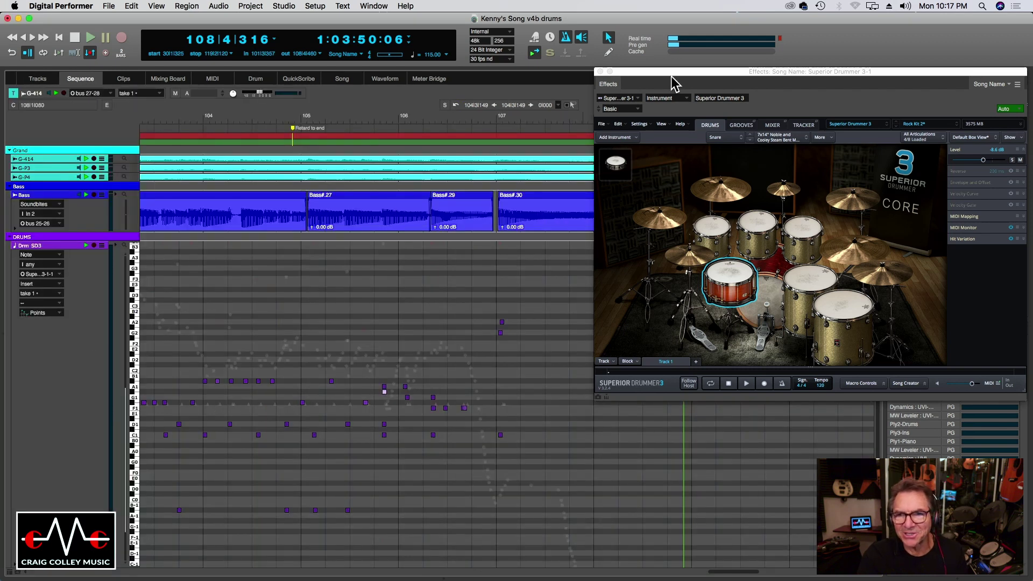
drag(673, 78, 787, 62)
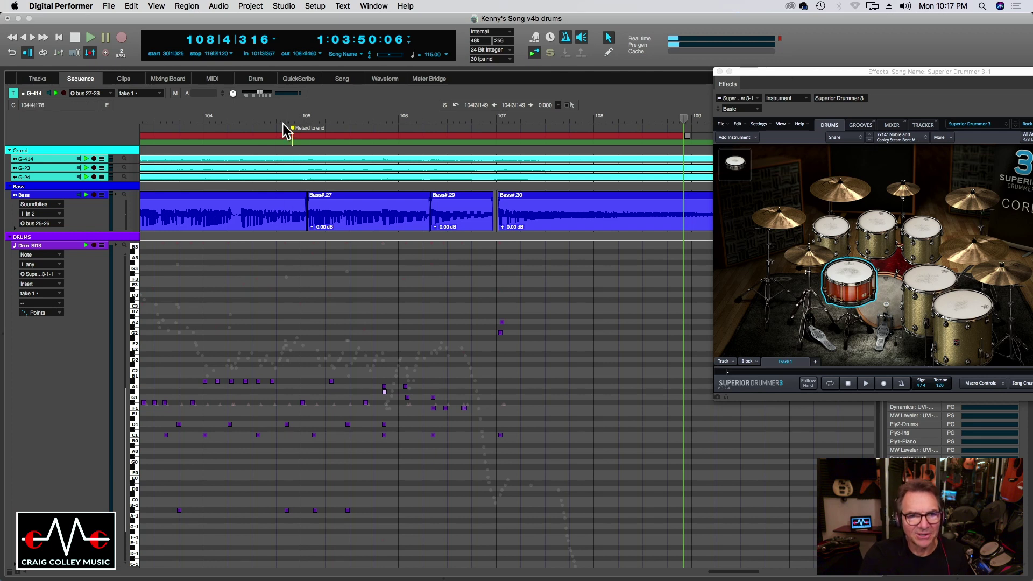
click(260, 116)
click(327, 115)
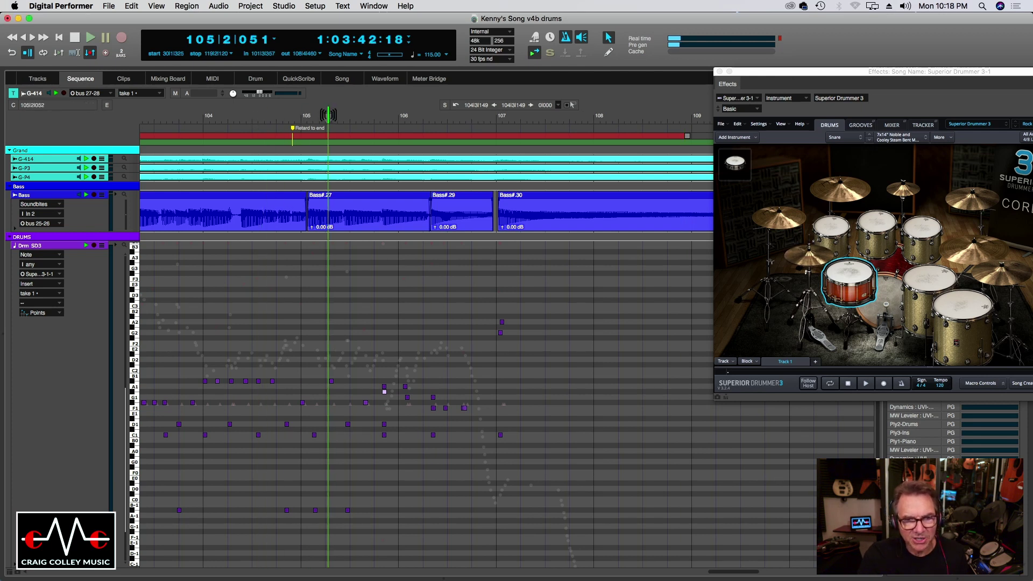
key(super+bracketright)
key(space)
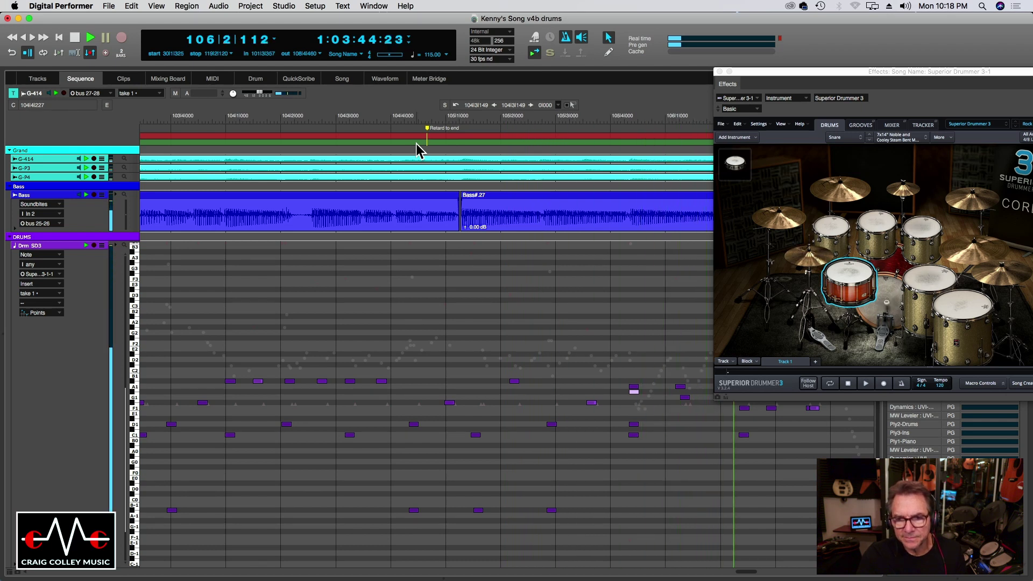
Step: Cue the song at 104|2|256, move the Superior Drummer window higher, and replay into measure 105
click(310, 115)
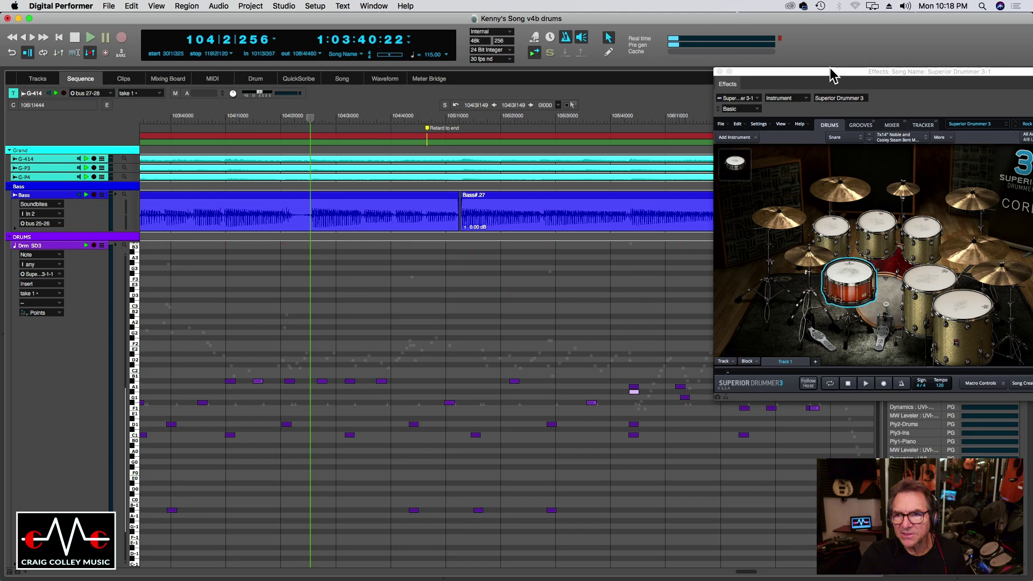
drag(831, 71, 828, 16)
key(space)
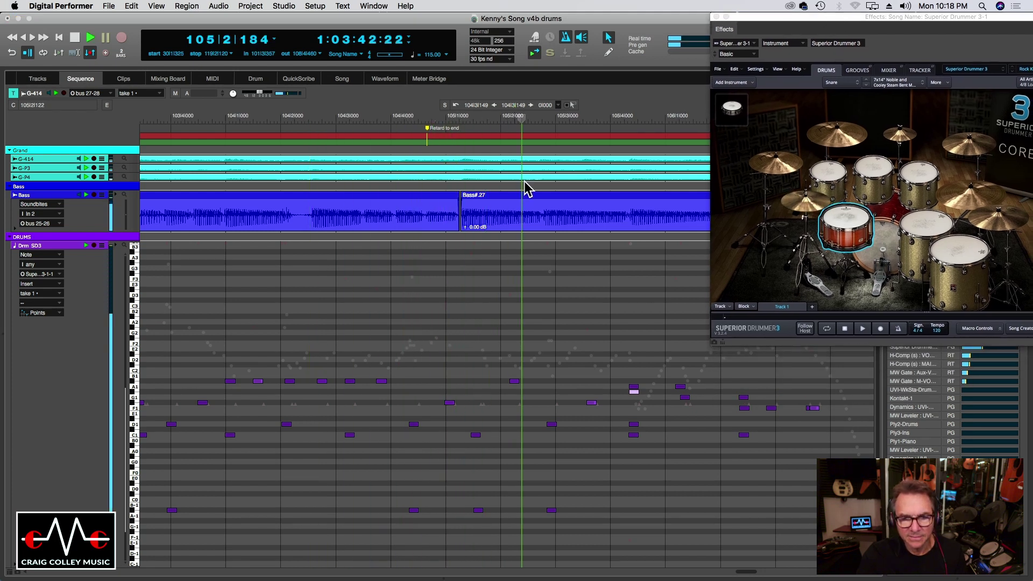
Step: Compare the C1 and Bb-1 hits in beat 1 of measure 105, move the C1 hit to 105|1|245, and replay from 104|3|124
click(474, 435)
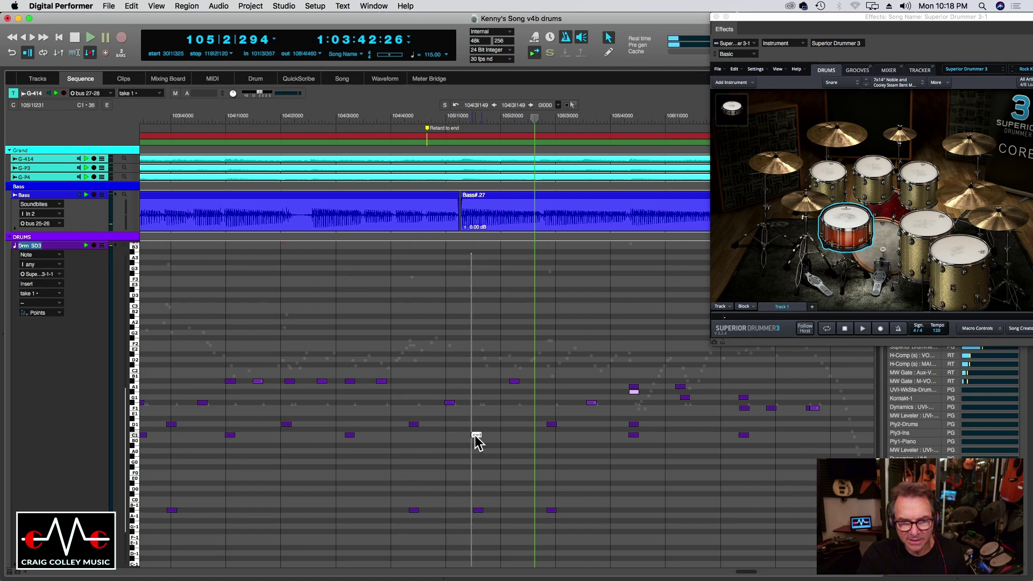
click(479, 511)
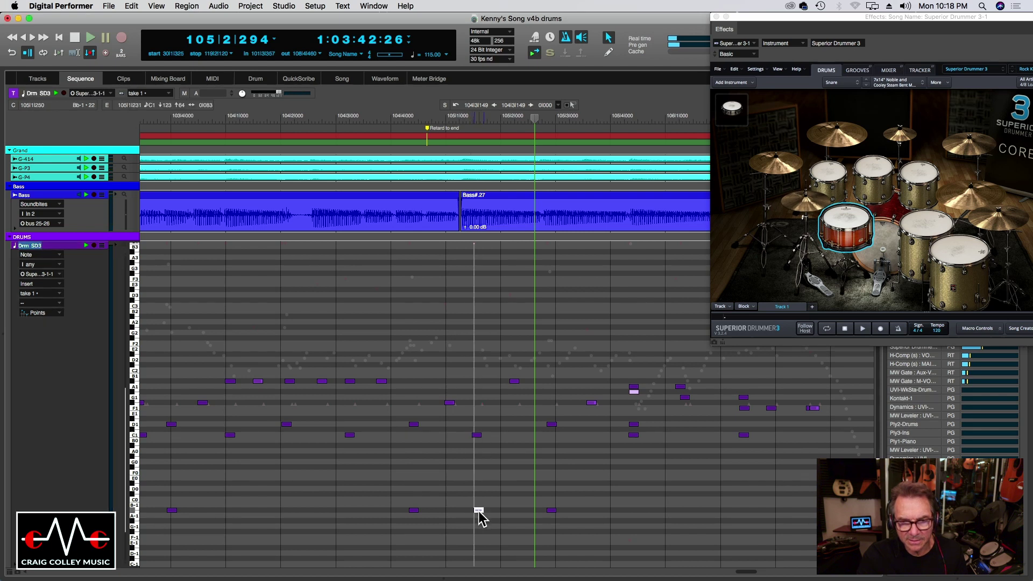
click(383, 120)
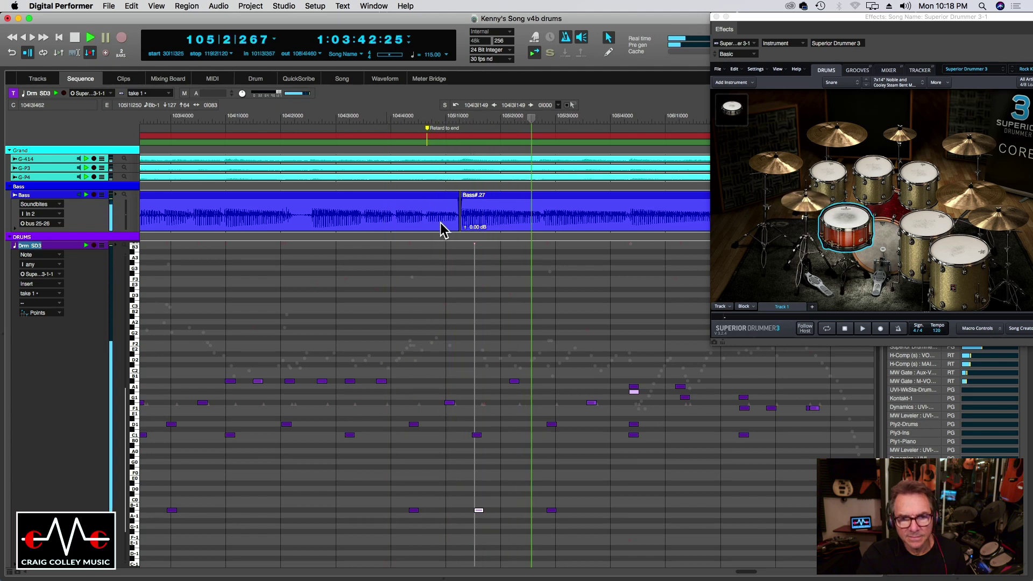
key(space)
click(477, 435)
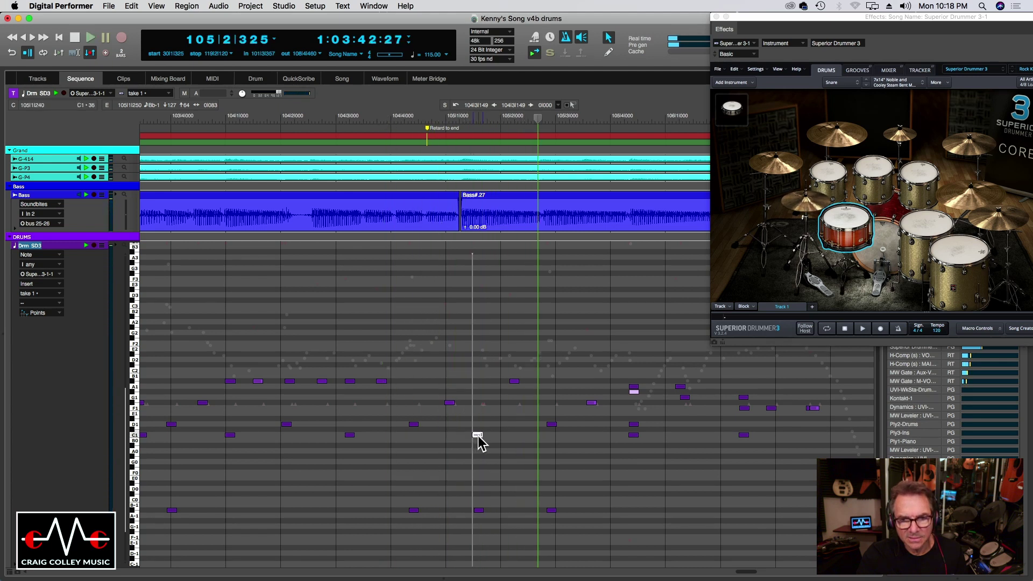
click(350, 114)
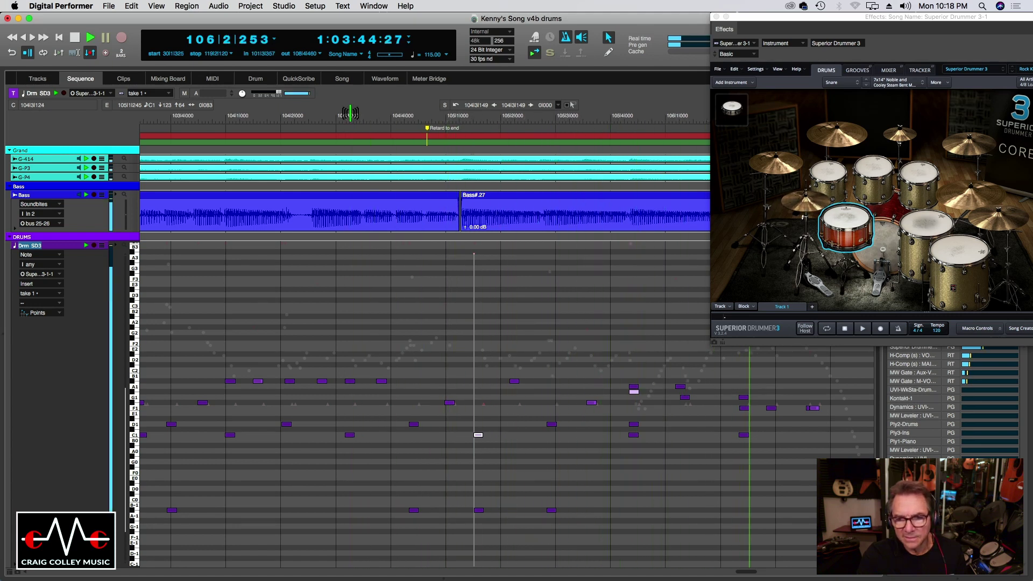
Step: Move the A1 and G1 hits in beat 1 of measure 106 together, placing G1 at 106|1|148, and replay the ending
click(680, 387)
shift+click(685, 398)
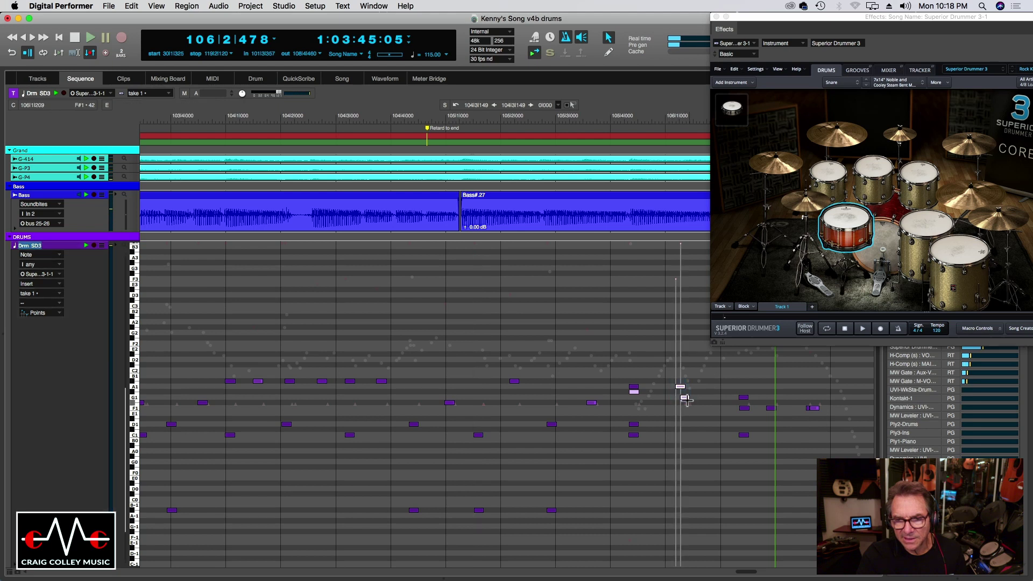
drag(689, 401, 694, 404)
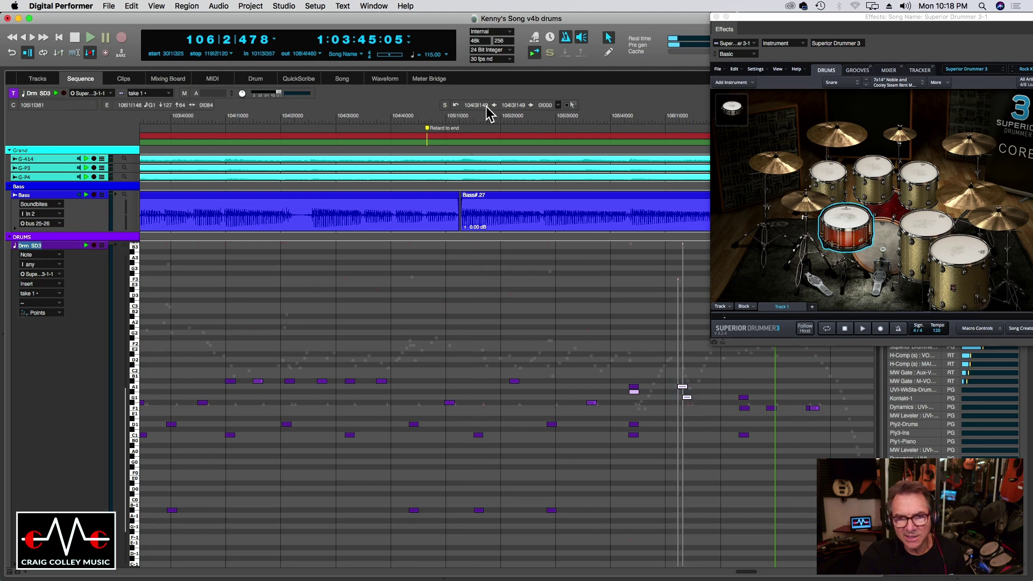
key(space)
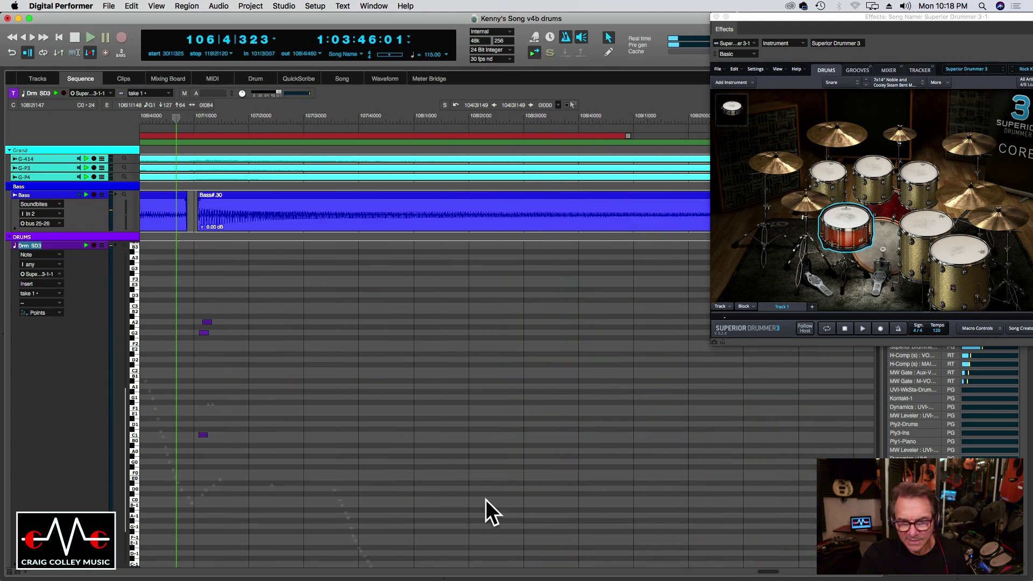
Step: Move the F1 hit in beat 2 of measure 106 to 106|2|419 and replay the ending from measure 105
drag(776, 576, 765, 574)
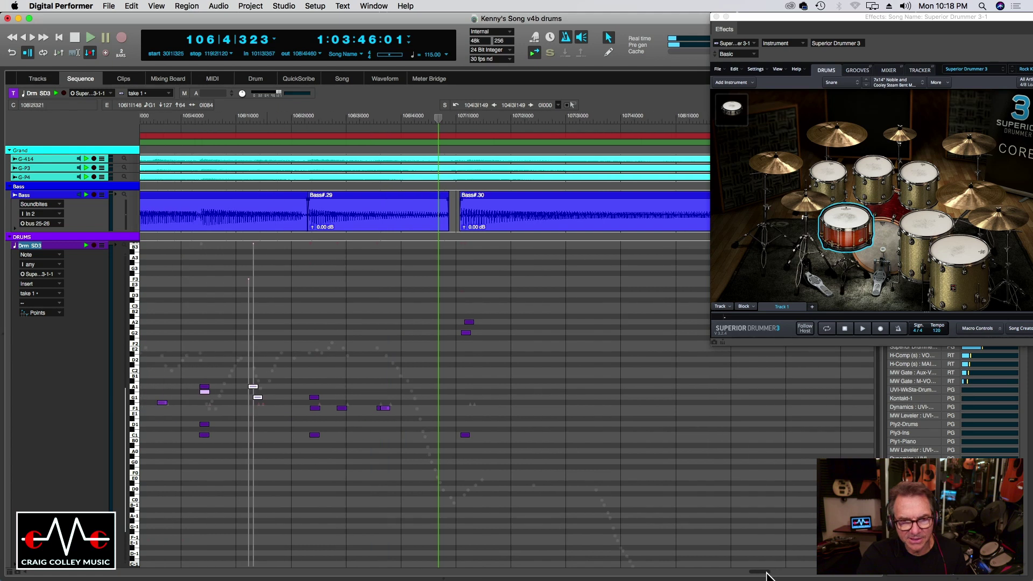
click(375, 407)
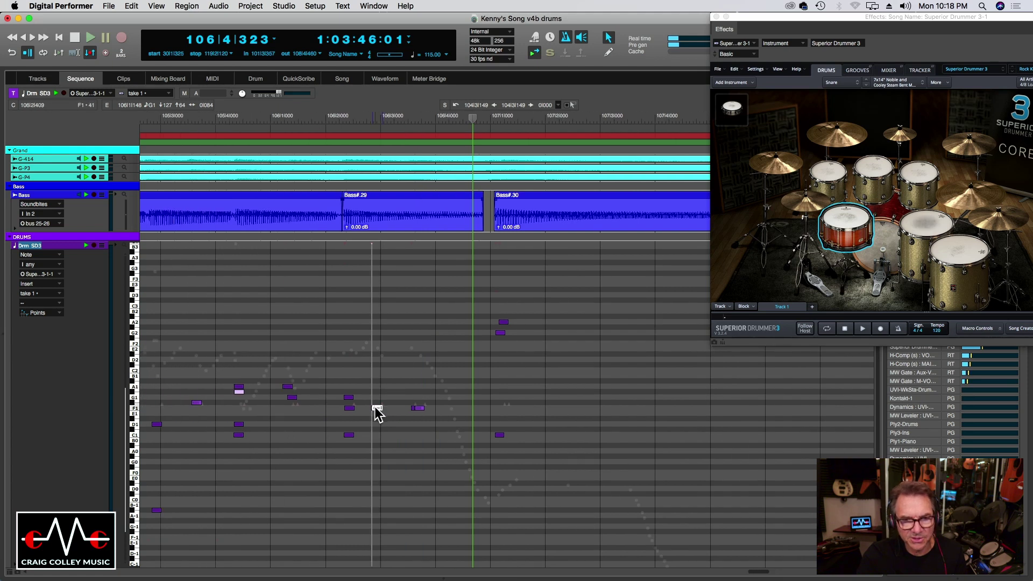
click(180, 114)
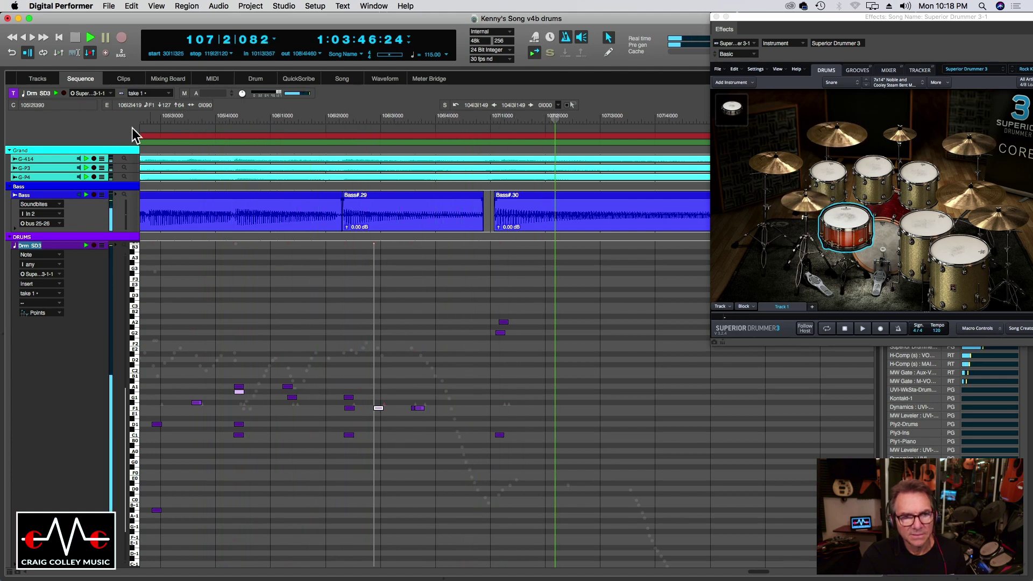
click(156, 119)
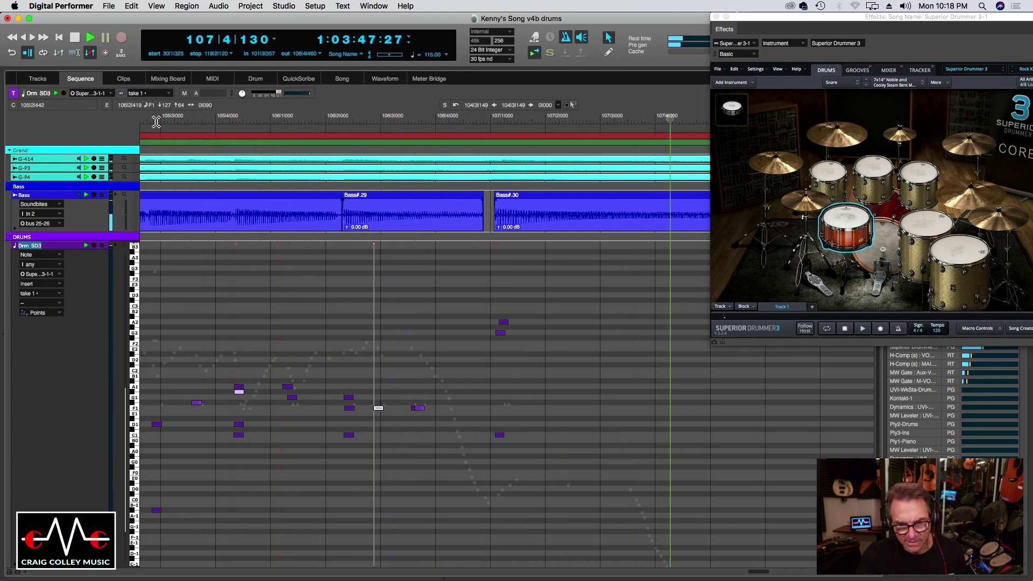
Step: Show the whole song from measure 1 and cue it at 24|1|336, just before the drums enter
key(super+bracketleft)
key(super+bracketleft)
key(super+bracketleft)
key(super+bracketleft)
key(super+bracketleft)
key(super+bracketleft)
key(super+bracketleft)
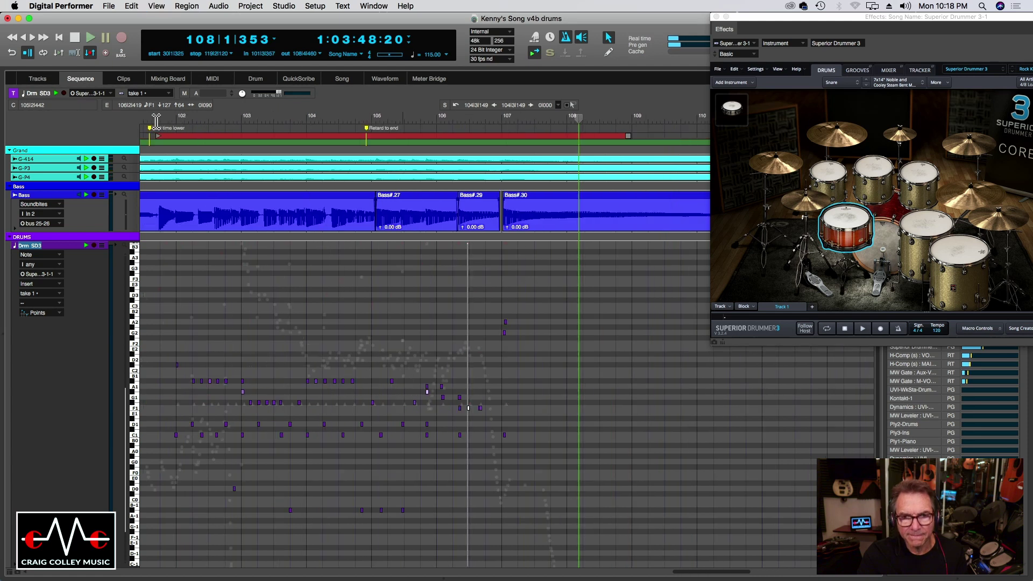
key(super+bracketleft)
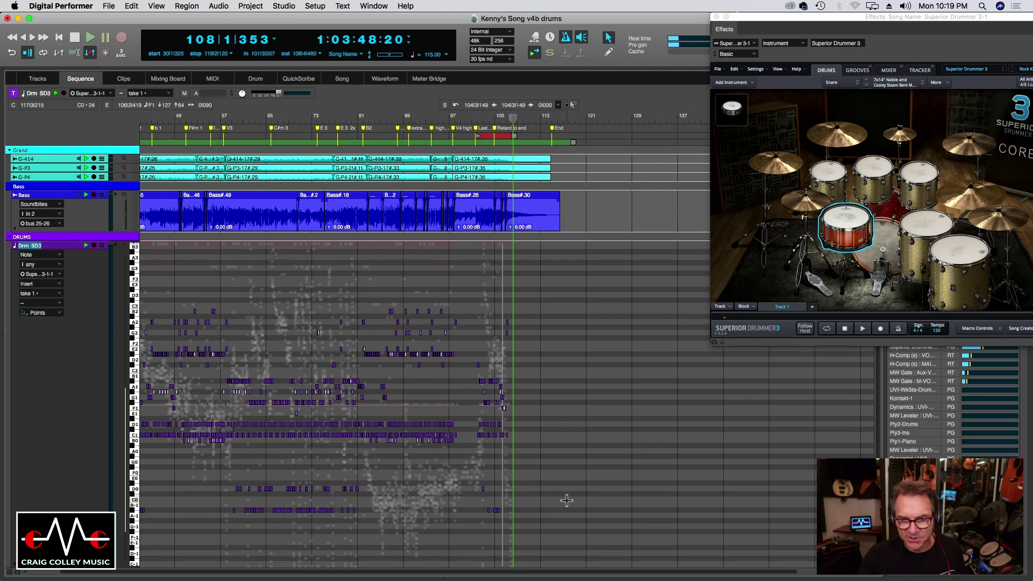
scroll(675, 575, left, 5)
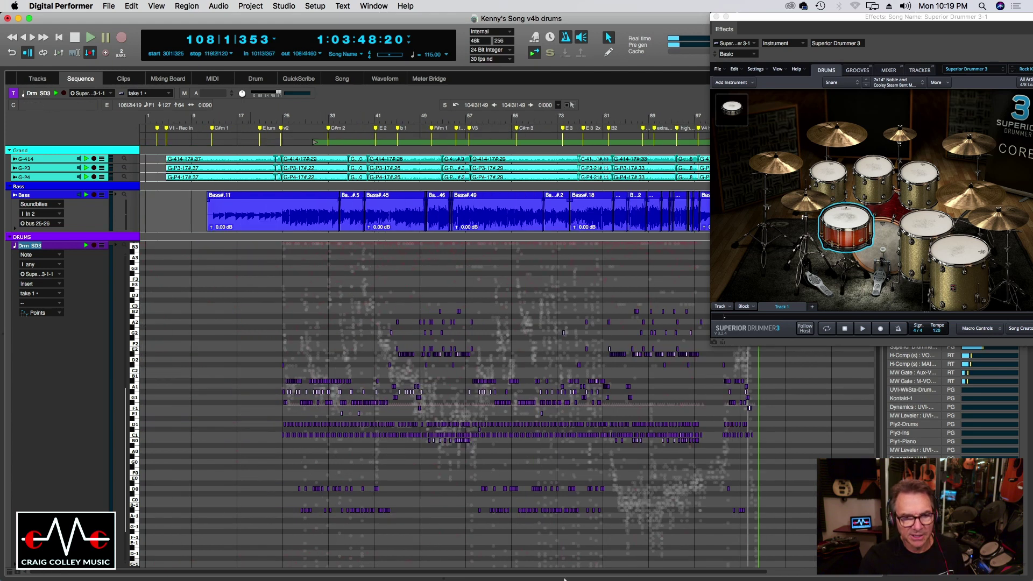
click(278, 120)
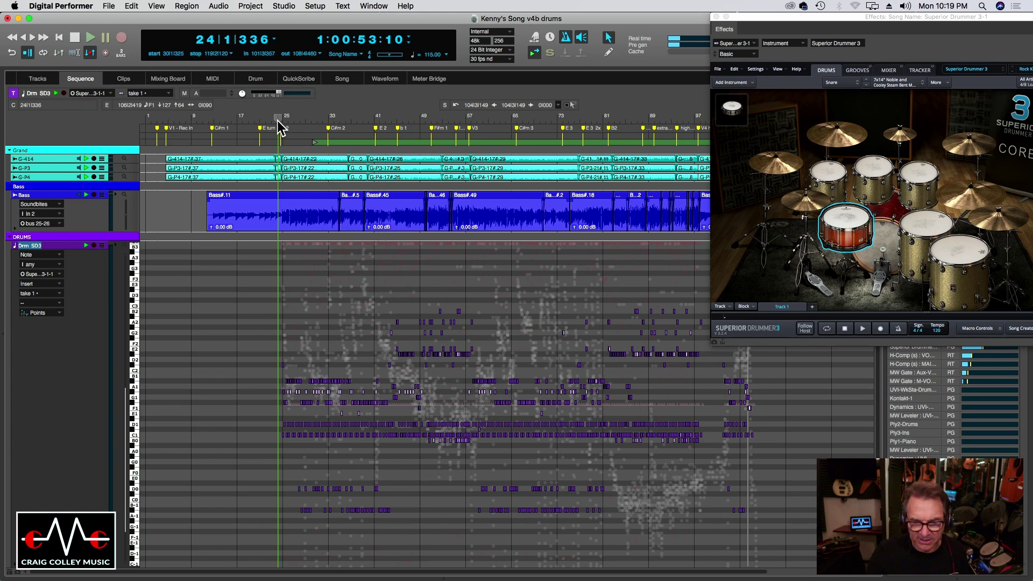
Step: Look over the ending, cue the song in measure 23 before the v2 marker, and play through measure 40
scroll(276, 120, right, 10)
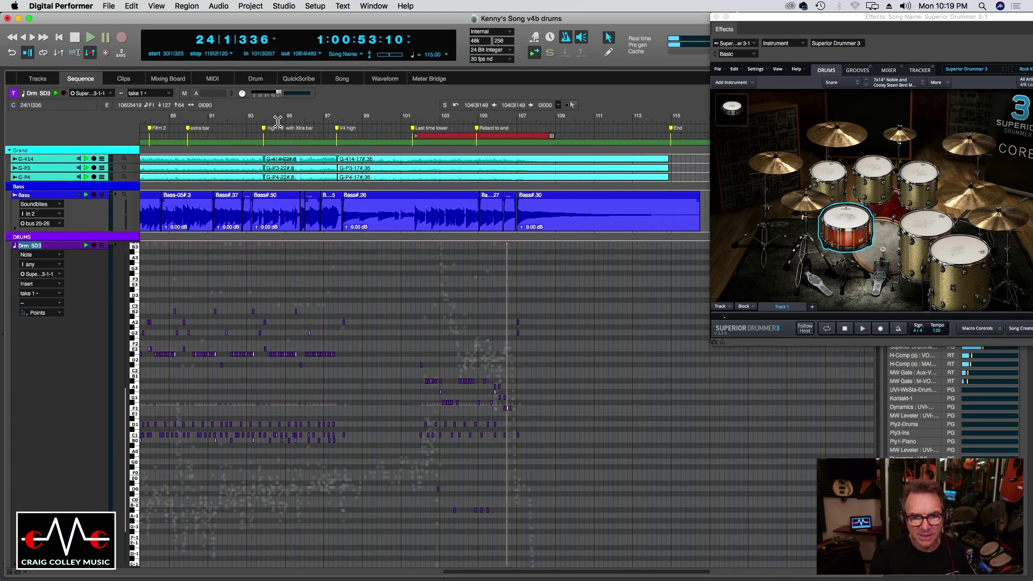
drag(470, 572, 152, 565)
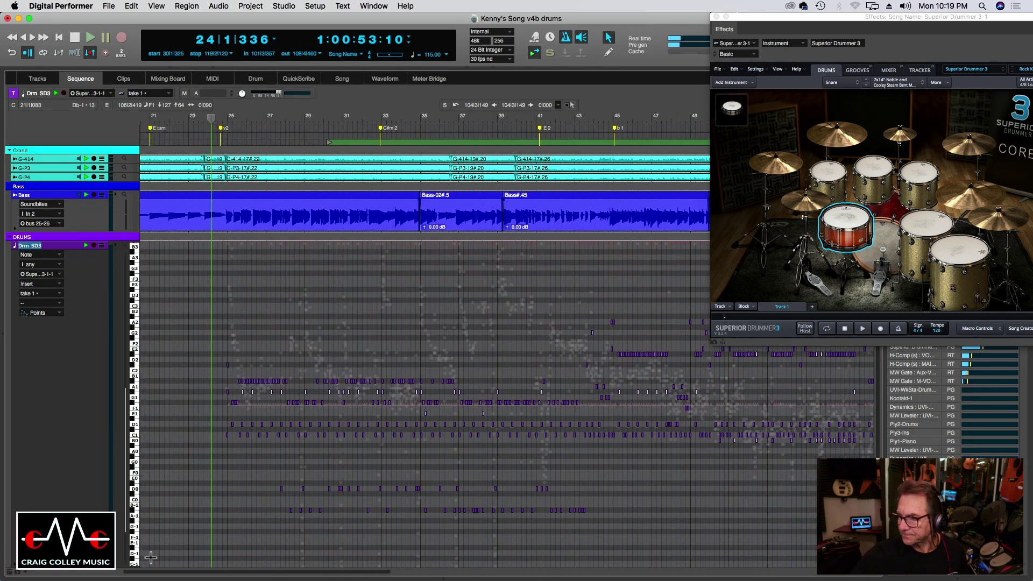
click(206, 116)
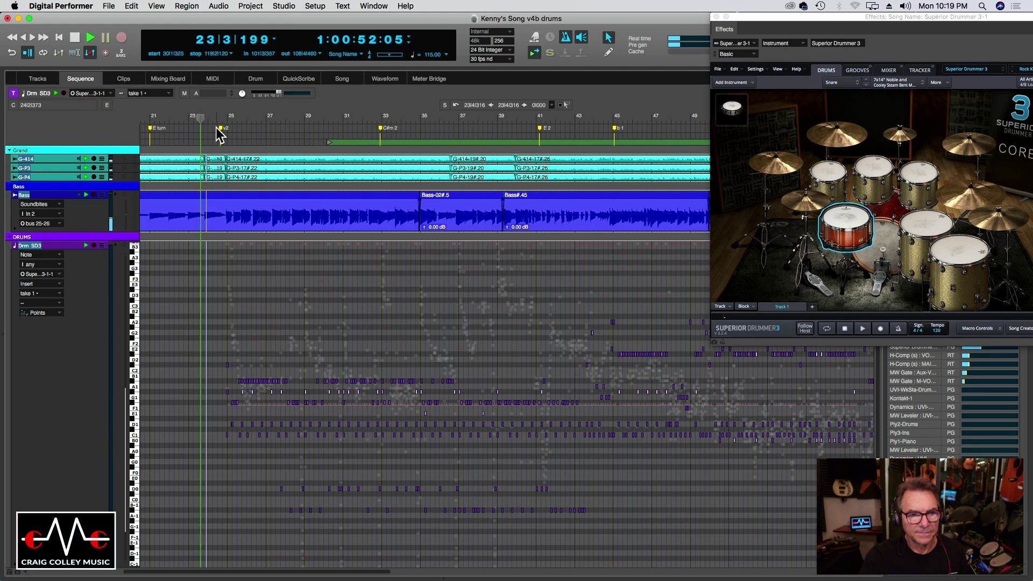
key(super+bracketright)
key(super+bracketright)
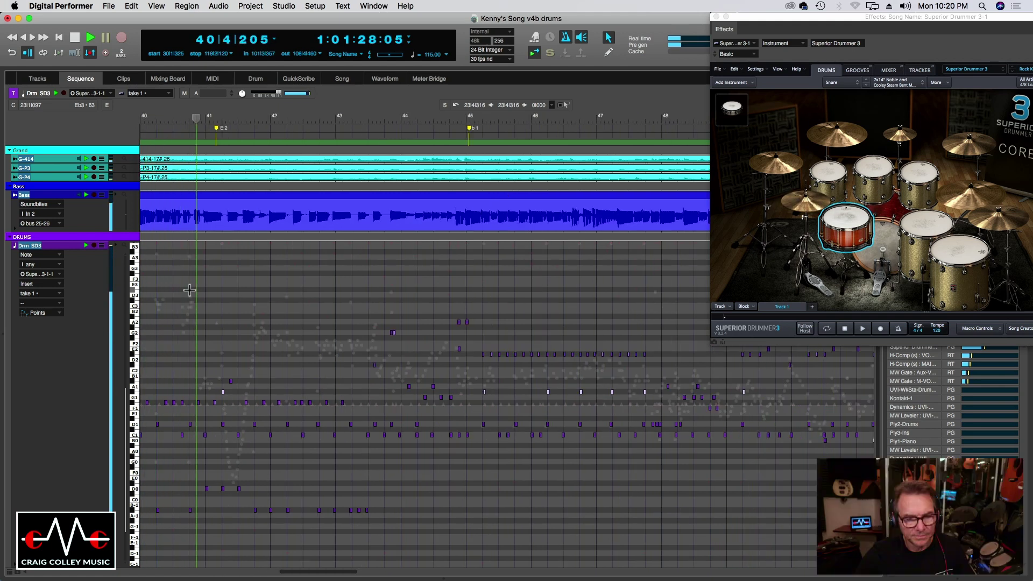
Step: Cue the song at 39|3|082 and play into measure 40 in a closer view
drag(332, 571, 316, 572)
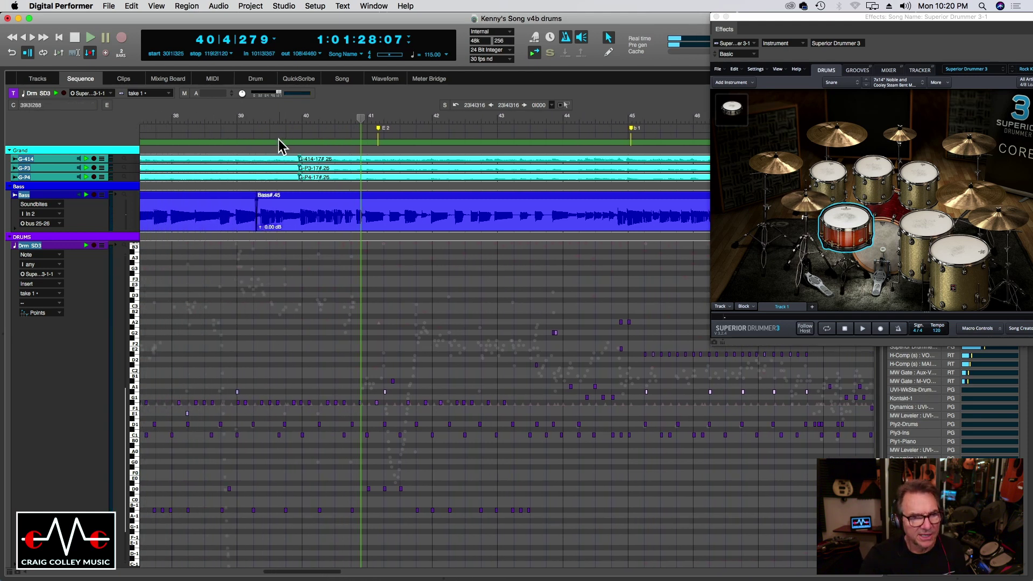
click(273, 121)
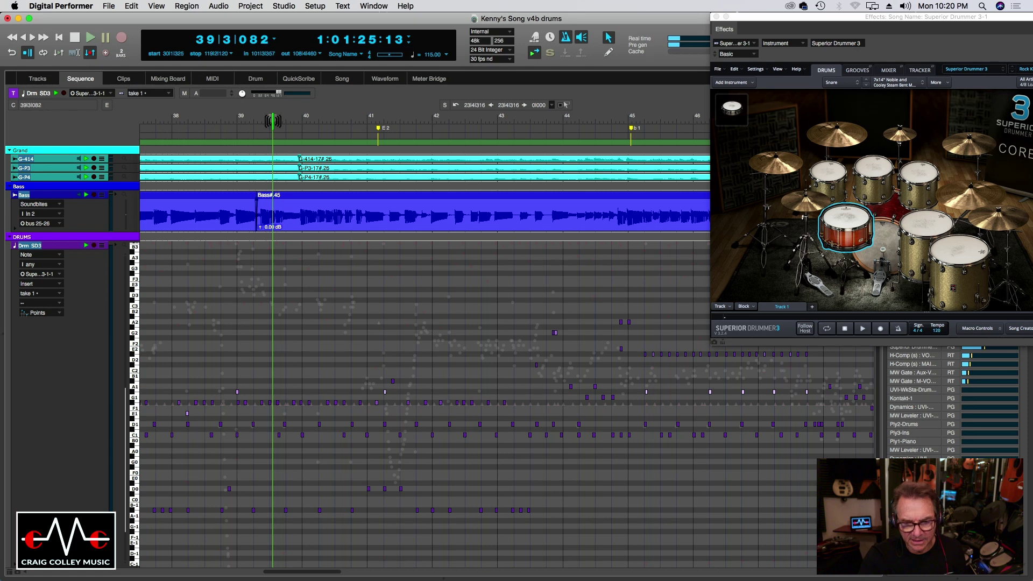
key(super+bracketright)
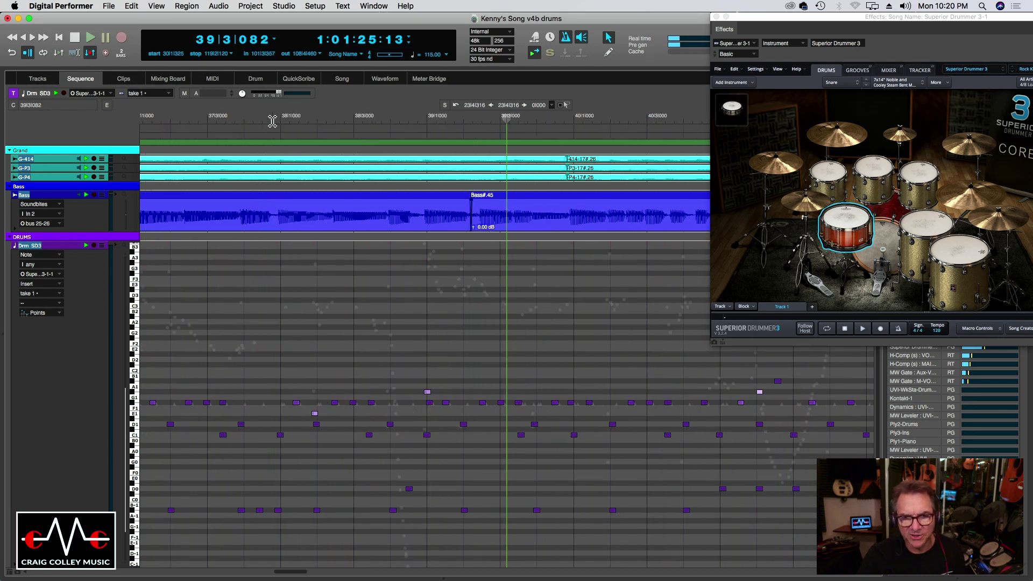
key(space)
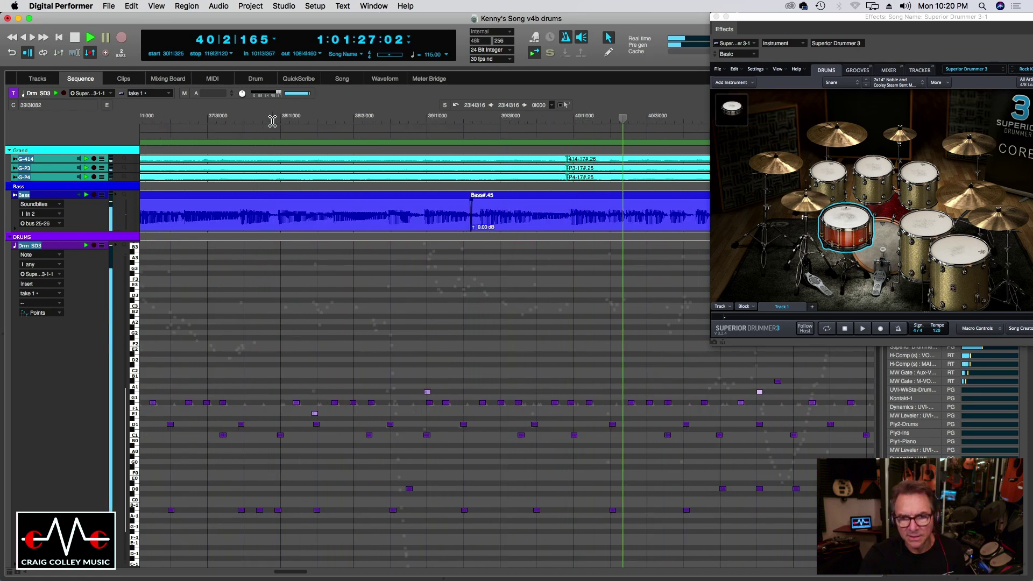
Step: Replay from 39|4|039, move the C1 hit leading into measure 41 to 40|4|453, and play on to measure 68
click(571, 121)
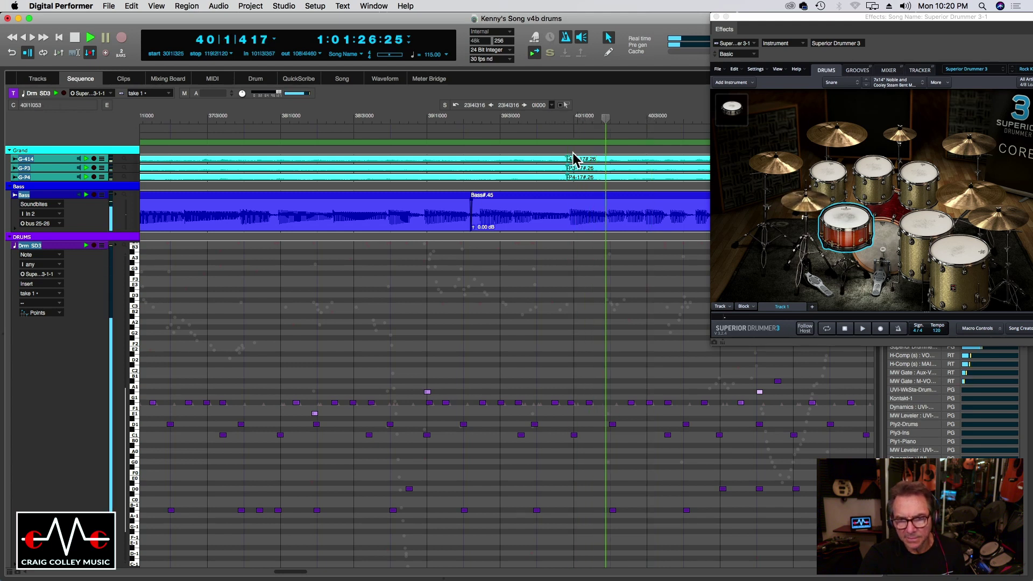
click(541, 121)
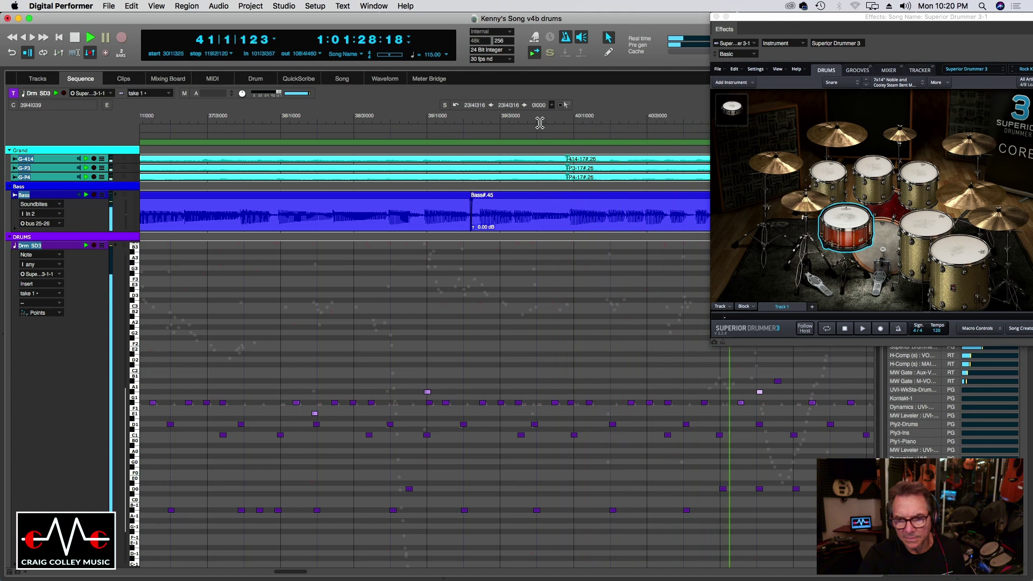
click(719, 435)
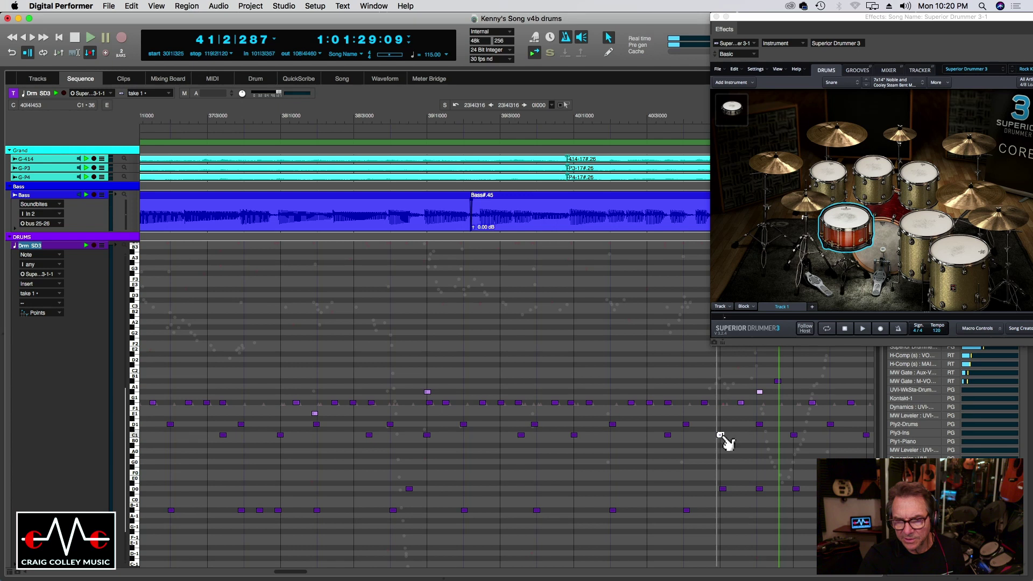
click(573, 115)
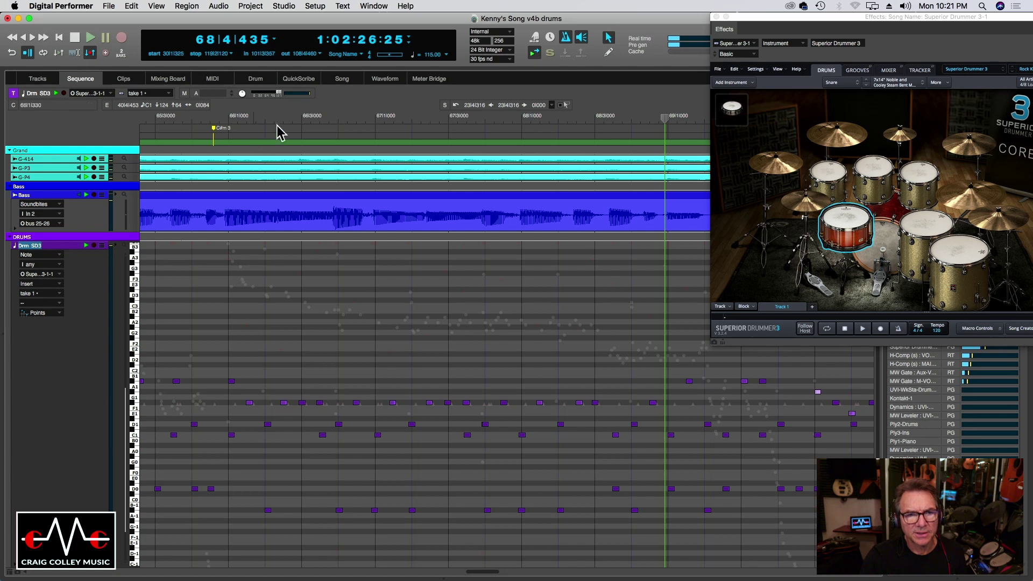
Step: Replay measure 66 from several points in its beats 2 to 4, using a closer view around 66|4|222
click(309, 116)
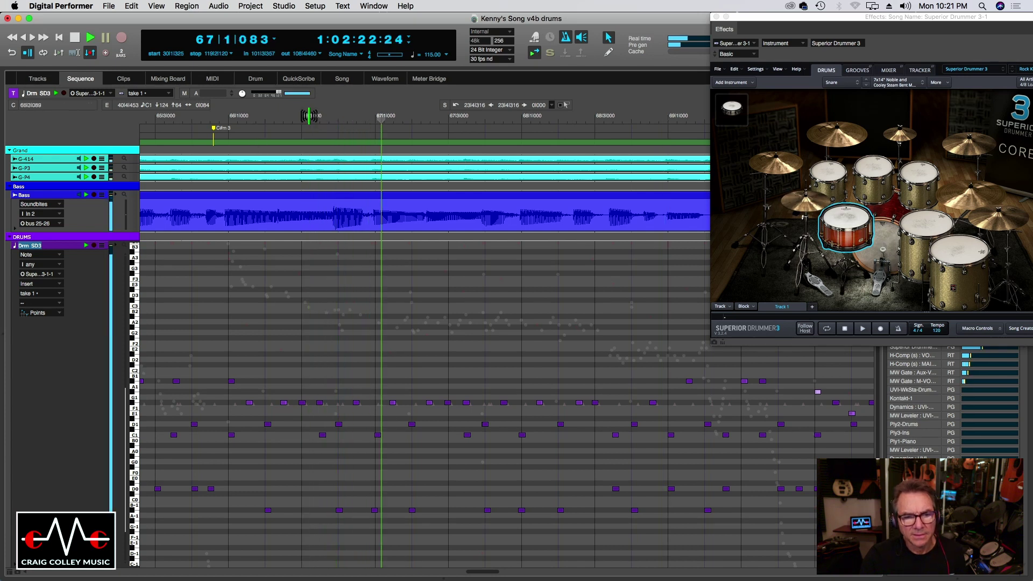
click(310, 116)
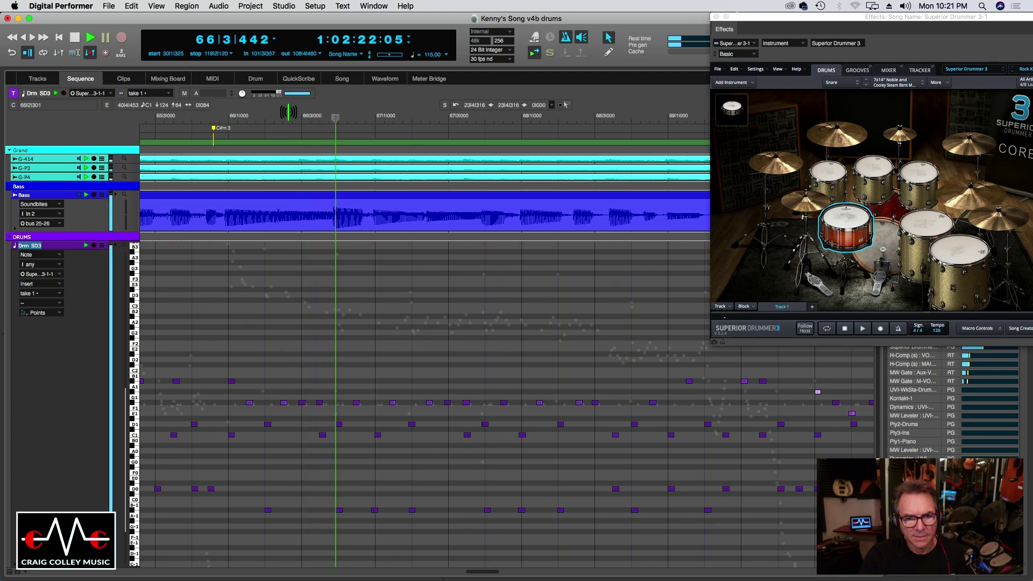
click(355, 117)
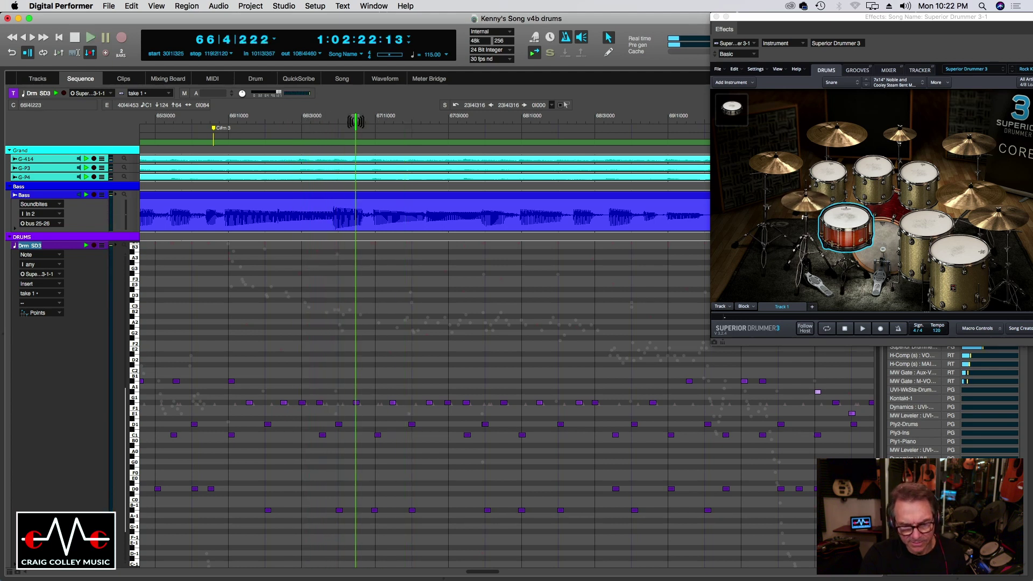
key(super+bracketright)
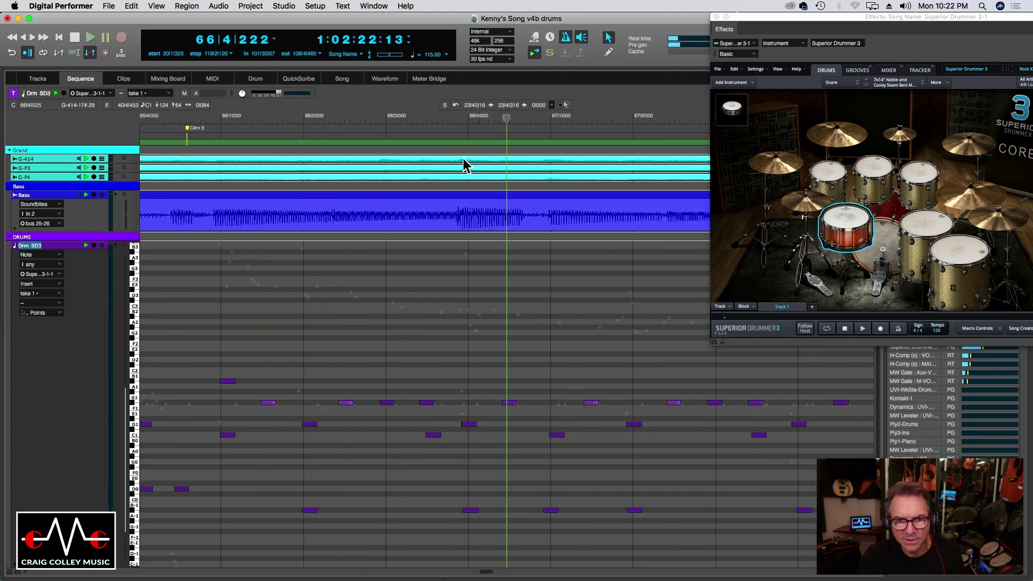
click(345, 119)
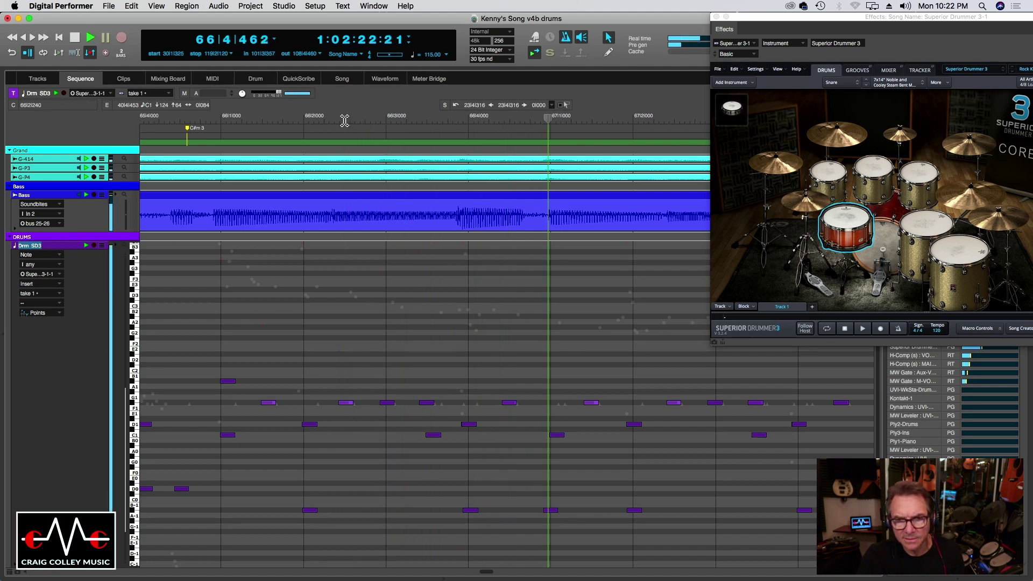
Step: Cue at 66|4|457, move the Bb-1 hit leading into measure 67 to 66|4|450, and play on into measure 86
click(547, 120)
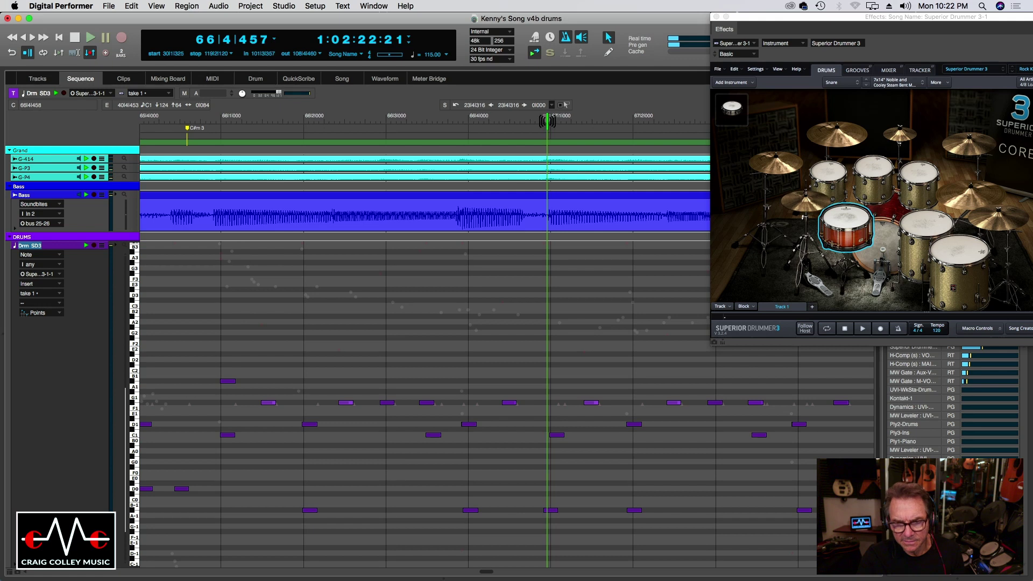
click(557, 510)
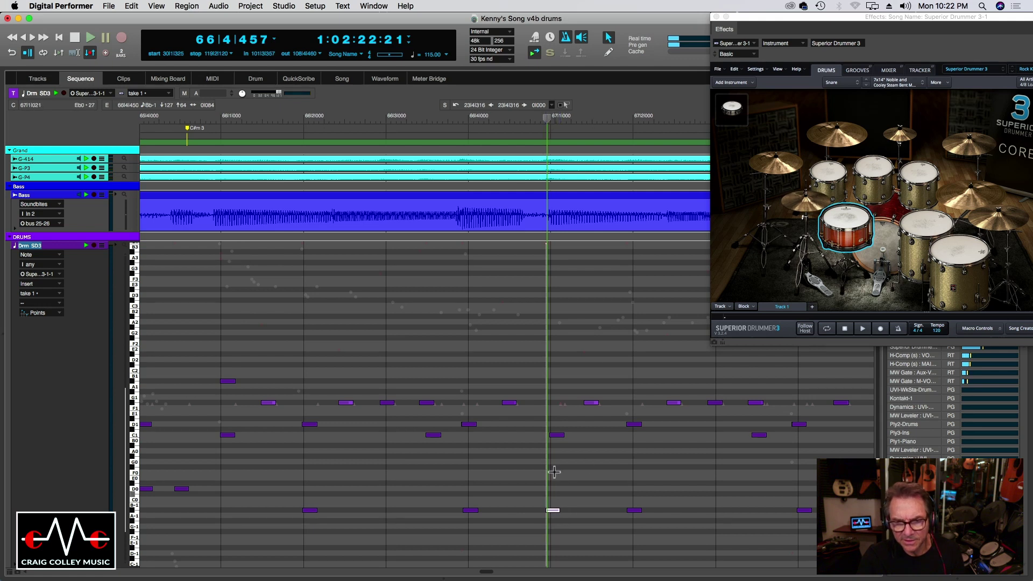
click(262, 119)
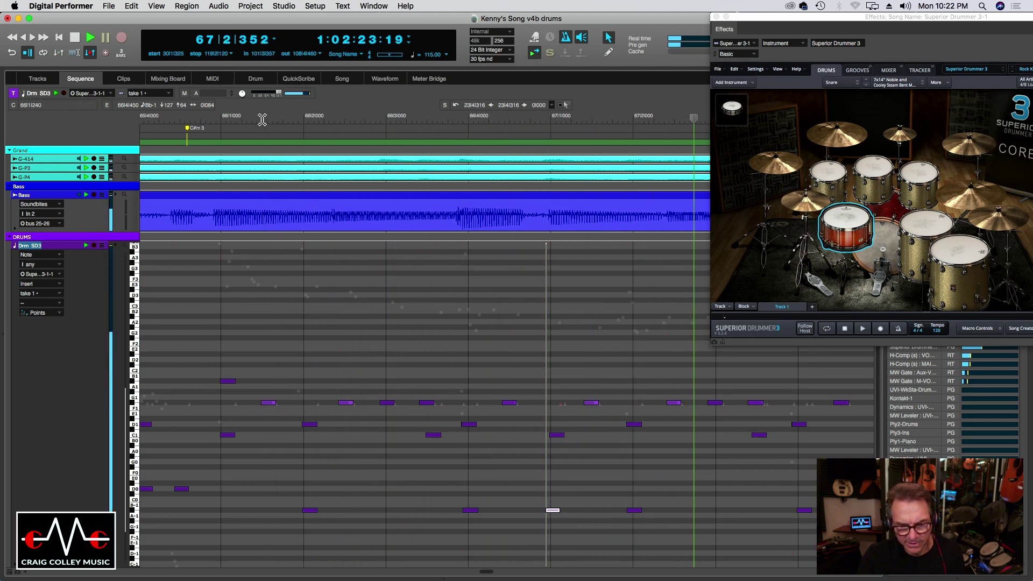
key(super+bracketleft)
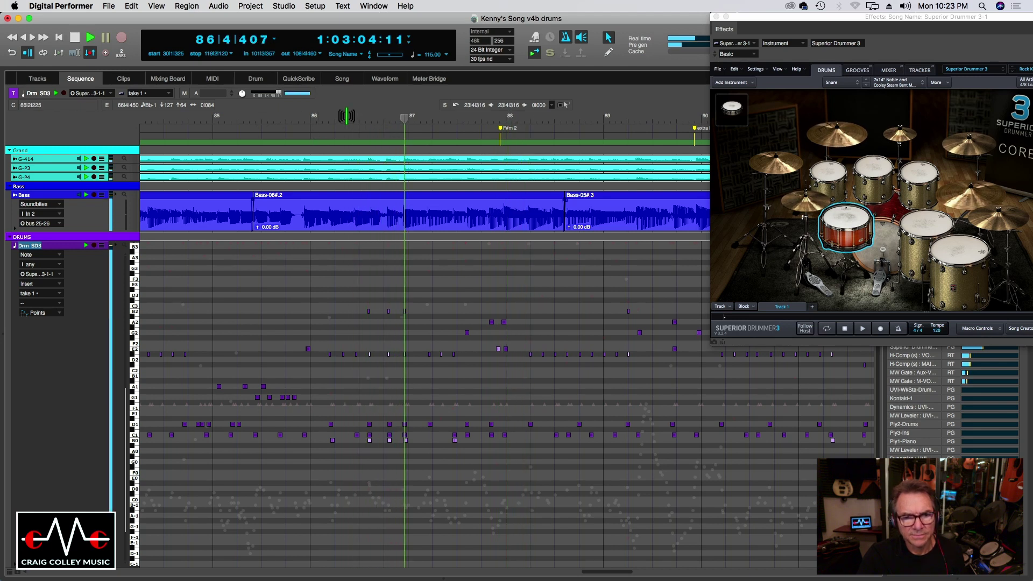
Step: In a closer view, set the velocity of the B2 hit at 86|4|077 to 127 and replay from 86|2|327 into measure 87
click(379, 119)
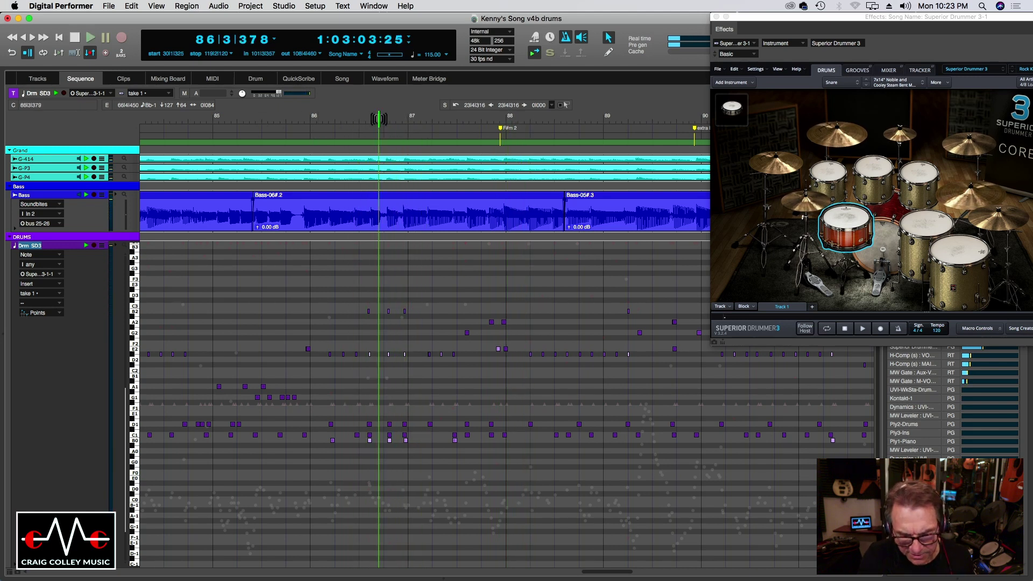
key(super+bracketright)
key(super+bracketright)
key(super+bracketright)
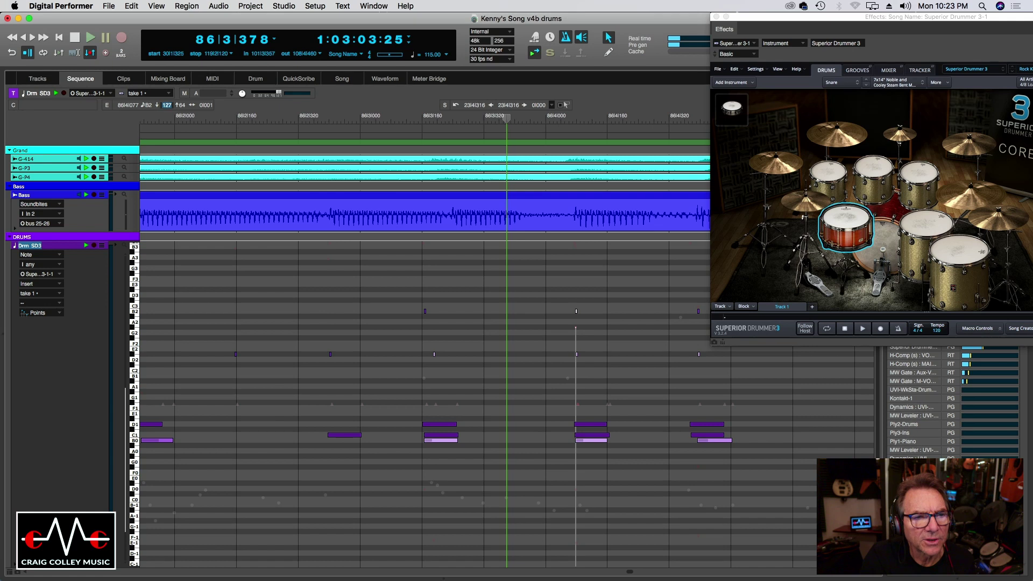
click(301, 119)
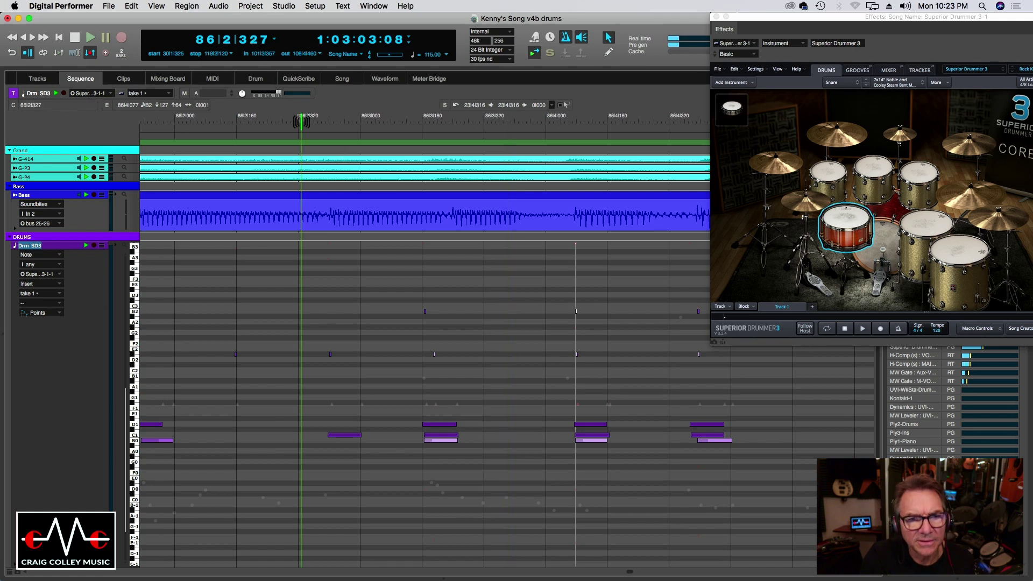
key(space)
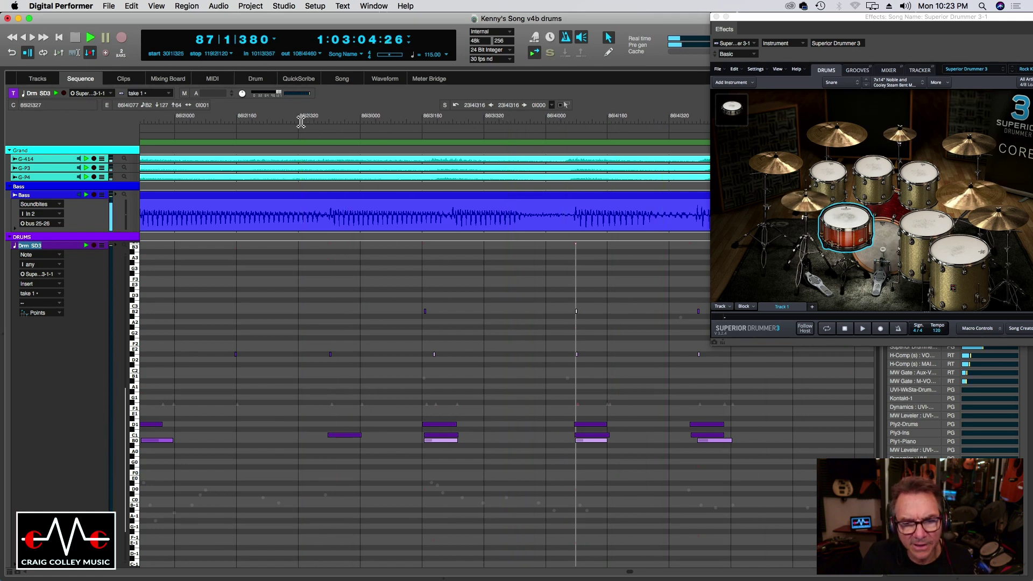
Step: Replay from early in measure 86 and play on into measure 94 in a wider view
key(super+bracketleft)
key(super+bracketleft)
key(super+bracketleft)
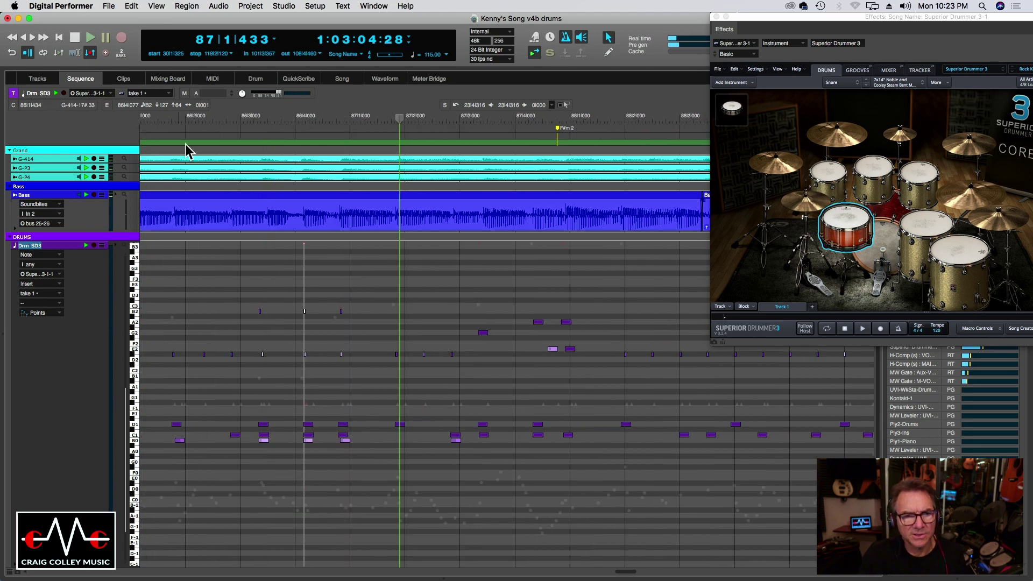
click(173, 116)
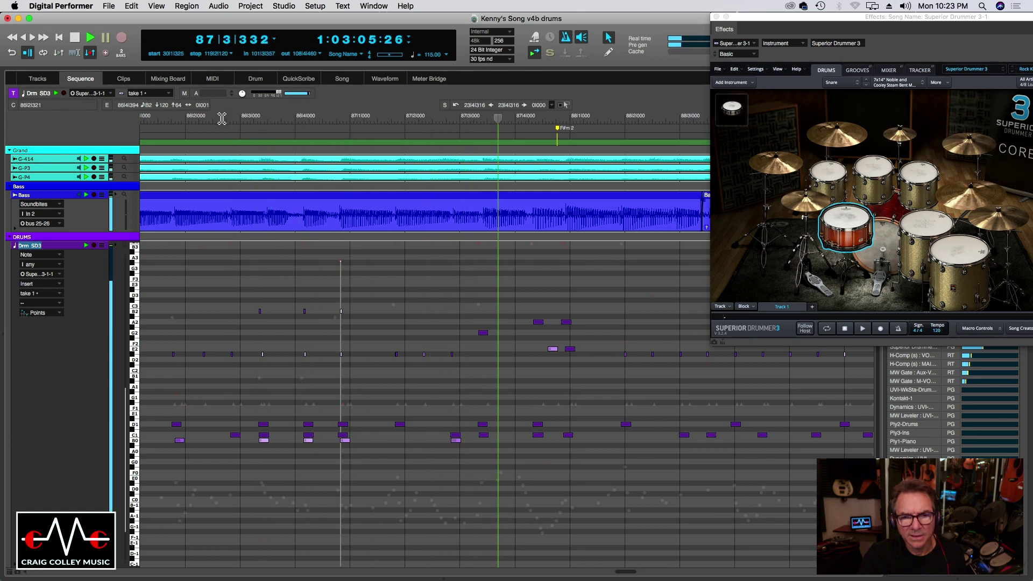
key(super+bracketleft)
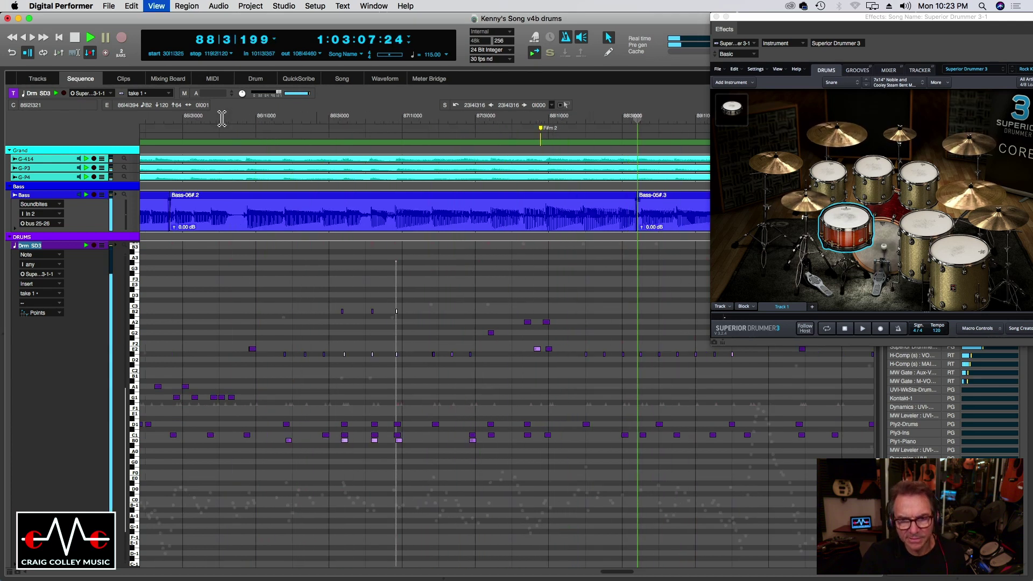
key(super+bracketleft)
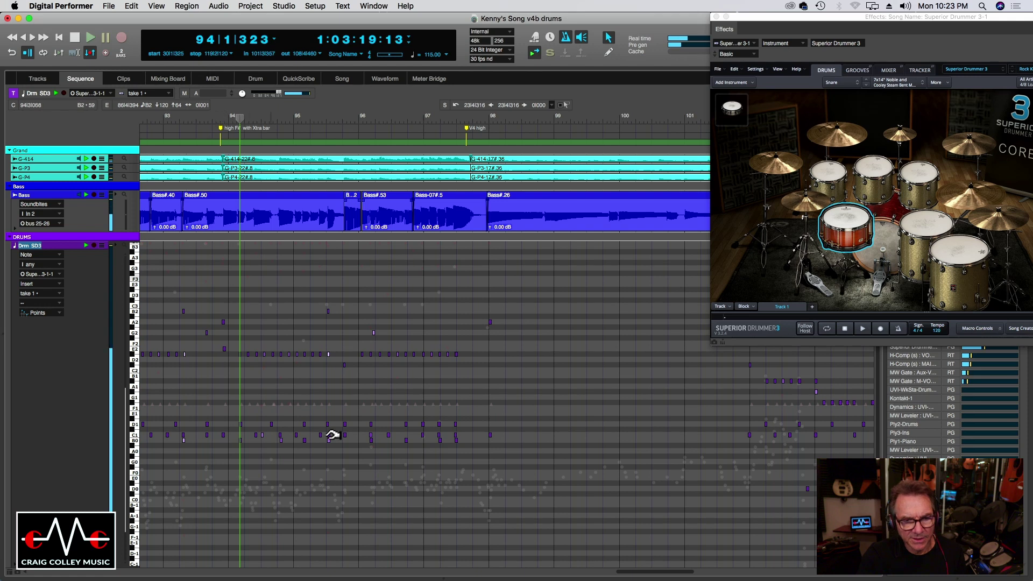
Step: Audition the kit's crash cymbals, ride, toms and snare in Superior Drummer 3
drag(663, 573, 633, 575)
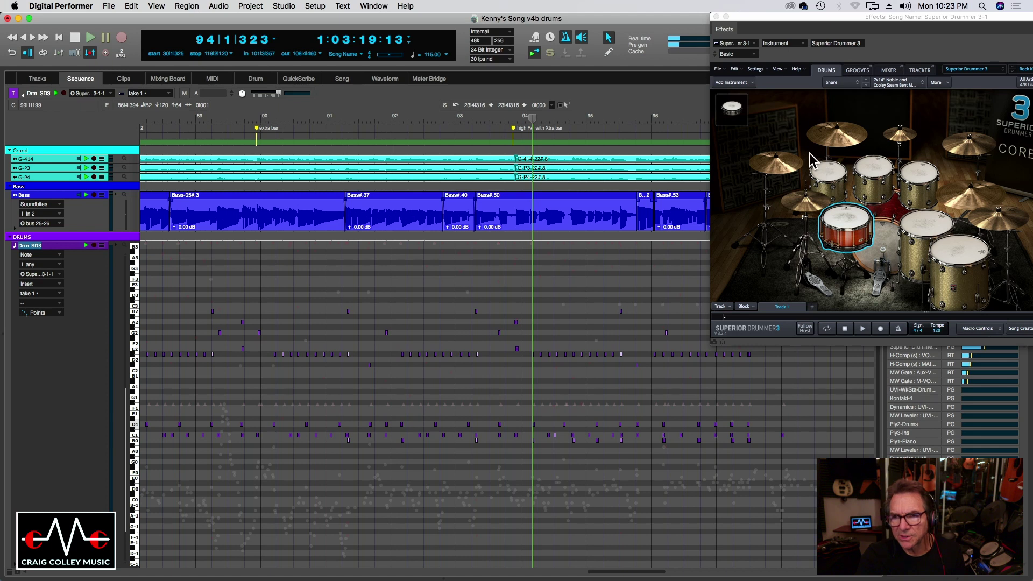
click(800, 167)
click(832, 146)
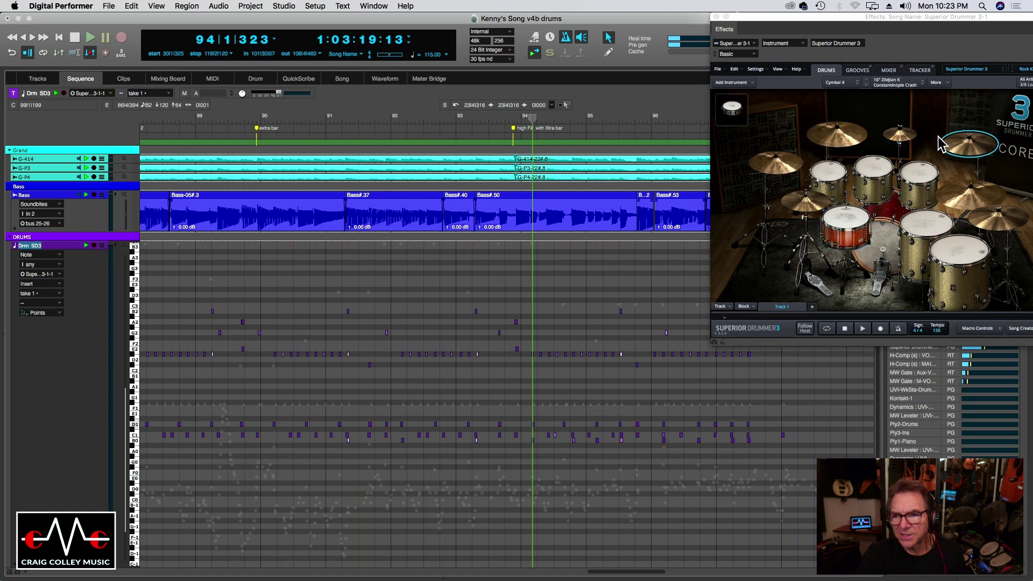
click(963, 204)
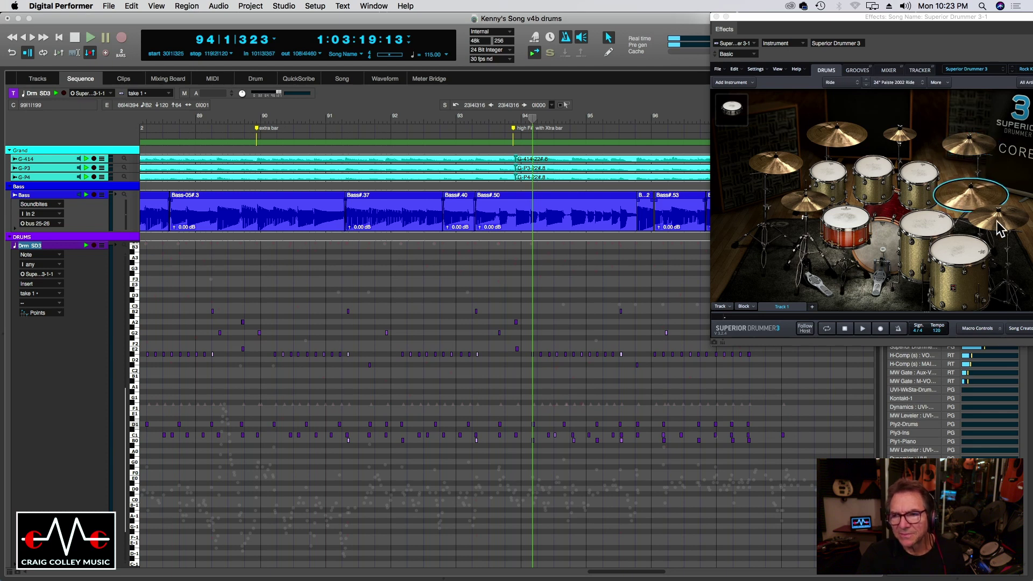
click(1016, 224)
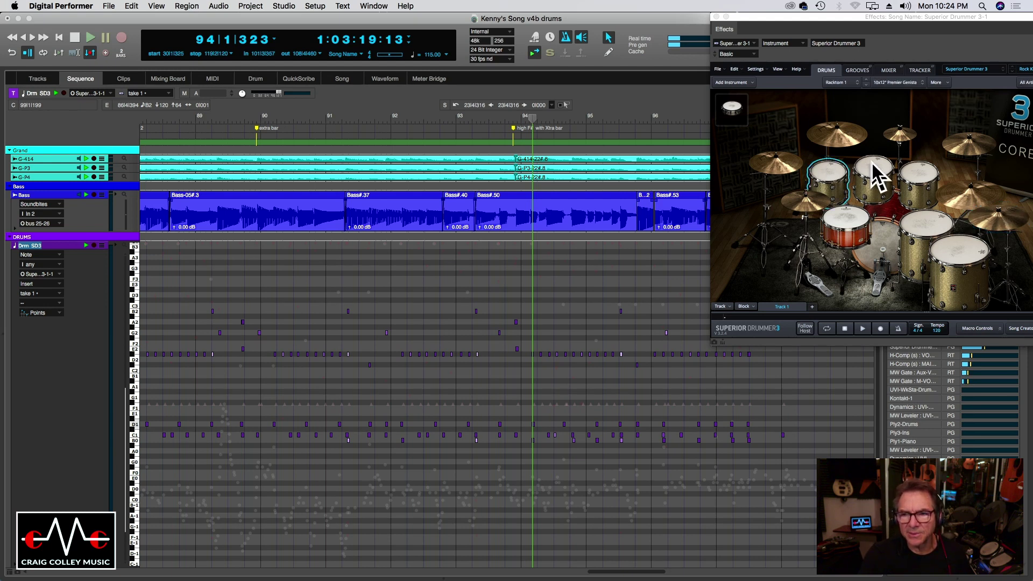
click(949, 252)
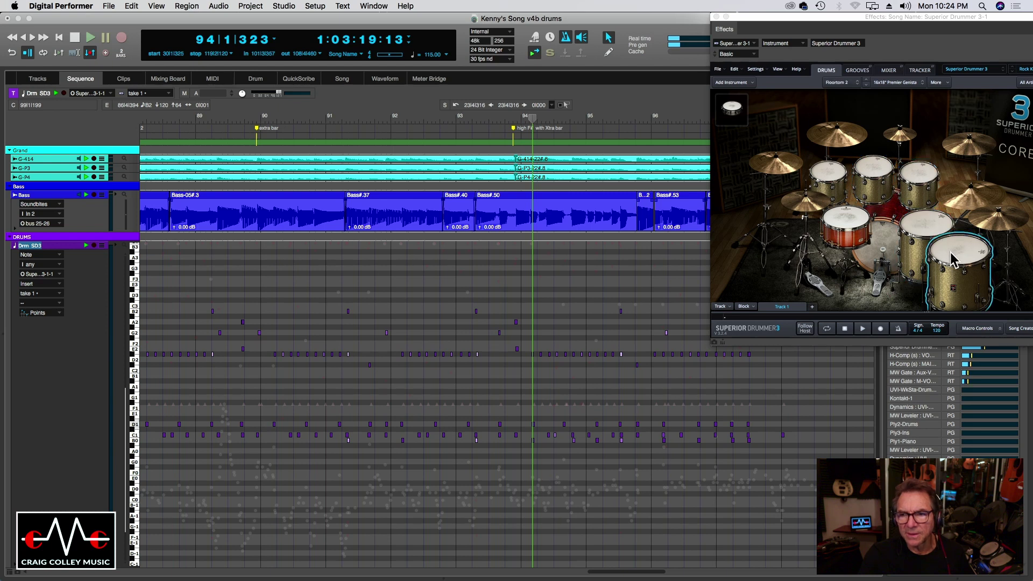
click(859, 221)
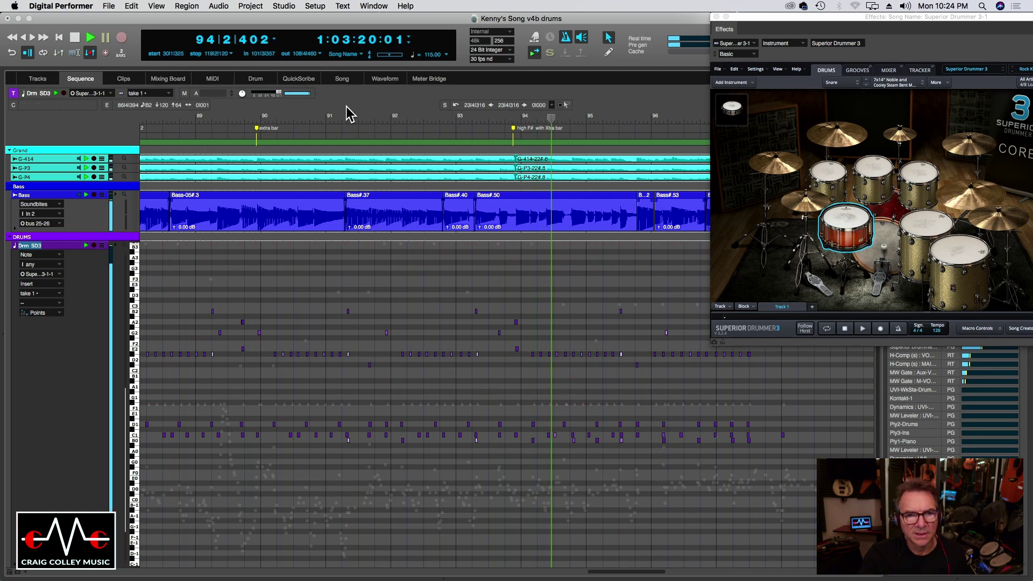
Step: Replay from 88|4|450 into measure 94, and replay the passage from 92|3|244 into measure 95
click(193, 121)
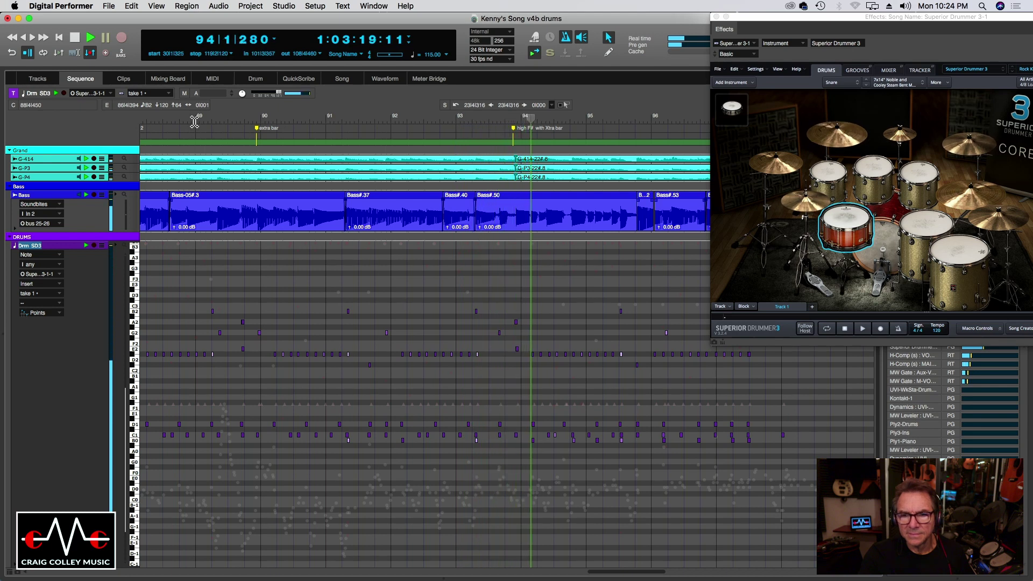
key(space)
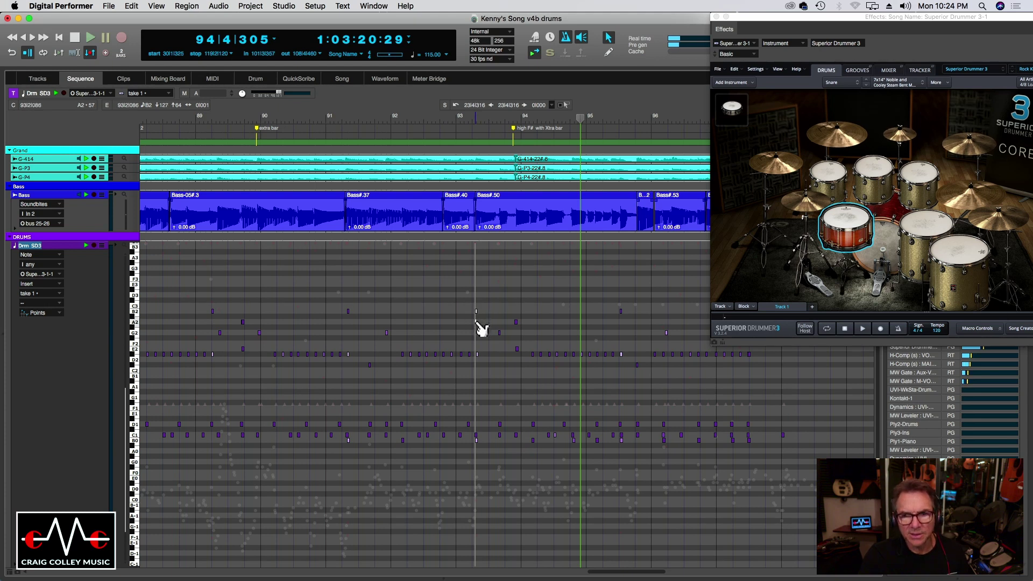
click(433, 119)
key(space)
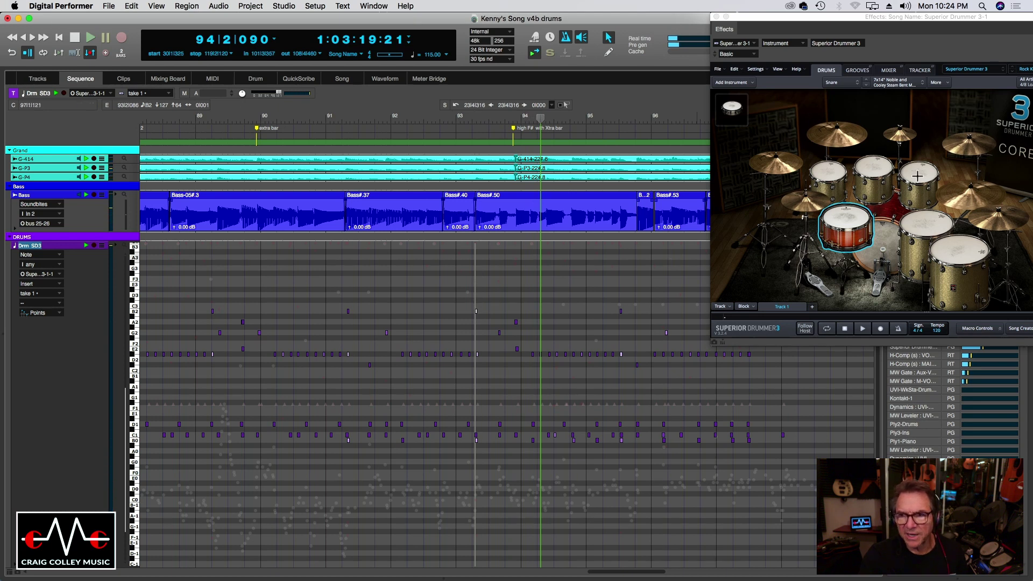
click(433, 120)
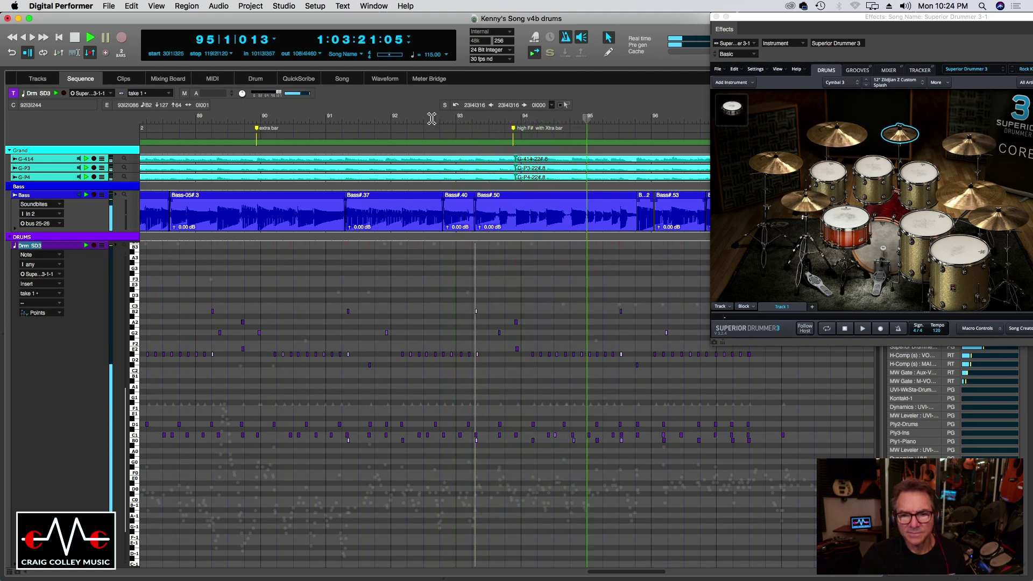
Step: Replay measure 94 from 94|1|266 and from 94|2|214, using a closer view for the second pass
click(530, 120)
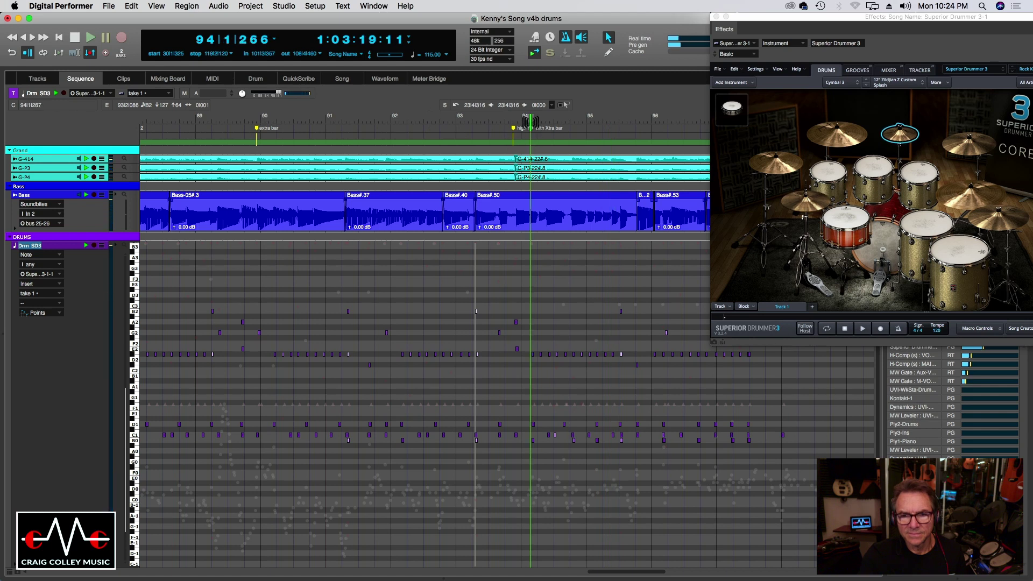
key(space)
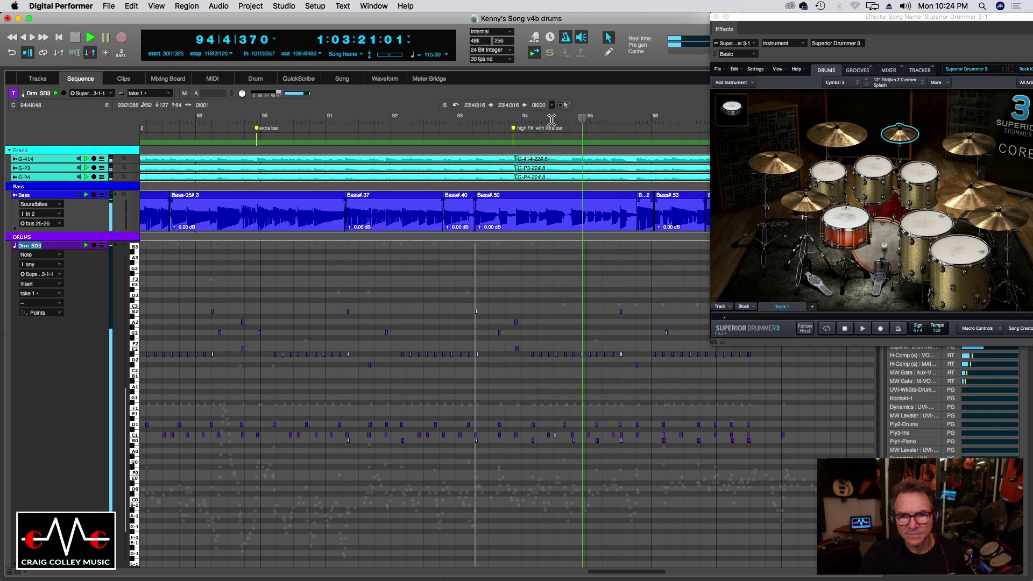
click(545, 120)
key(super+bracketright)
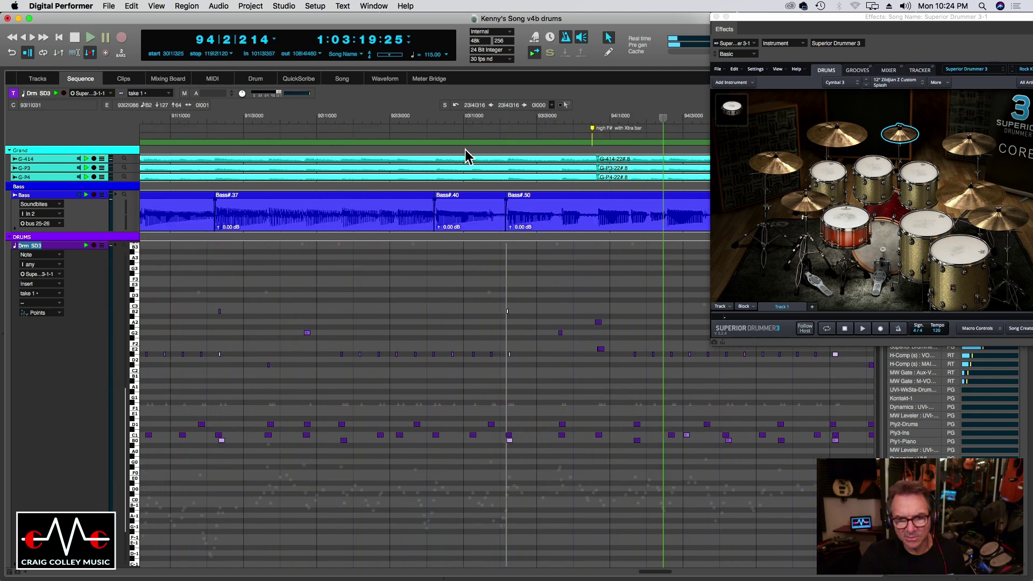
key(space)
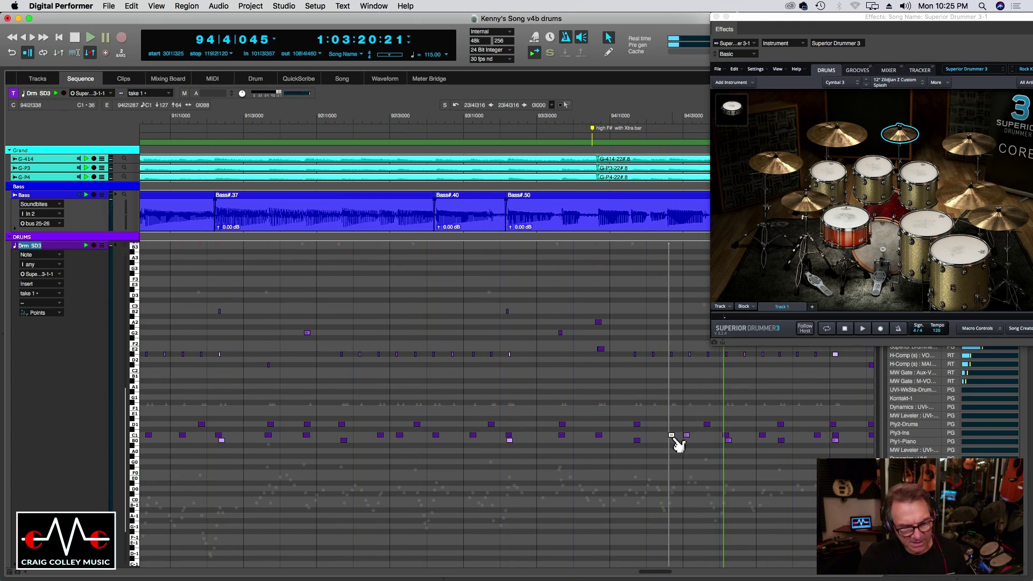
Step: Try deleting the C1 hit at 94|2|287, replay from 93|1|446, and undo the deletion
key(BackSpace)
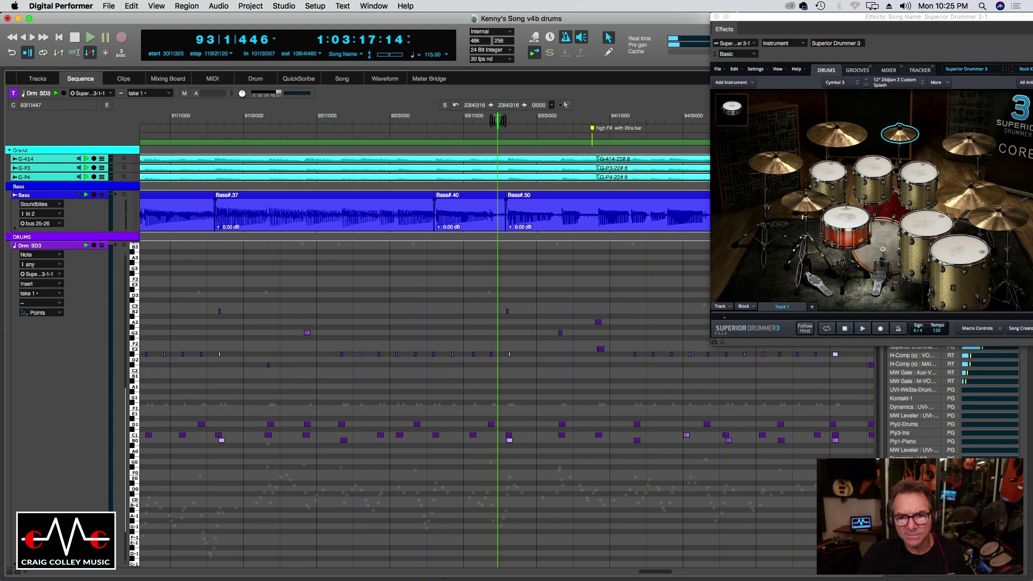
key(space)
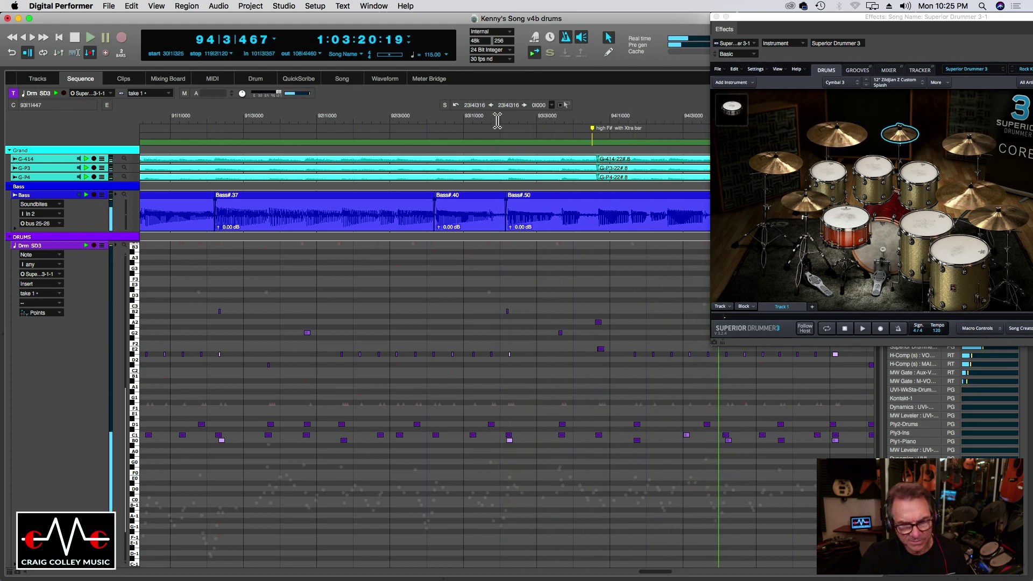
key(super+z)
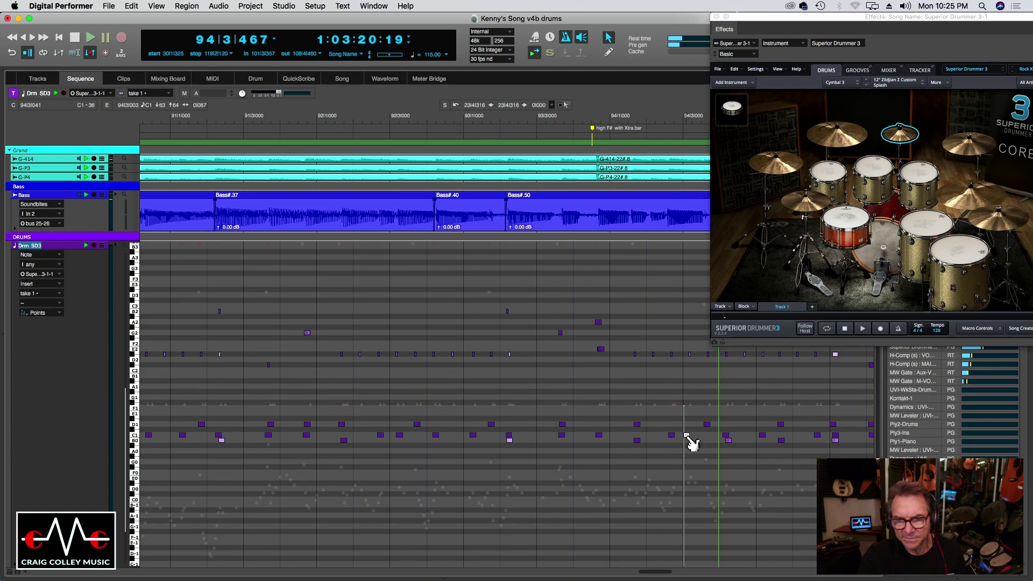
Step: Delete the C1 hit at 94|3|003, cue at 93|3|036, and play on to measure 100 in a wider view
key(Delete)
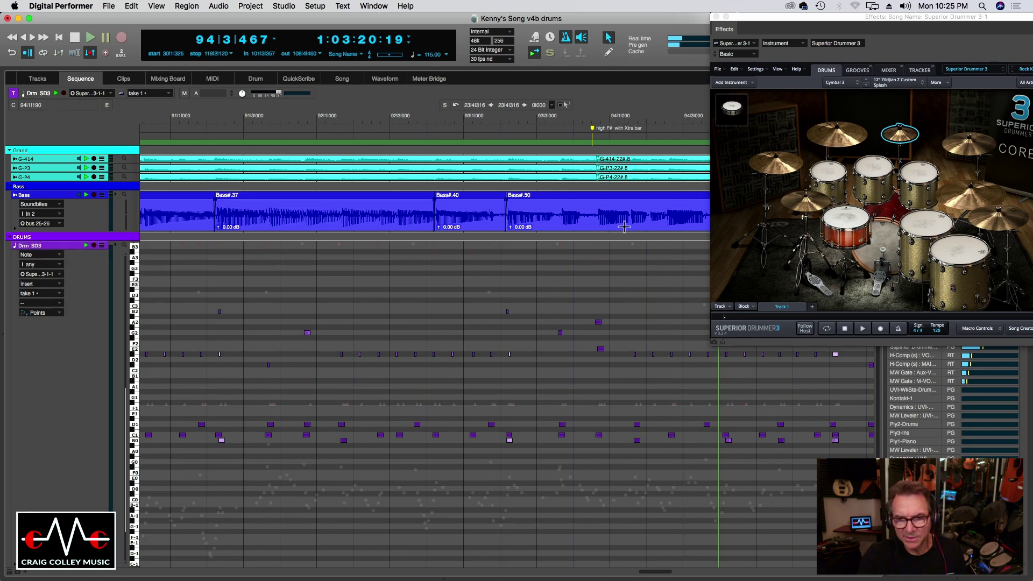
click(539, 120)
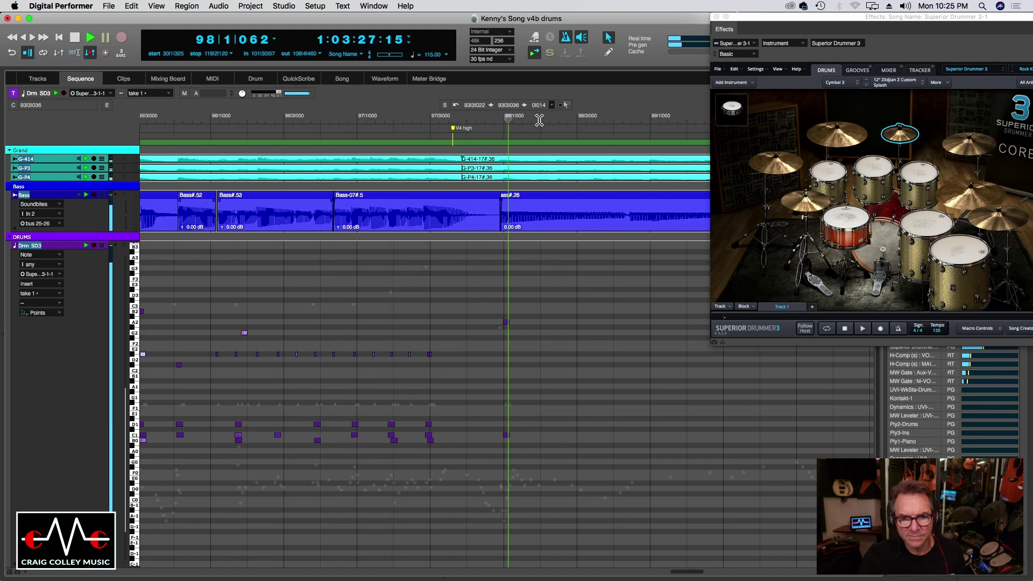
key(super+bracketleft)
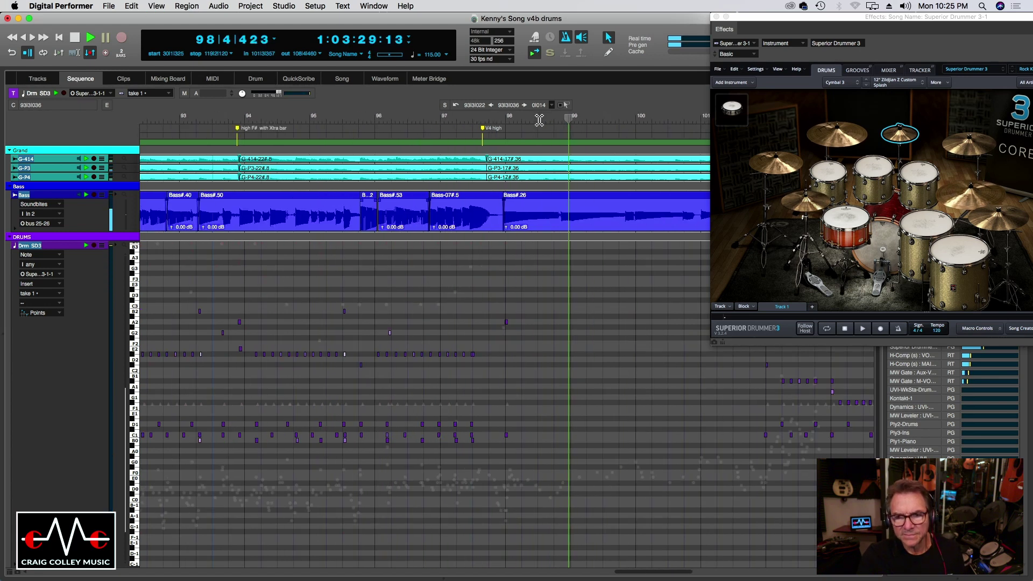
key(super+bracketleft)
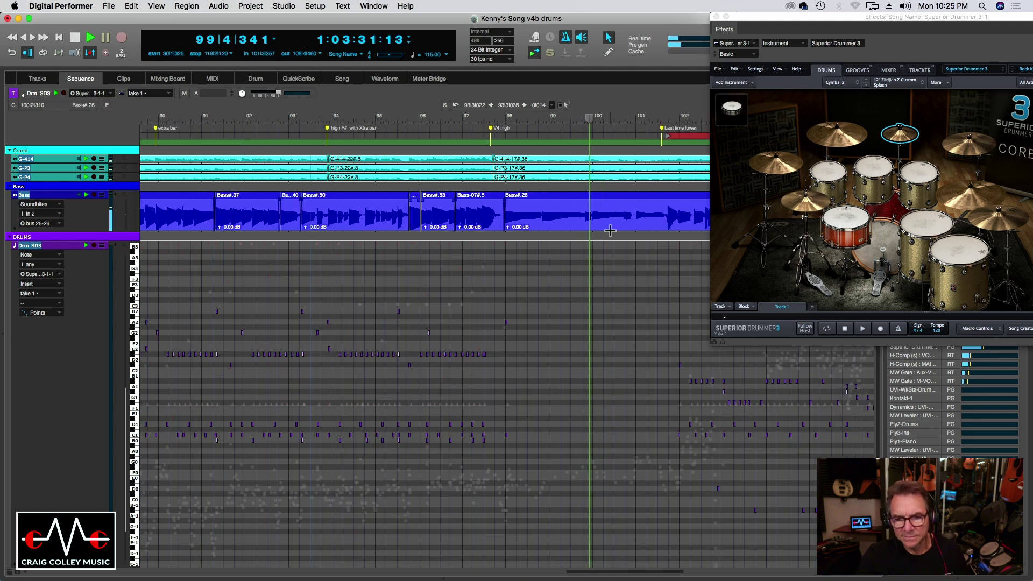
drag(623, 572, 666, 572)
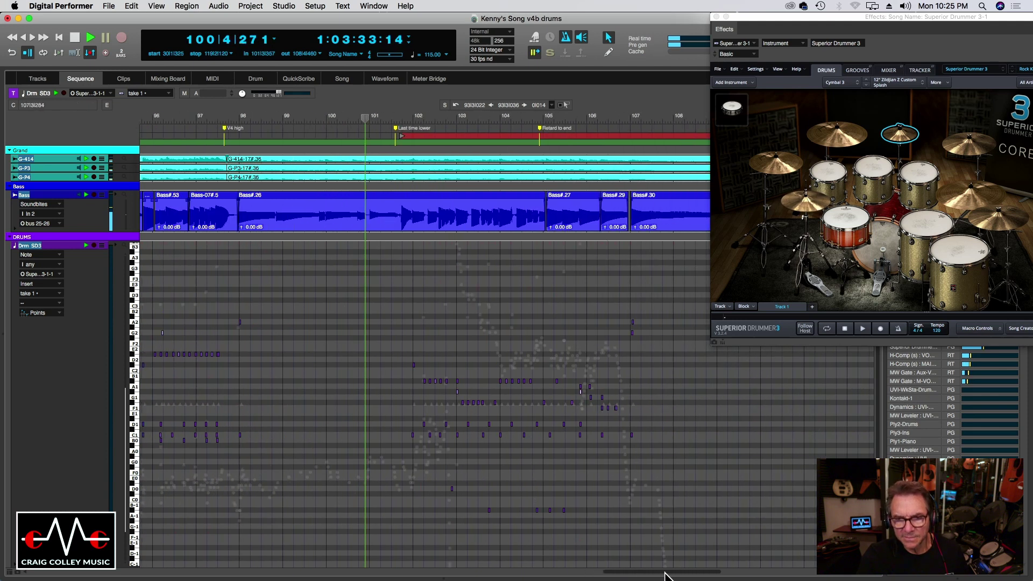